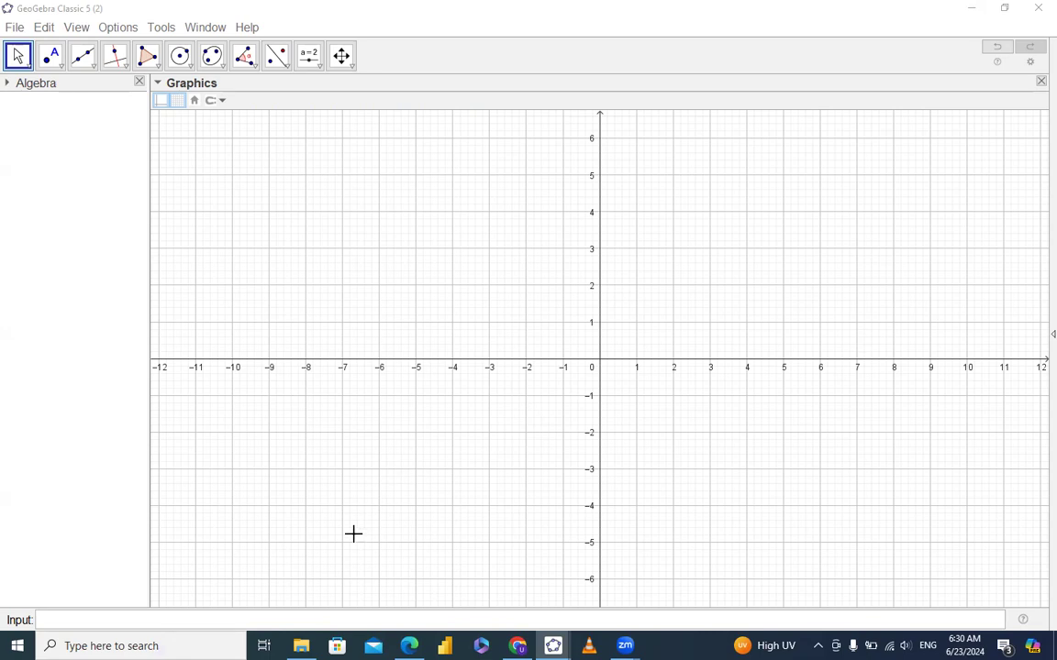
- Enter the cubic expression (x+2)(x-1)^2 as a new function
left_click(282, 613)
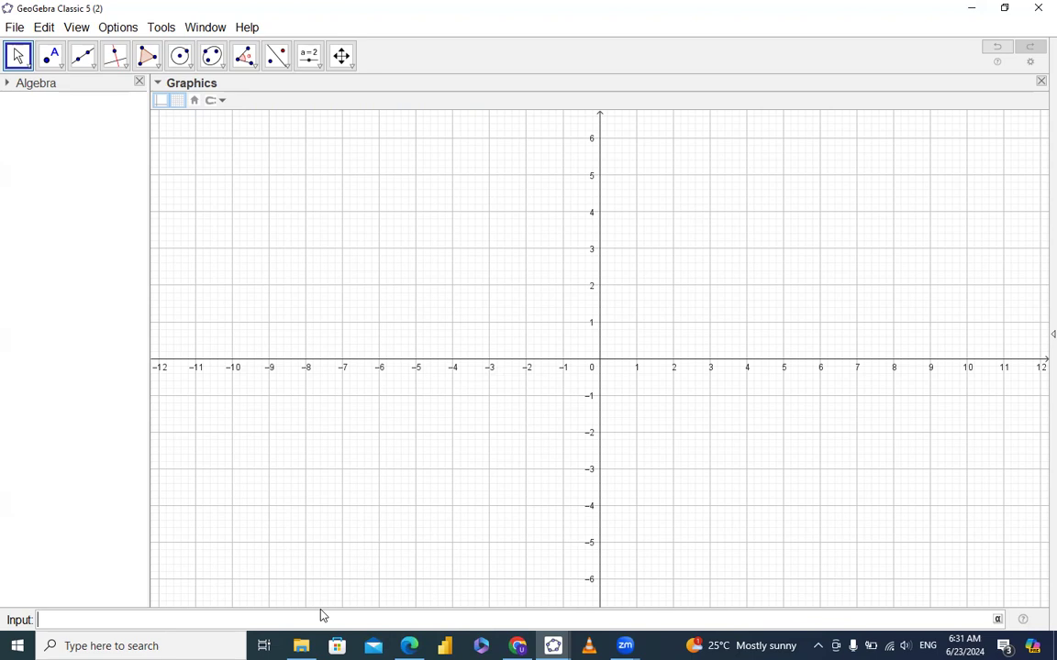
type("(x")
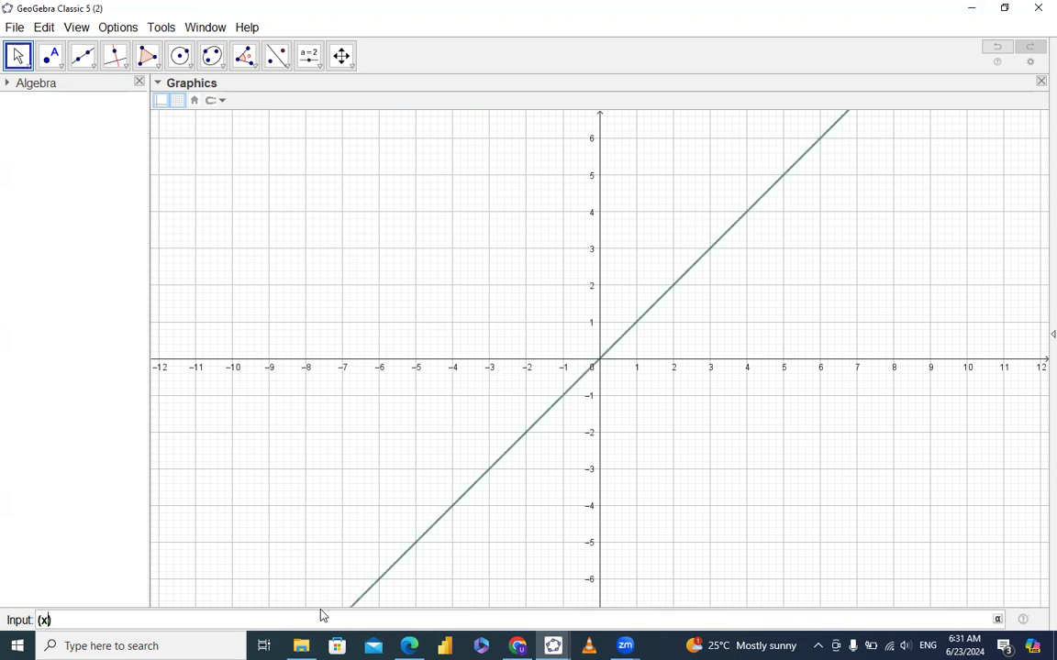
type("+2)")
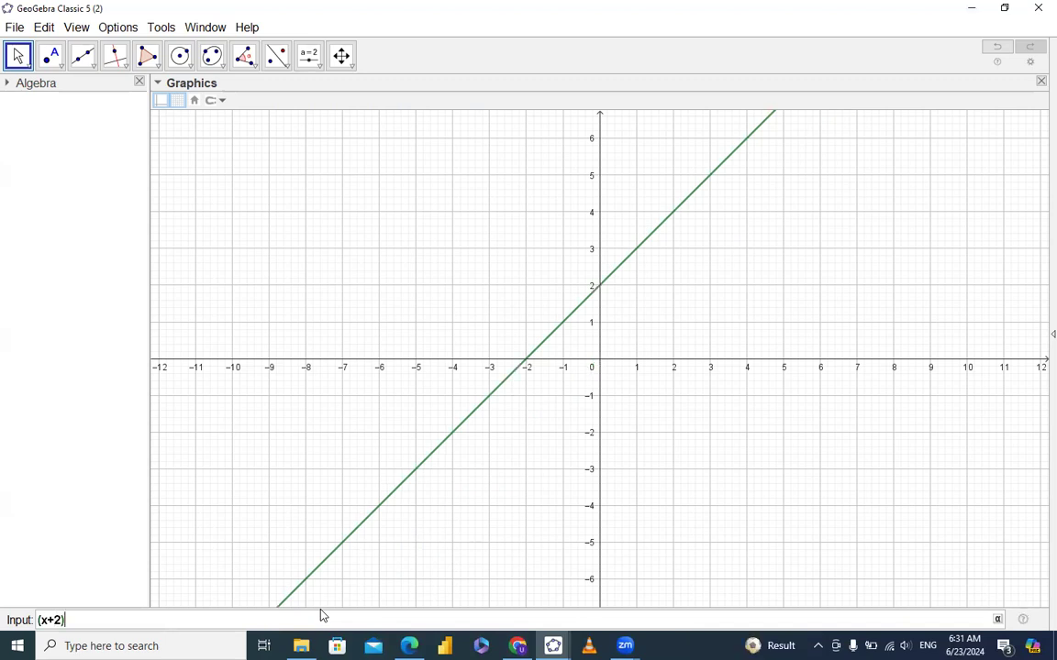
type("(x-1")
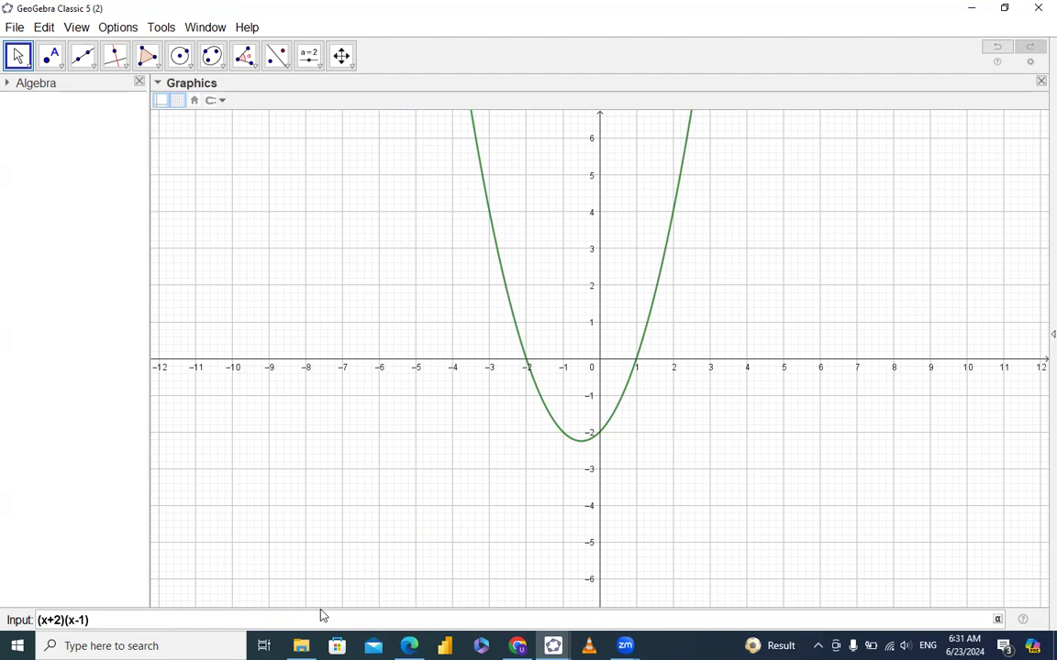
type("^2")
key("BackSpace")
key("BackSpace")
key("BackSpace")
key("BackSpace")
type("1)^2")
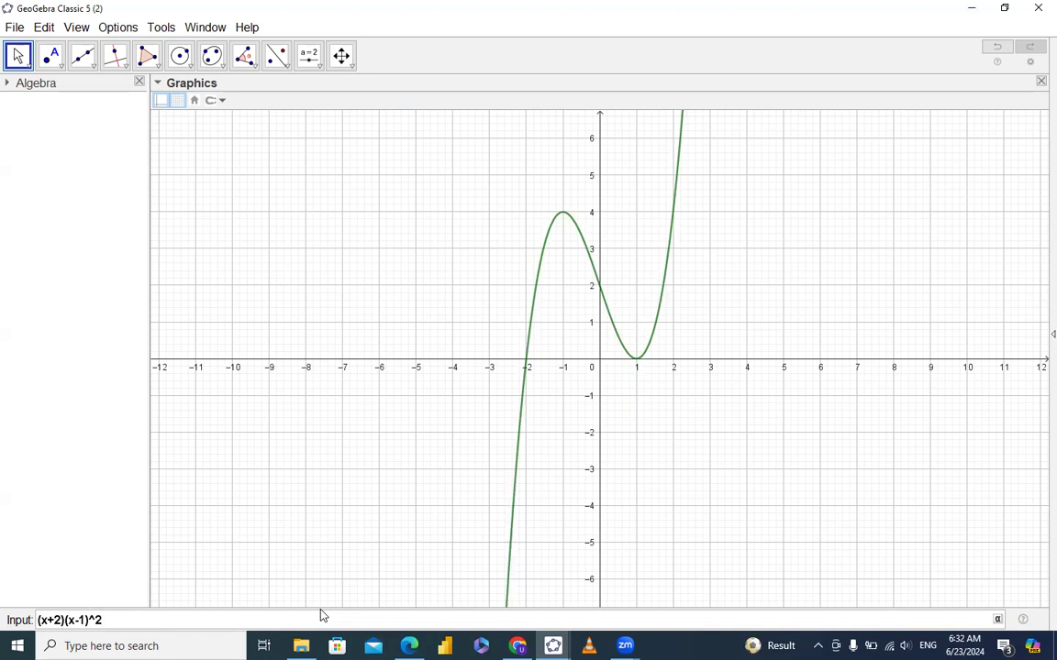
- Complete the expression with the constant -2 and plot (x+2)(x-1)^2-2
type("+2")
key("Return")
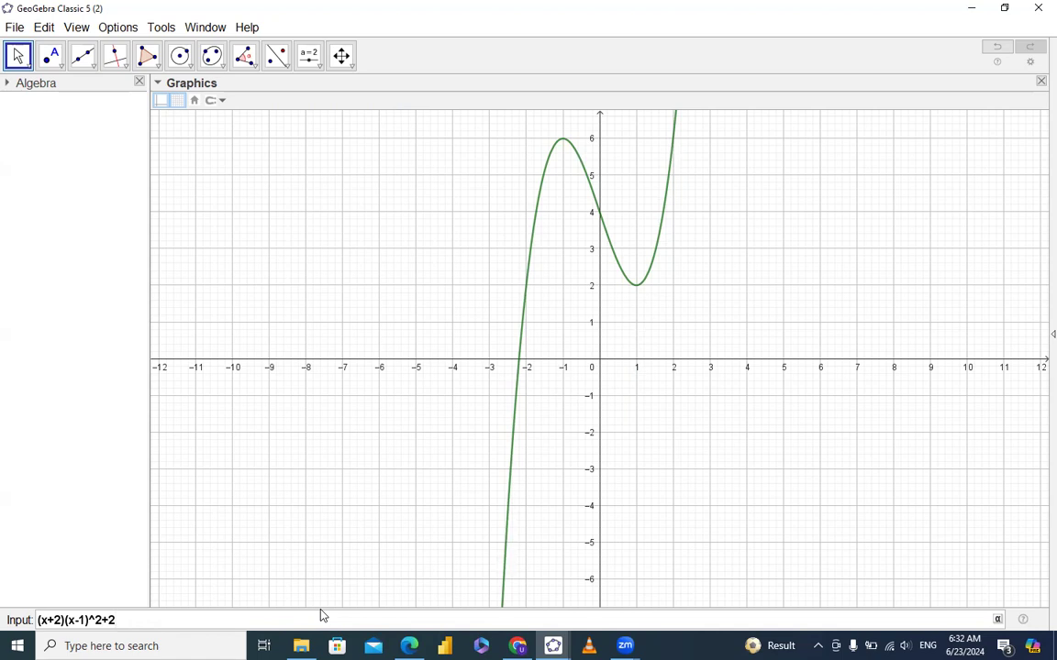
key("BackSpace")
key("BackSpace")
type("-2")
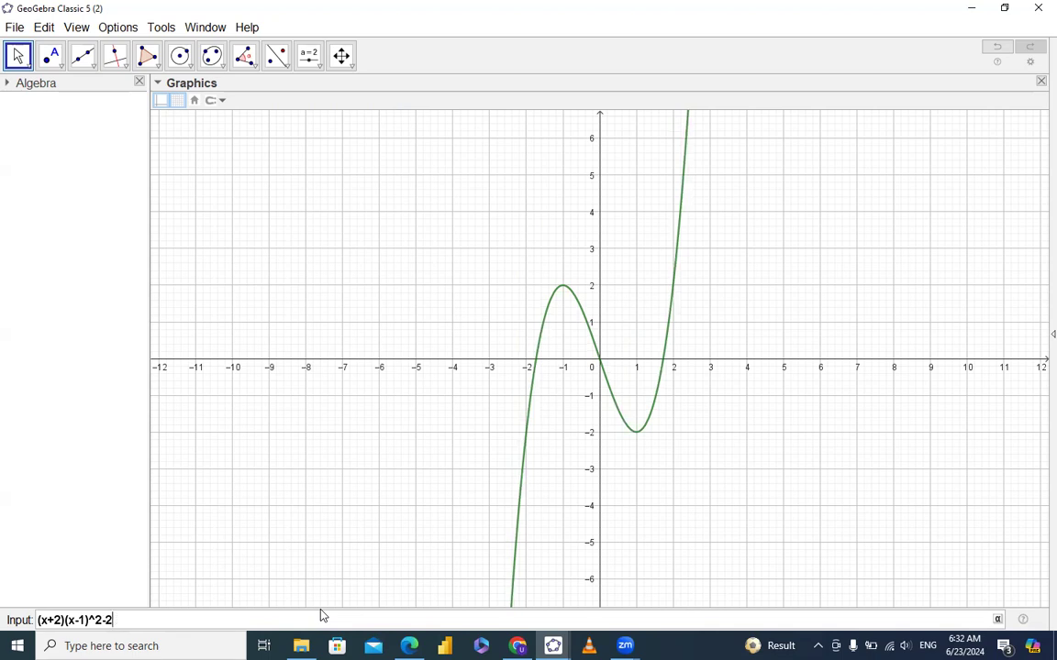
key("Return")
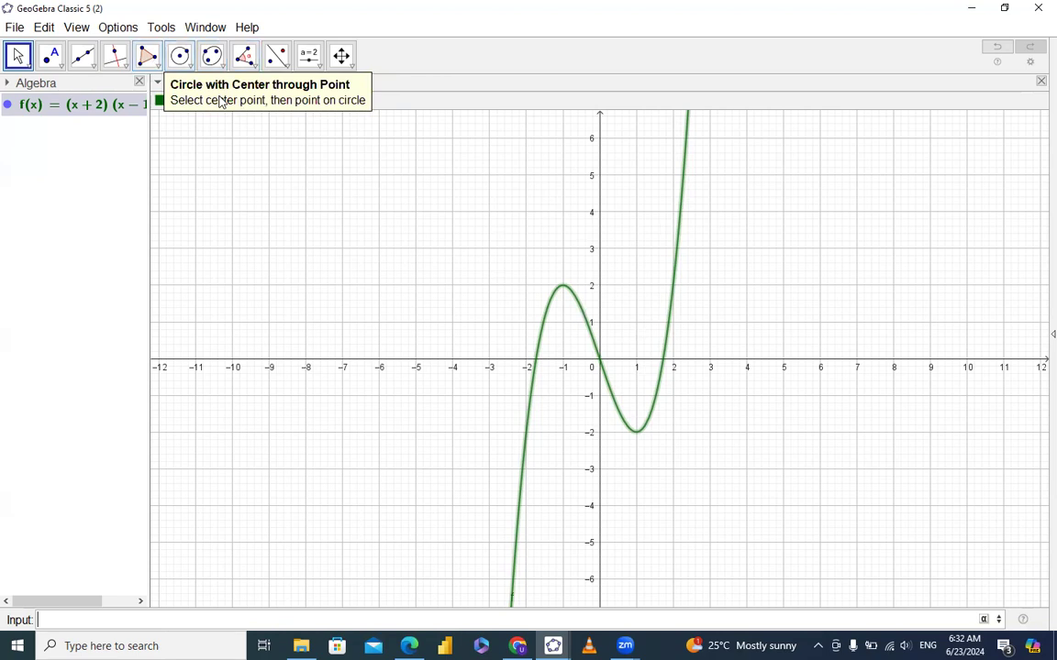
- Stretch both axes of the graph so that each spans about -3 to 3
left_click(341, 55)
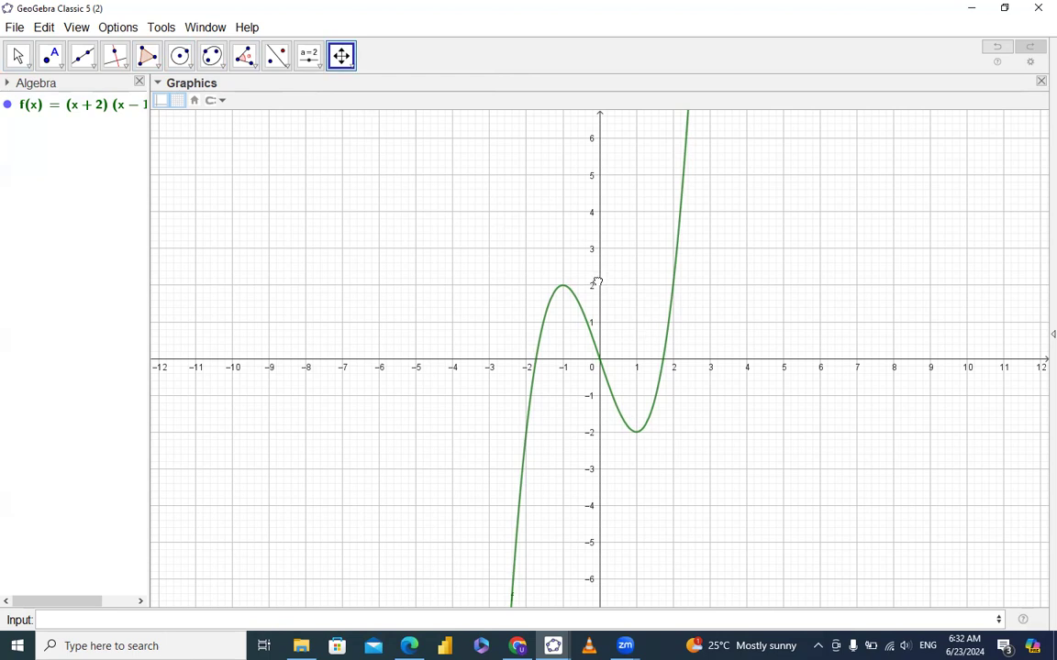
left_click_drag(598, 285, 603, 281)
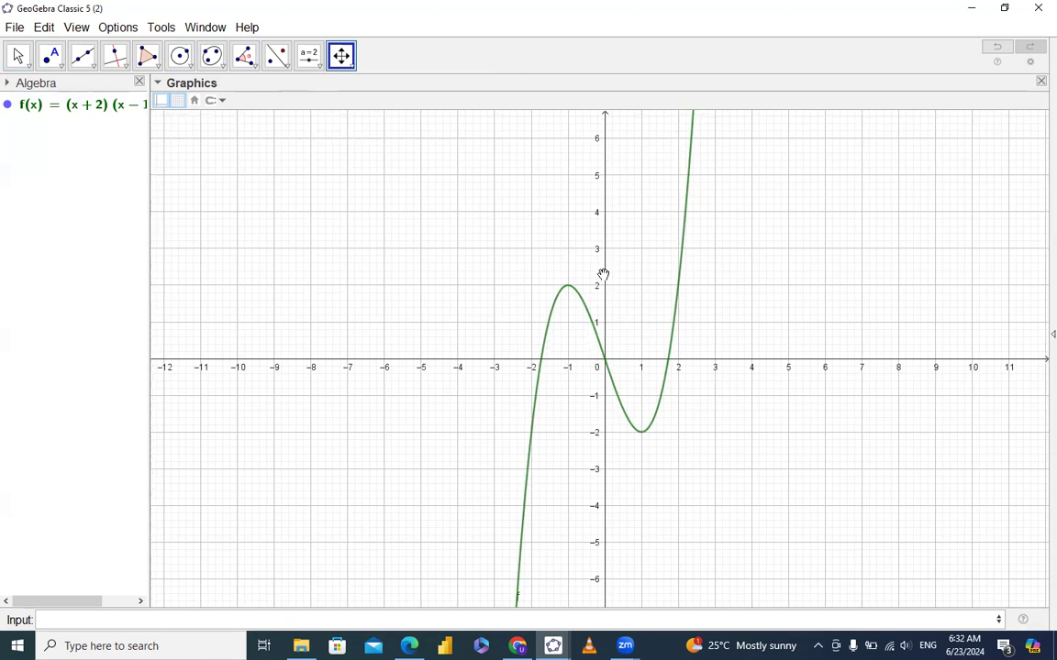
left_click_drag(602, 253, 611, 164)
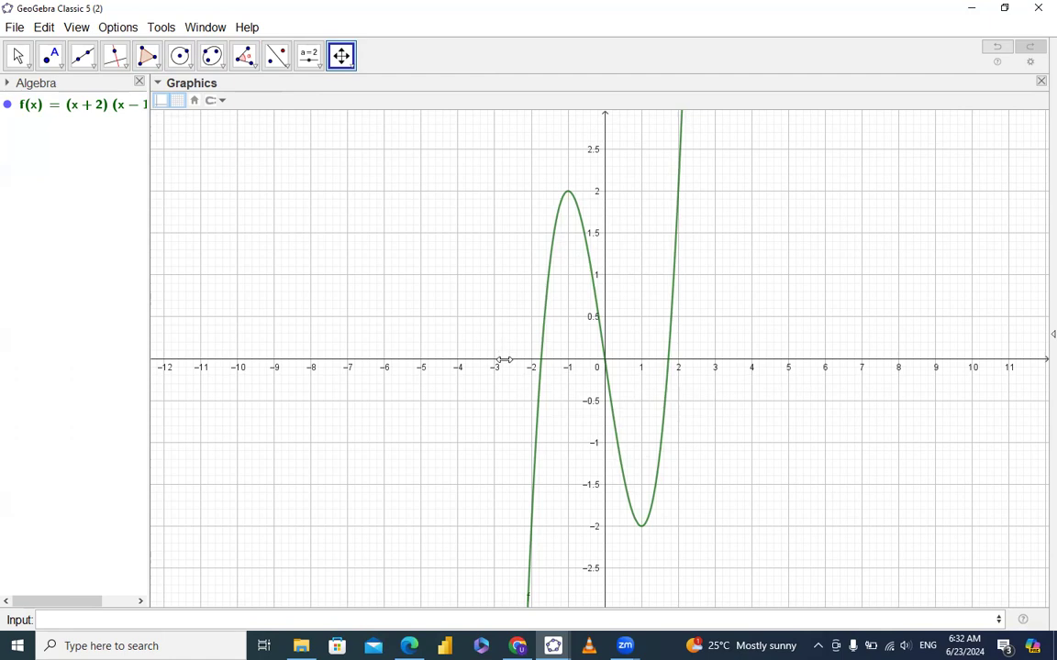
left_click_drag(504, 359, 194, 191)
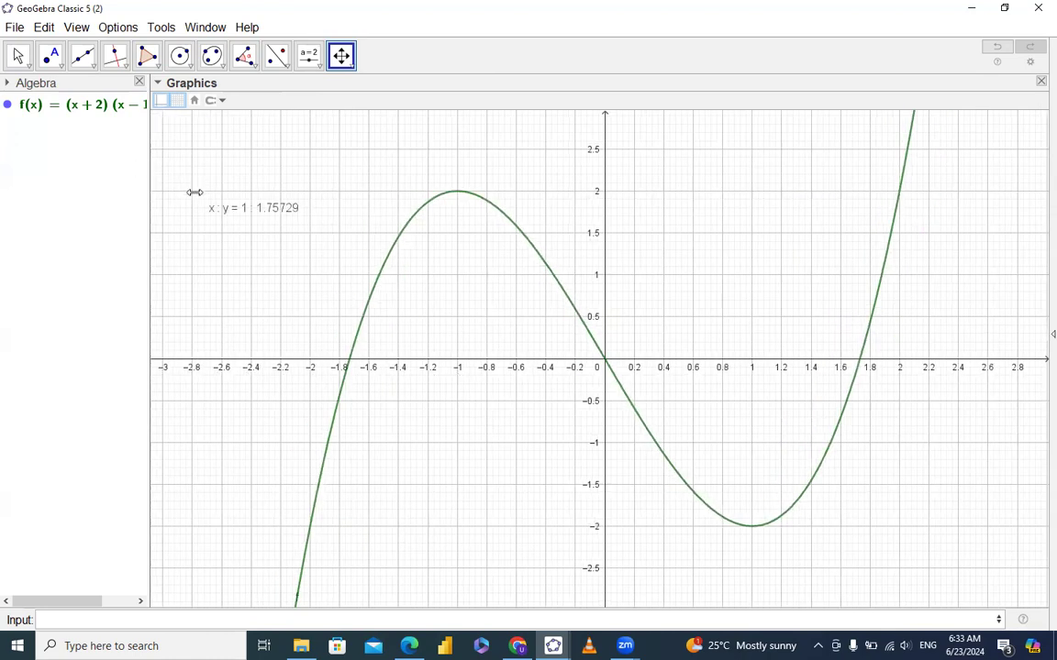
left_click(18, 57)
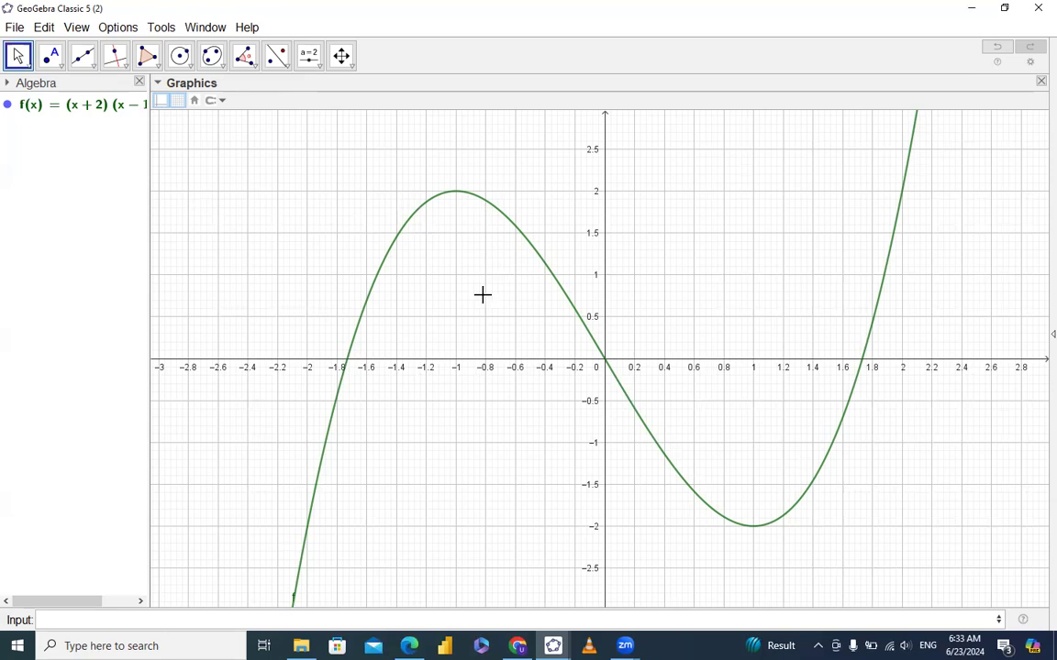
left_click(277, 615)
type("inte")
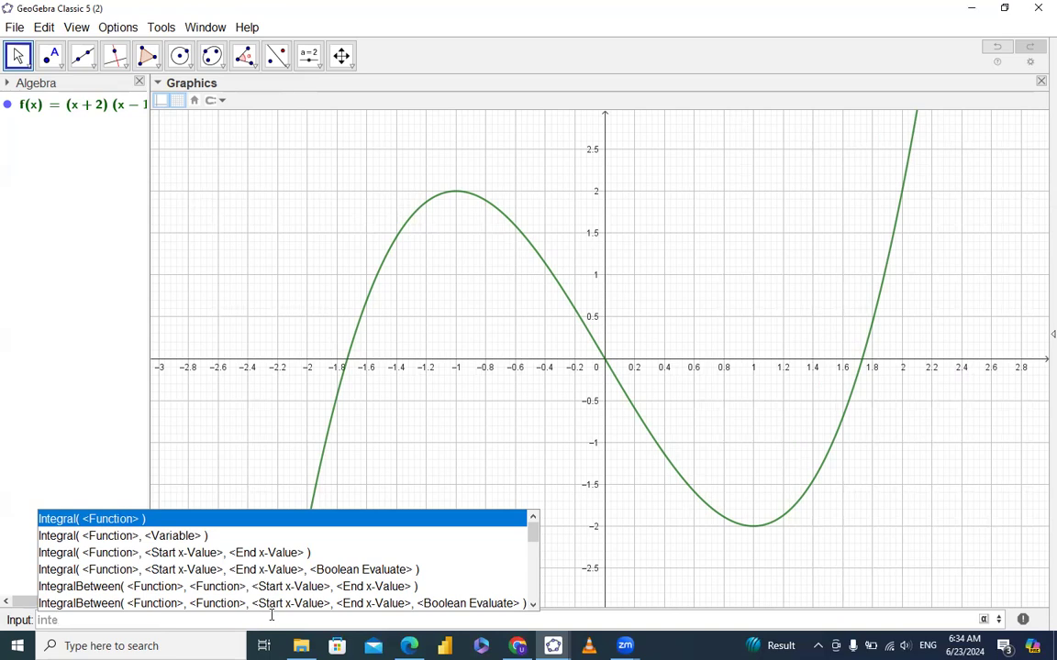
key("Escape")
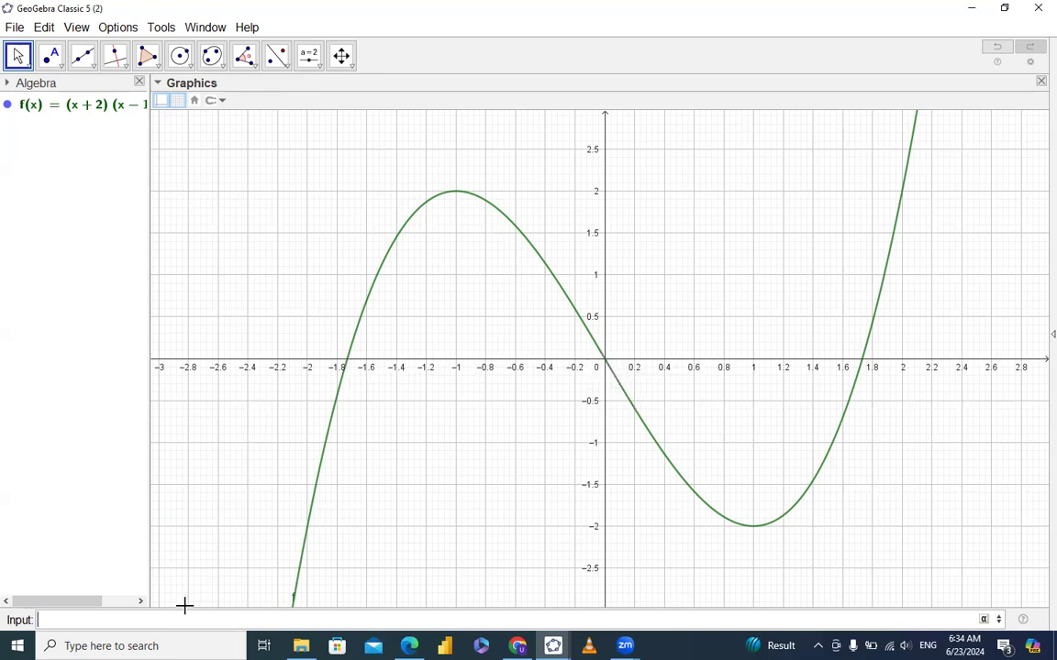
- Create a point on the x-axis with the command Point(xAxis)
type("point")
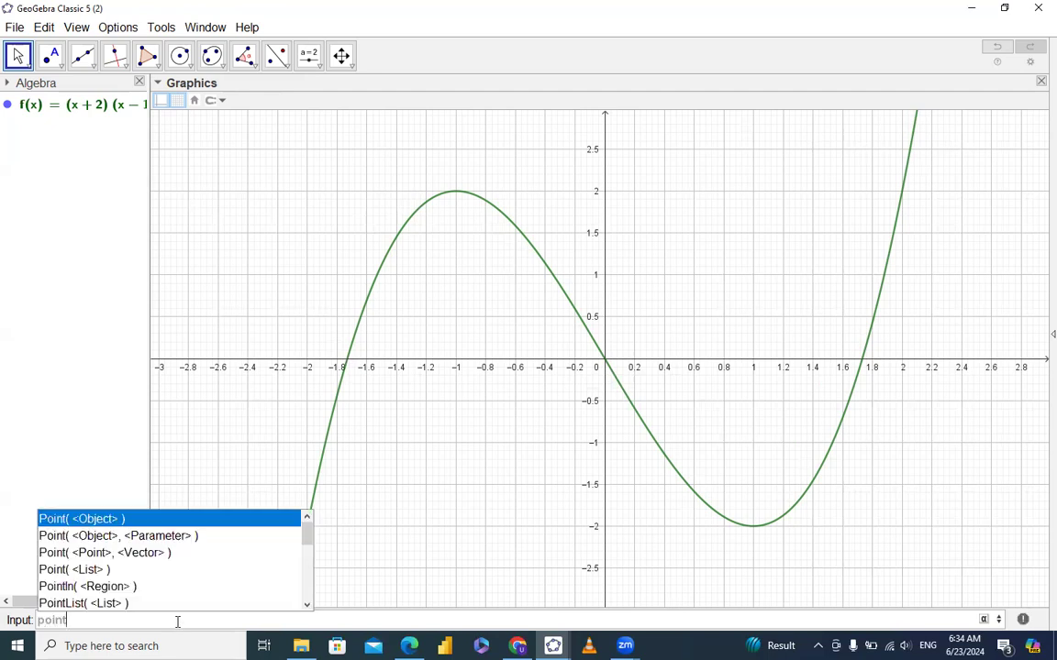
key("Return")
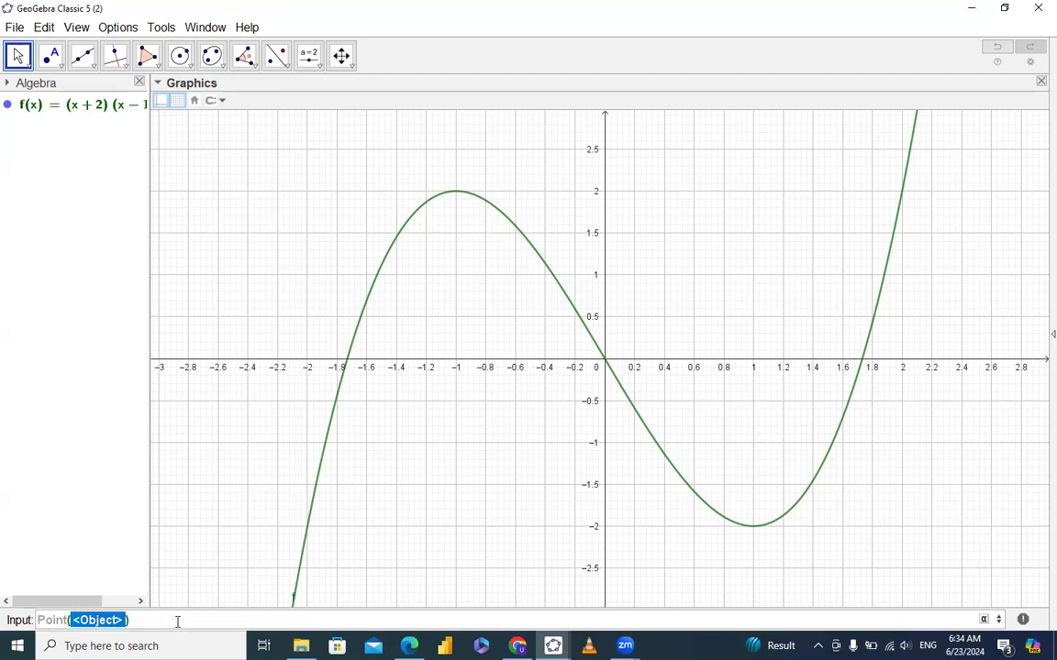
type("xAxis")
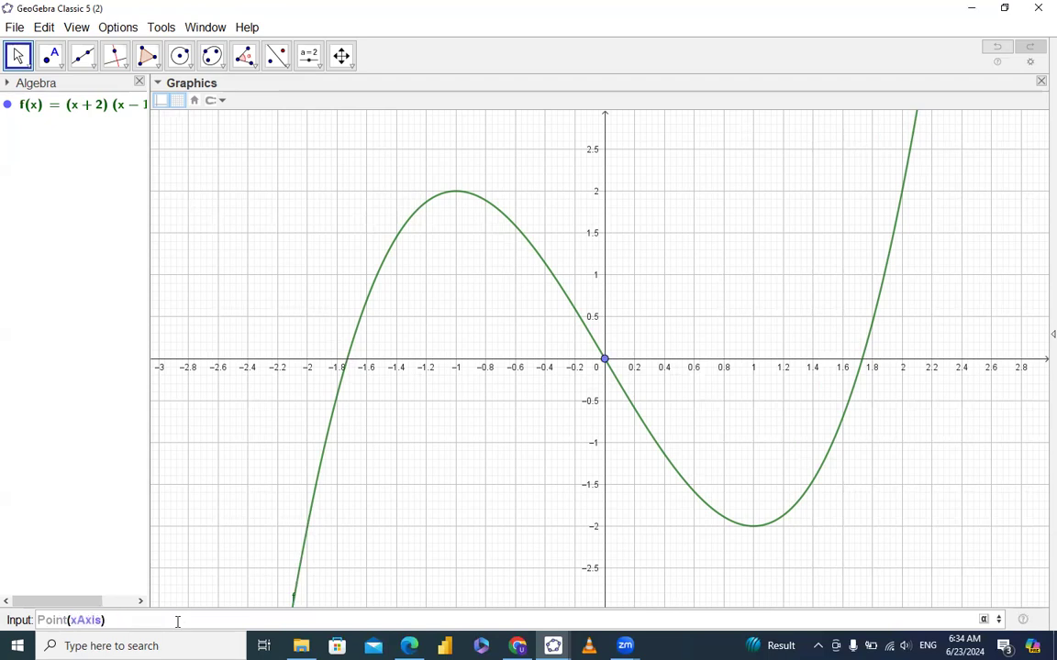
key("Return")
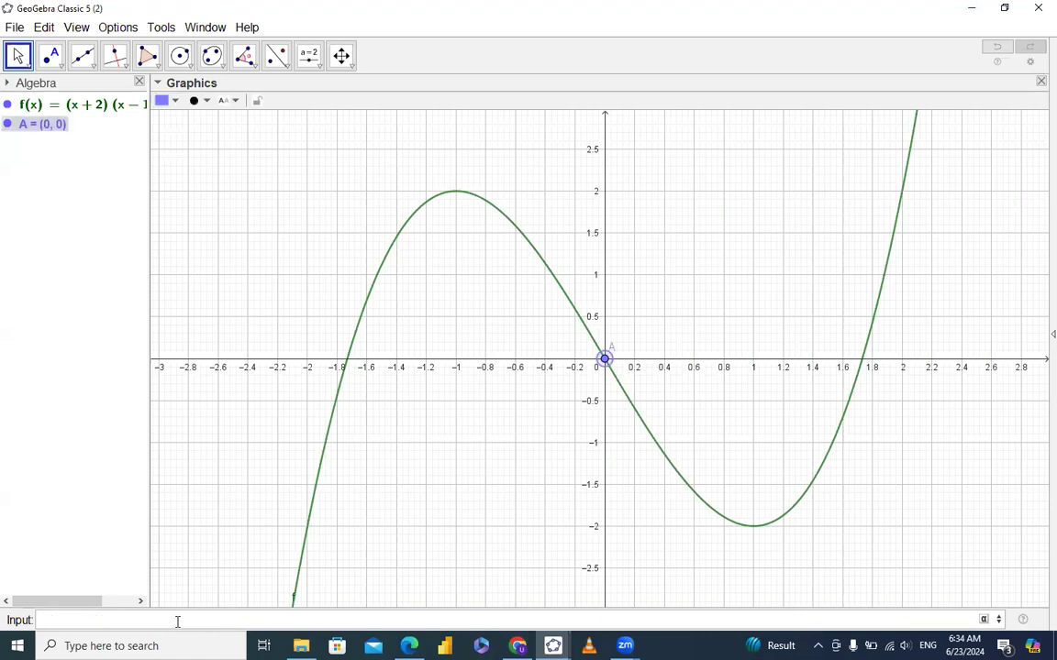
- Create a second point with Point(xAxis) and move it to x = -1.7, near the curve's negative zero
type("pop")
key("BackSpace")
type("int")
key("Return")
type("xAxi")
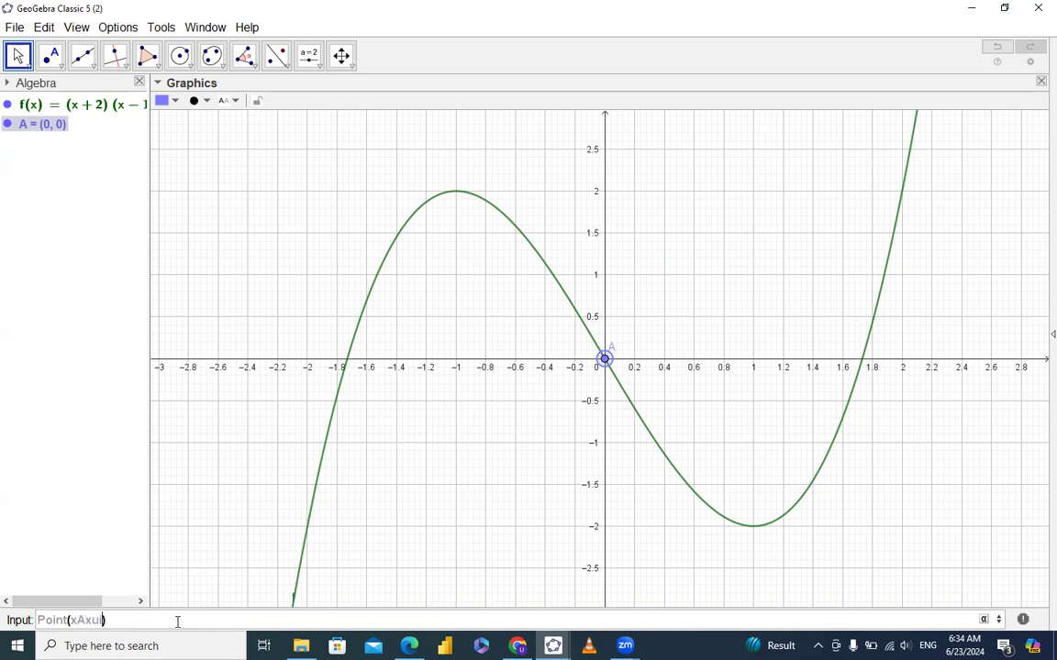
key("BackSpace")
type("is")
key("Return")
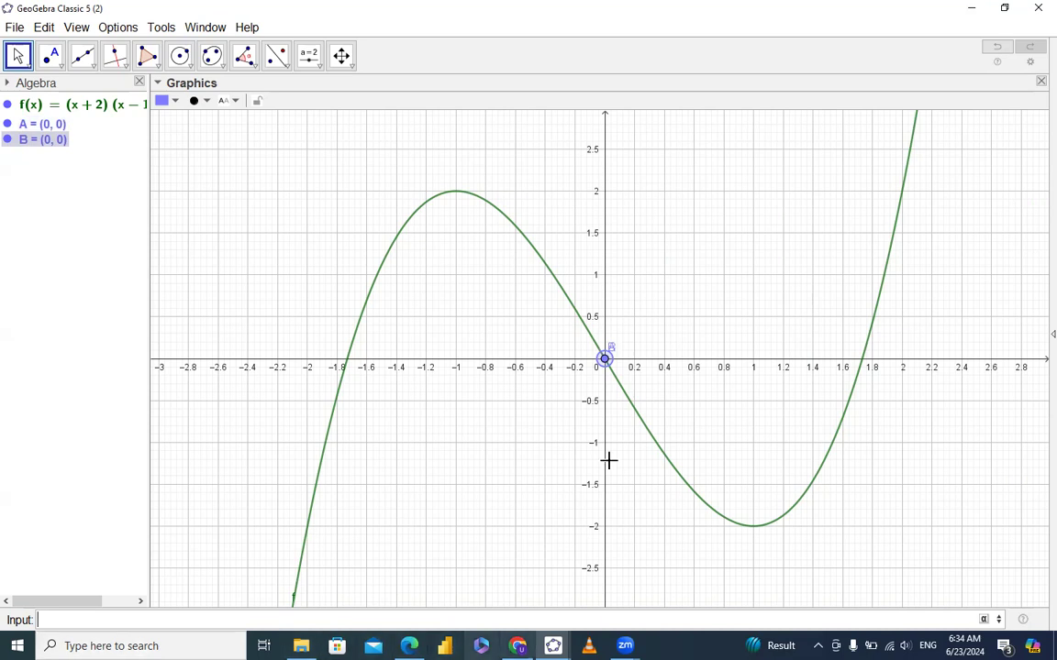
left_click_drag(606, 358, 353, 372)
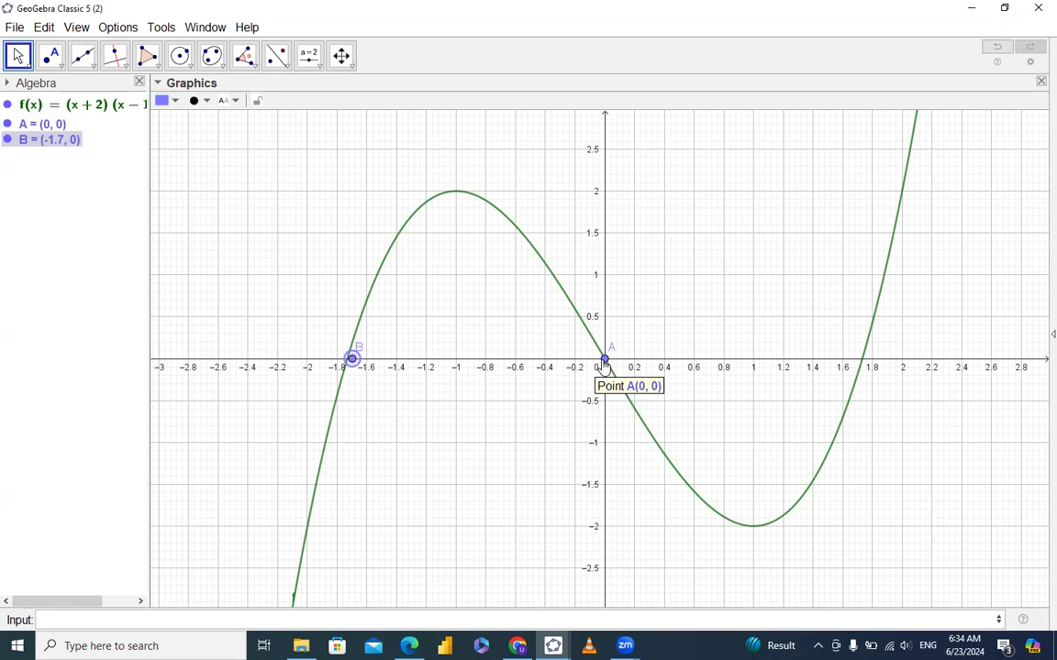
mouse_move(604, 360)
left_mouse_down()
mouse_move(559, 375)
mouse_move(601, 361)
left_mouse_up()
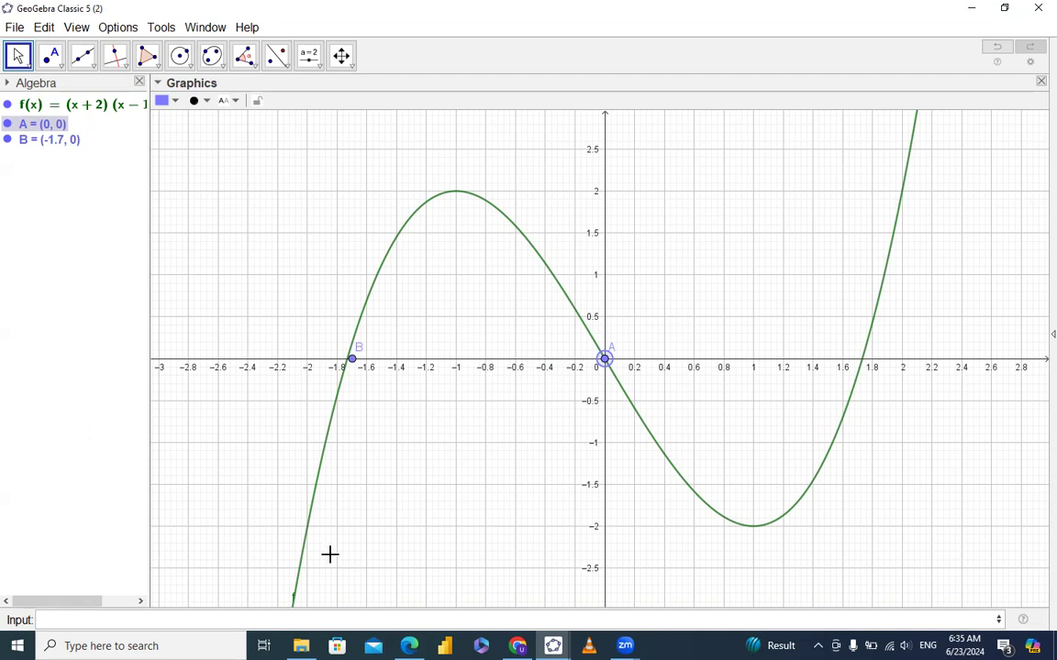
- Insert the IntegralBetween command template that takes two functions, a start x-value and an end x-value
left_click(241, 613)
type("inte")
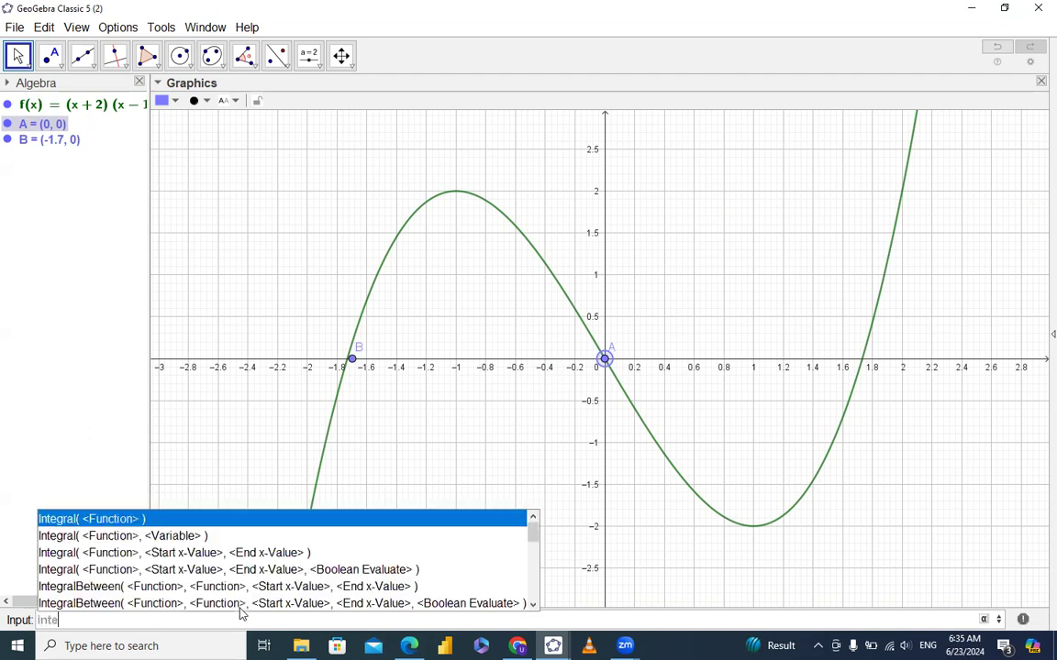
type("gra")
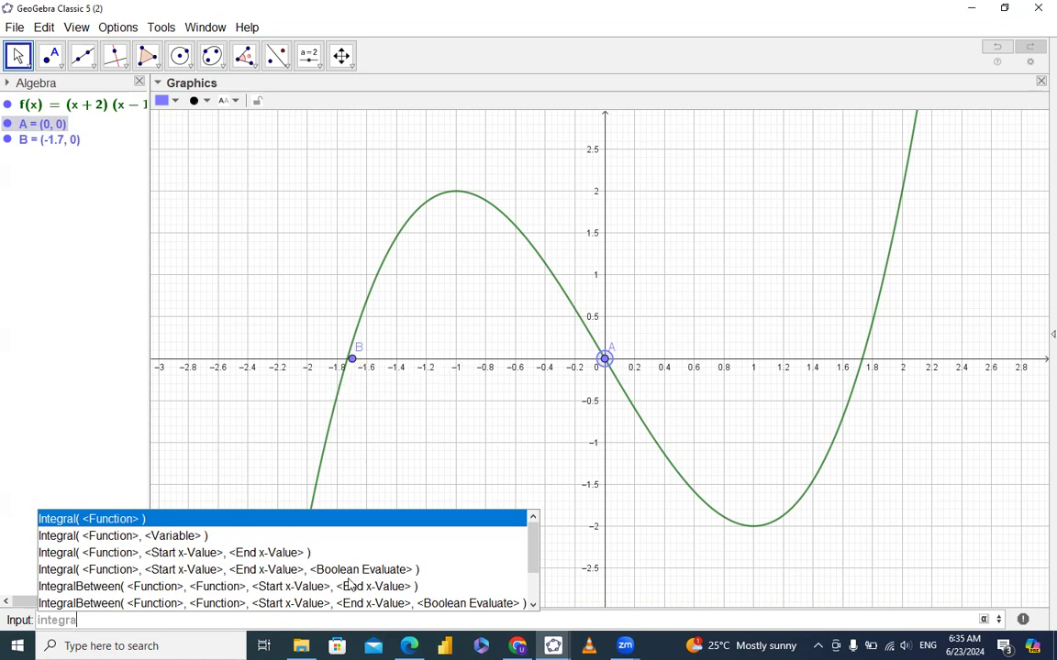
left_click(257, 617)
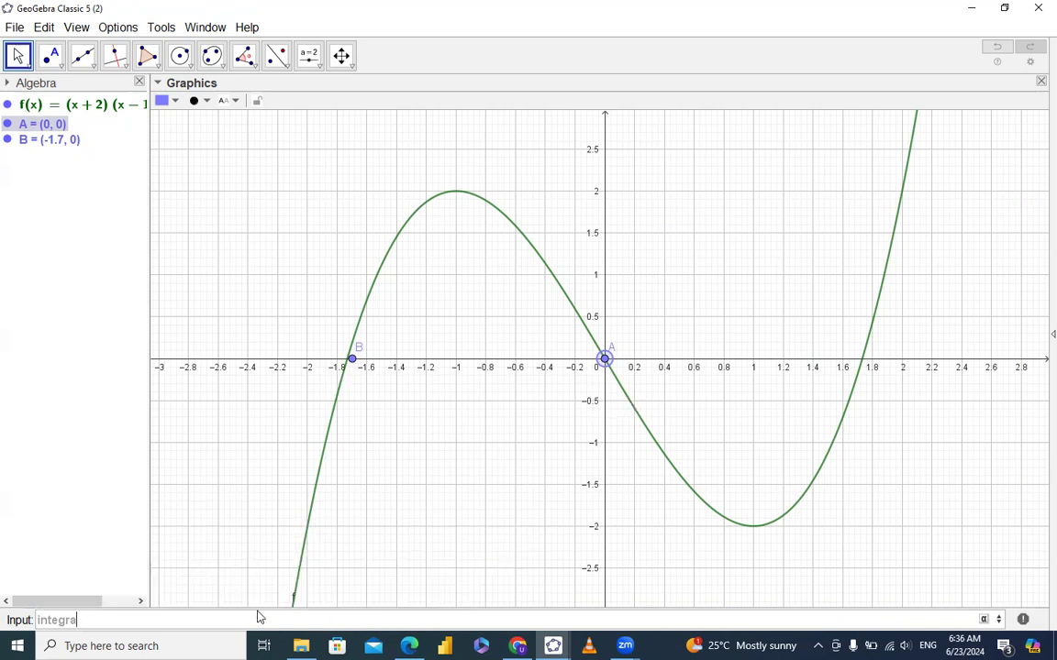
type("l")
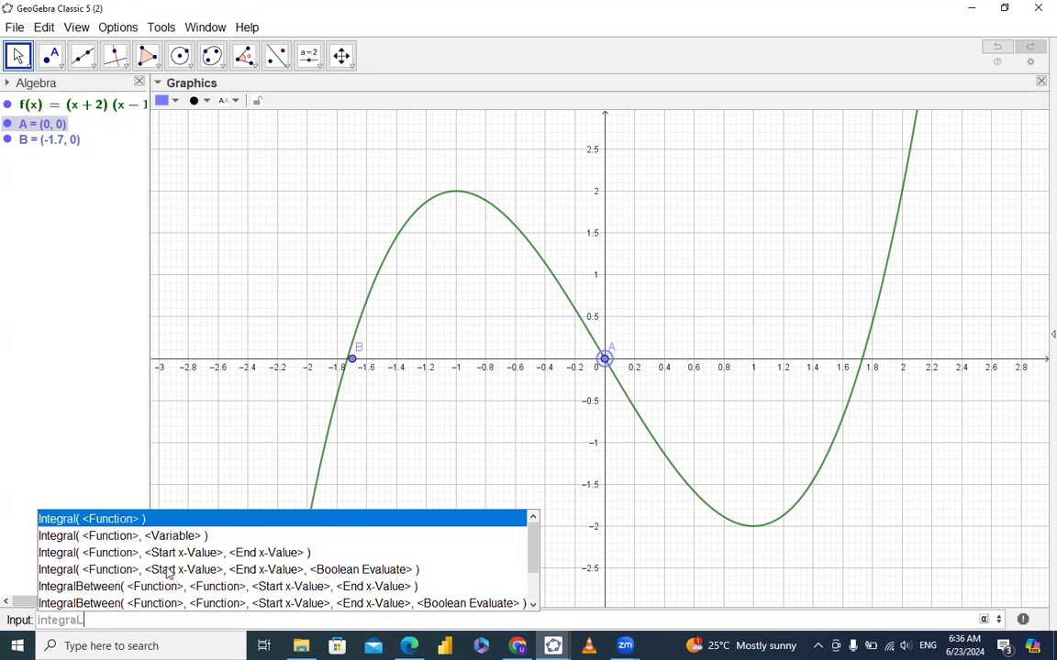
key("Down")
key("Down")
key("Down")
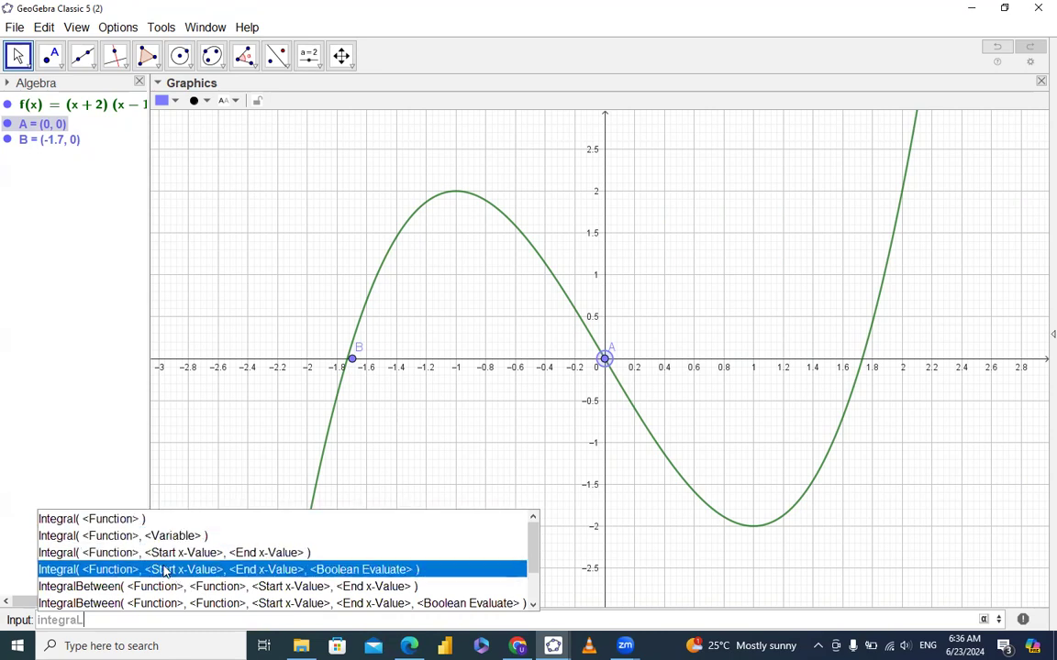
key("Down")
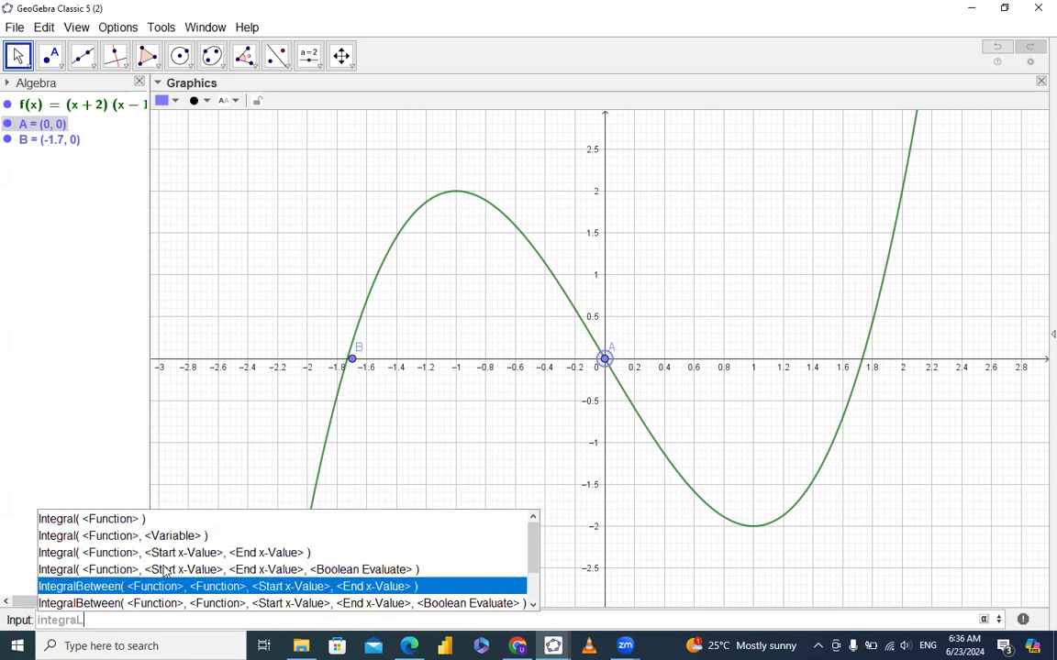
key("Return")
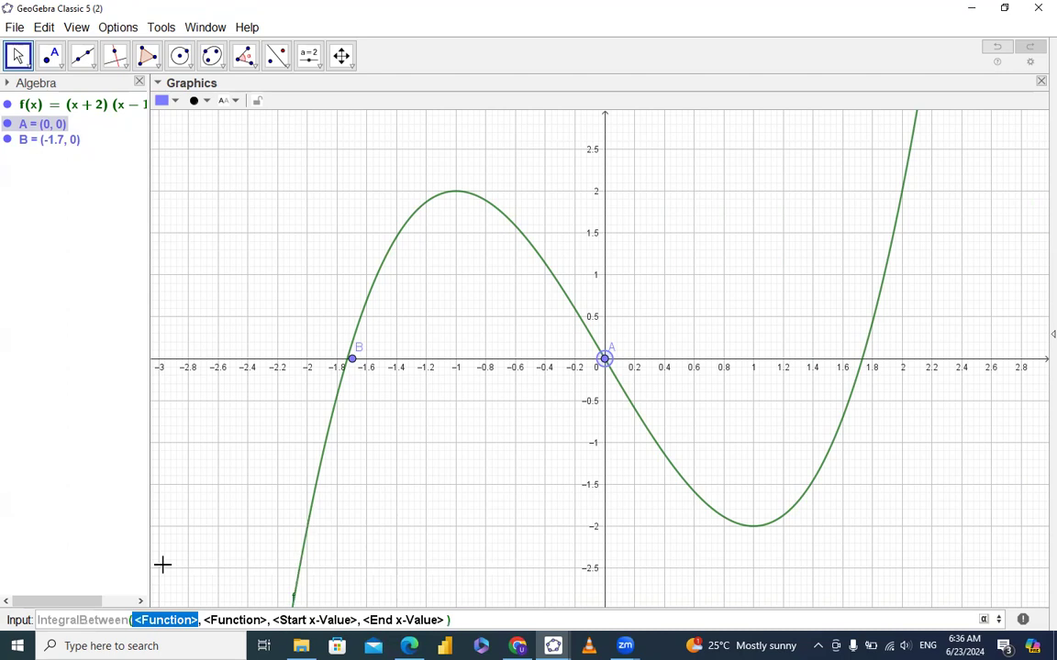
- Enter f and xAxis as the two functions of the IntegralBetween command
type("F")
key("Tab")
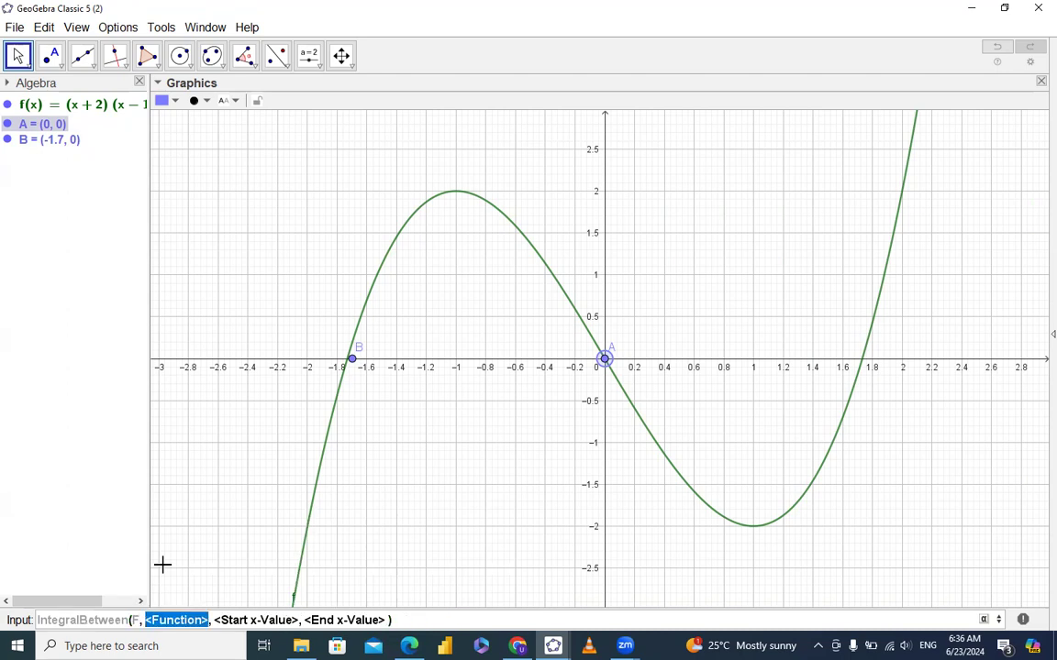
key("Left")
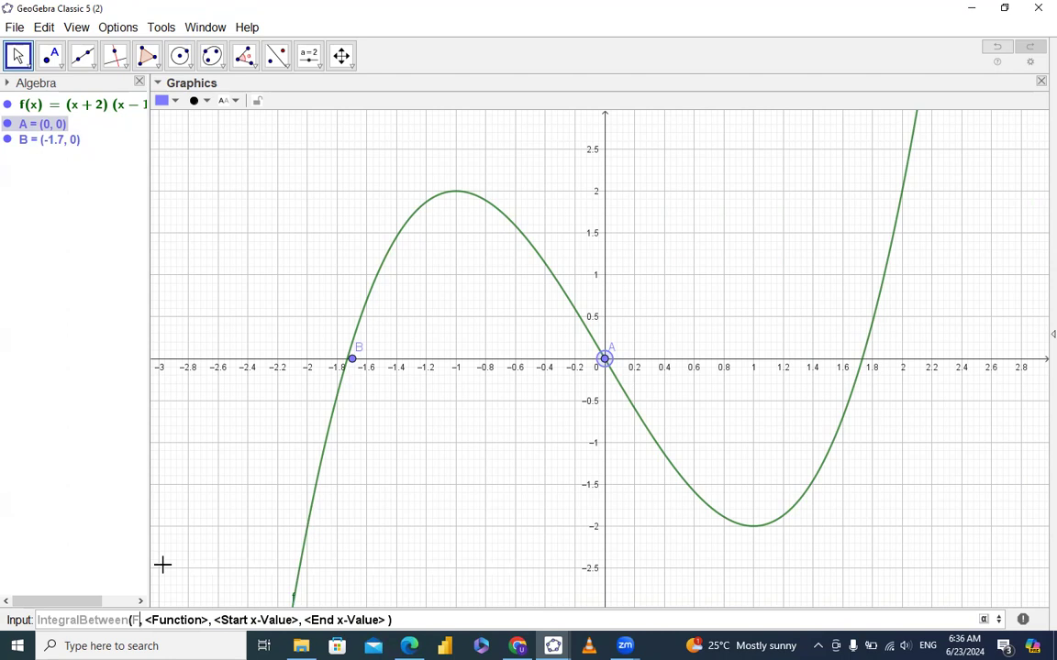
key("BackSpace")
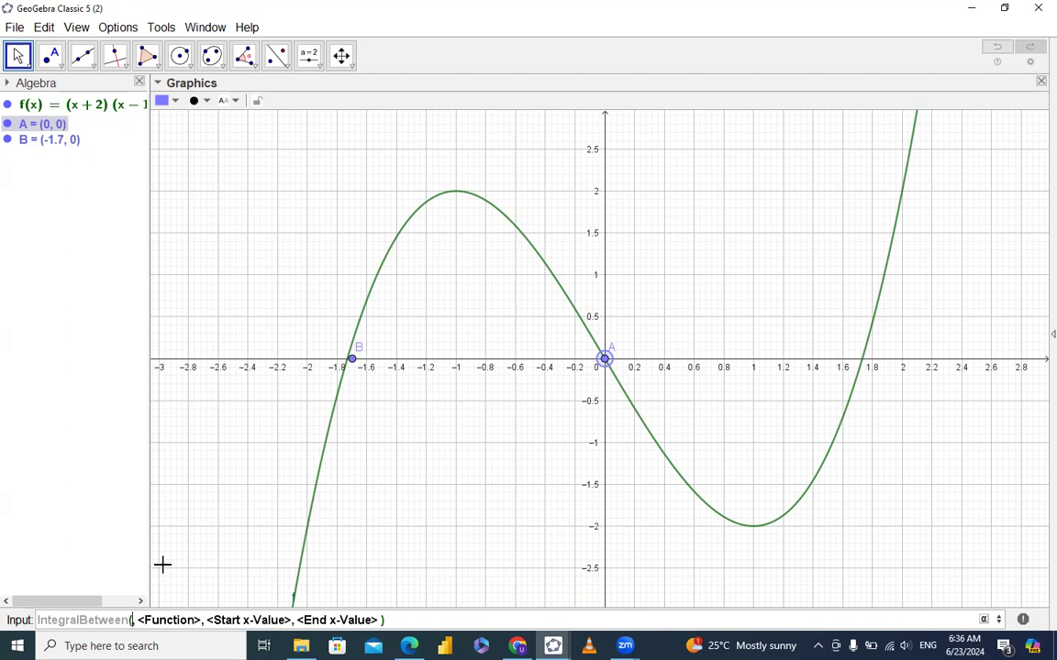
type("f")
key("Tab")
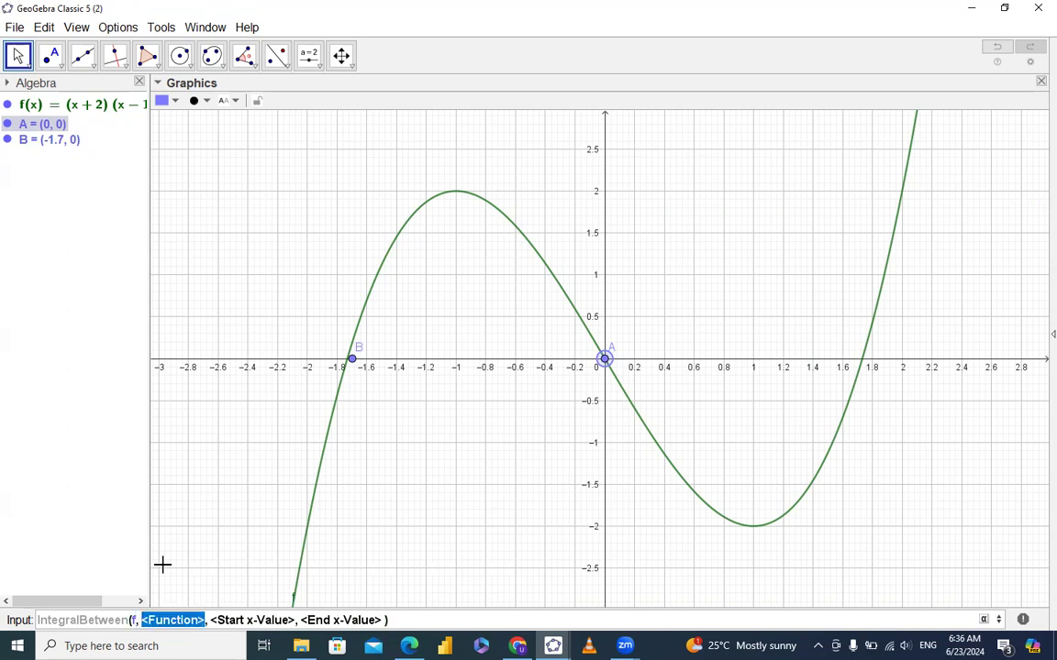
type("xAx")
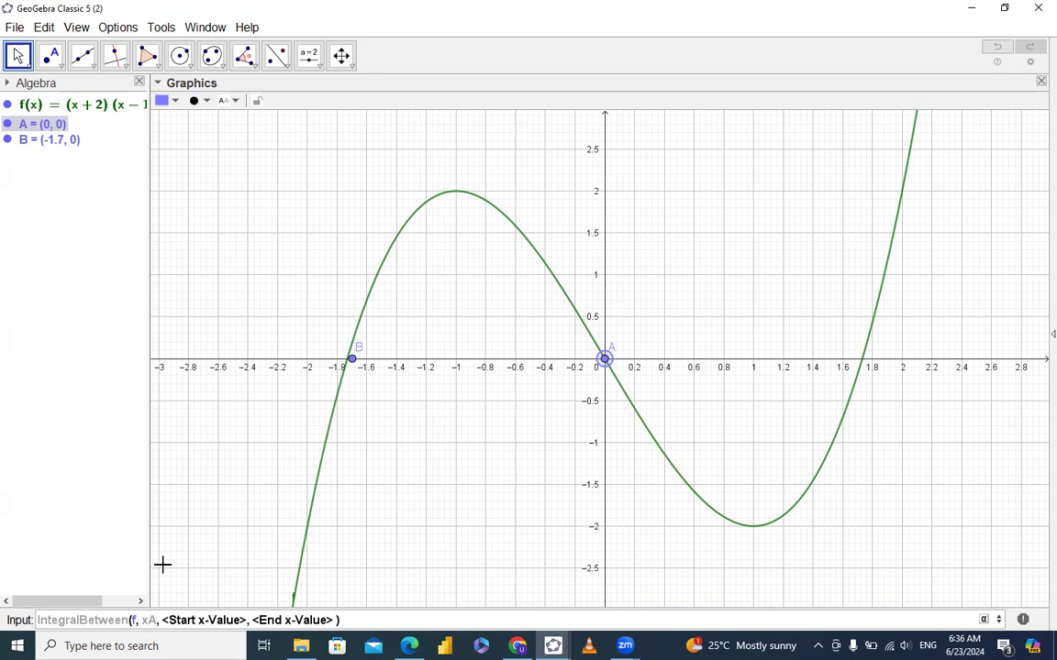
type("is")
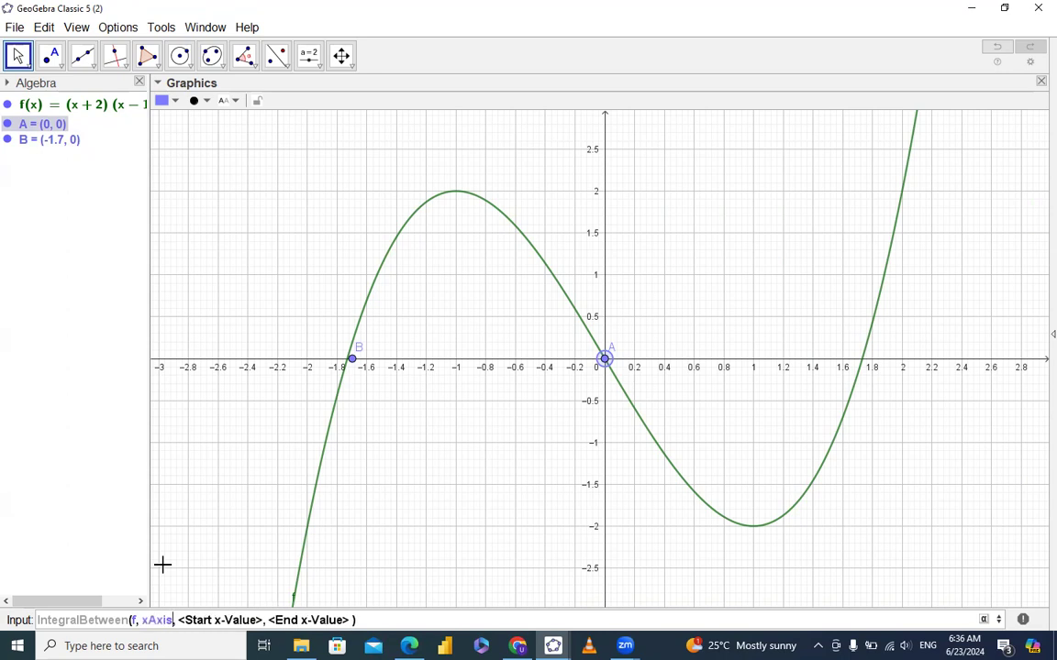
key("Tab")
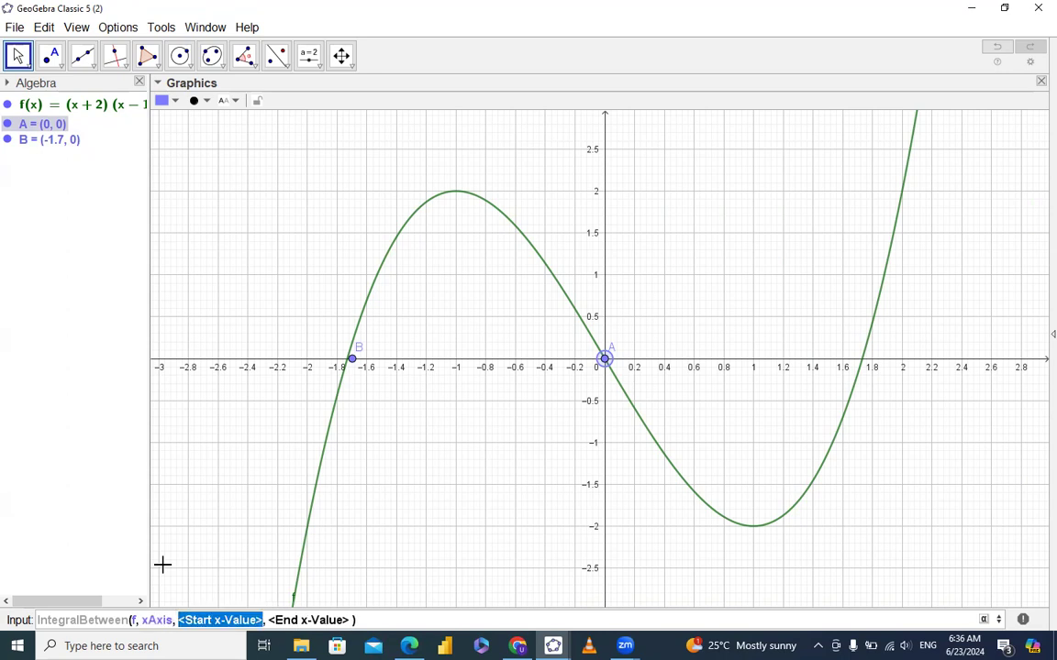
- Set the integral's start x-value to x(B) and end x-value to x(A), and create the shaded area
type("x")
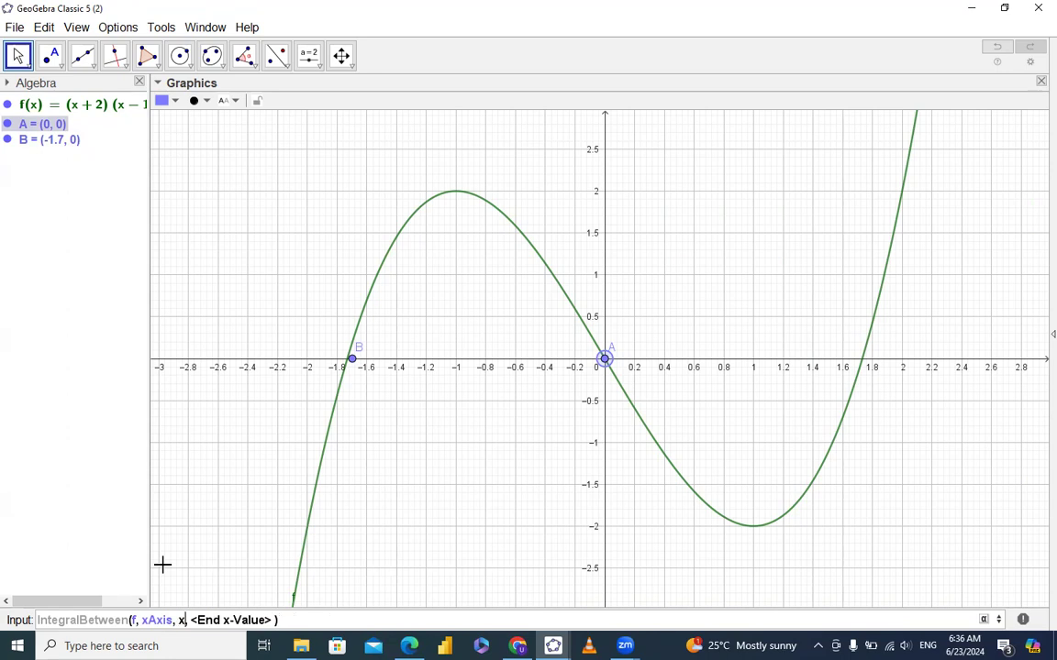
type("(")
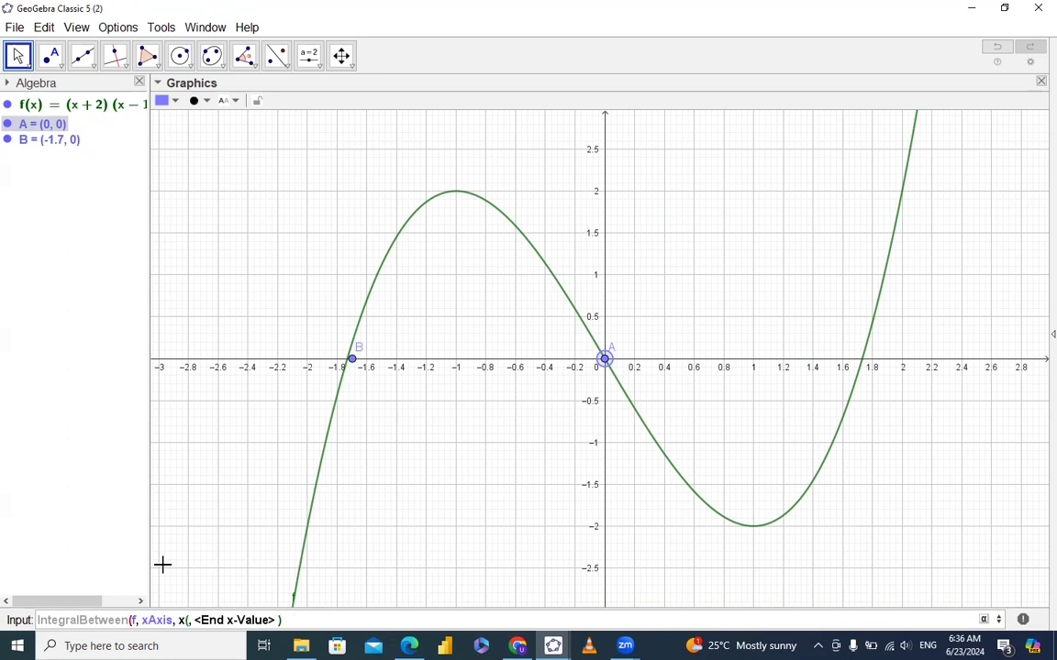
type("B)")
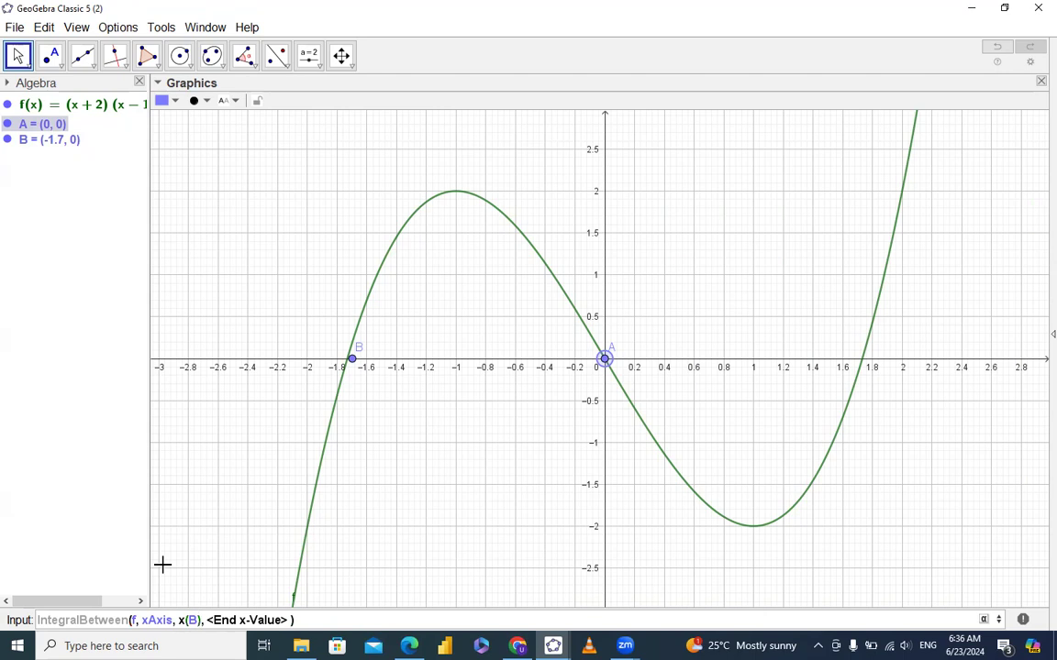
key("Tab")
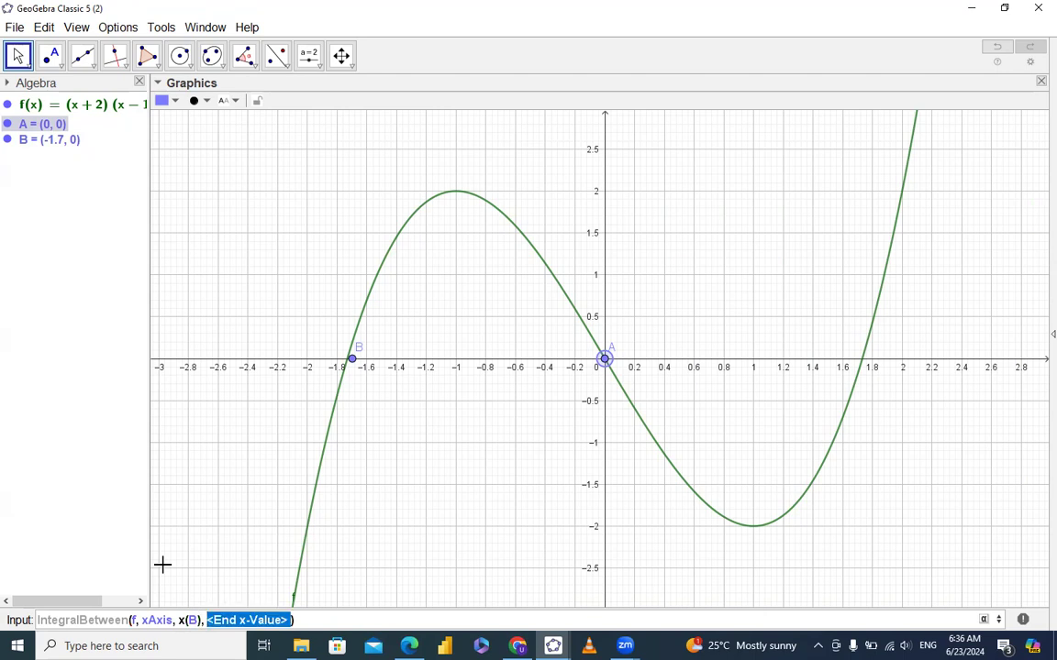
type("x(")
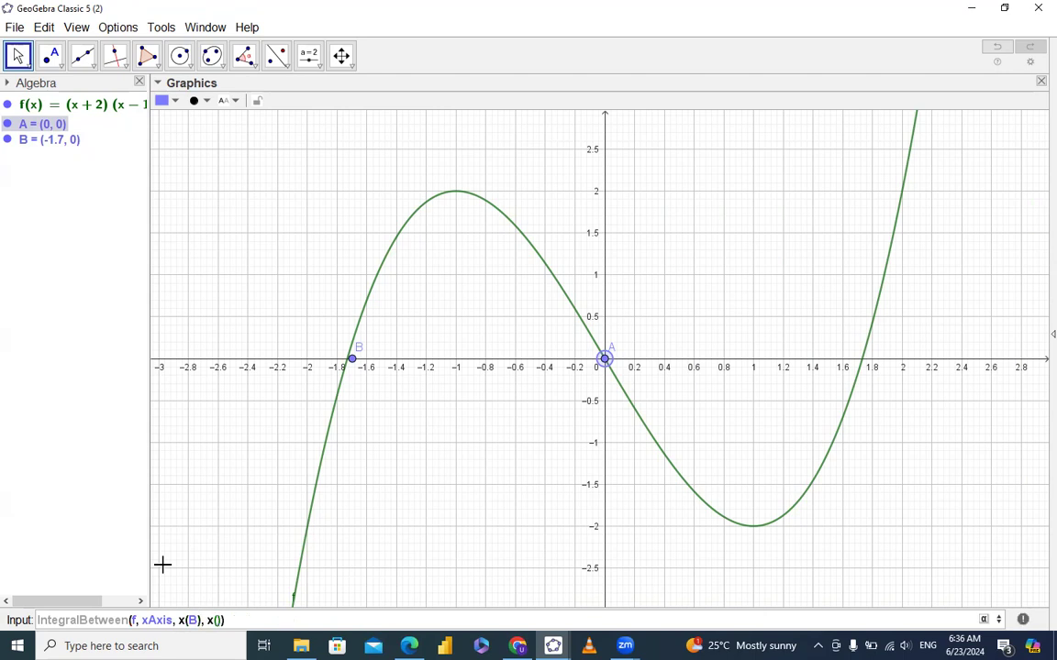
type("A)")
key("Return")
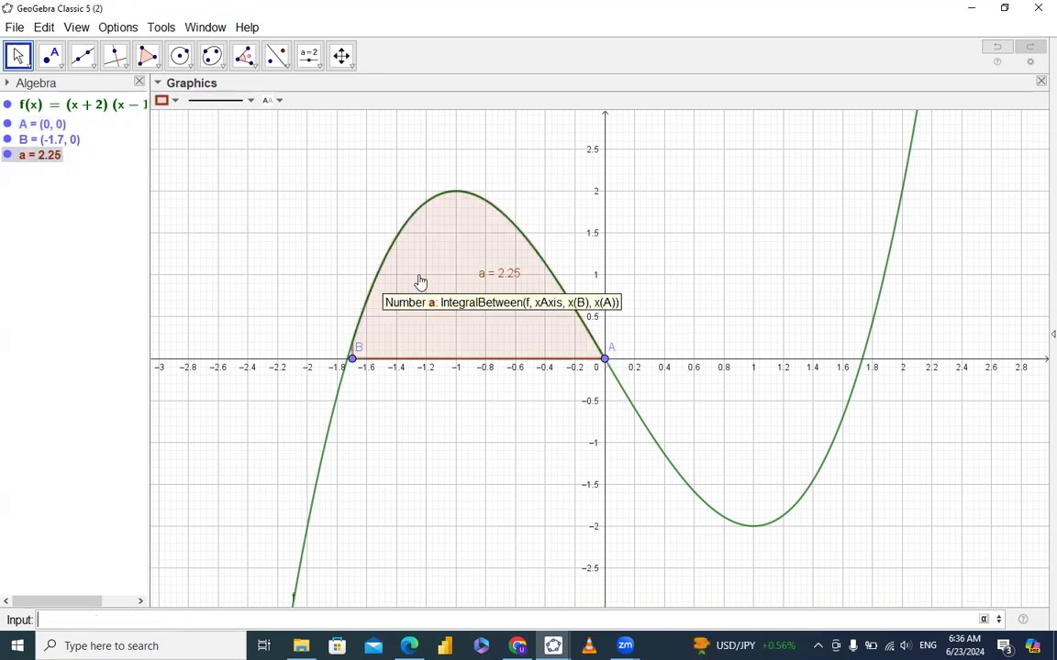
- Raise the fill opacity of the shaded area between the curve and the x-axis, and deselect it
left_click(165, 100)
left_click_drag(227, 162, 257, 173)
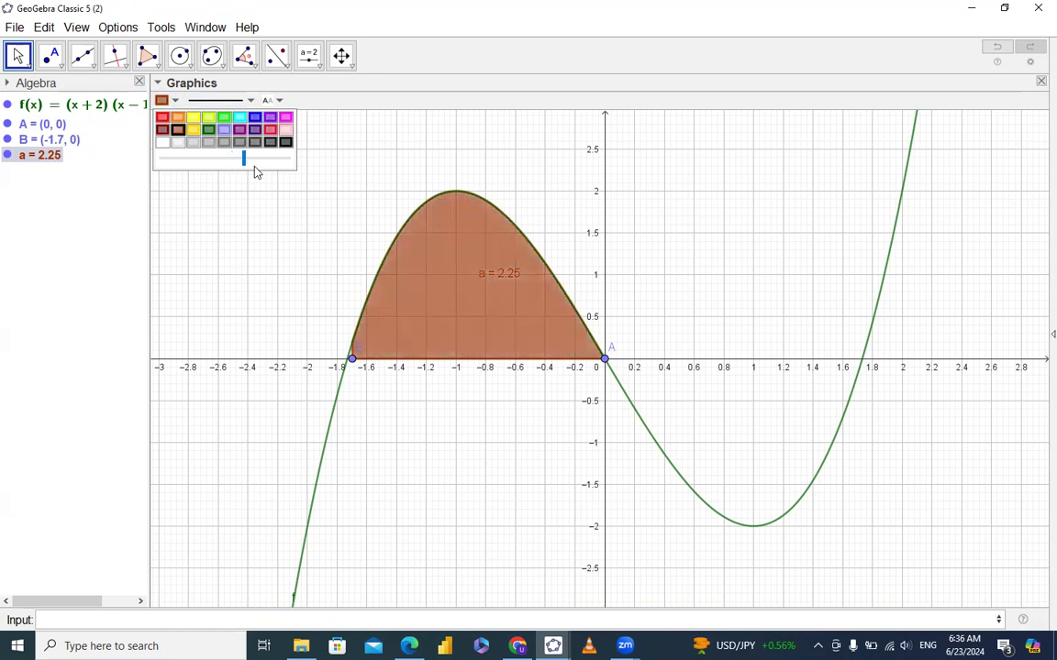
left_click(99, 272)
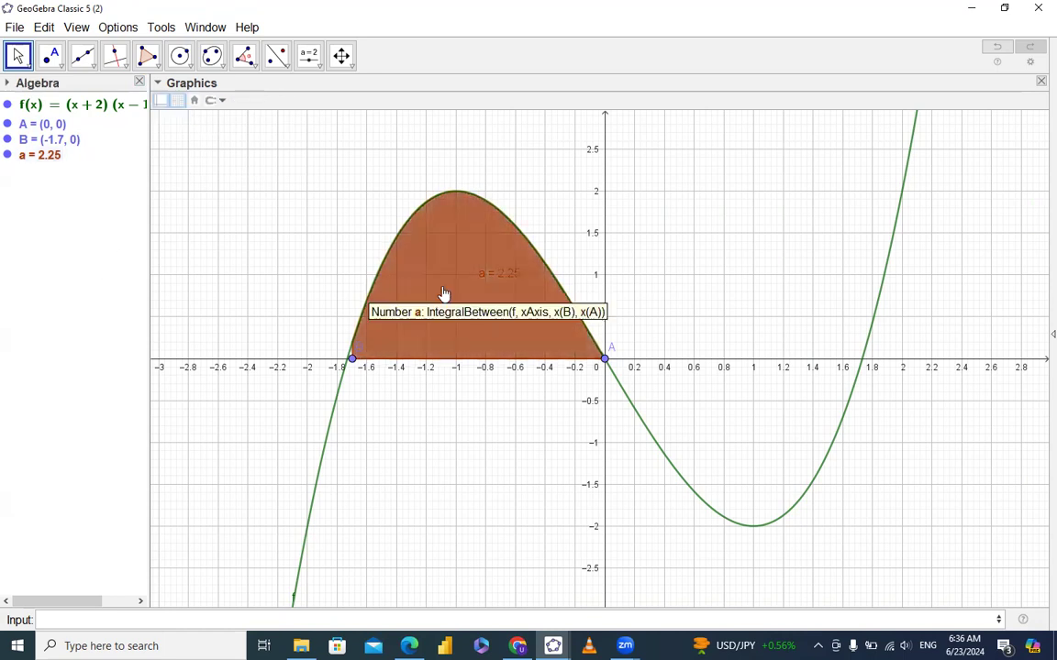
- Move the area's value label toward the falling part of the curve and hide integral a from the graph
double_click(493, 283)
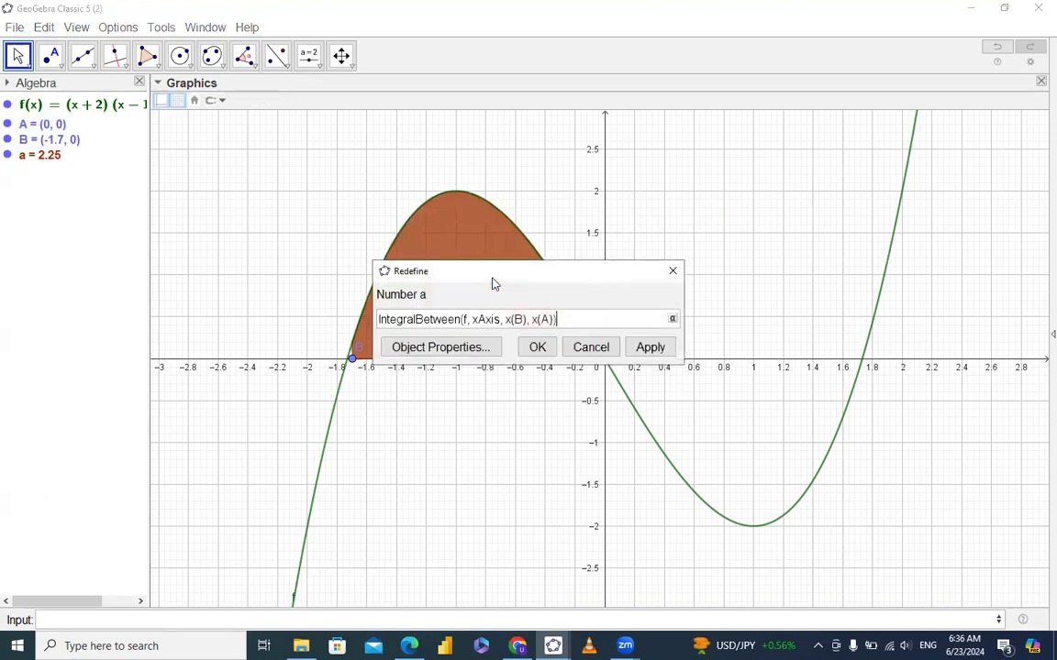
left_click(672, 271)
mouse_move(511, 279)
left_mouse_down()
mouse_move(575, 245)
mouse_move(306, 285)
mouse_move(434, 512)
mouse_move(502, 578)
mouse_move(592, 589)
mouse_move(665, 255)
left_mouse_up()
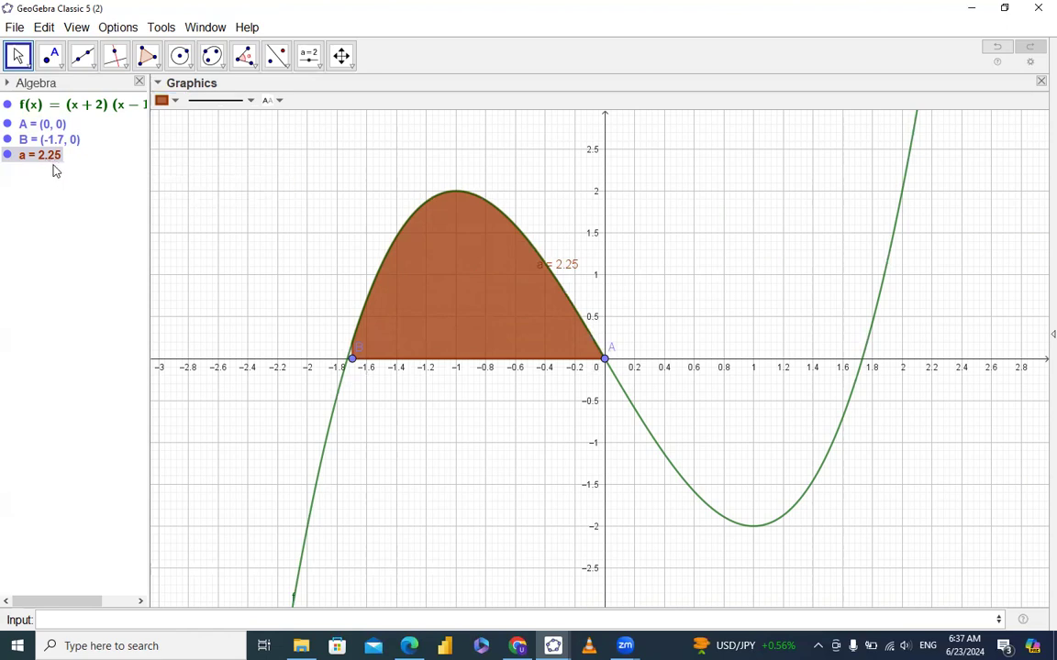
left_click(7, 155)
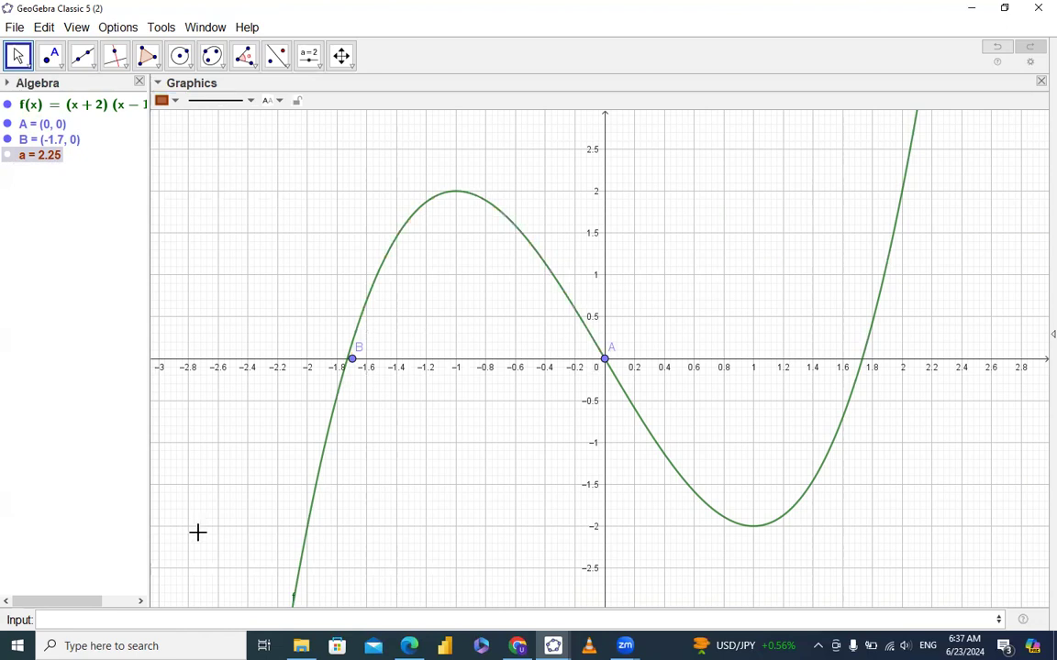
- Insert the LowerSum command template and enter f as its function
left_click(210, 615)
type("lower")
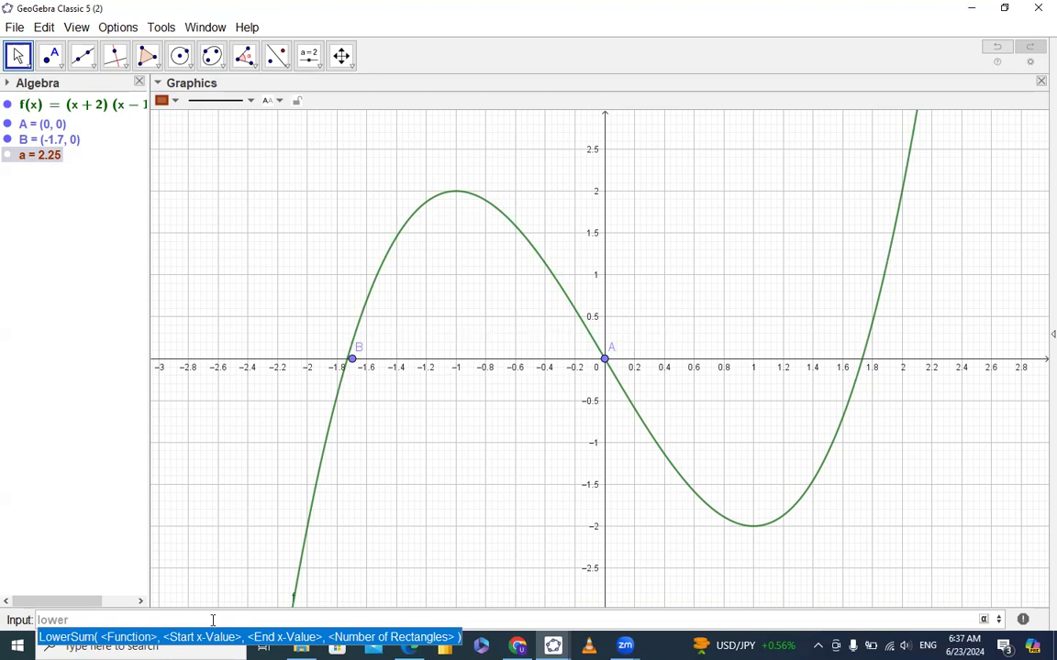
key("Return")
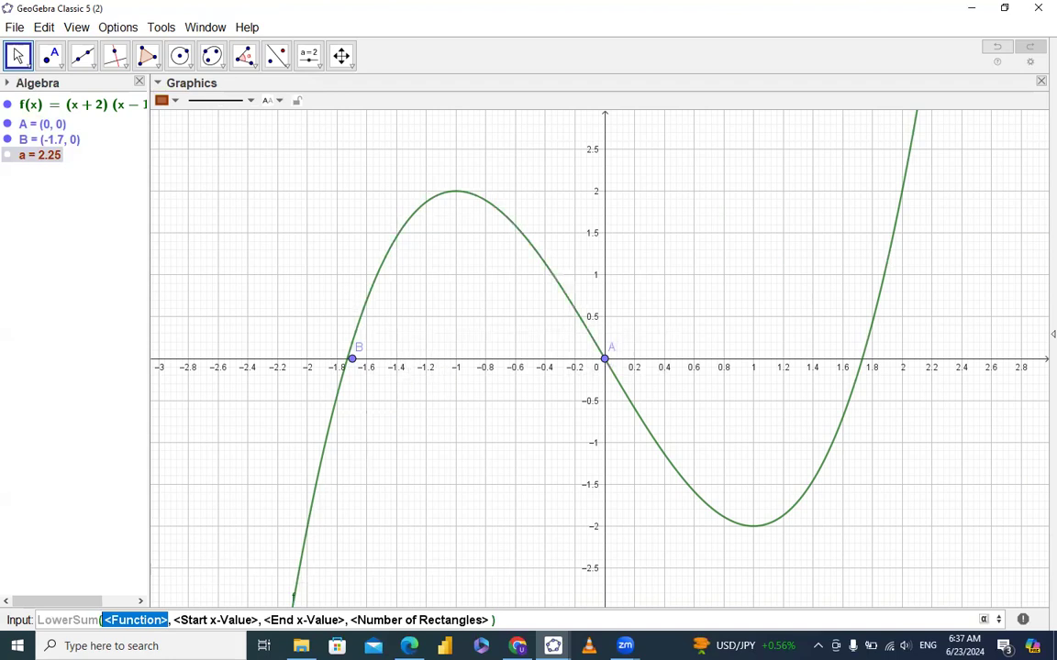
type("f")
left_click(133, 621)
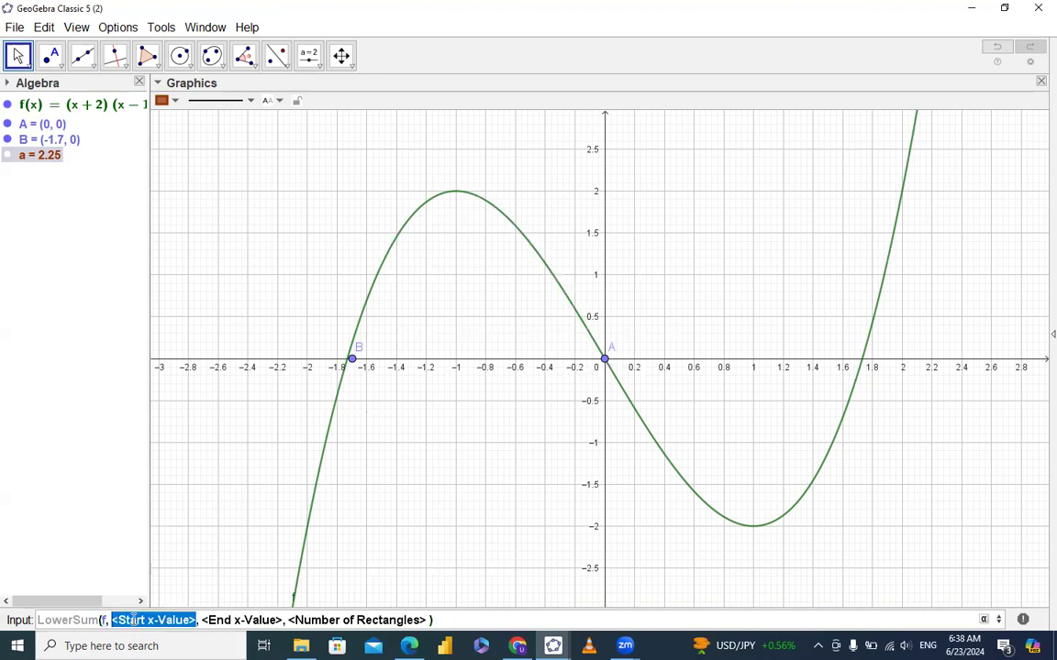
- Set the LowerSum command's start x-value to x(B) and its end x-value to x(A)
type("x")
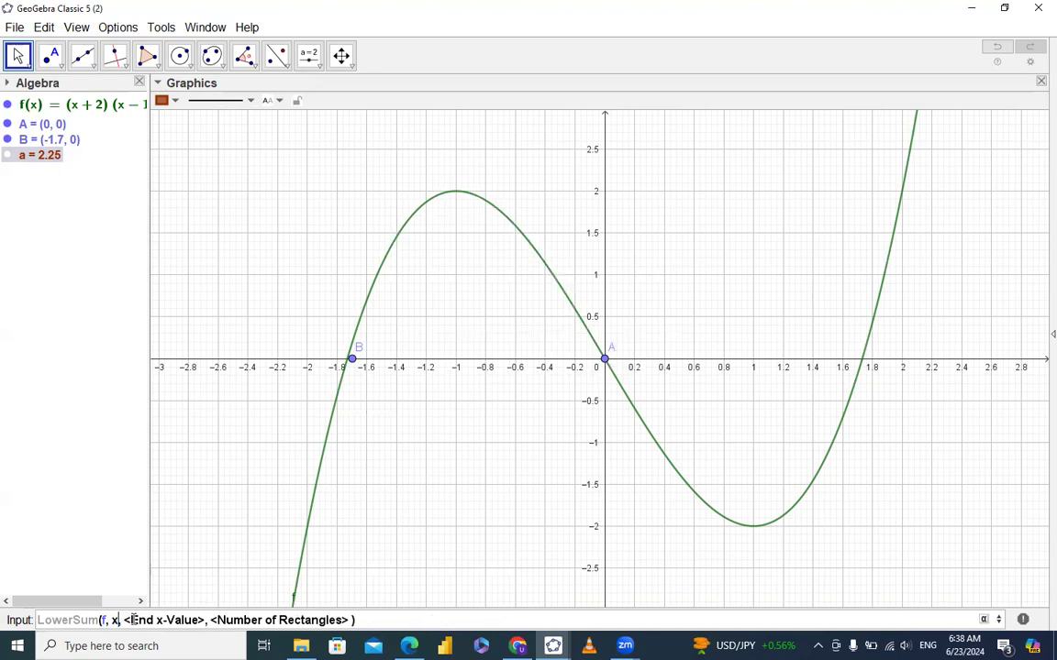
type("(b")
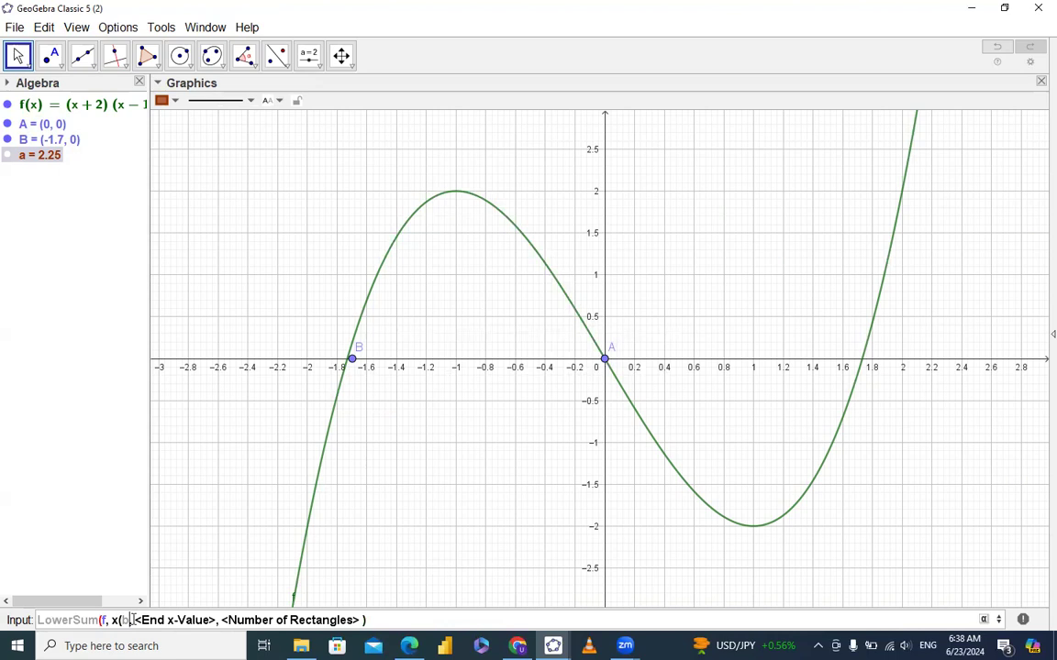
key("BackSpace")
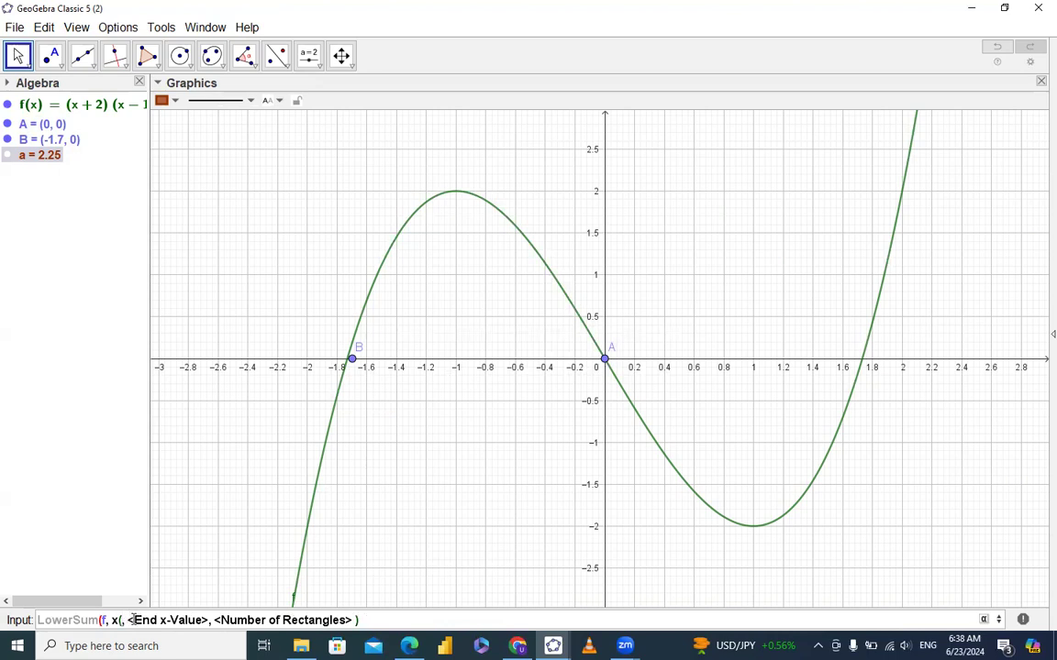
type("B")
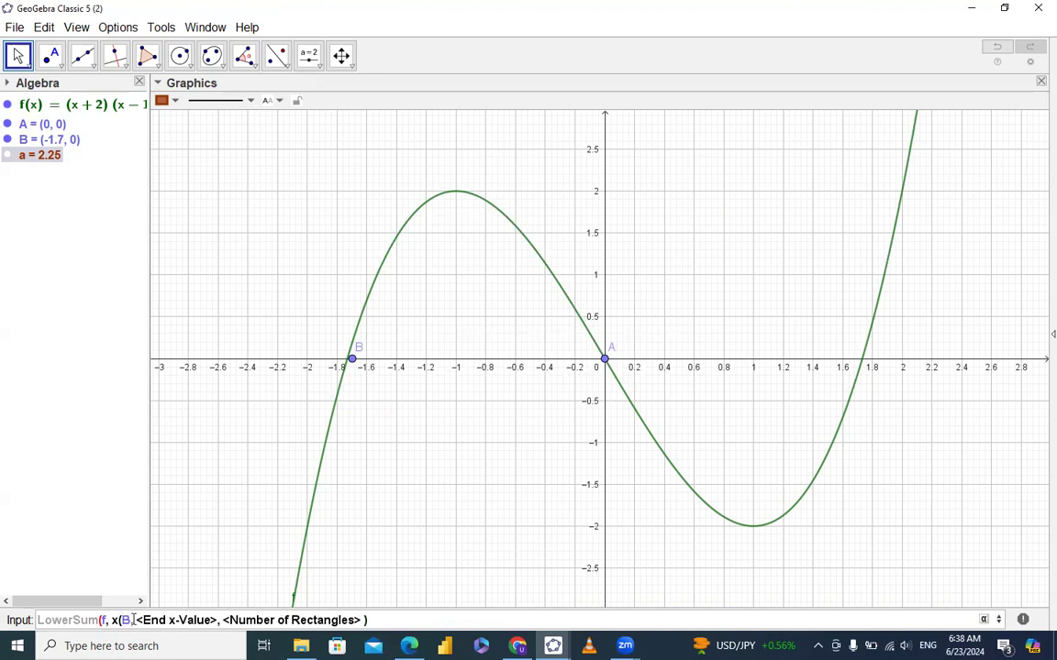
type(")")
key("Tab")
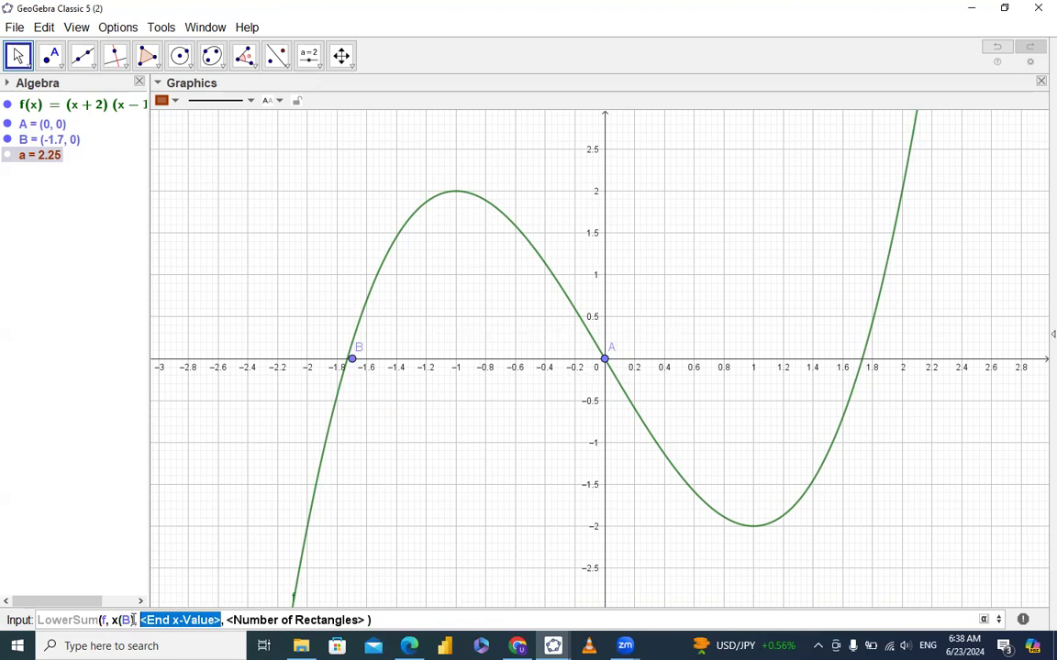
type("x")
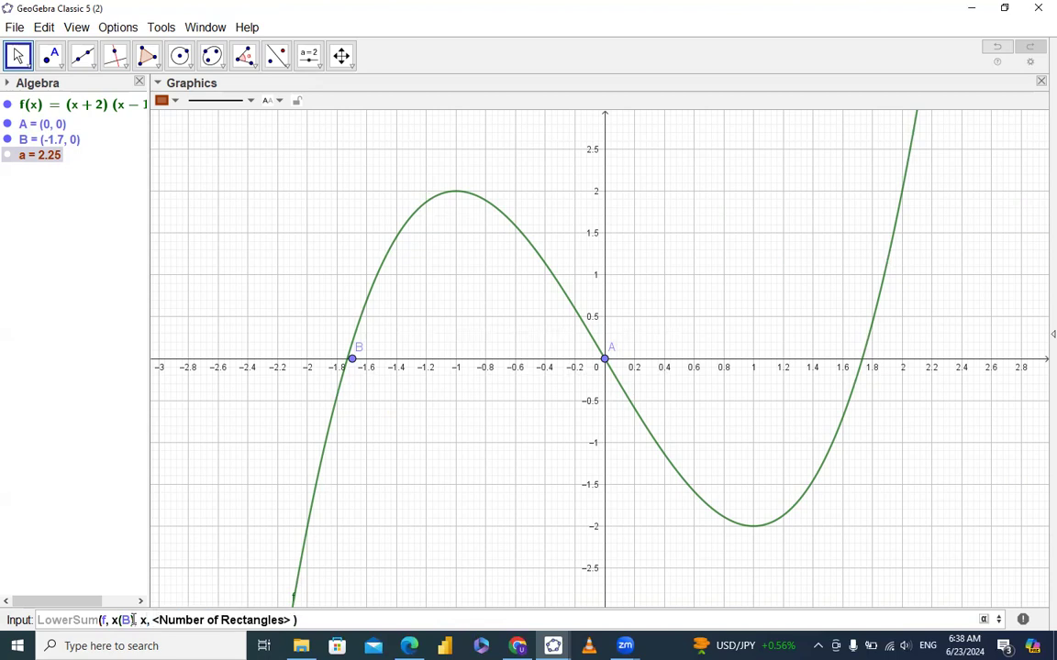
type("(A)")
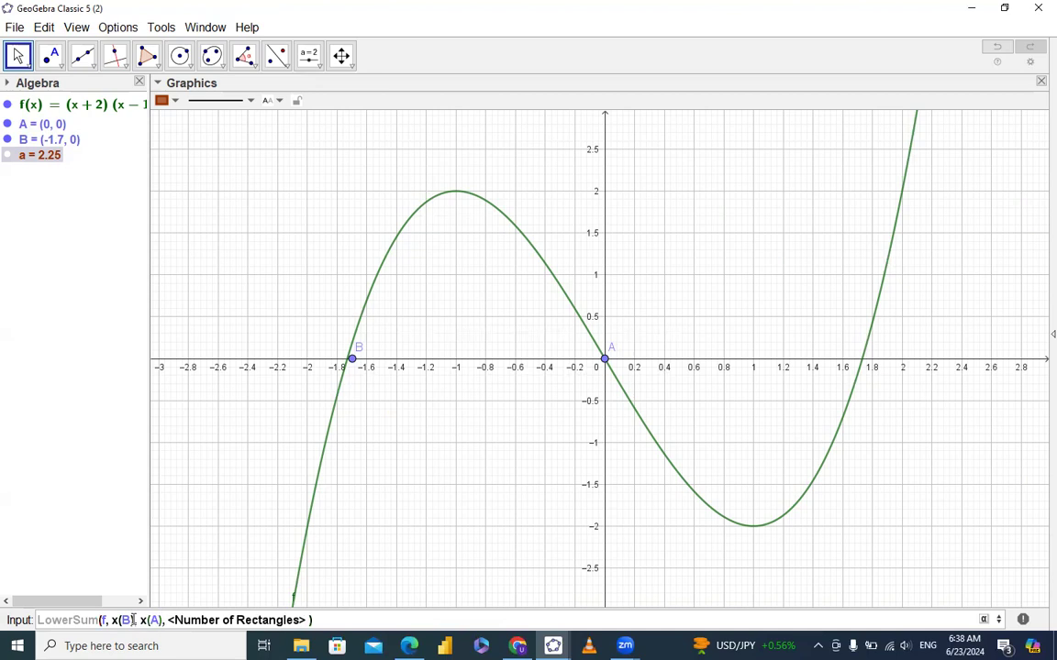
key("Tab")
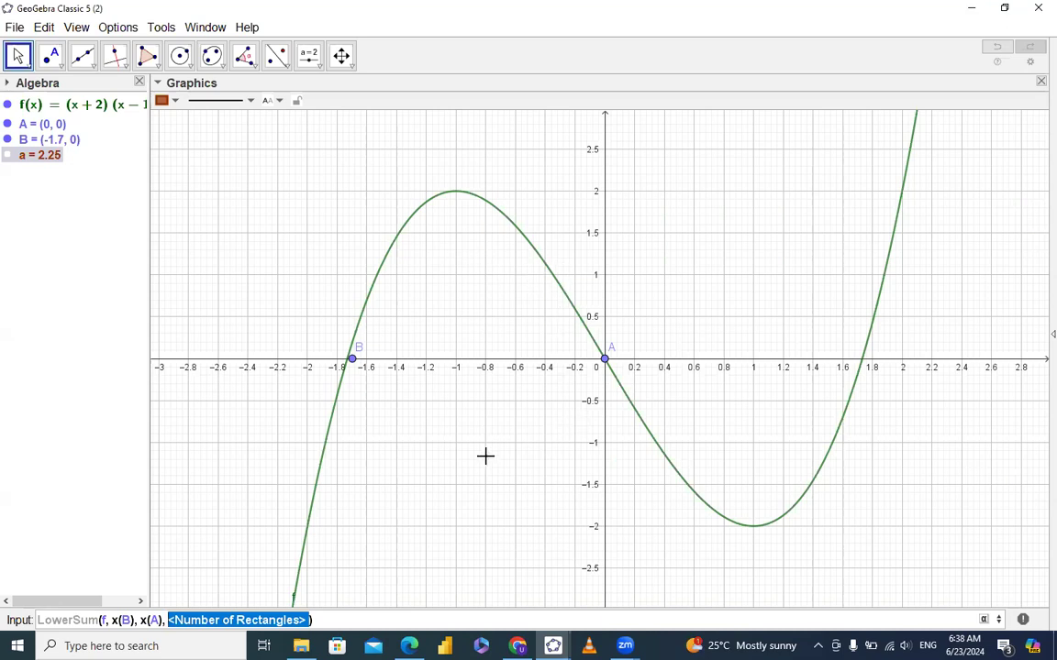
- Use n as the number of rectangles and create the lower sum together with a slider for n
type("n")
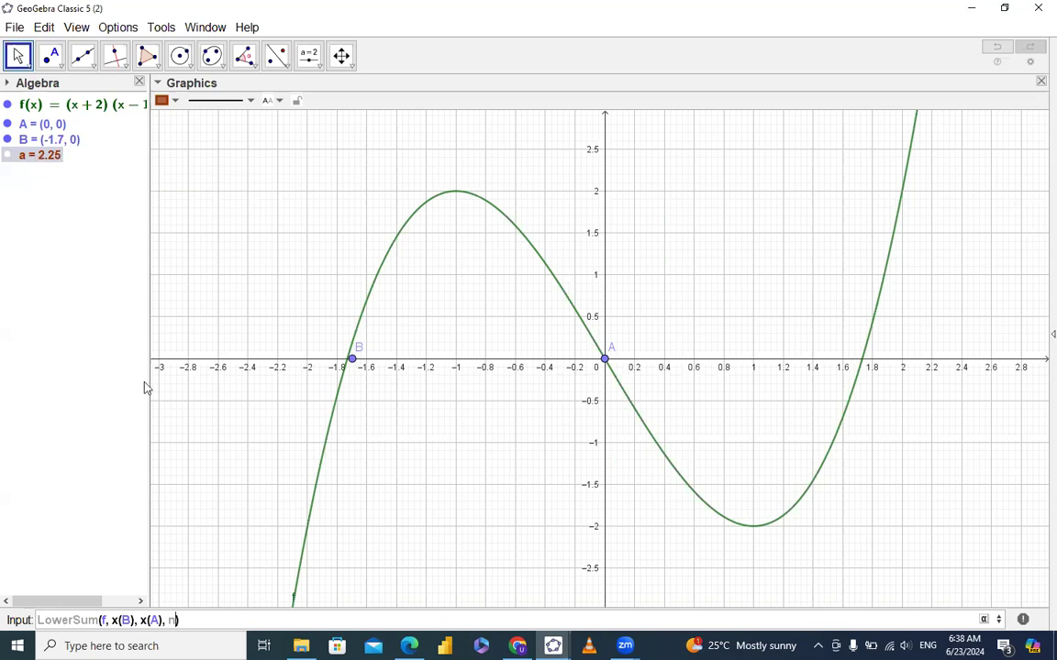
key("Return")
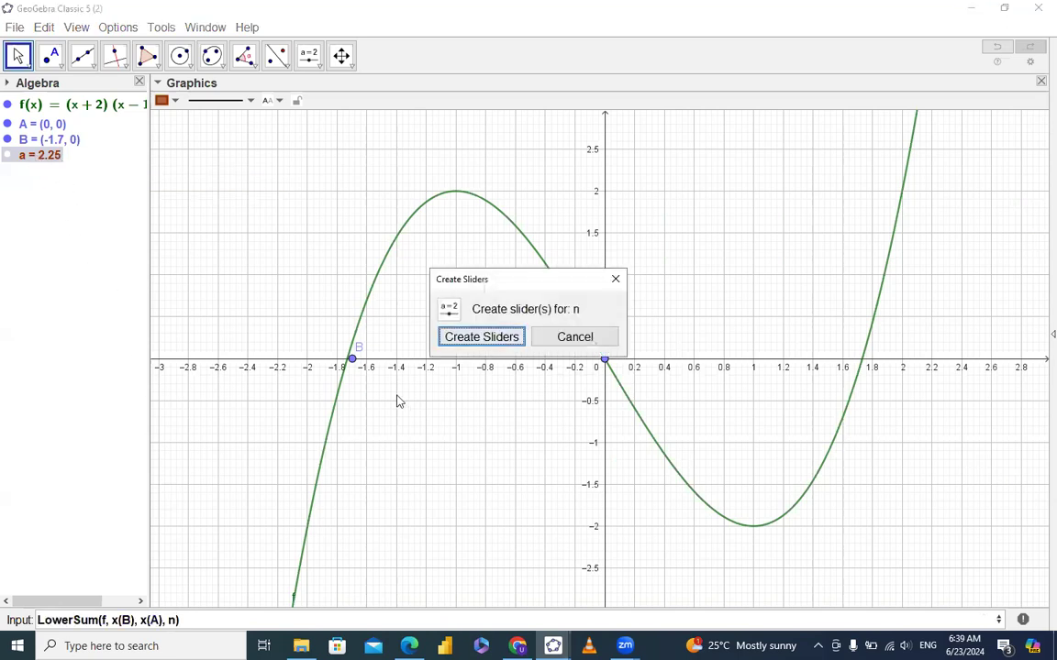
left_click(512, 337)
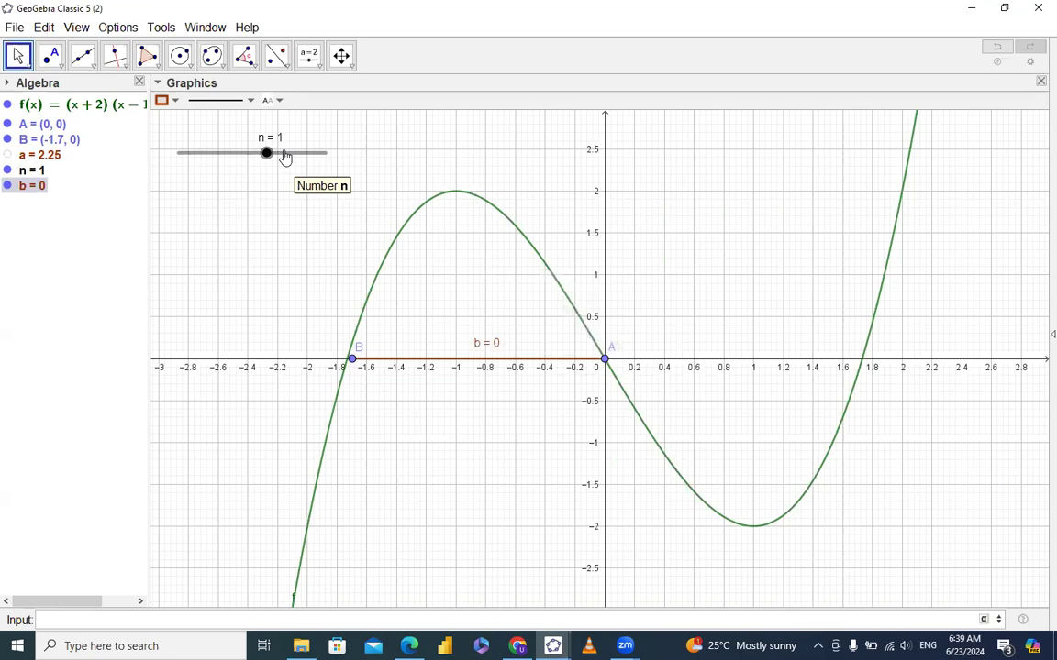
- Set the interval of slider n to a minimum of 1 and a maximum of 500 in its properties
right_click(285, 153)
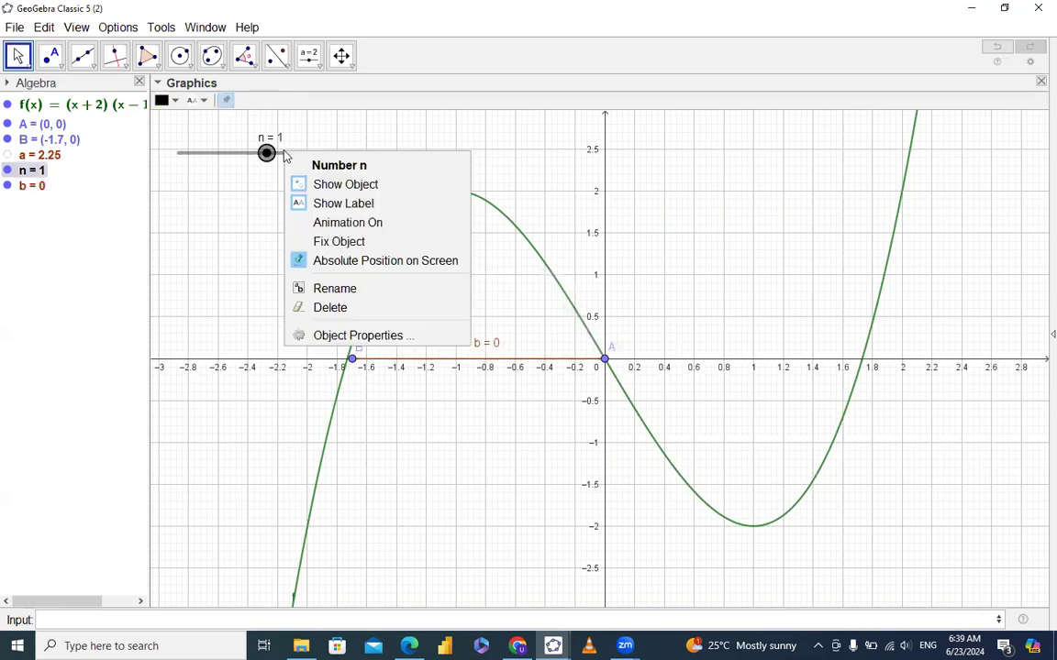
left_click(360, 335)
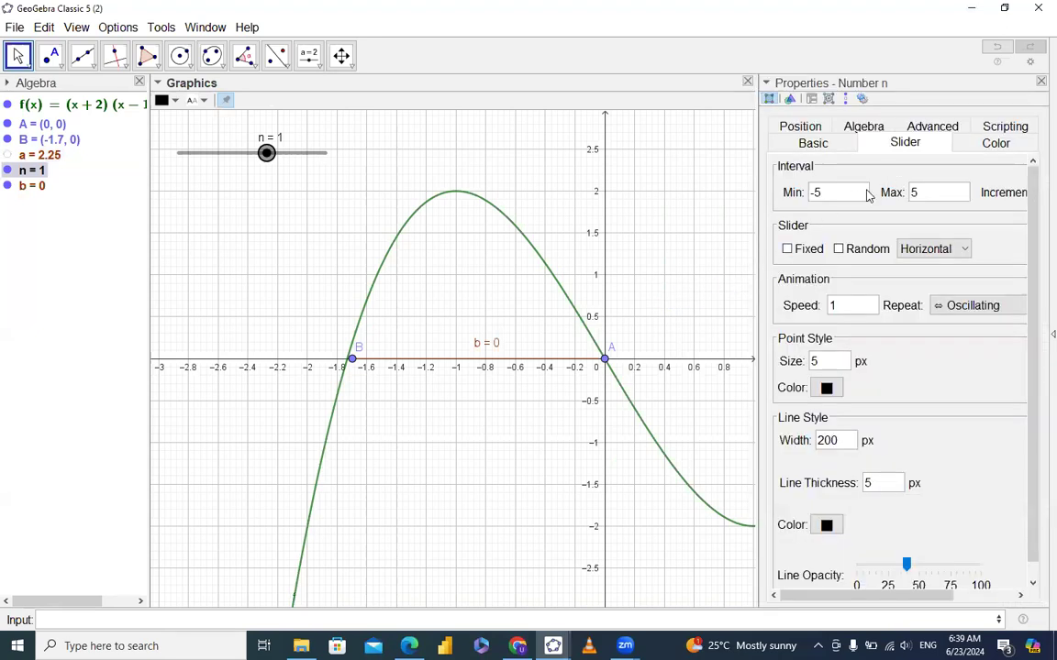
left_click(940, 198)
type("00")
left_click(835, 201)
key("BackSpace")
key("BackSpace")
type("1")
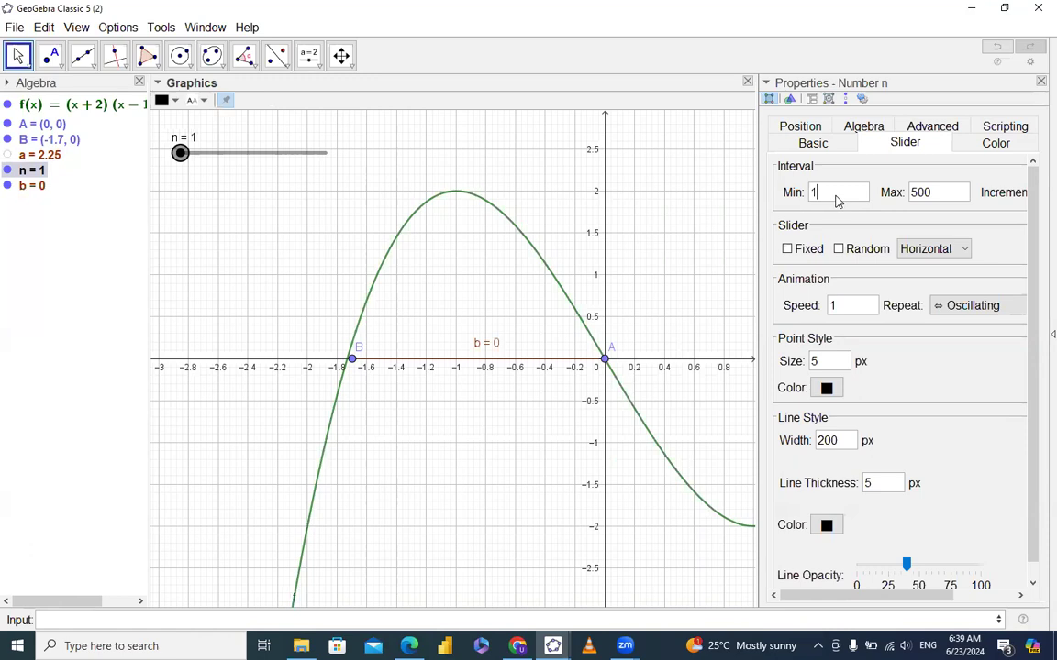
- Close the slider's properties and rename the lower sum, number b, as lowerSum
left_click(1040, 82)
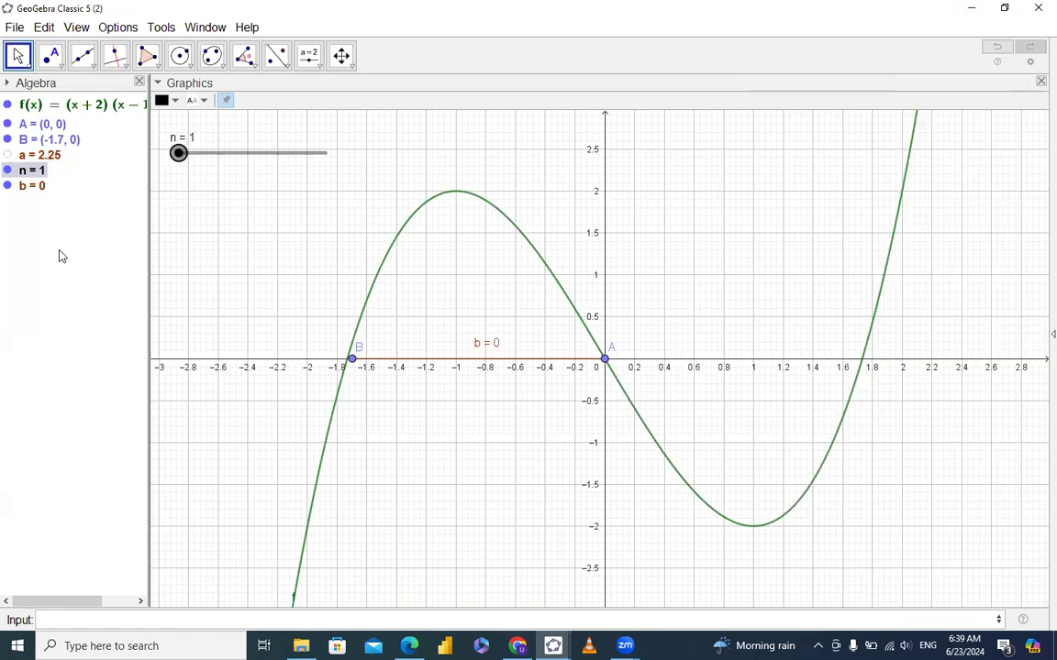
left_click(26, 187)
right_click(26, 187)
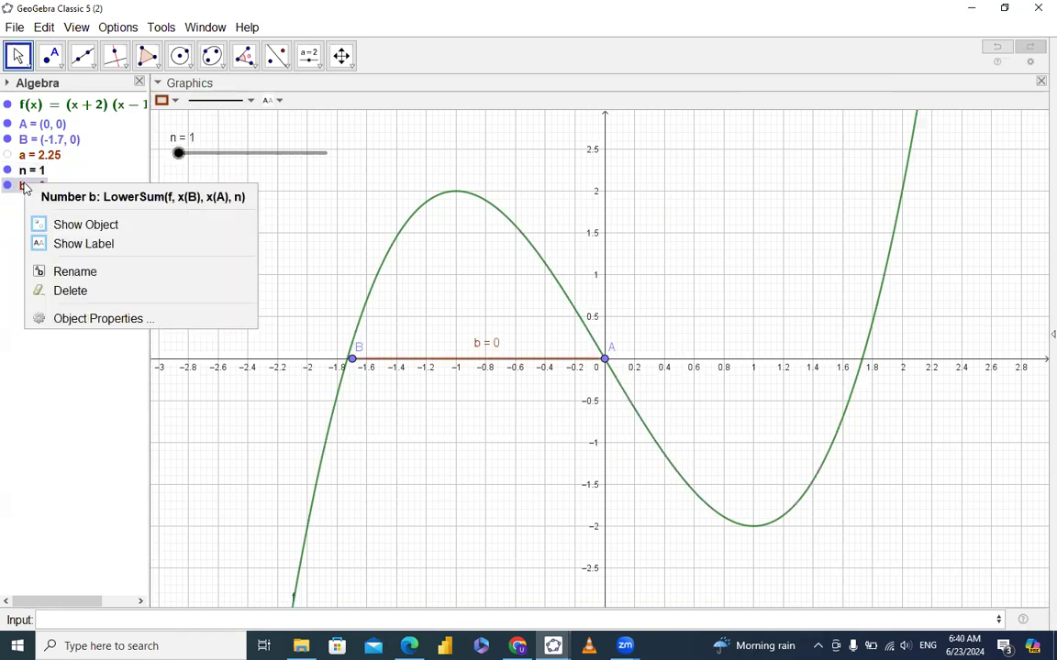
left_click(95, 280)
type("l")
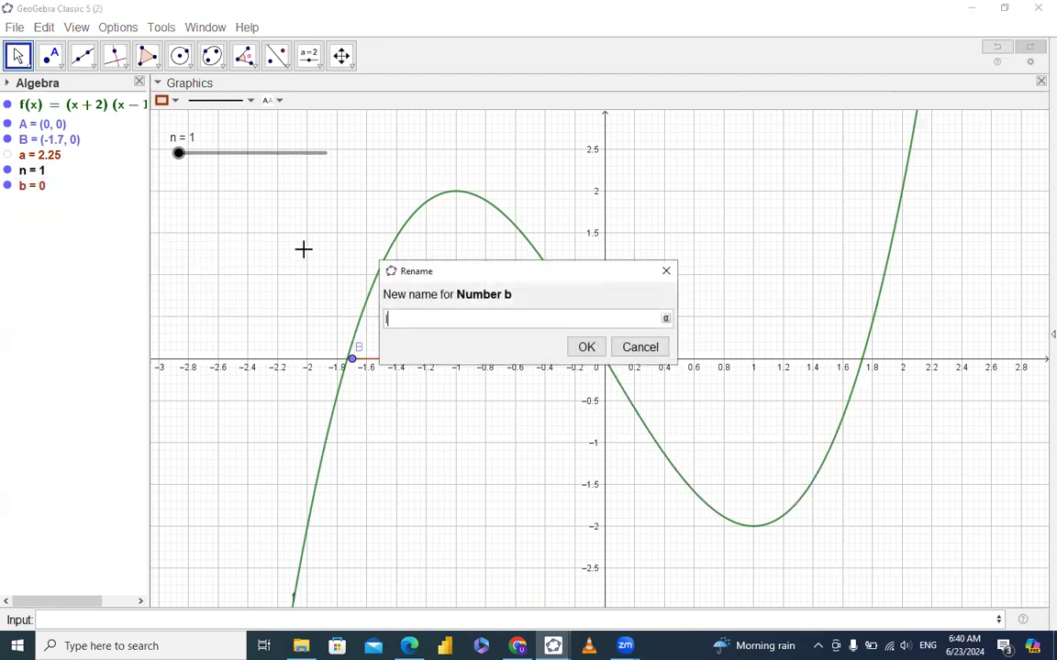
type("owerSum")
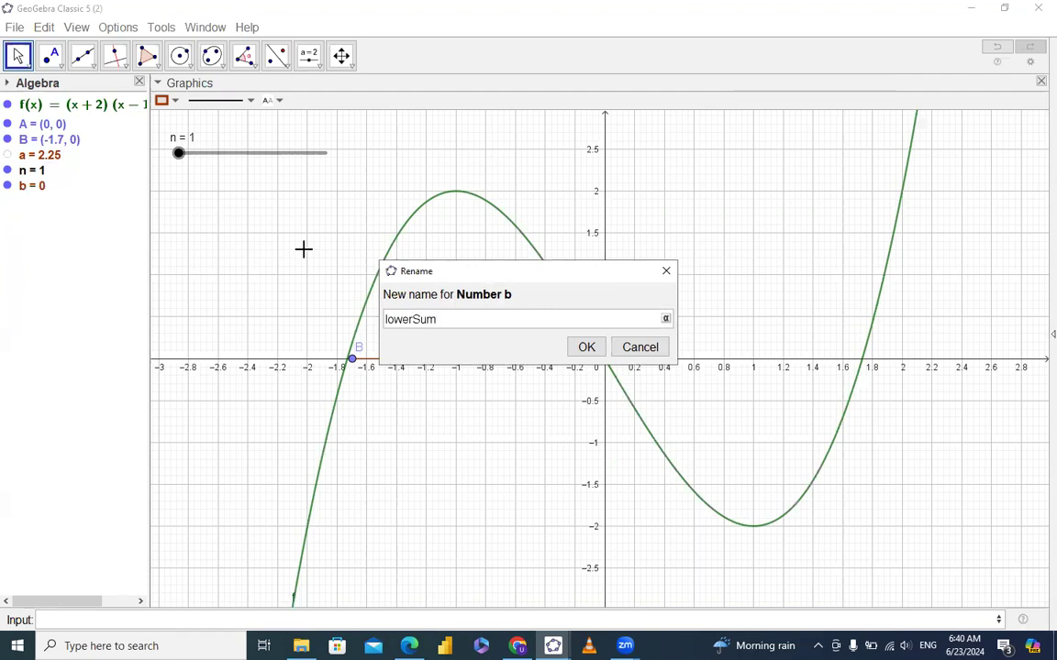
key("Return")
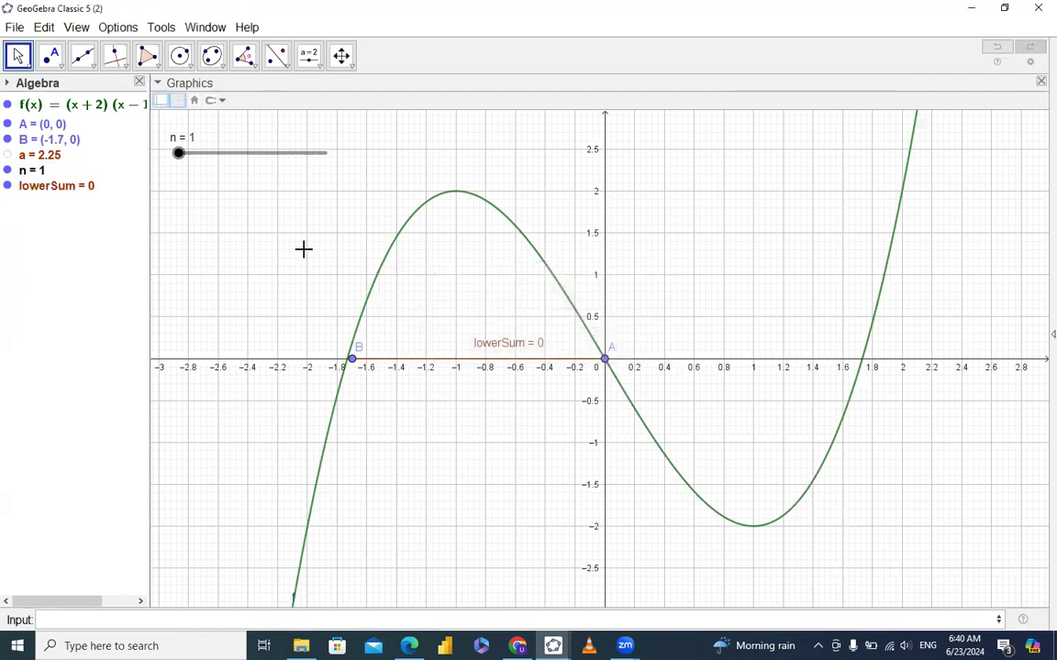
- Rename the IntegralBetween result, number a, as Integral
double_click(49, 162)
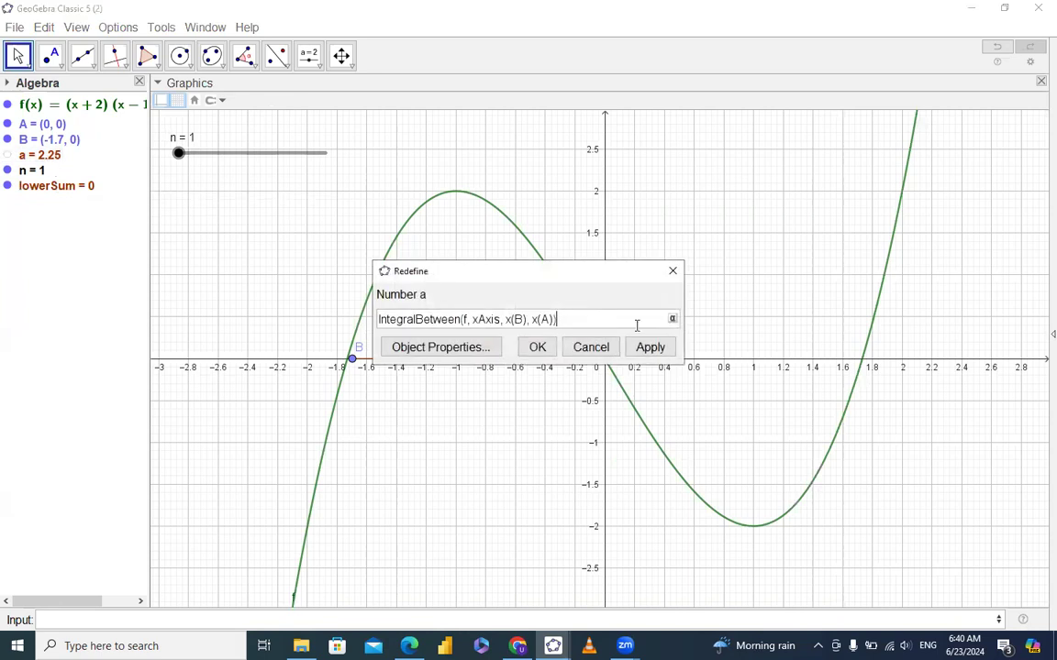
left_click(672, 273)
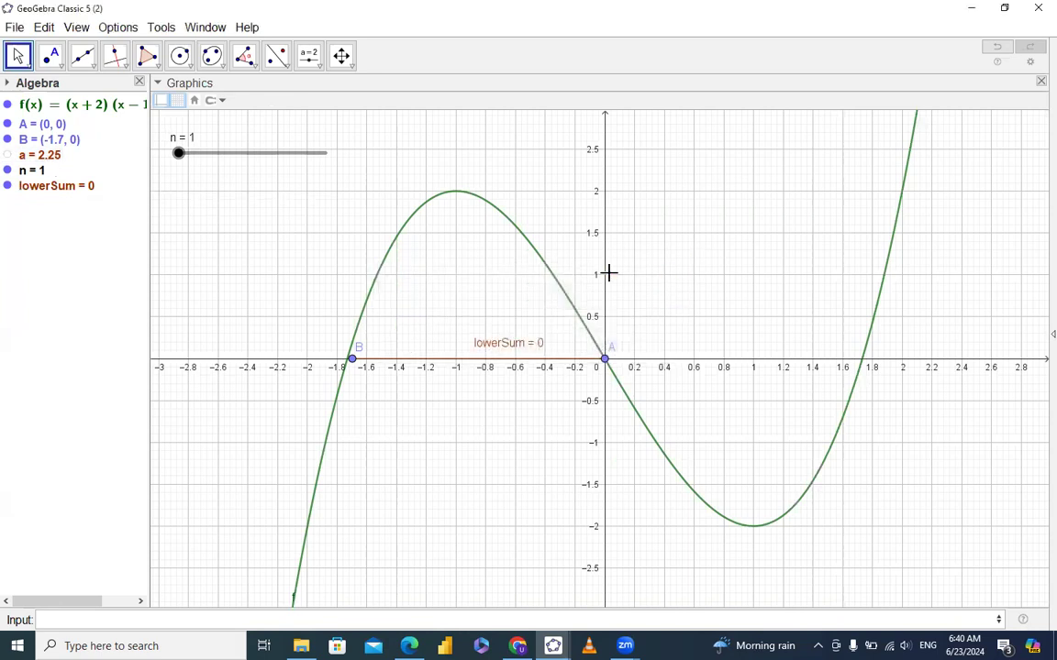
right_click(24, 155)
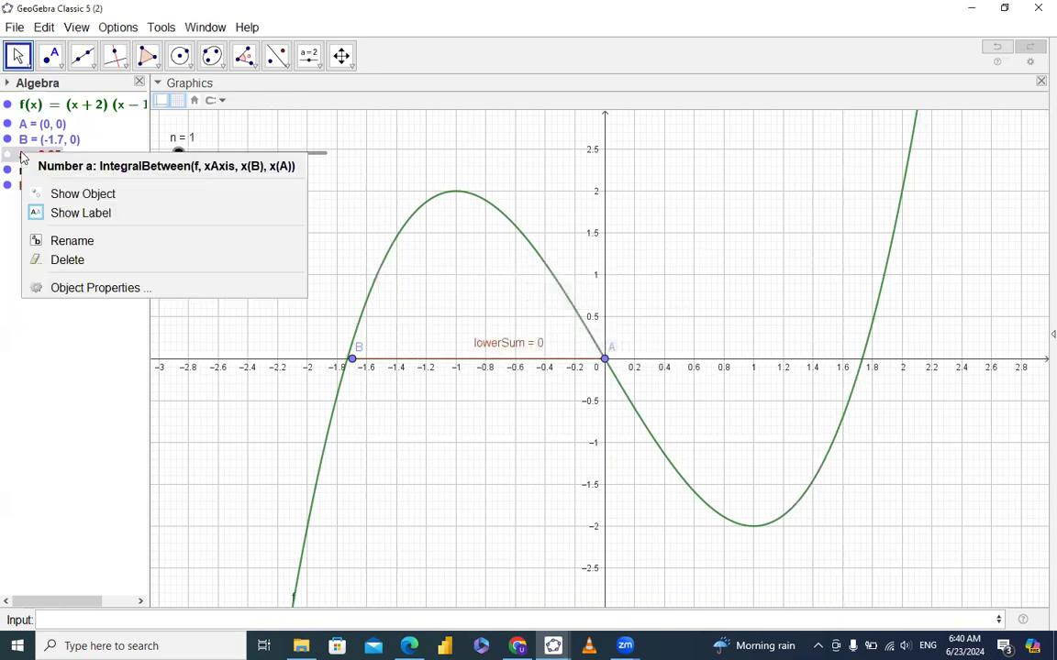
left_click(81, 242)
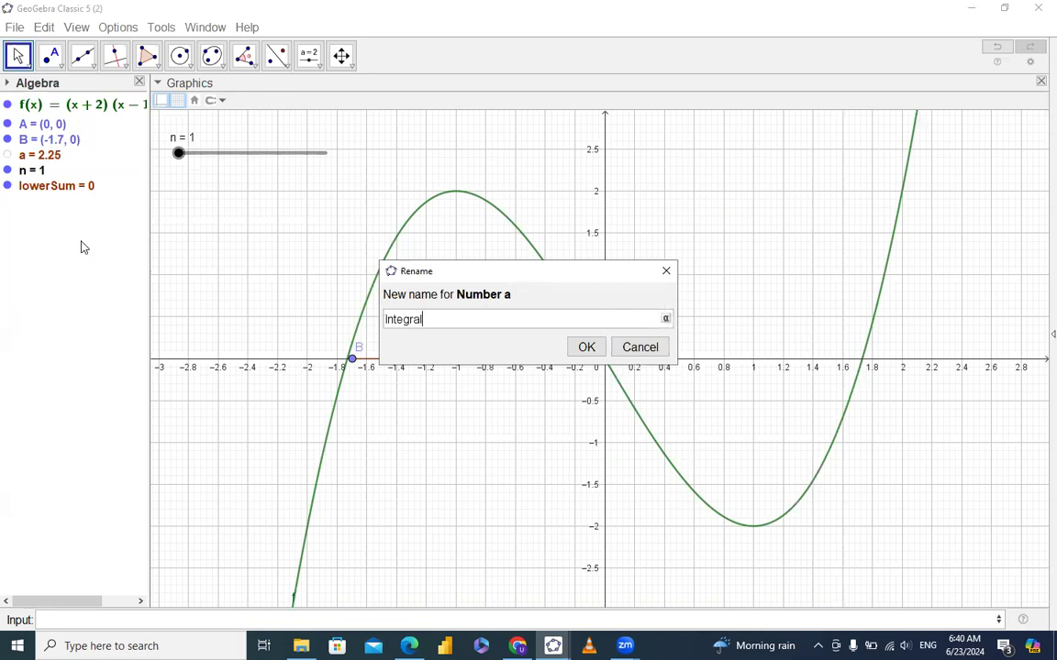
key("Return")
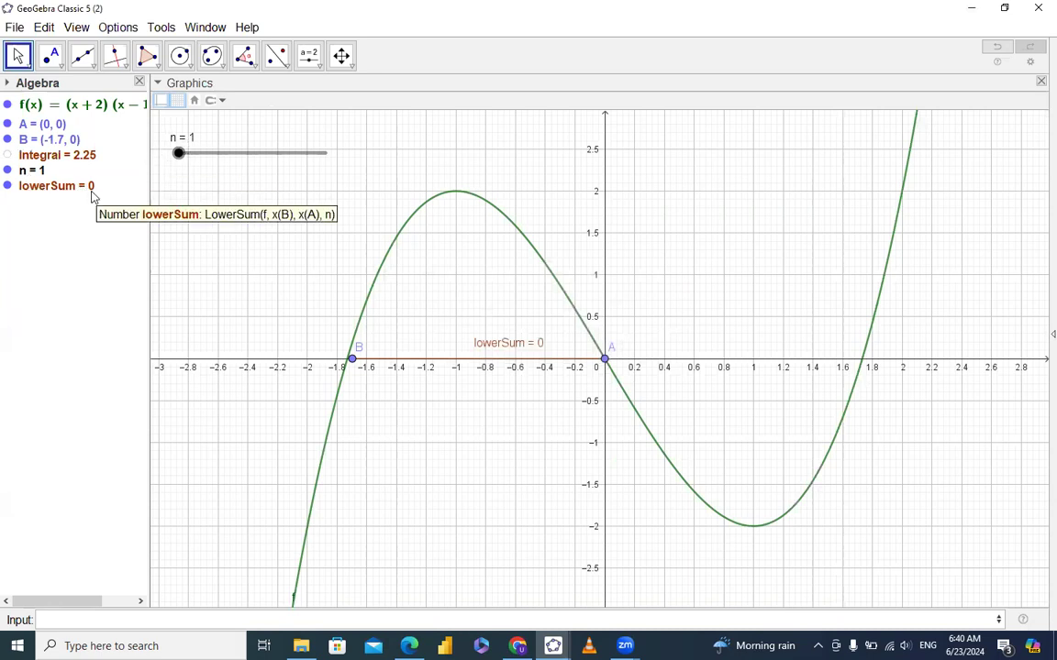
- Set slider n to 11 and give the lower sum rectangles a purple colour with a more opaque fill
mouse_move(177, 154)
left_mouse_down()
mouse_move(195, 153)
mouse_move(179, 154)
mouse_move(205, 170)
mouse_move(182, 173)
left_mouse_up()
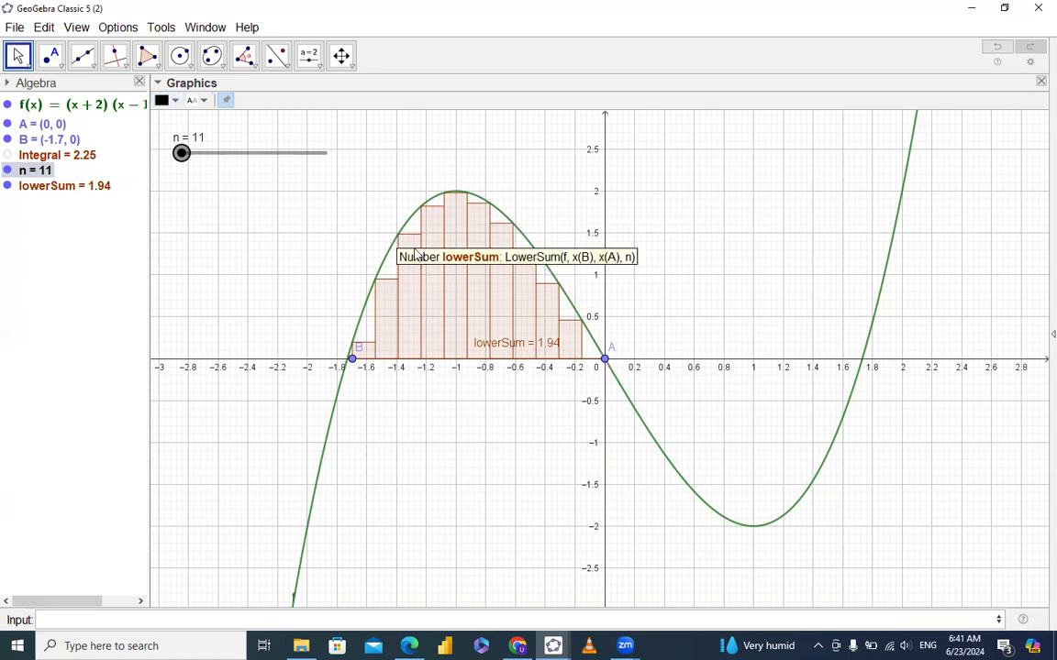
left_click(445, 320)
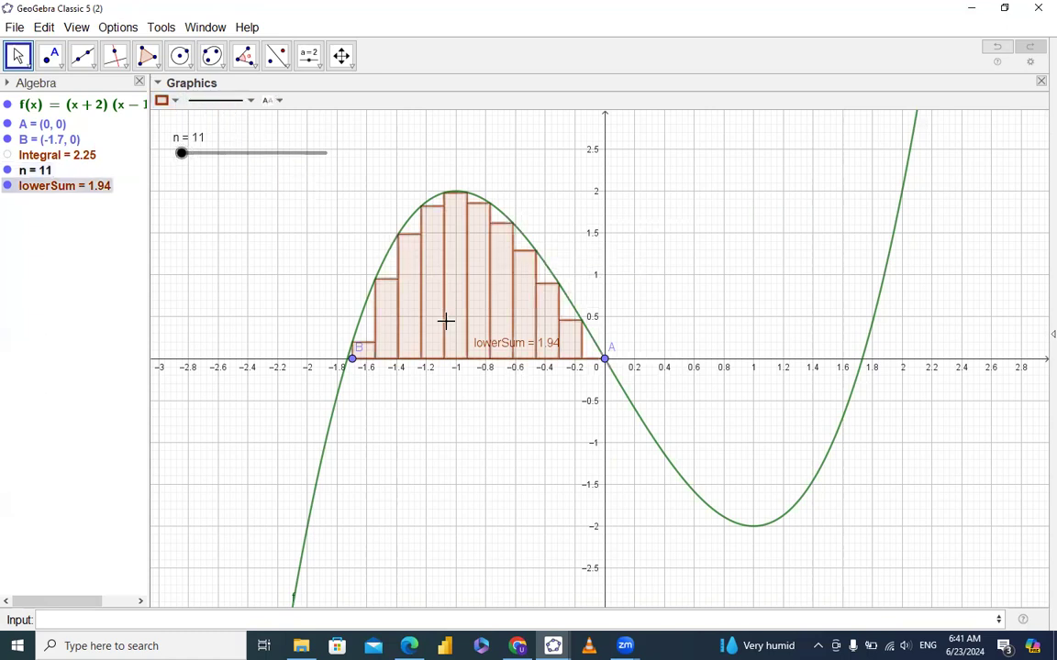
left_click(165, 100)
left_click(225, 159)
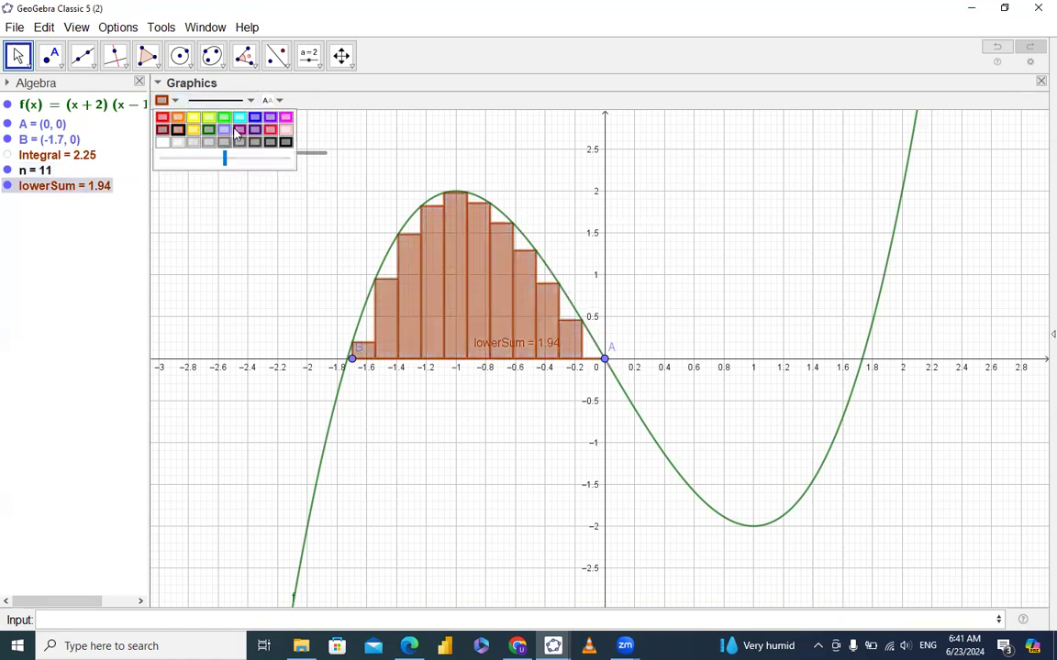
left_click(239, 130)
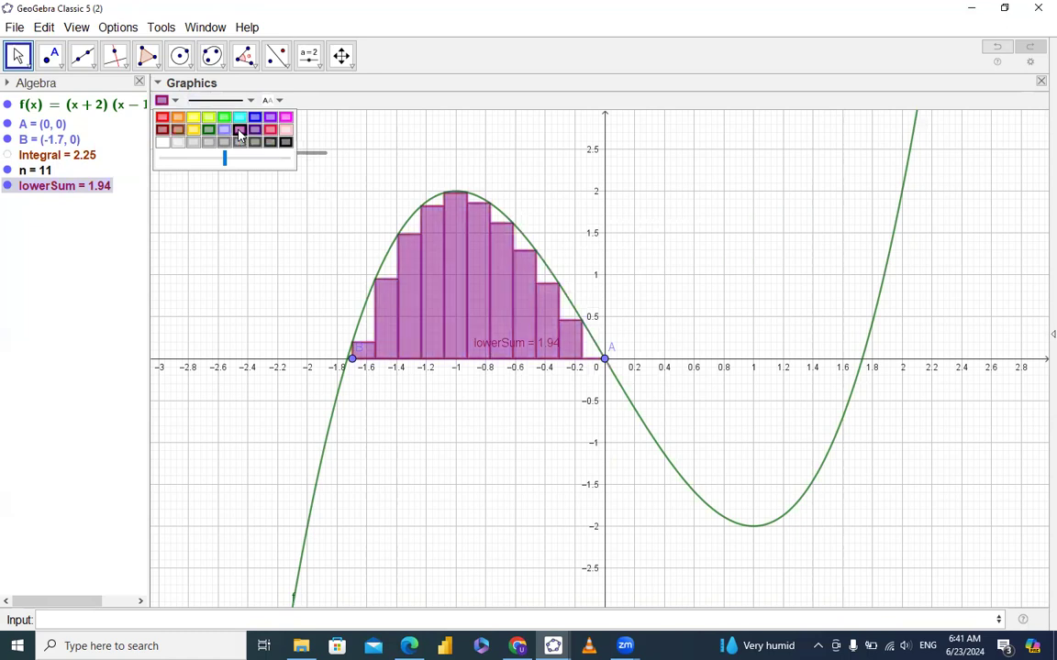
left_click(255, 209)
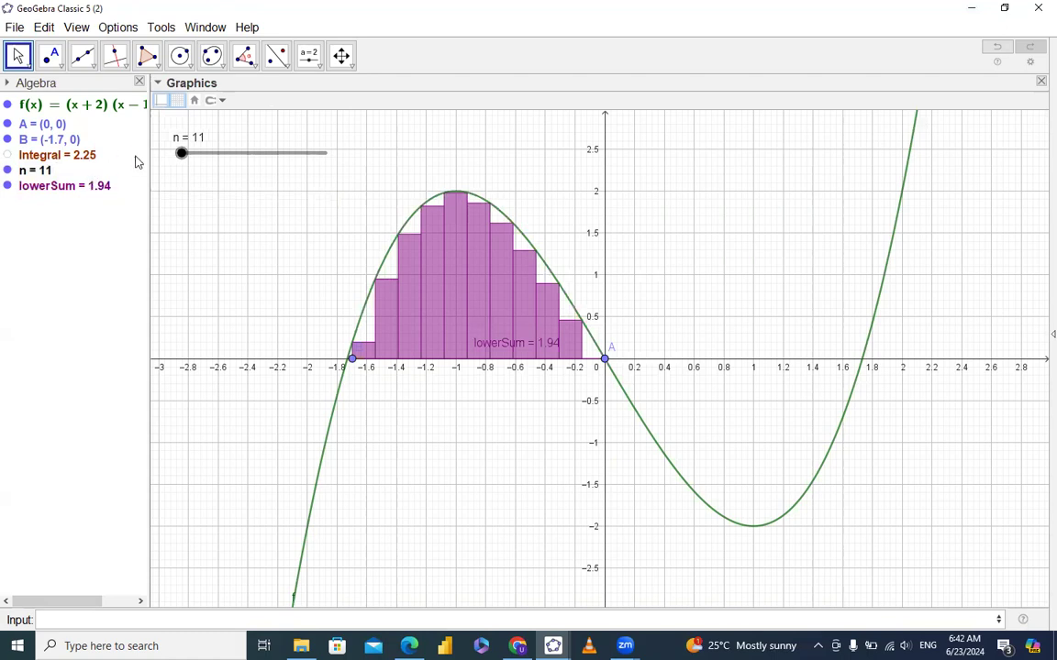
- Raise slider n to its maximum of 500 rectangles
left_click_drag(183, 159, 338, 154)
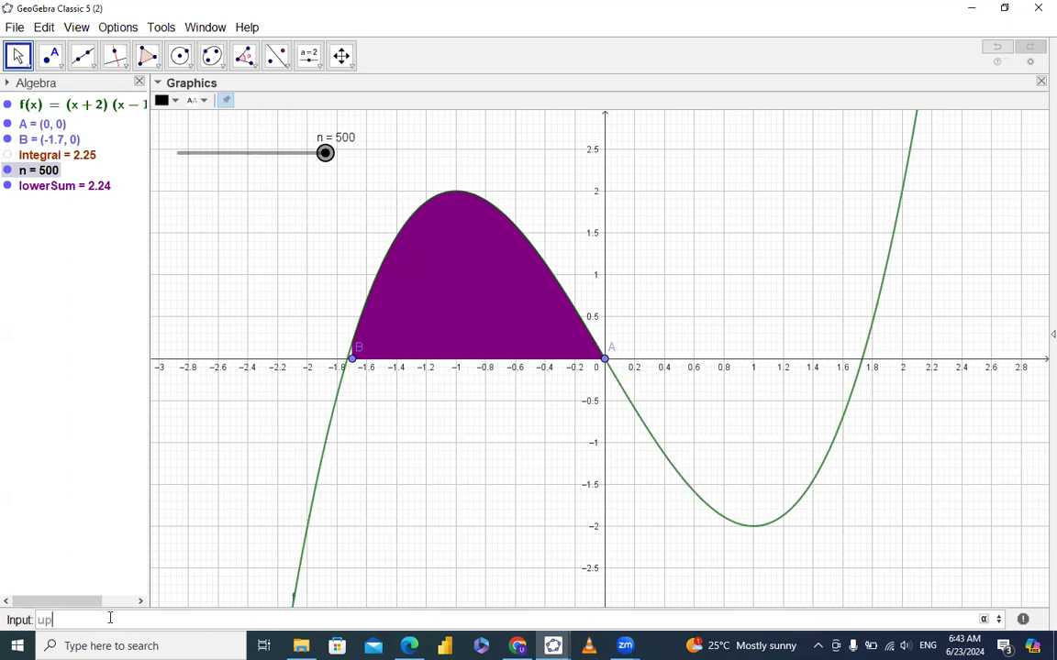
- Insert the UpperSum command template and enter f as its function
type("p")
key("Return")
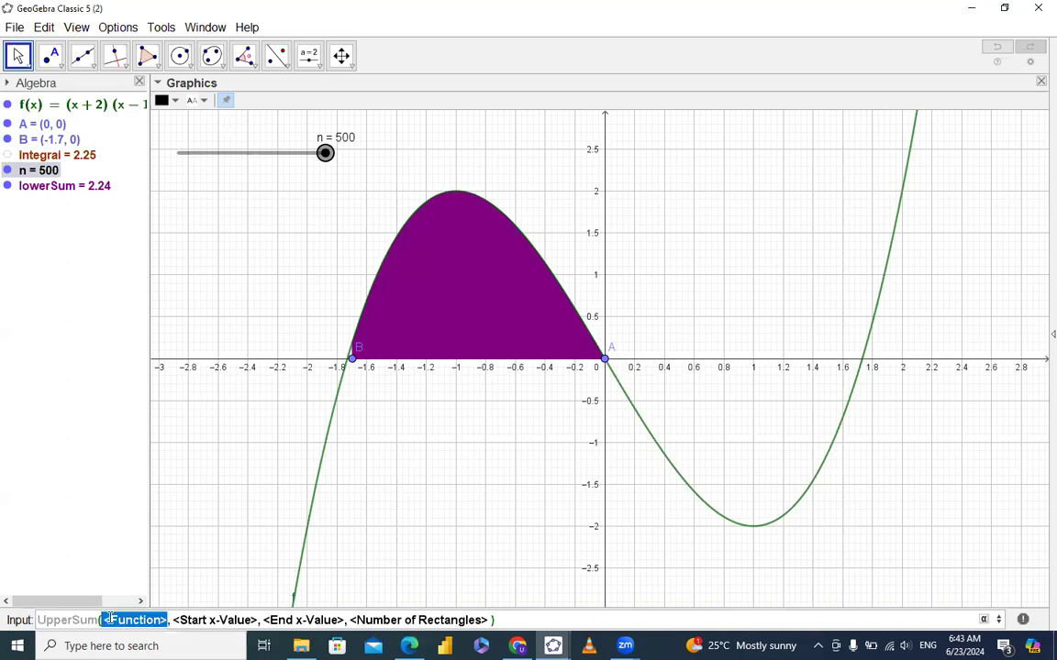
type("f")
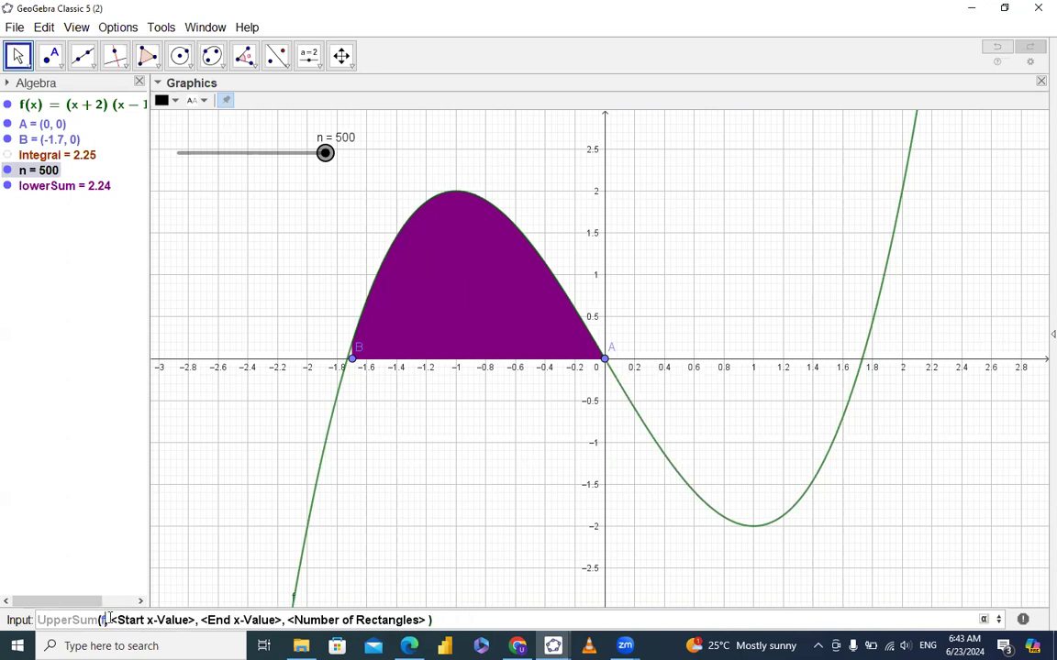
- Set the UpperSum command's start x-value to x(B) and its end x-value to x(A)
left_click(111, 620)
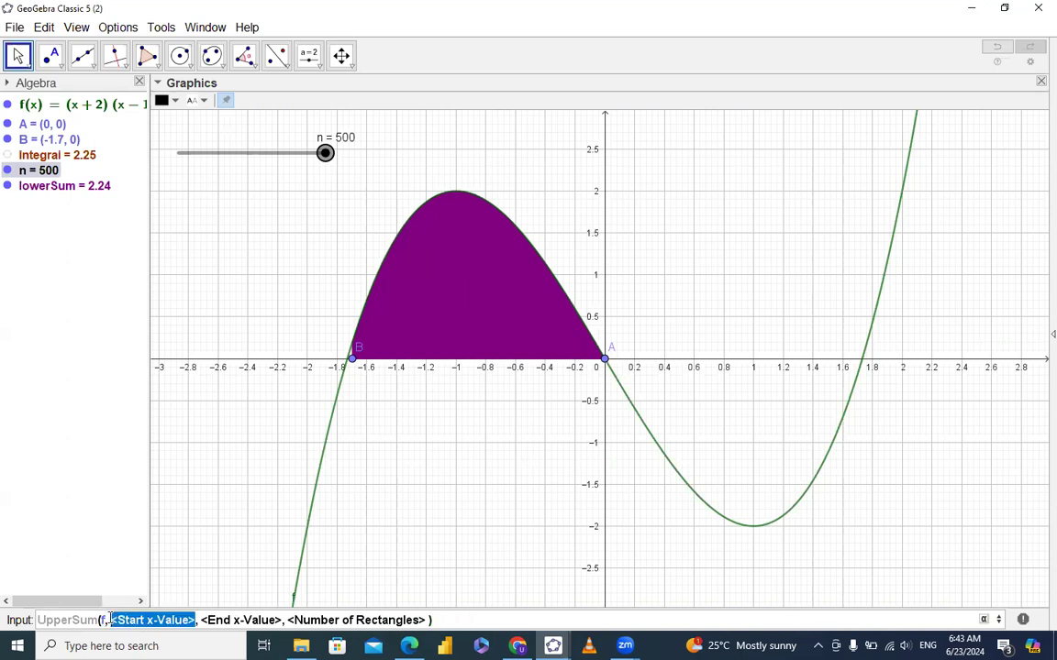
type("x(")
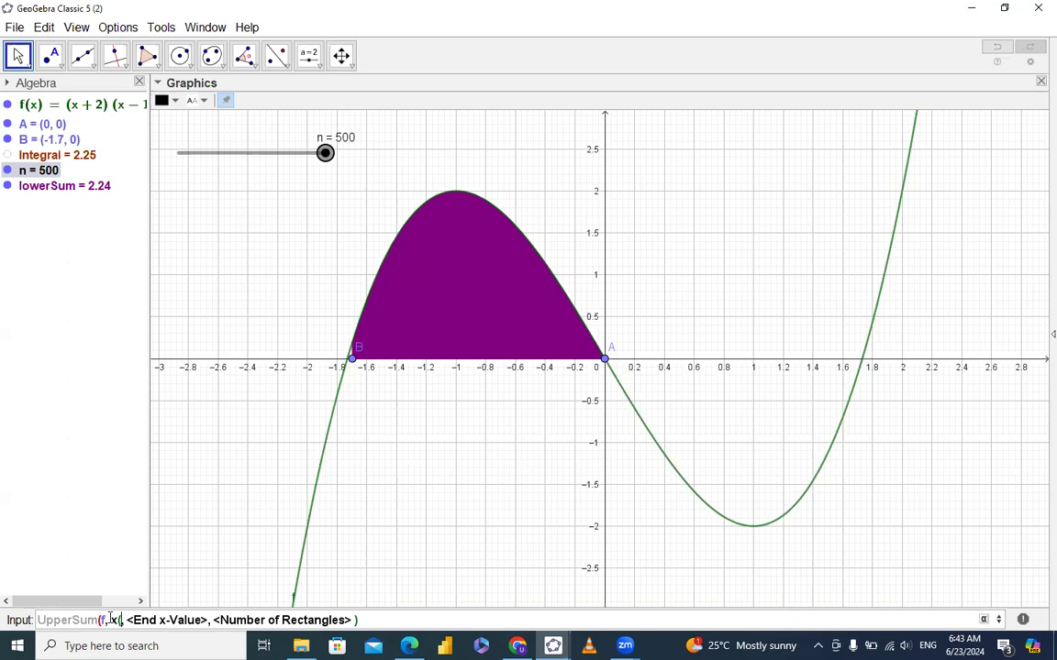
type("B")
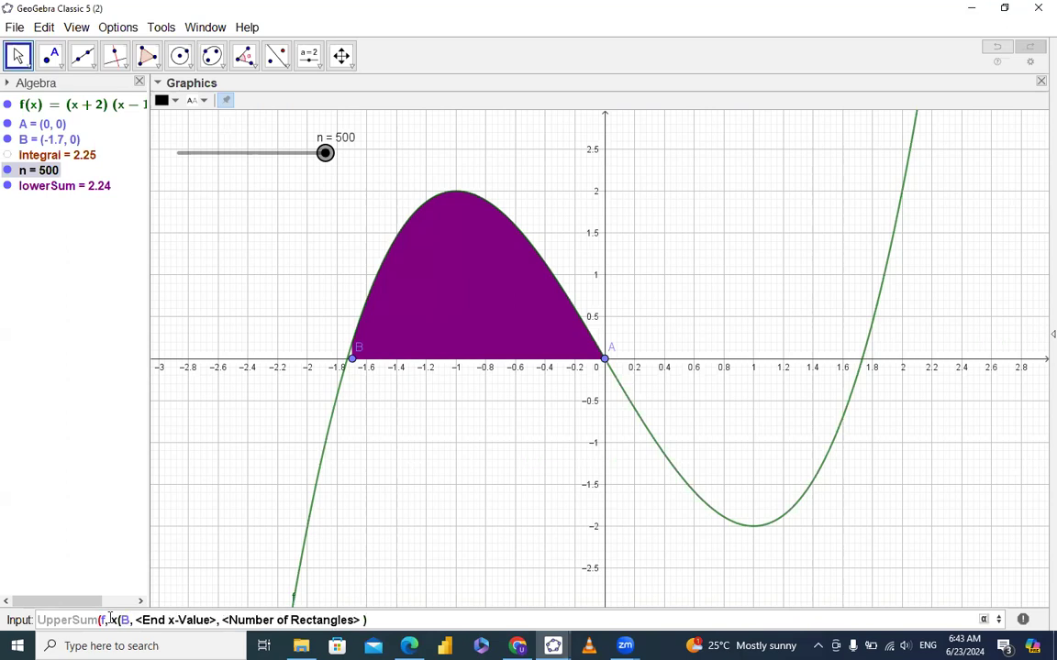
type(")")
key("Tab")
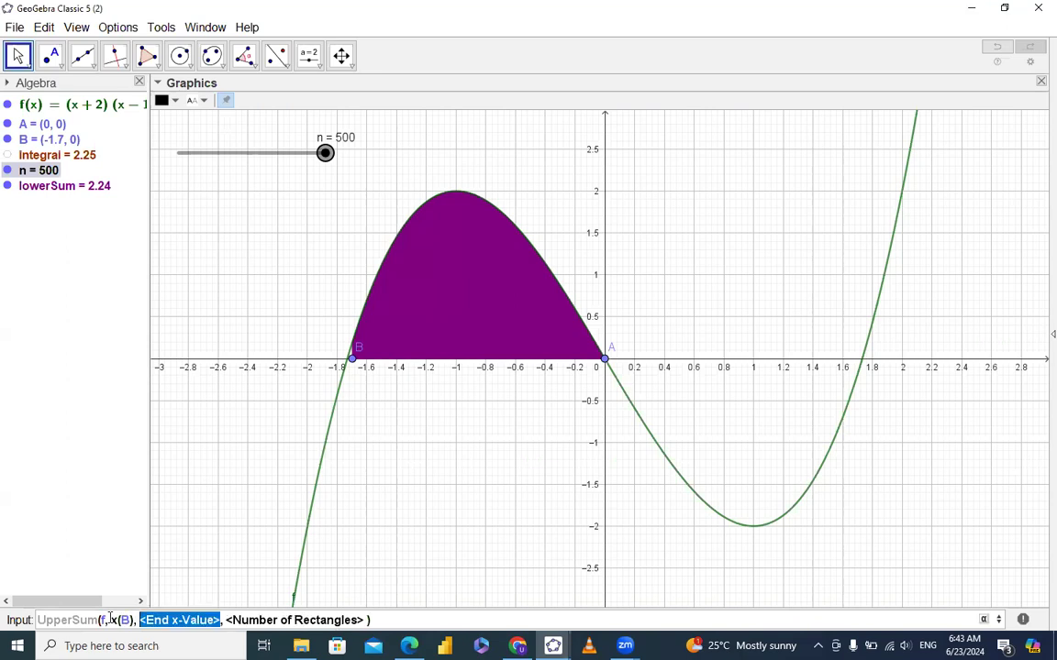
type("x")
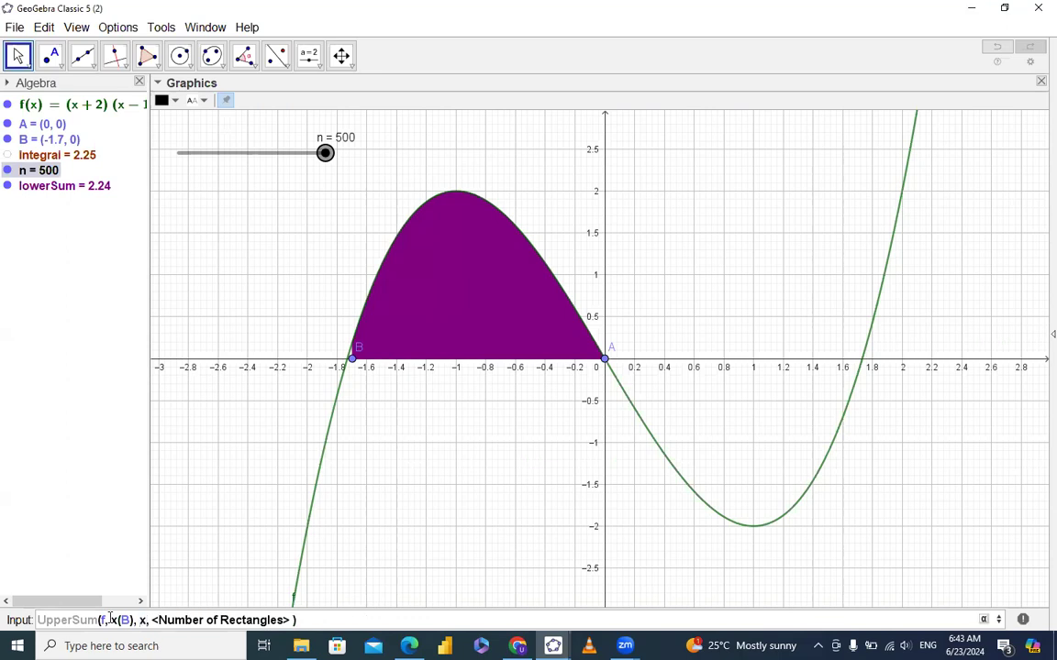
type("(A")
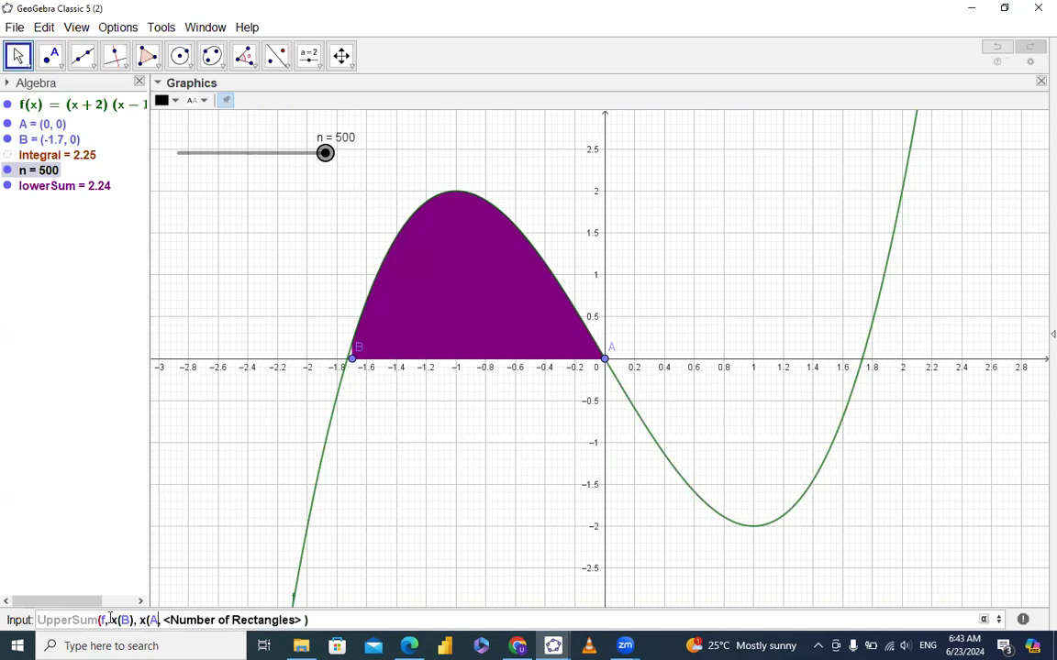
type(")")
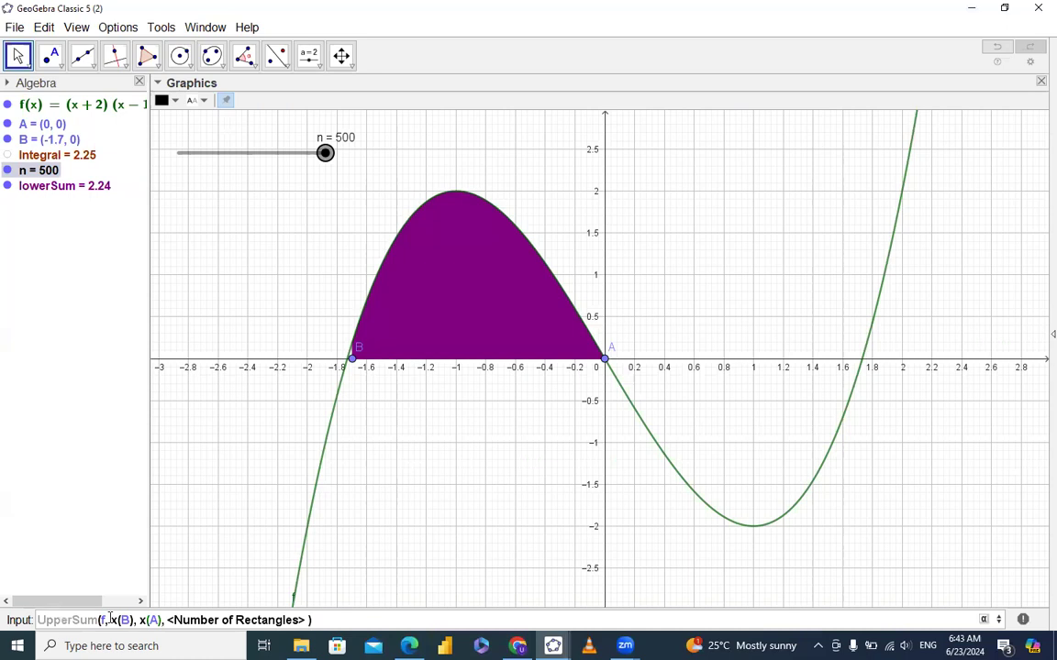
- Use n as the UpperSum command's number of rectangles and create the upper sum
key("Tab")
type("n")
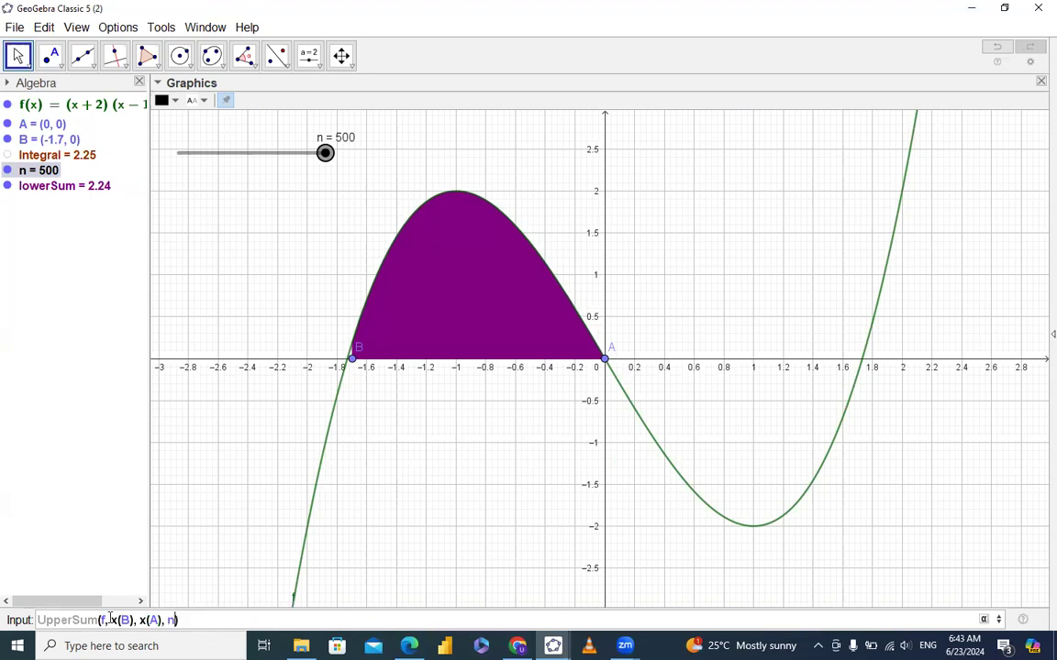
key("Return")
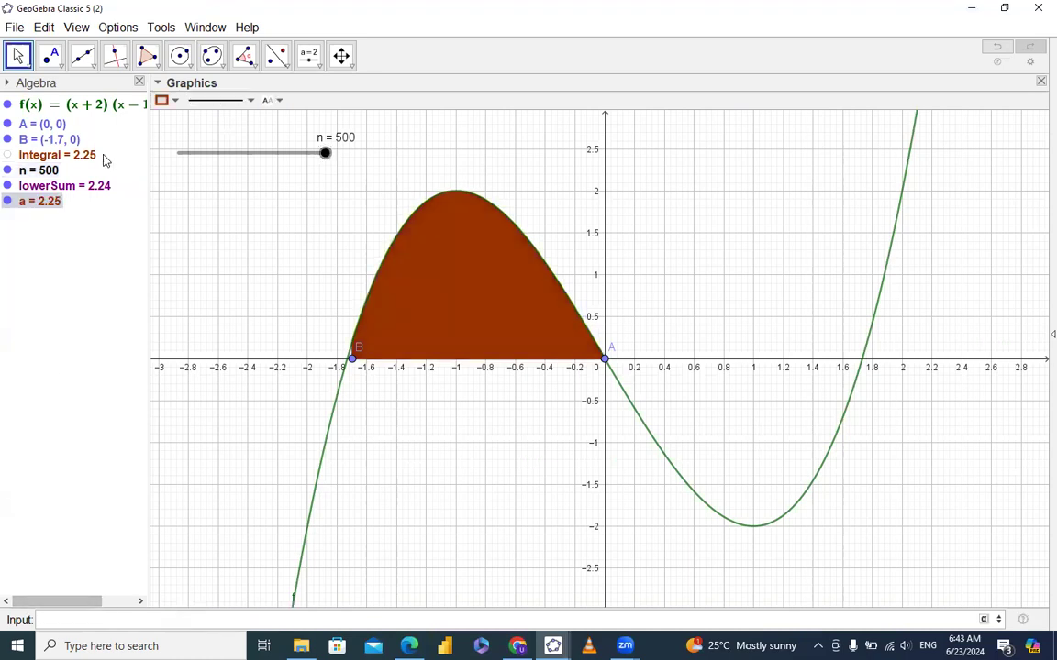
- Hide the lowerSum rectangles in the graph and rename the upper sum, number a, as UpperSum
left_click(8, 188)
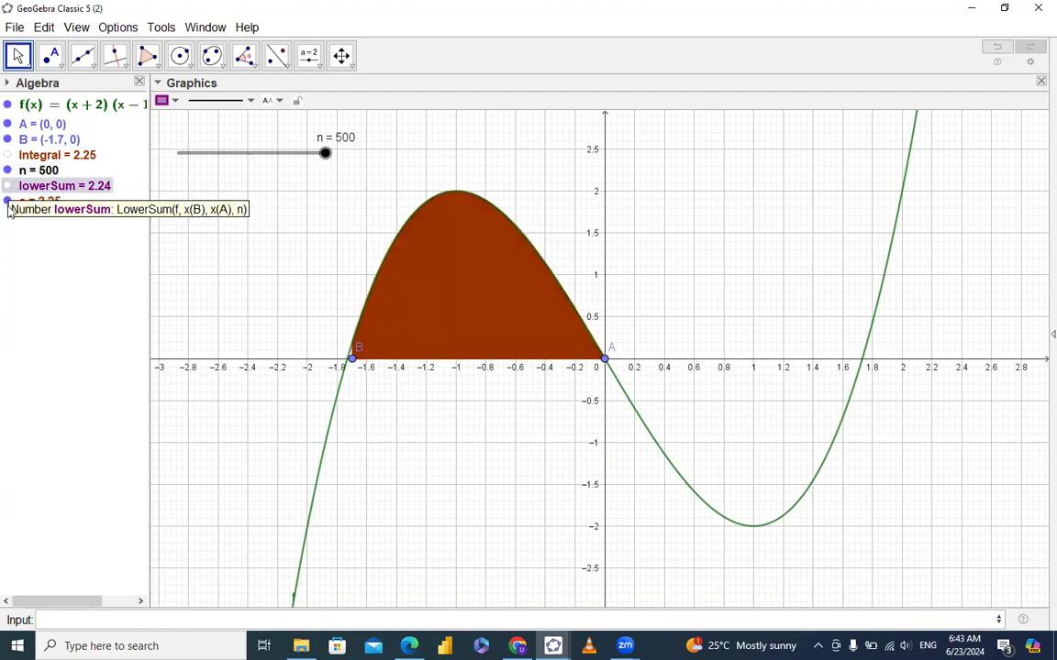
left_click(8, 202)
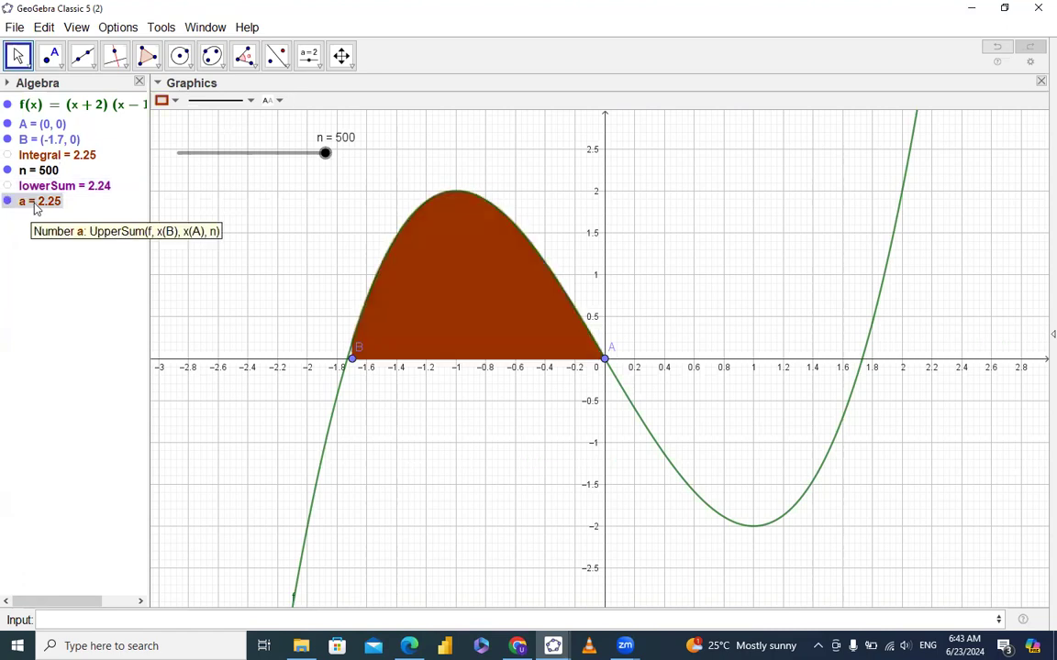
double_click(37, 202)
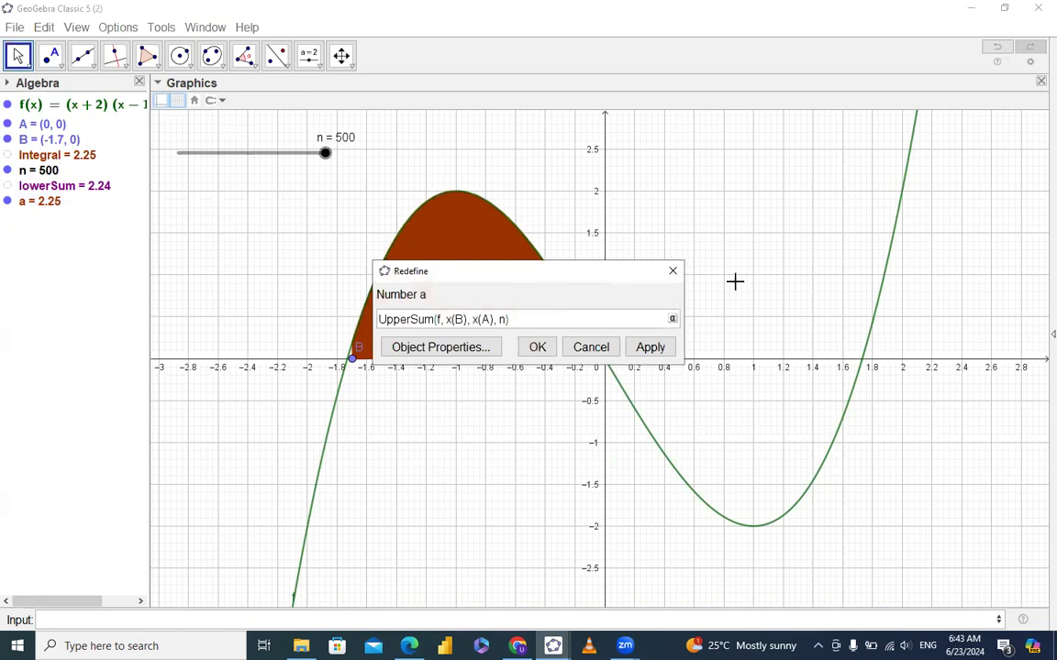
left_click(672, 271)
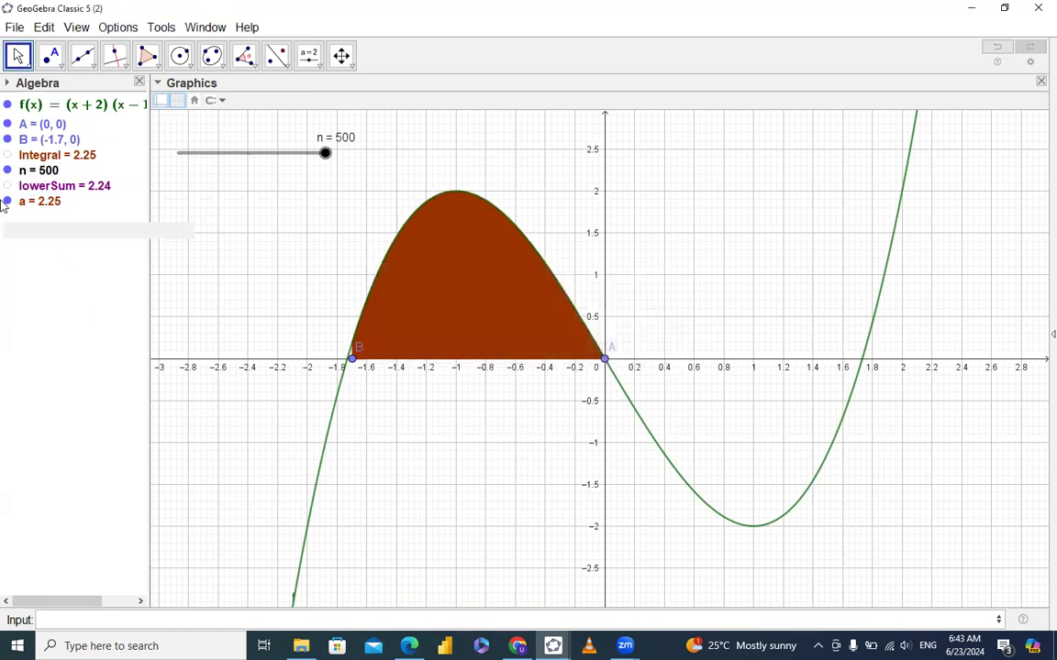
right_click(34, 201)
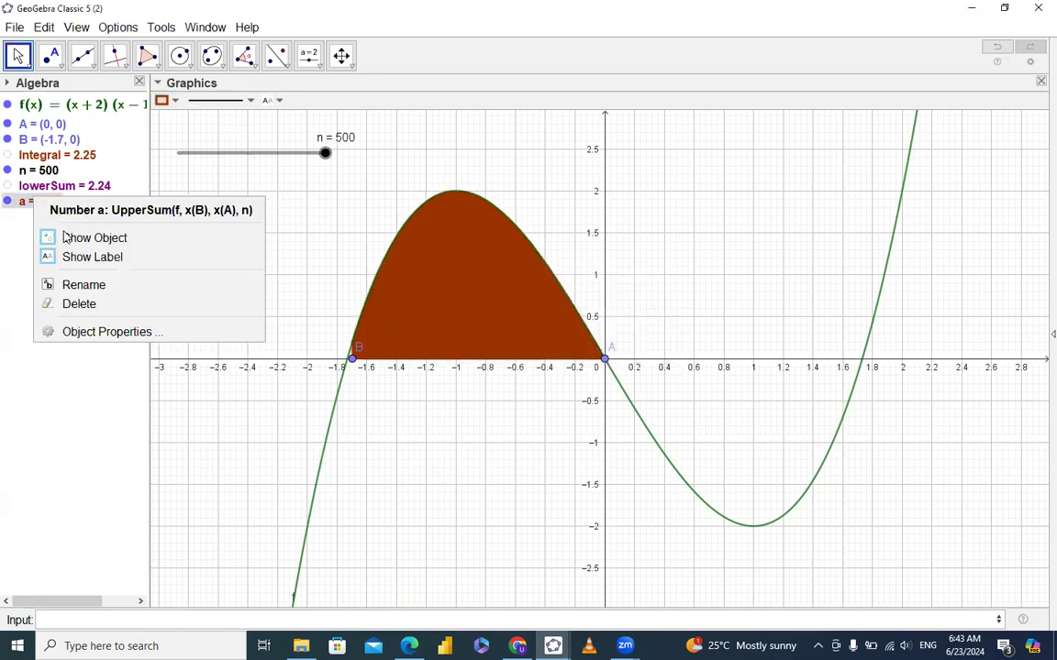
left_click(104, 286)
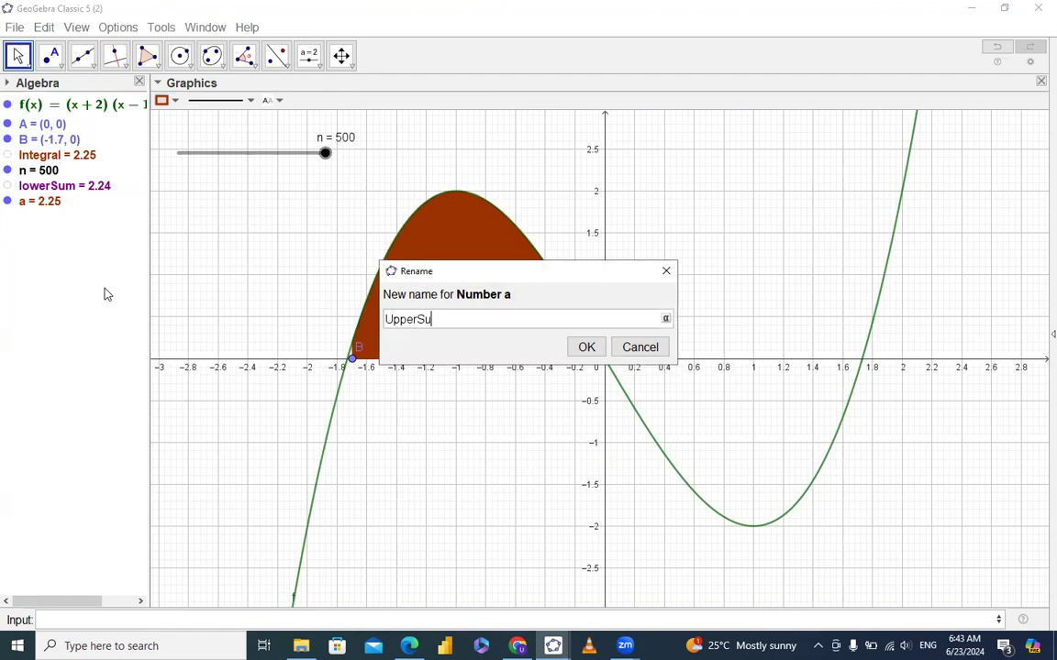
type("UpperSum")
key("Return")
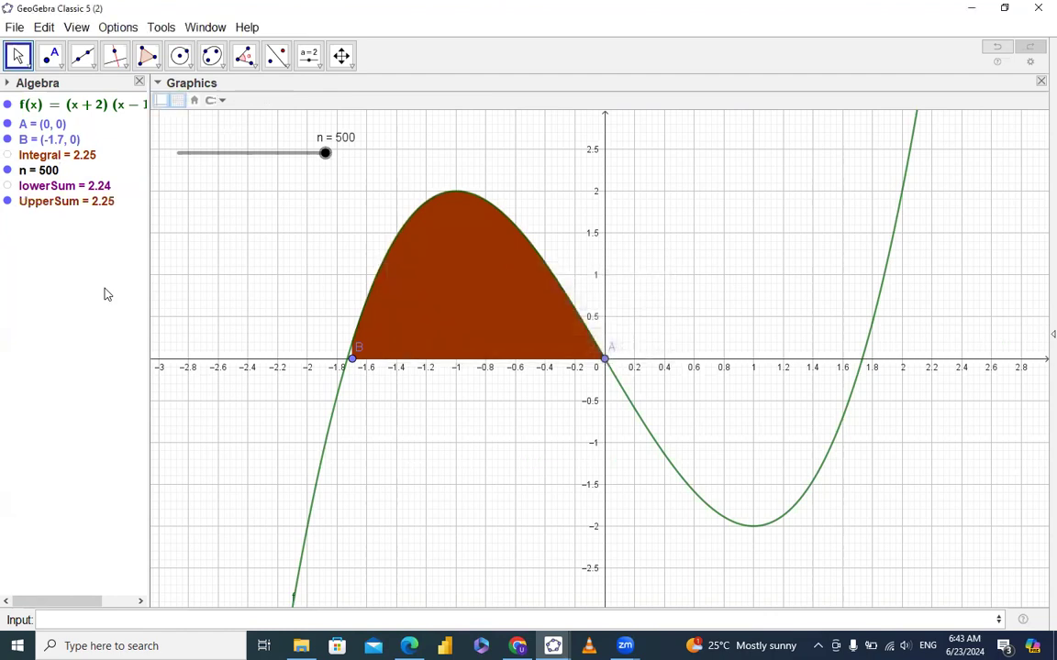
- Lower slider n to 1 so the upper sum uses a single rectangle
left_click(324, 153)
left_click_drag(325, 153, 170, 174)
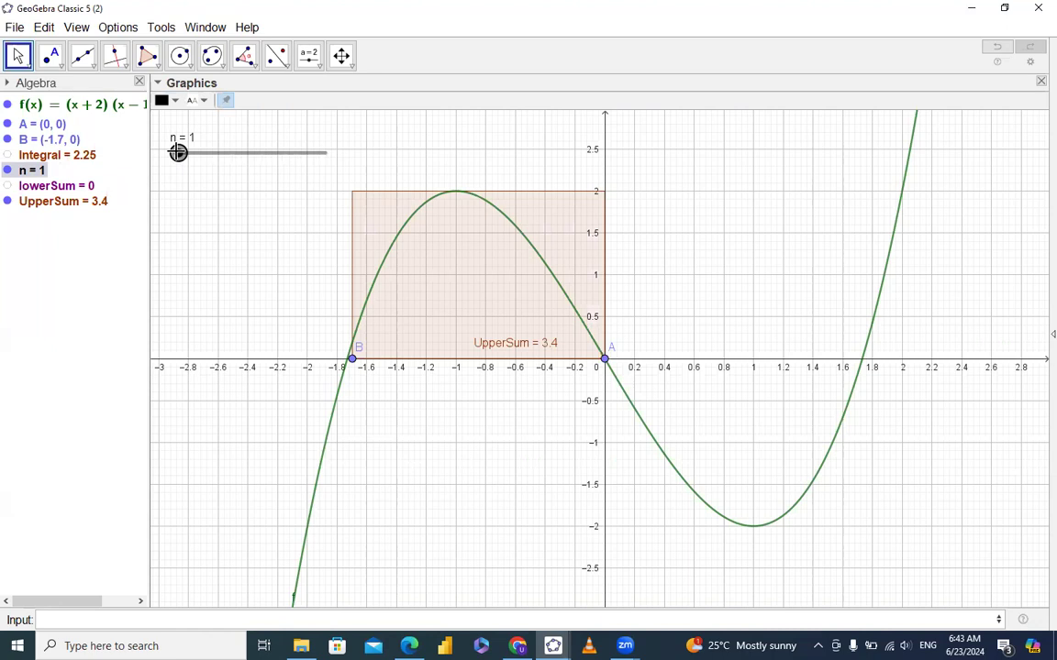
- Raise slider n to 8.5 and recolour the UpperSum rectangles dark green with a more opaque fill
left_click_drag(178, 152, 181, 158)
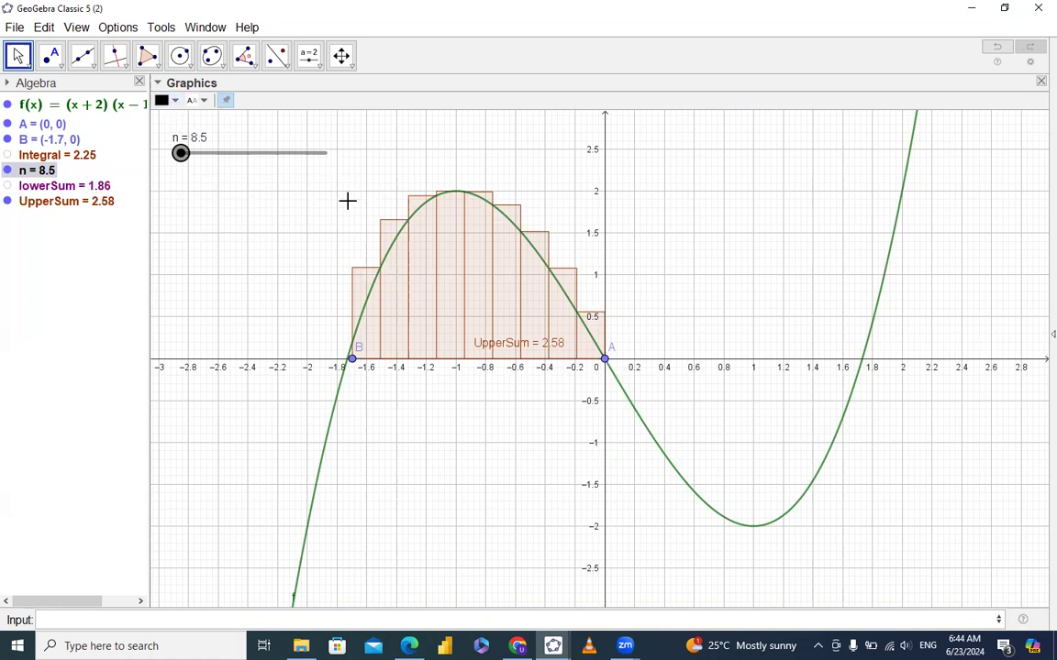
left_click(454, 253)
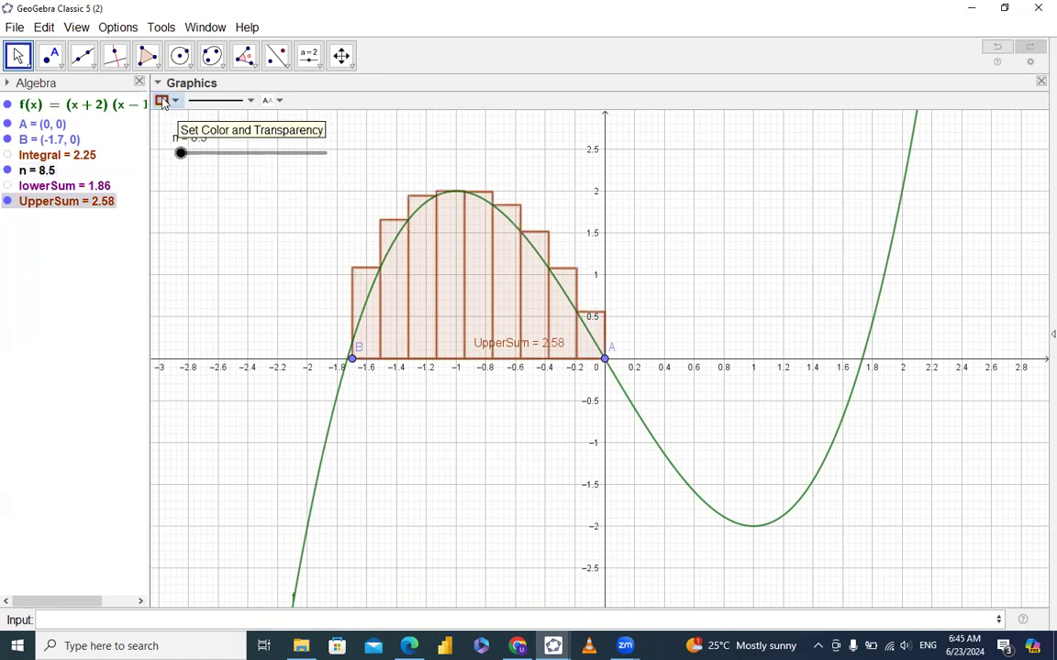
left_click(165, 103)
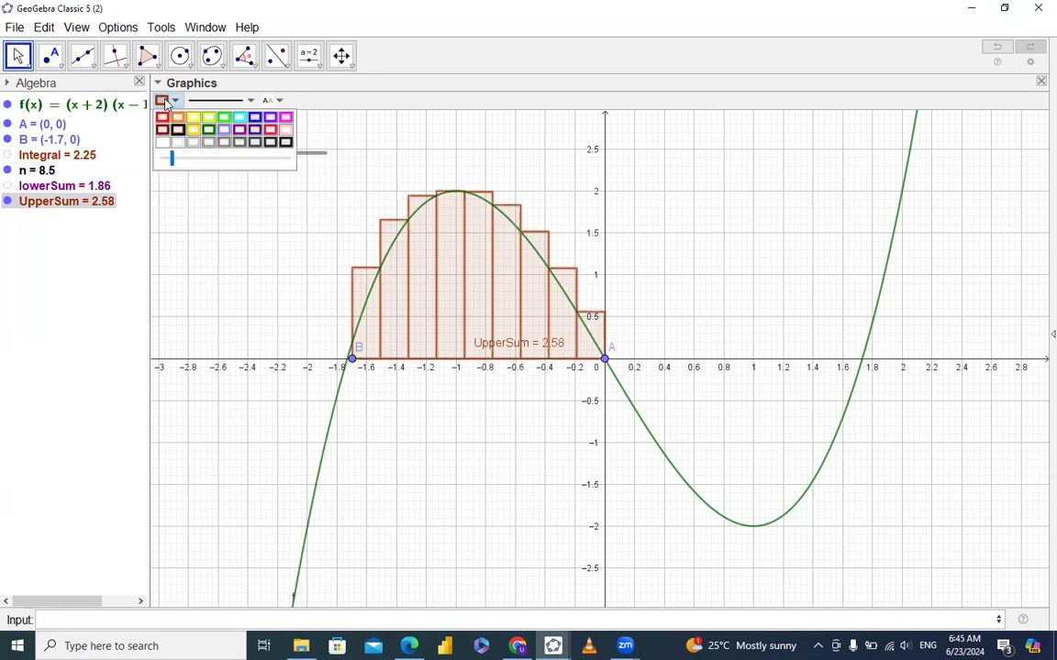
left_click(210, 131)
left_click_drag(249, 160, 249, 160)
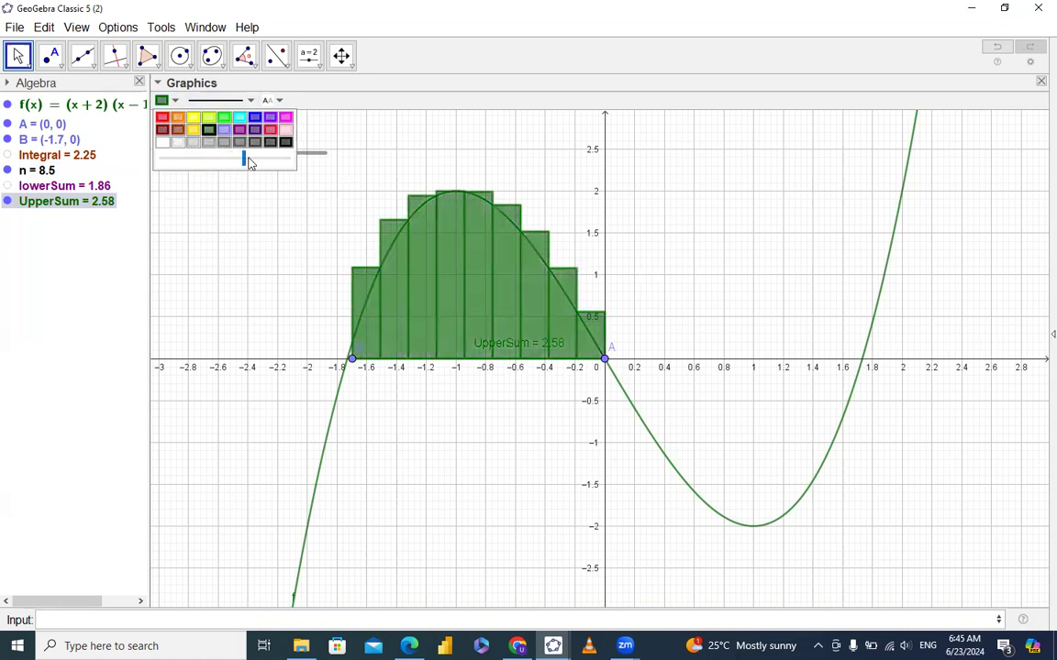
left_click(222, 246)
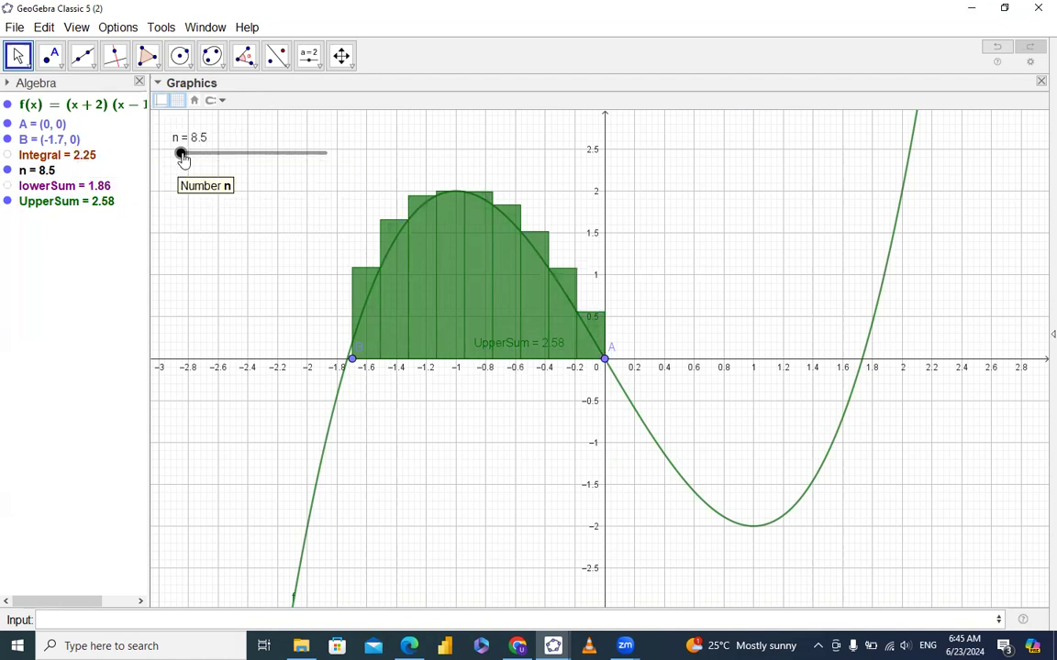
- Raise slider n to 358 and on to its maximum of 500, and hide the UpperSum rectangles in the graph
left_click_drag(183, 155, 283, 153)
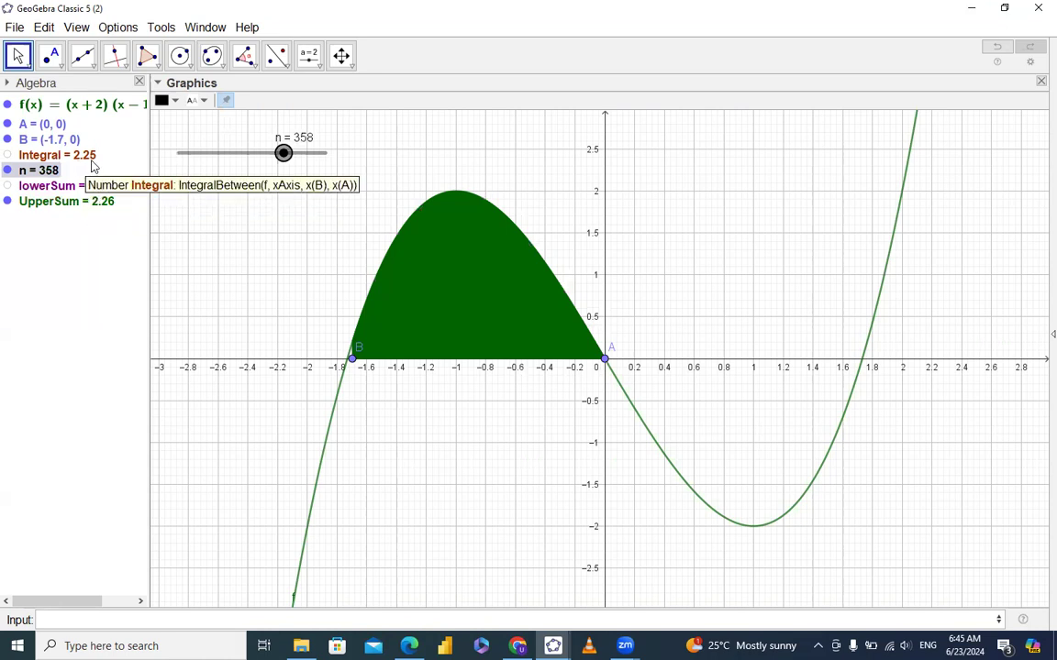
left_click_drag(287, 152, 341, 153)
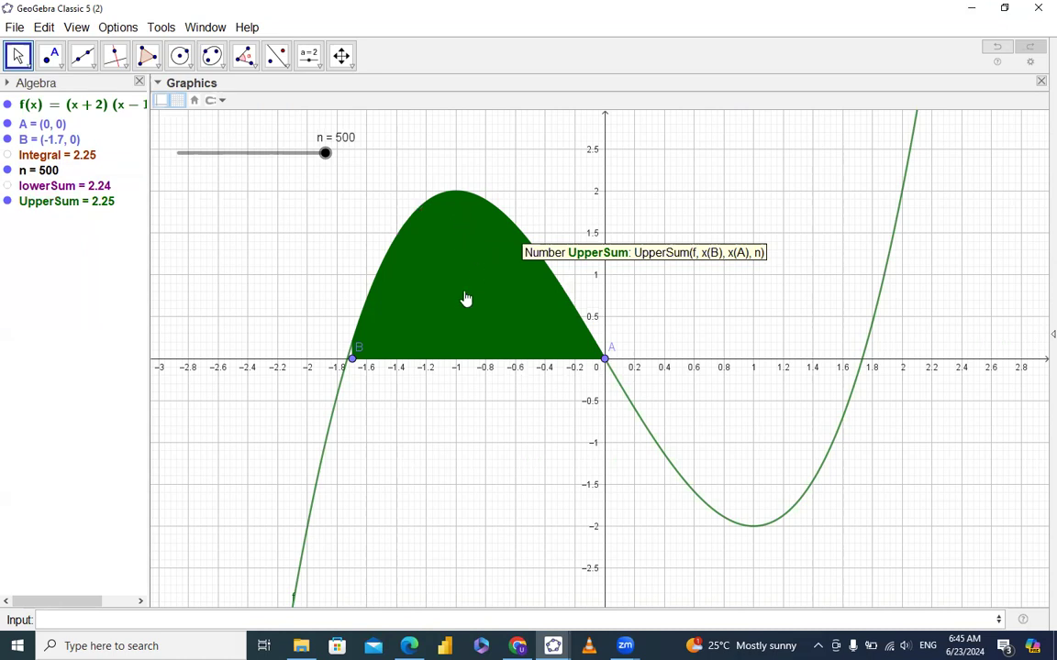
left_click(8, 202)
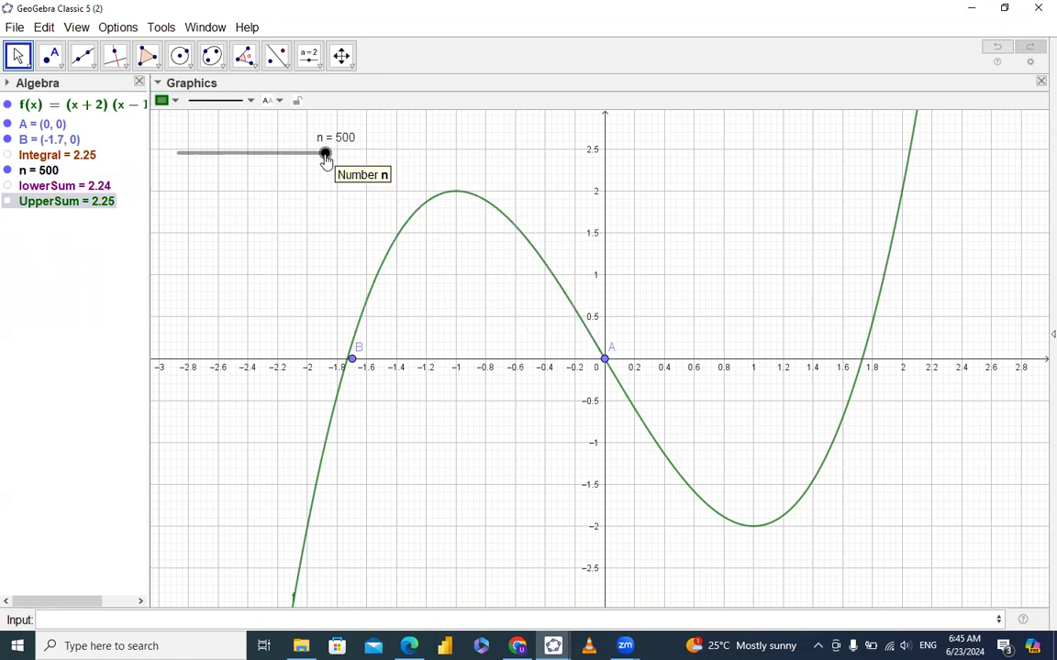
- Lower slider n to 183 and enter a TrapezoidalSum command with f as its function
left_click_drag(326, 158, 234, 177)
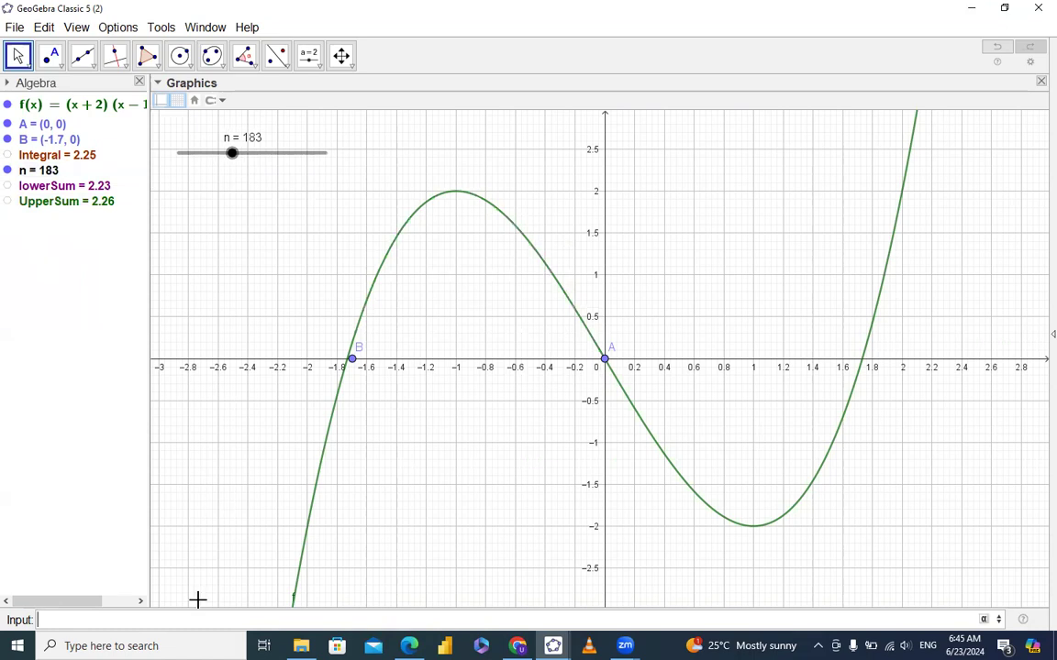
type("trap")
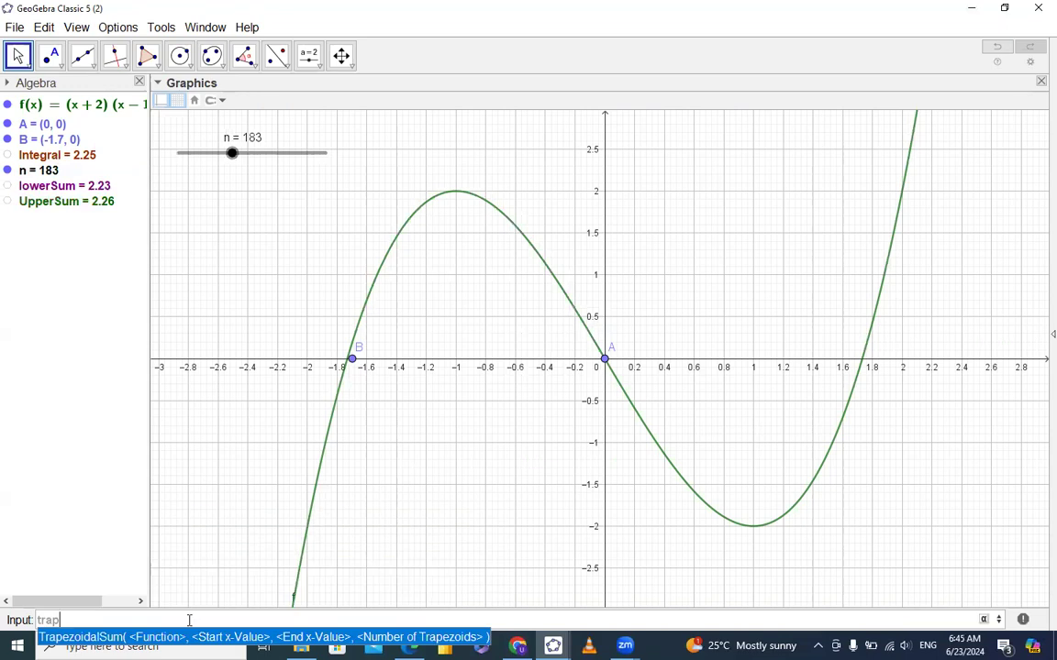
key("Return")
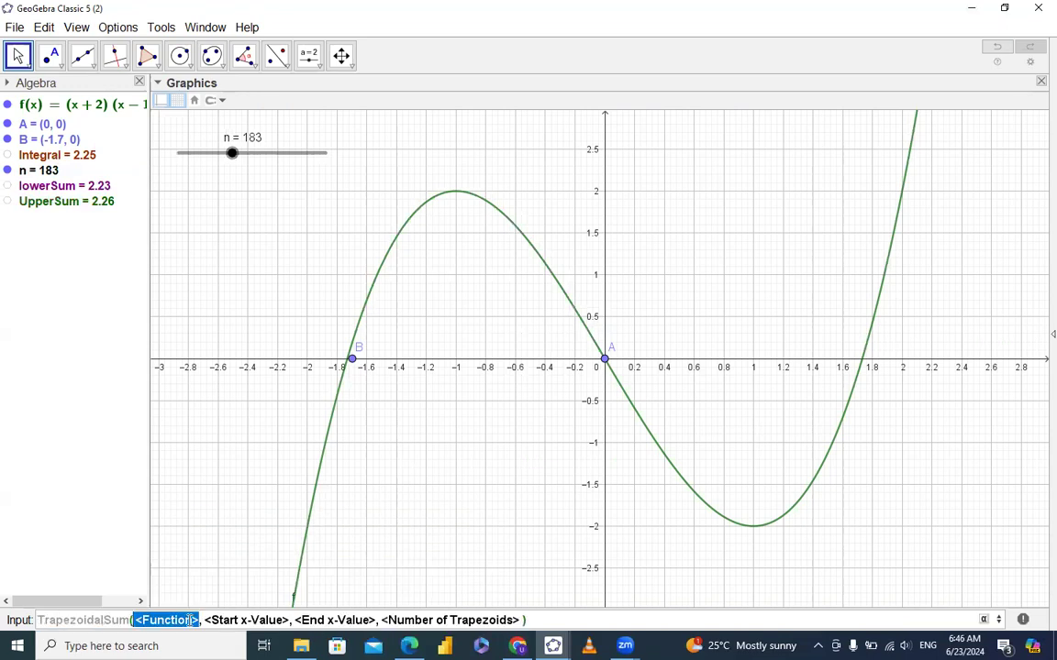
type("f")
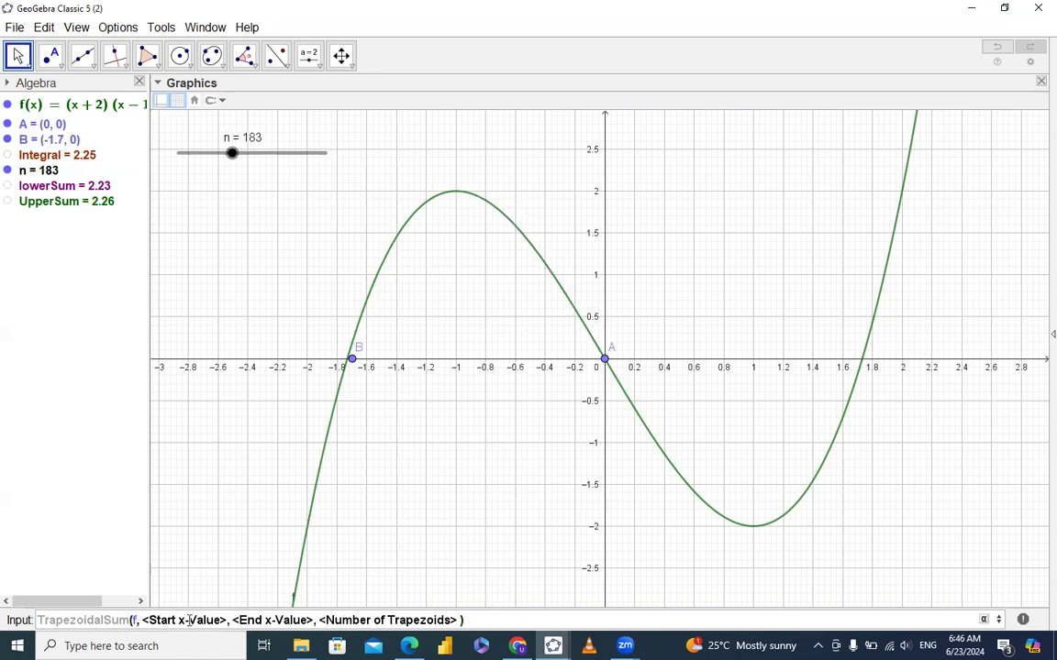
- Set the TrapezoidalSum command's start x-value to x(B) and its end x-value to x(A)
left_click(190, 621)
type("x")
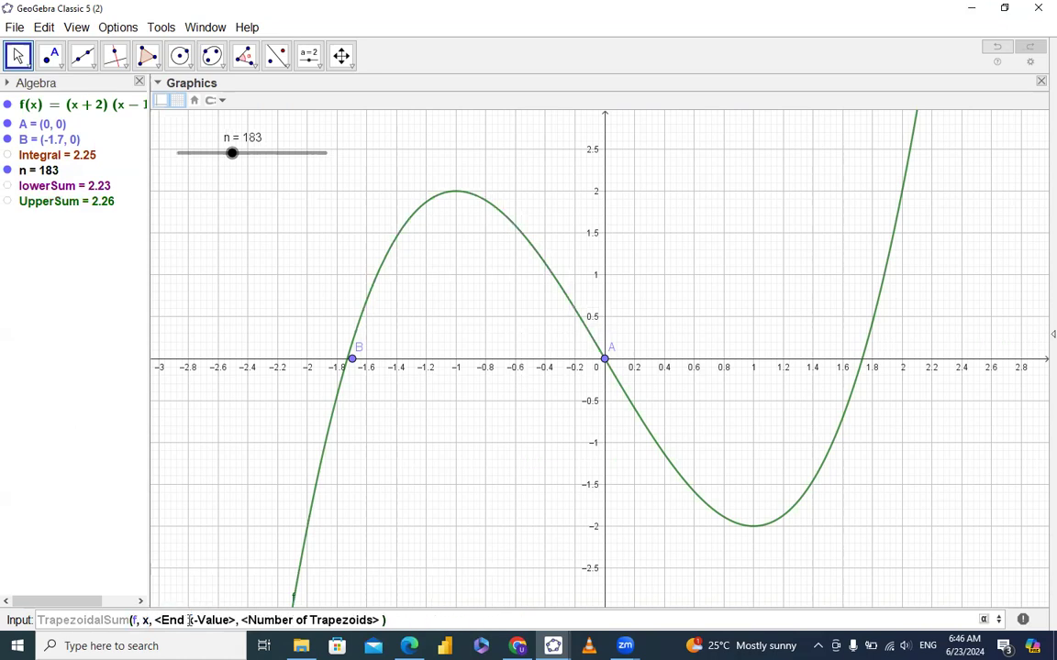
type("(")
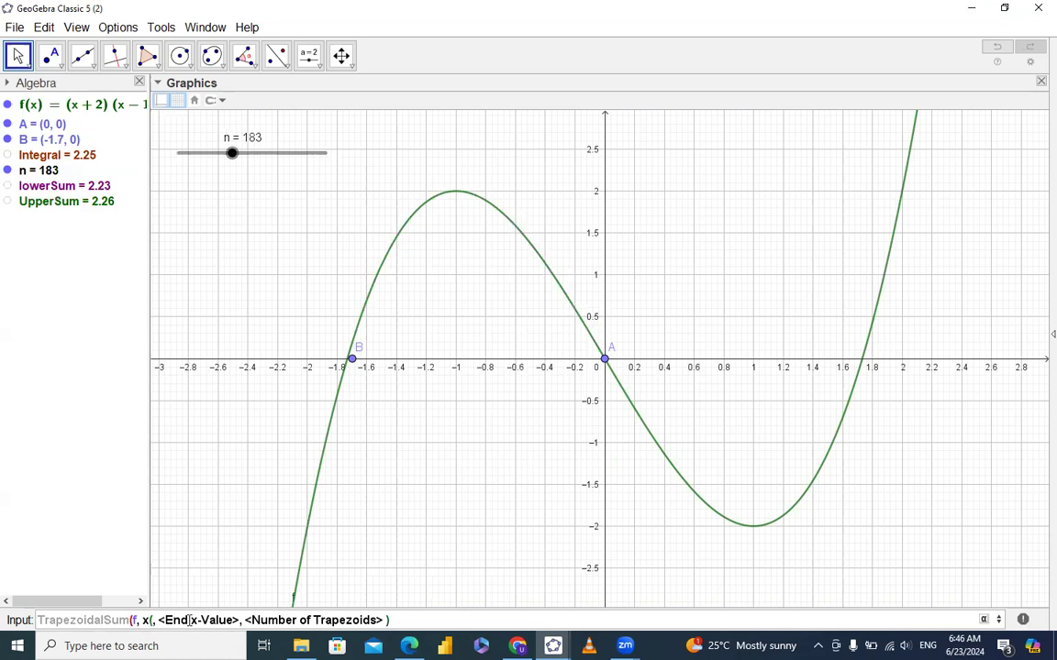
type("B)")
left_click(187, 620)
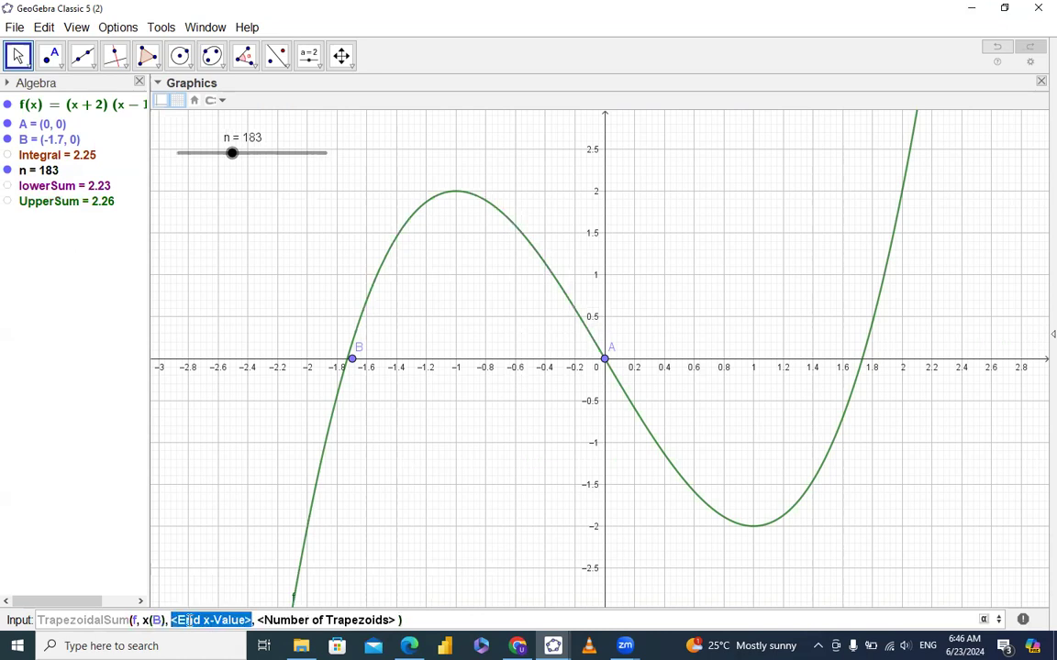
type("x(")
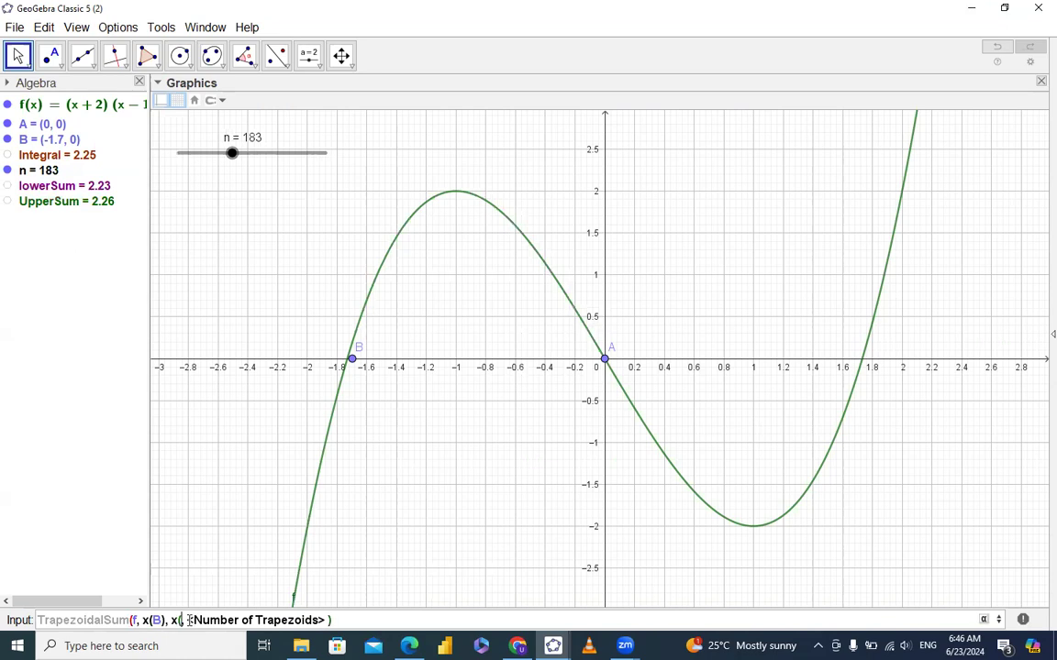
type("A")
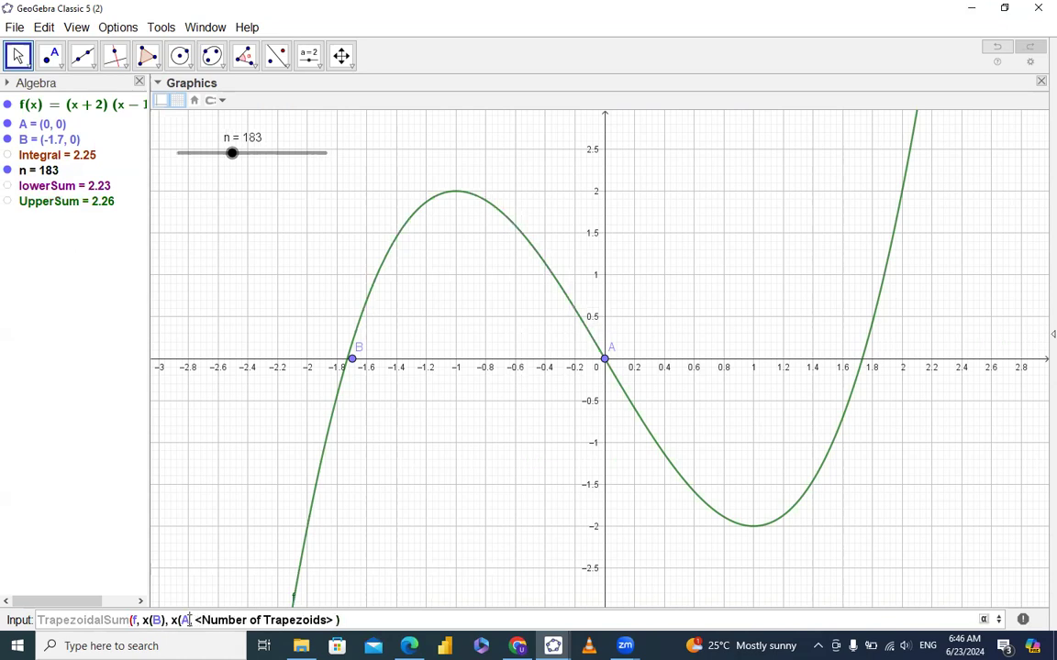
type(")")
key("Tab")
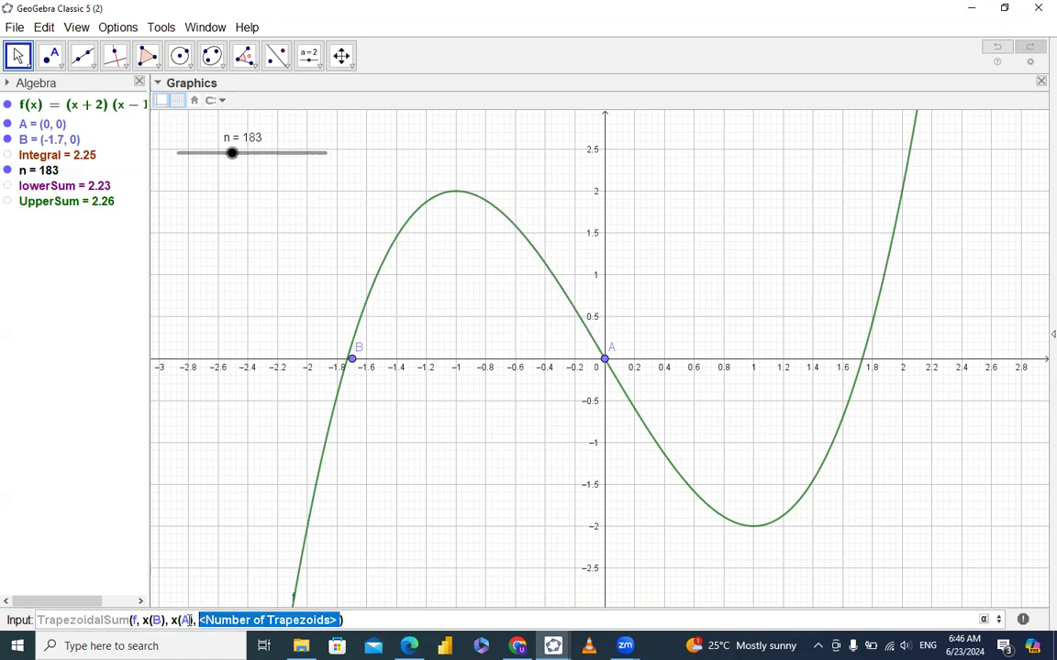
- Create the trapezoidal sum with n as its number of trapezoids and lower slider n to 6
type("n")
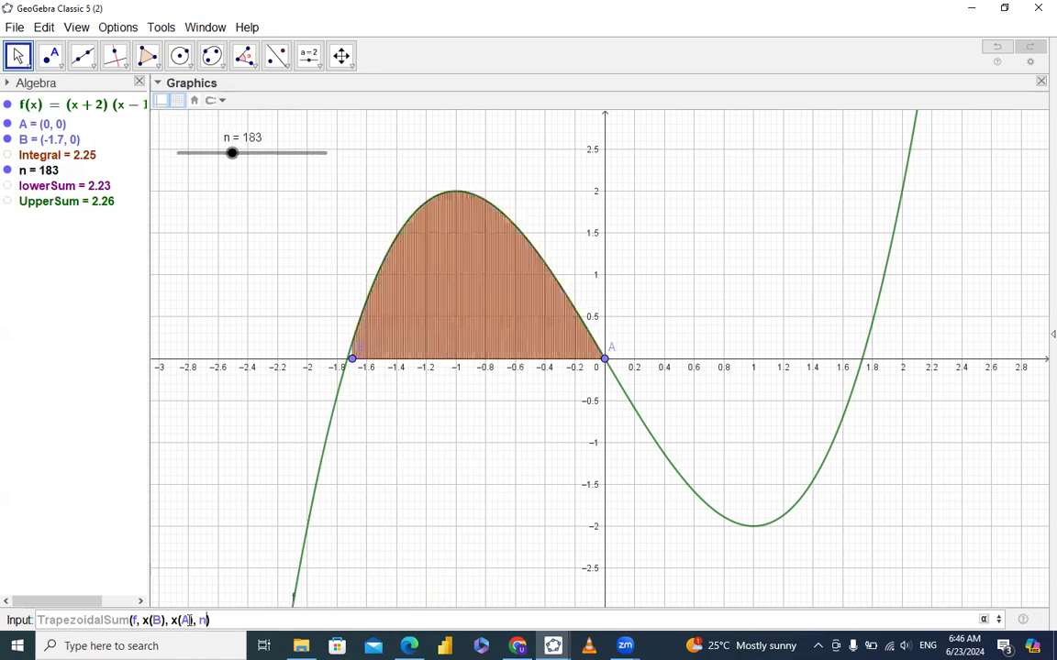
key("Return")
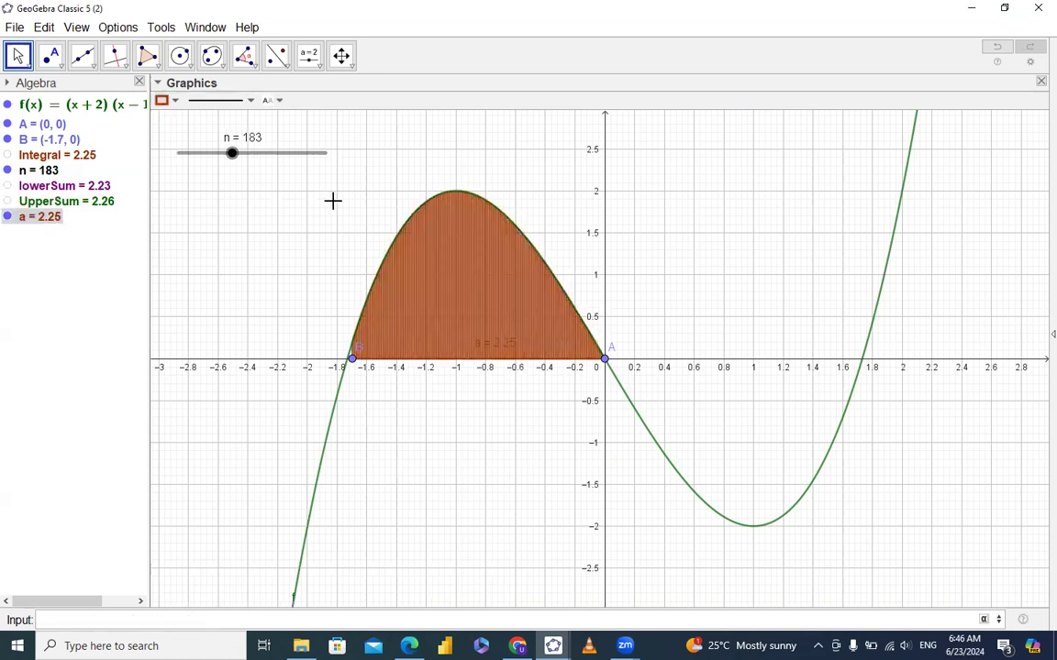
left_click_drag(231, 152, 181, 163)
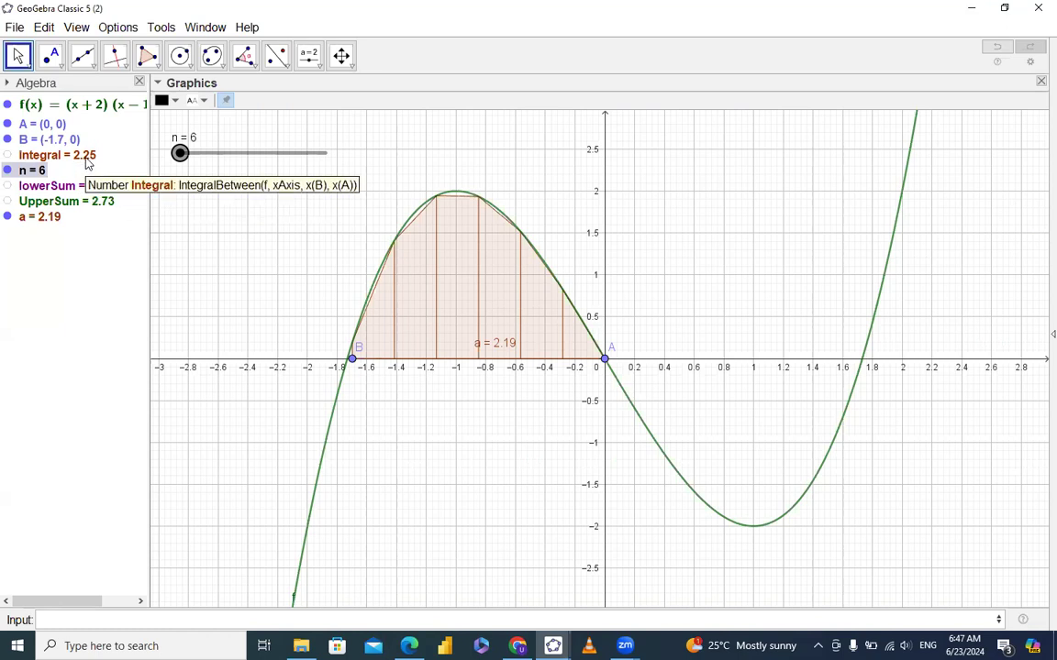
- Rename the trapezoidal sum, number a, as TrapSum and raise slider n to 43.5 and on to 360.5
right_click(28, 218)
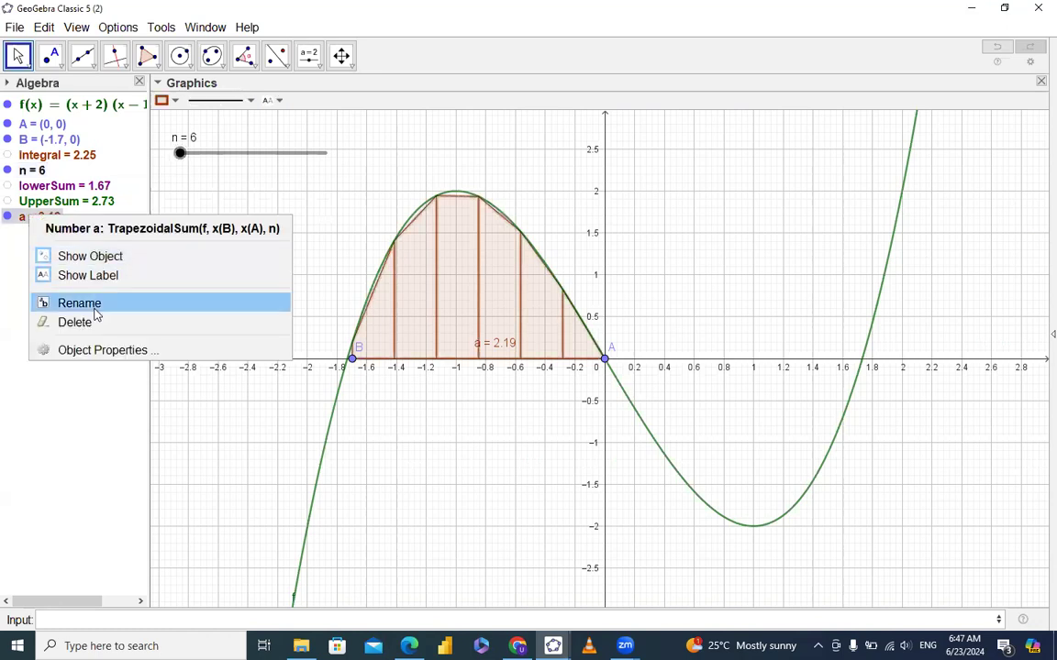
left_click(96, 310)
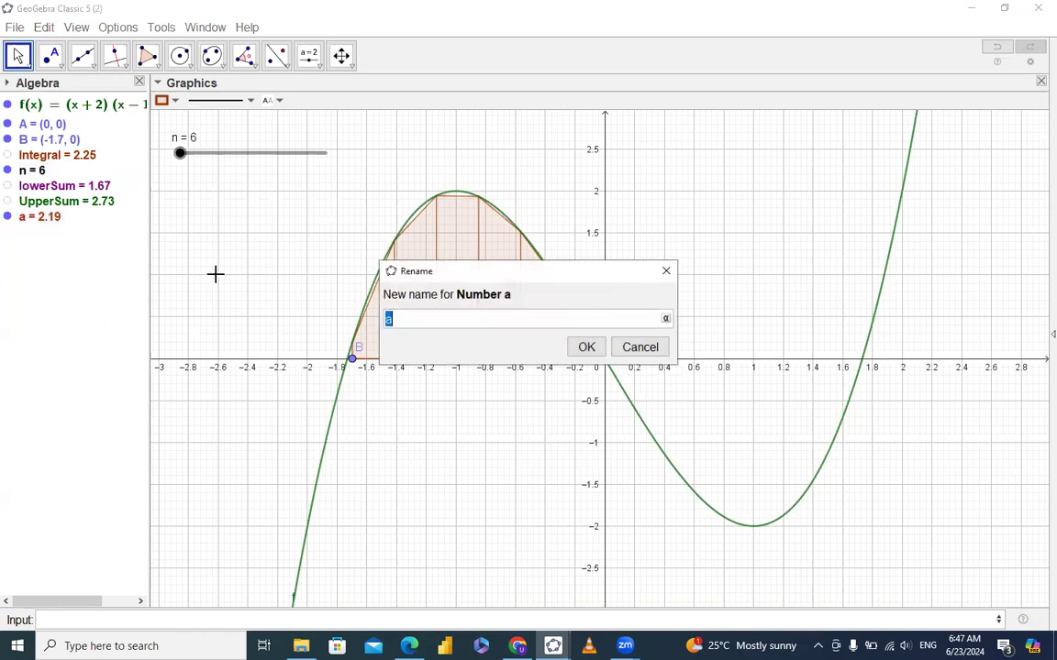
type("TrapSum")
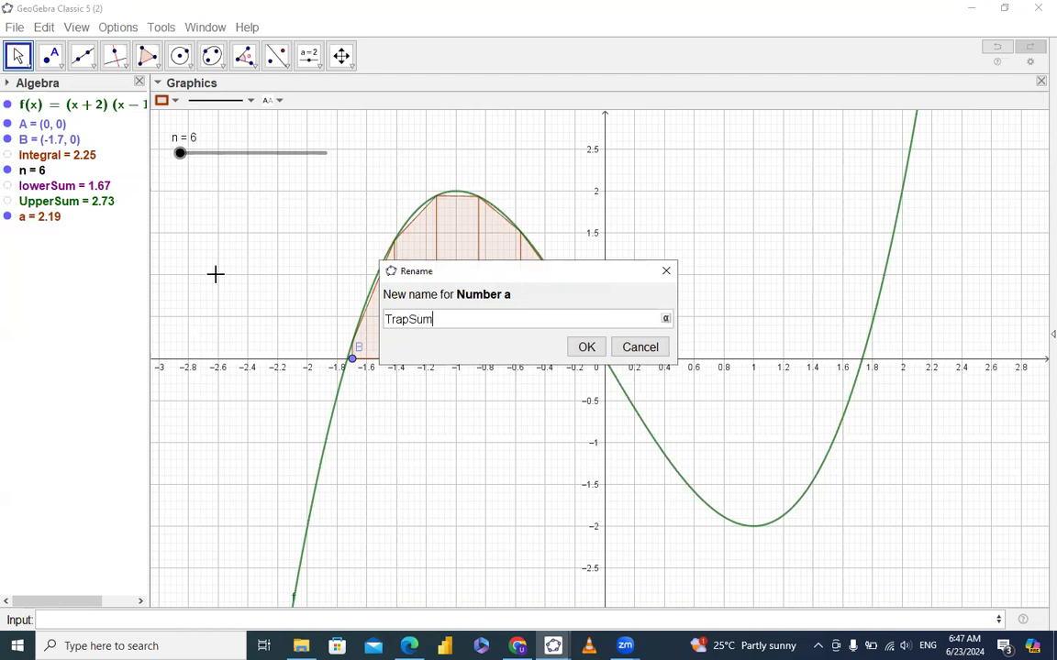
key("Return")
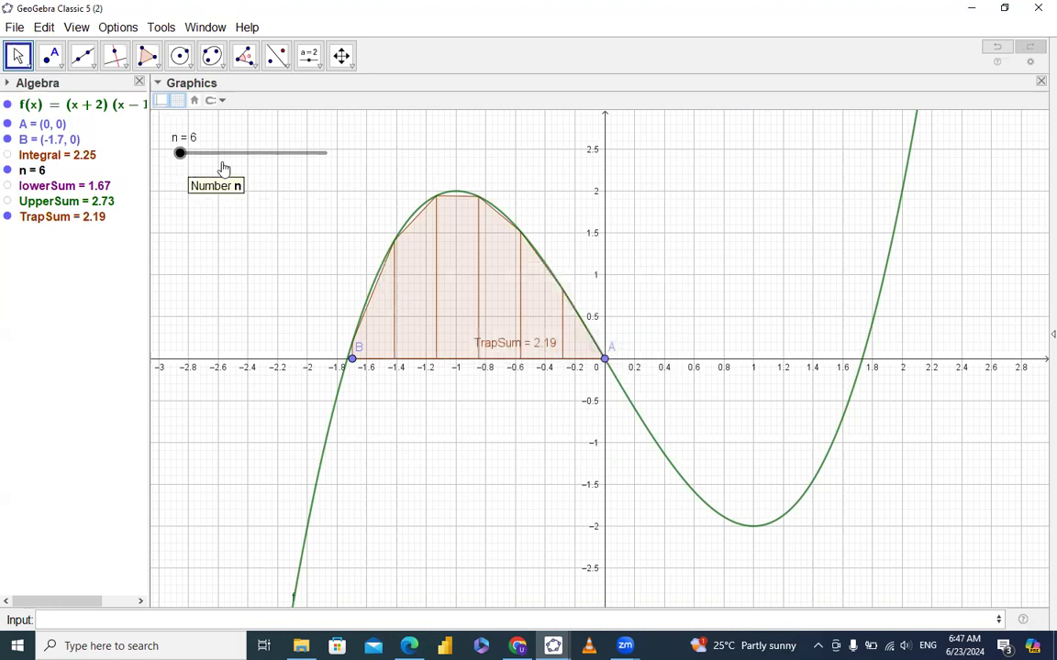
left_click_drag(180, 154, 191, 156)
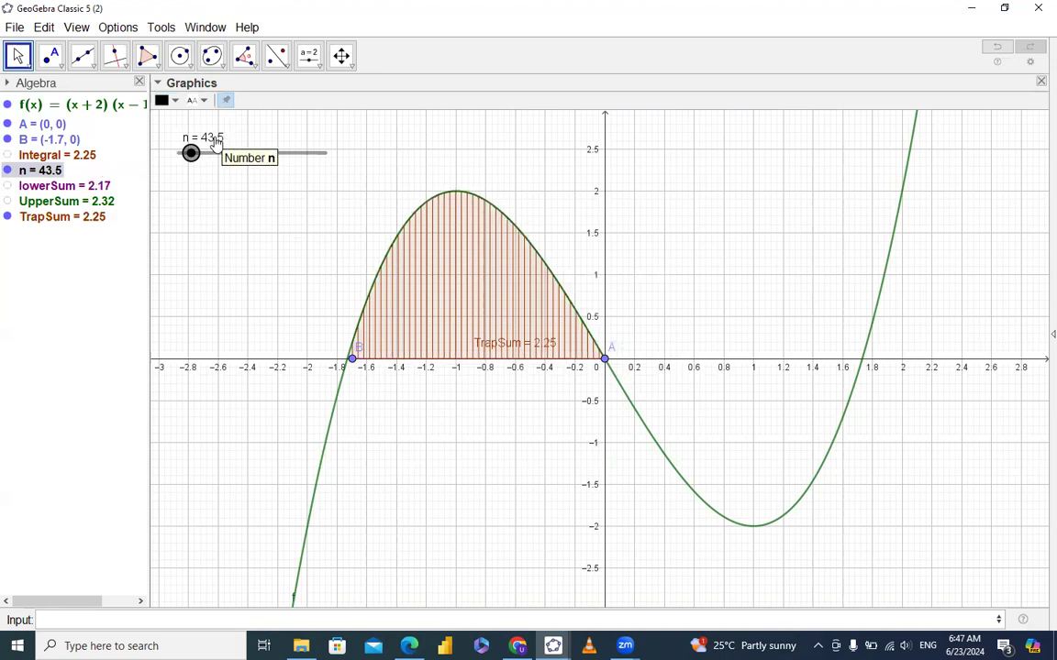
mouse_move(191, 151)
left_mouse_down()
mouse_move(325, 152)
mouse_move(200, 154)
mouse_move(317, 152)
mouse_move(203, 153)
mouse_move(293, 152)
mouse_move(283, 152)
left_mouse_up()
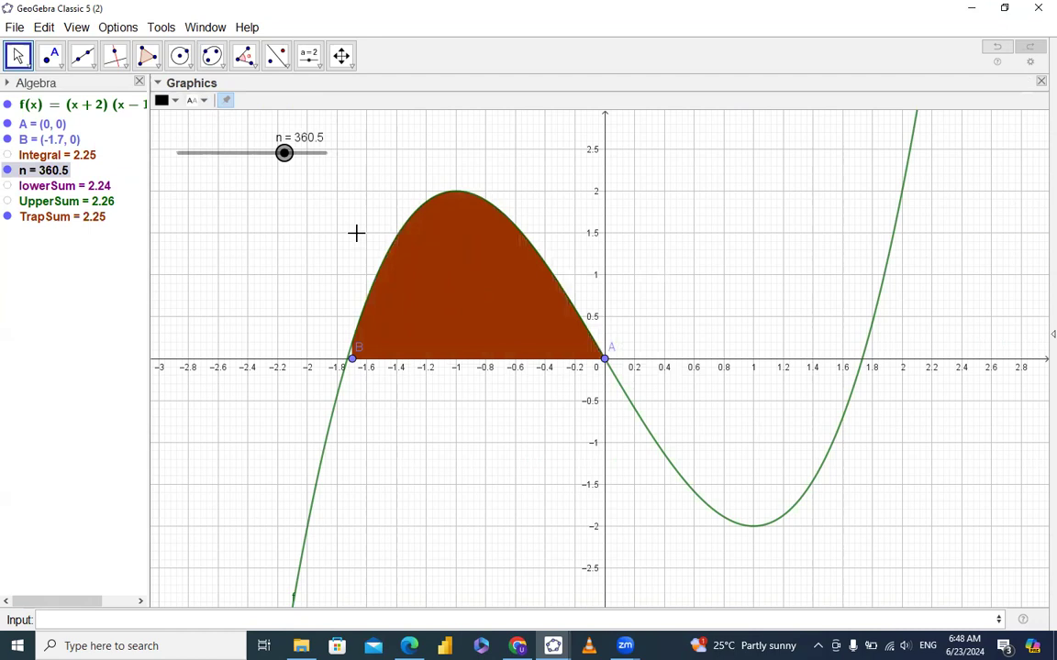
- Recolour the TrapSum trapezoids light pink and make their fill more opaque
left_click(478, 244)
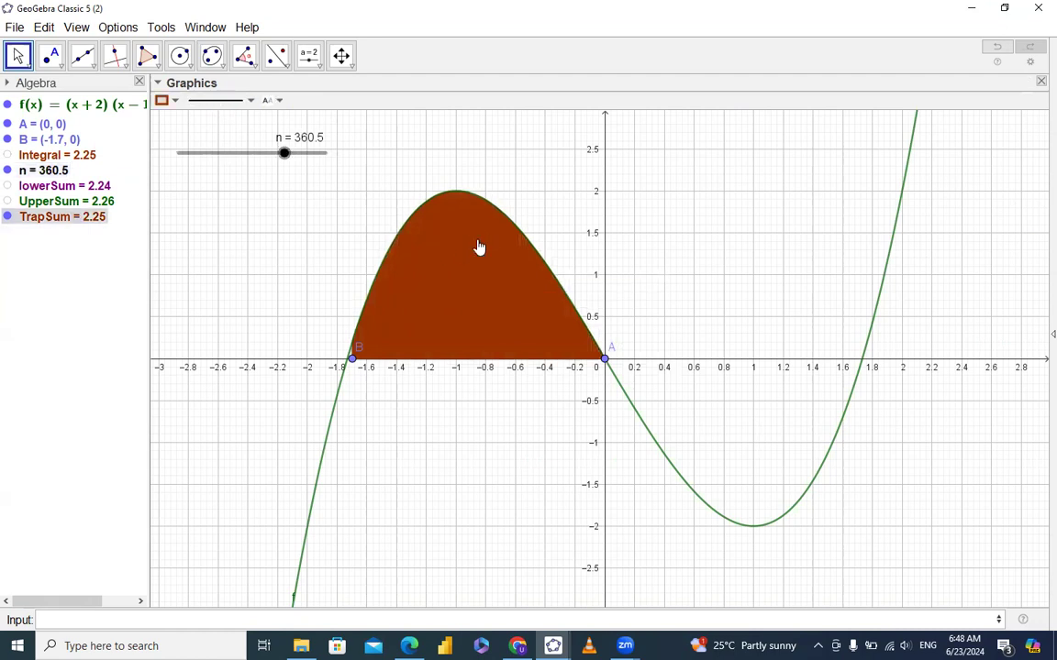
left_click(173, 102)
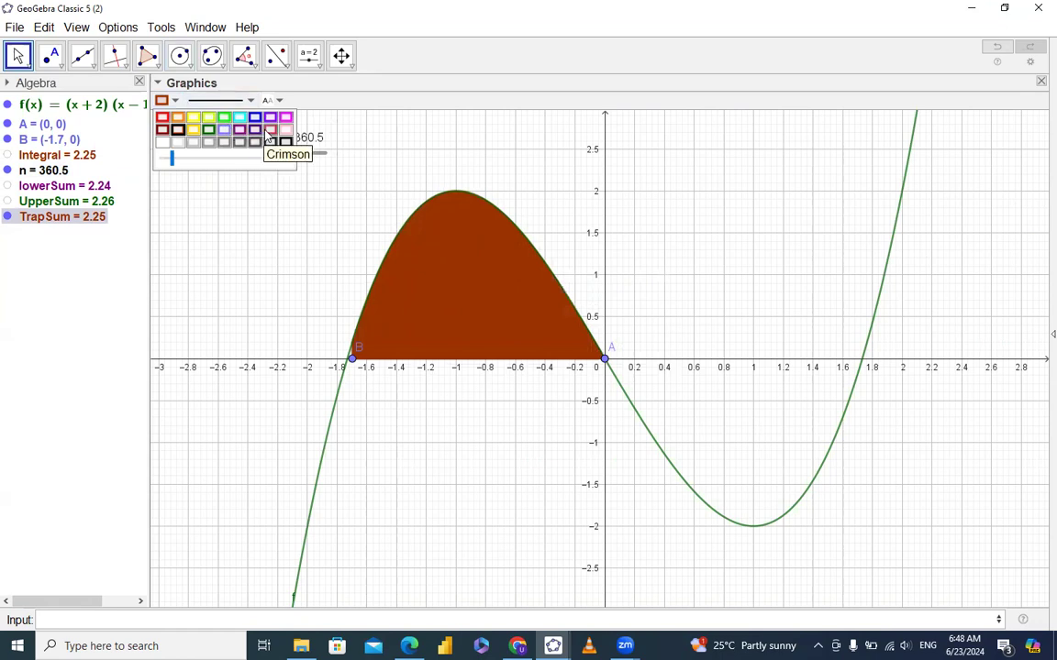
left_click(285, 130)
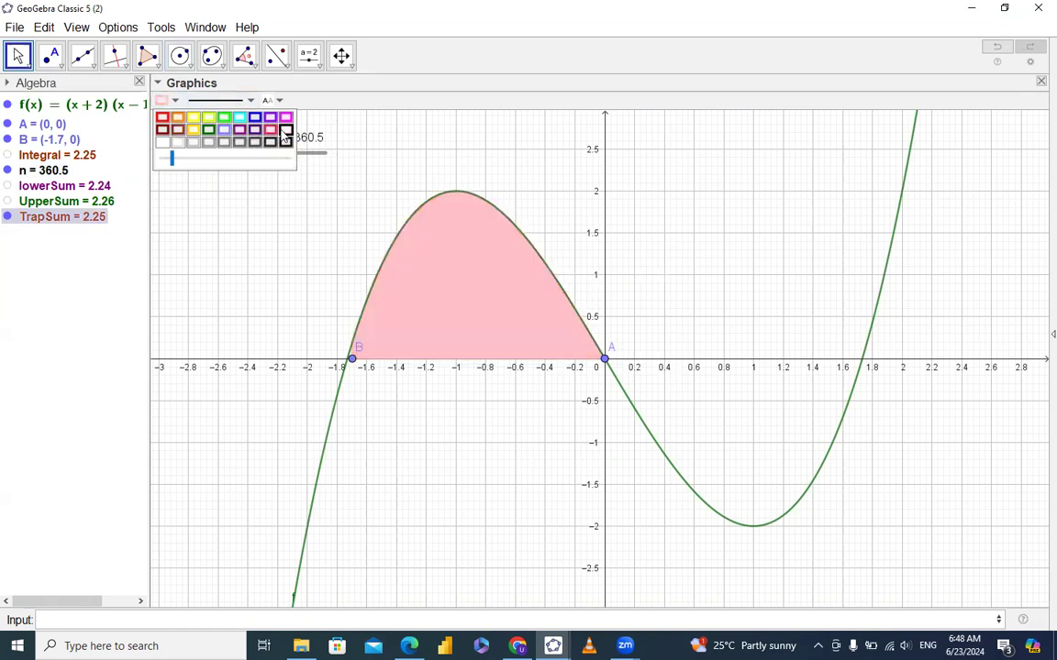
left_click(246, 216)
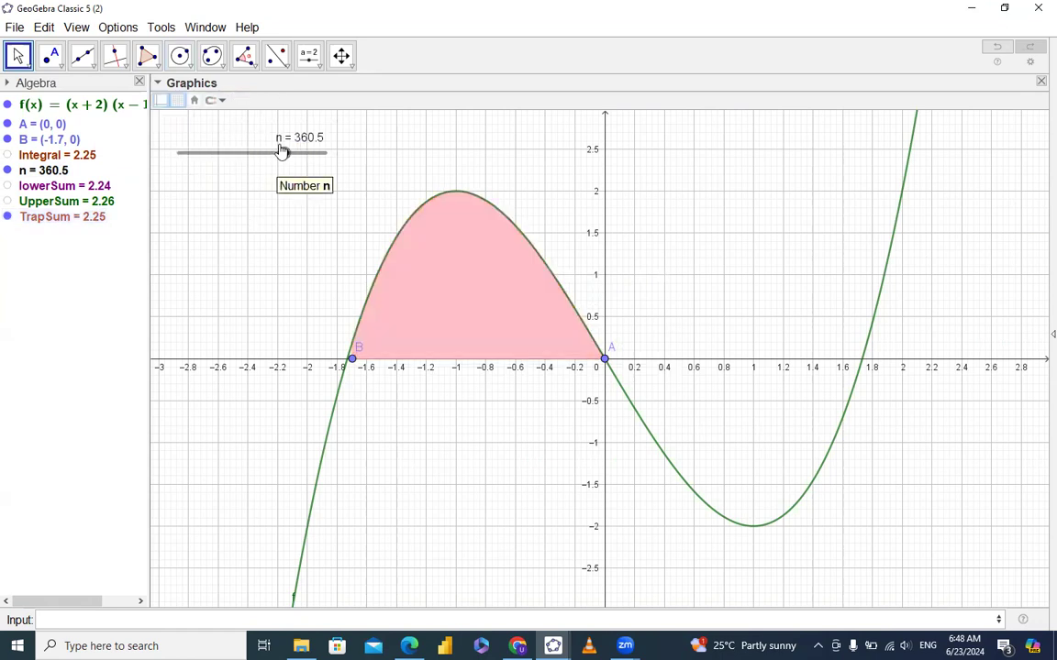
left_click(474, 320)
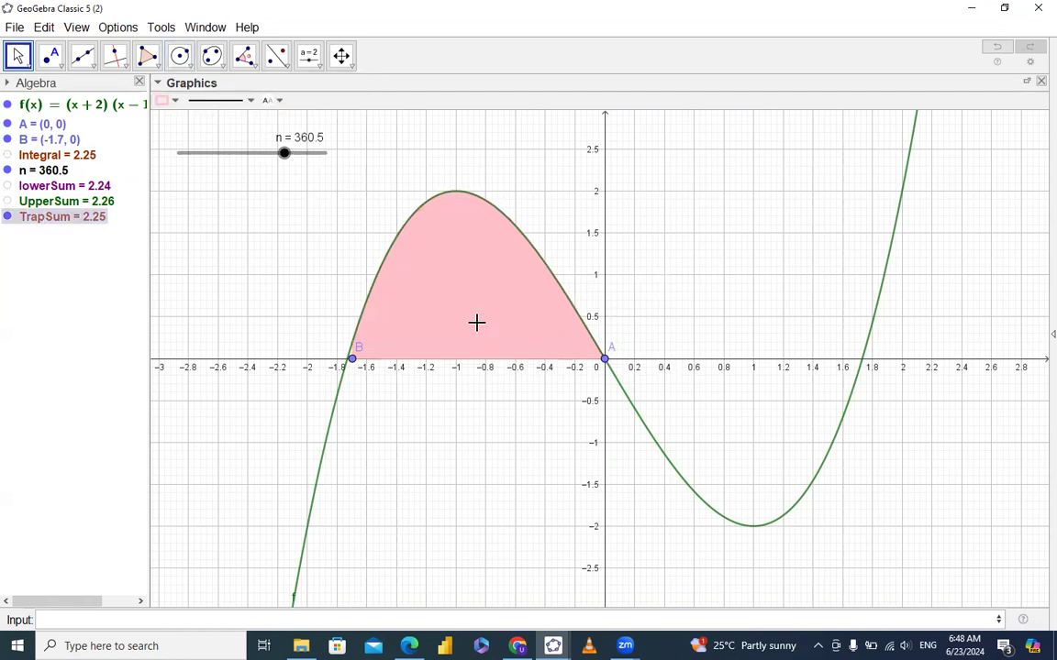
left_click(165, 100)
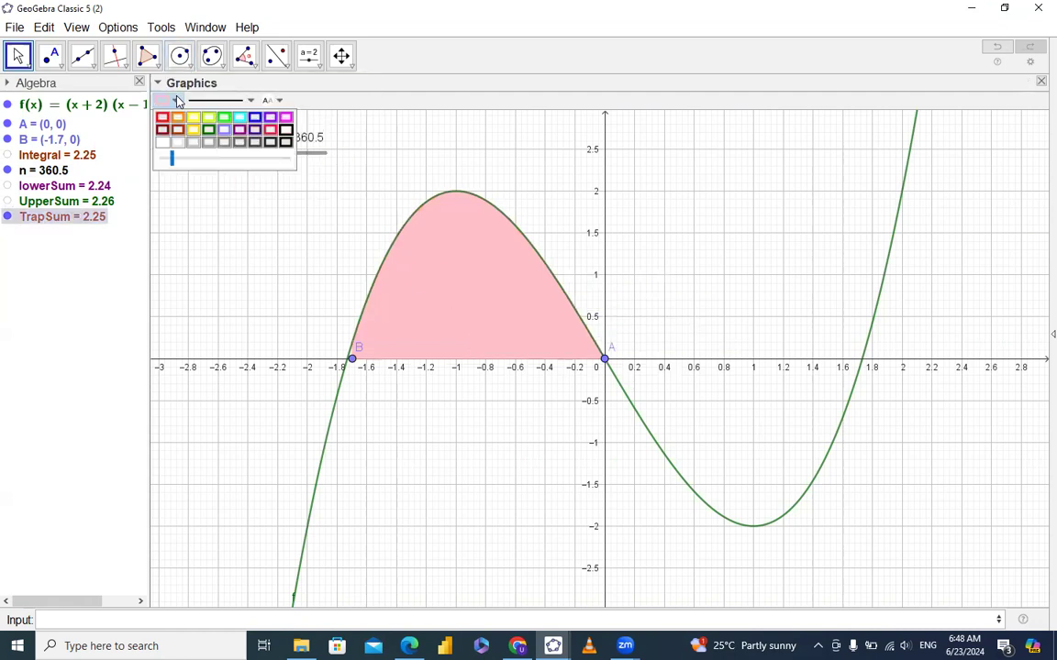
left_click(257, 161)
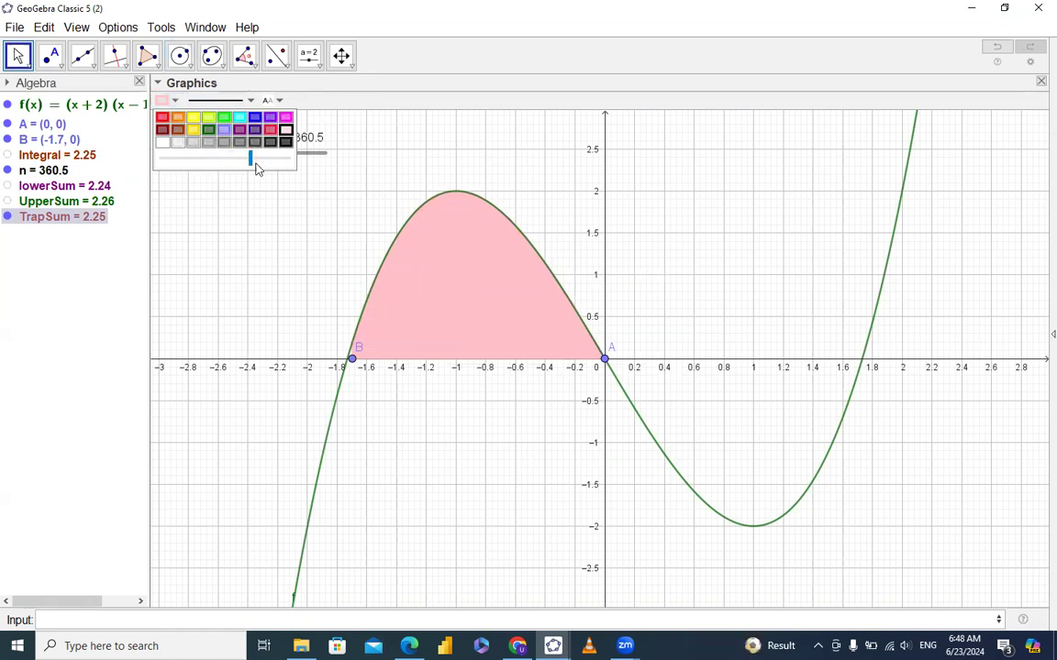
left_click(240, 193)
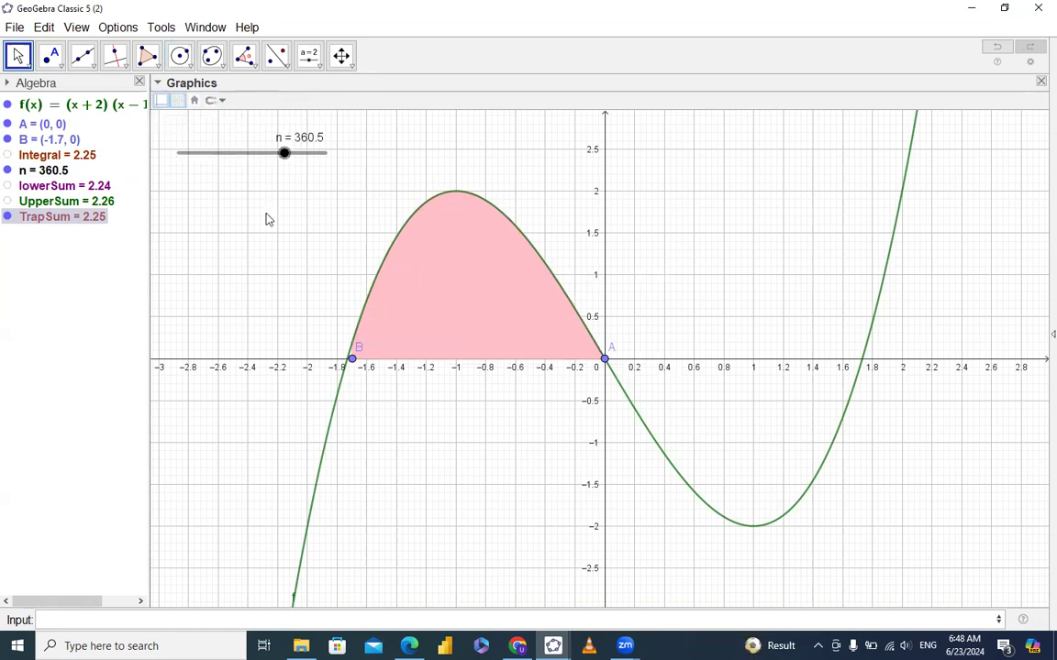
- Create a number that averages the lower and upper sums, defined as (lowerSum + UpperSum)/2
left_click(193, 616)
type("lowe")
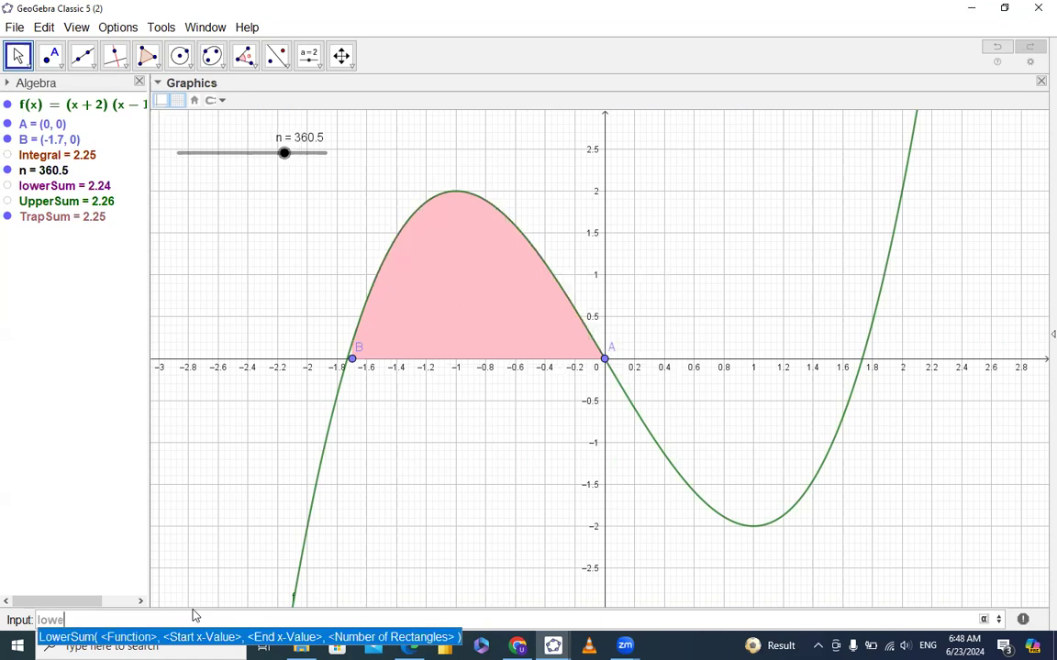
type("rSum + ")
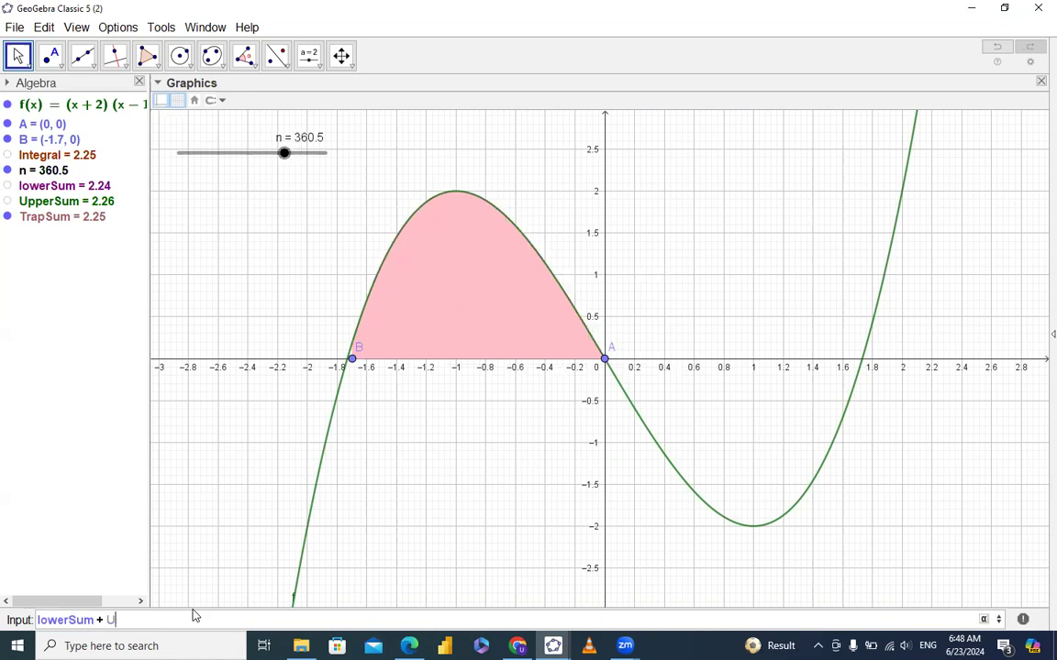
type("UpperSum)")
key("Home")
type("(")
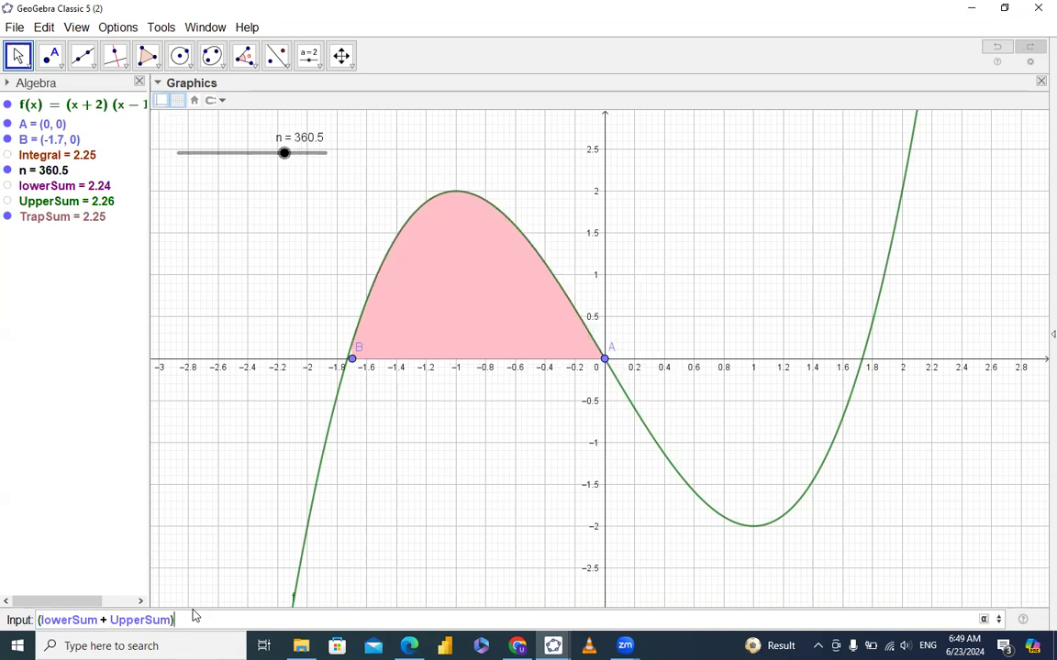
type("/2")
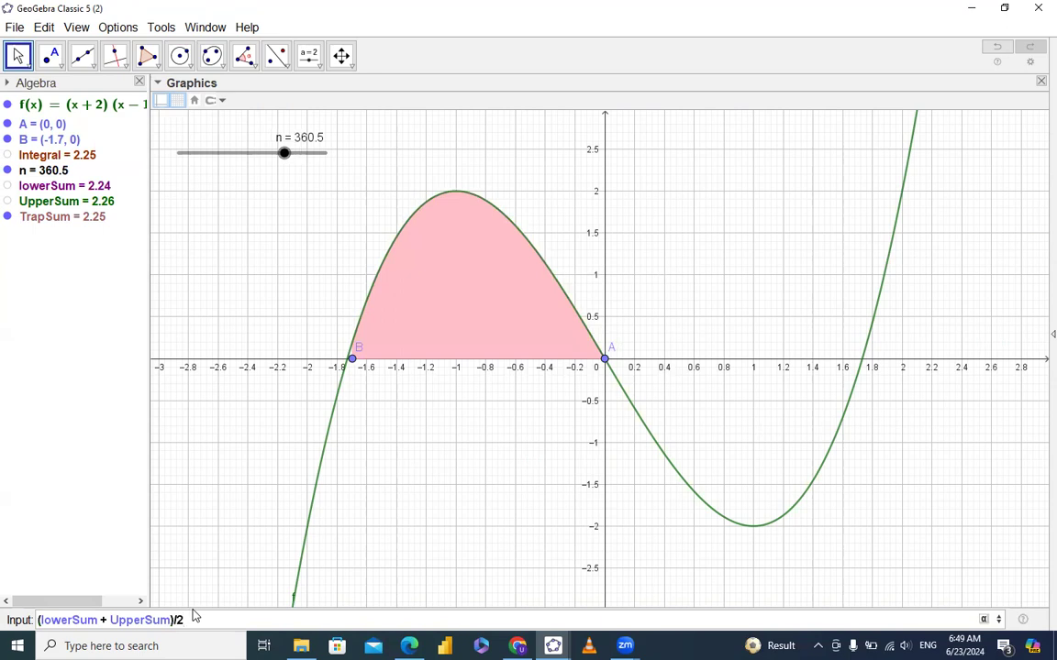
key("Return")
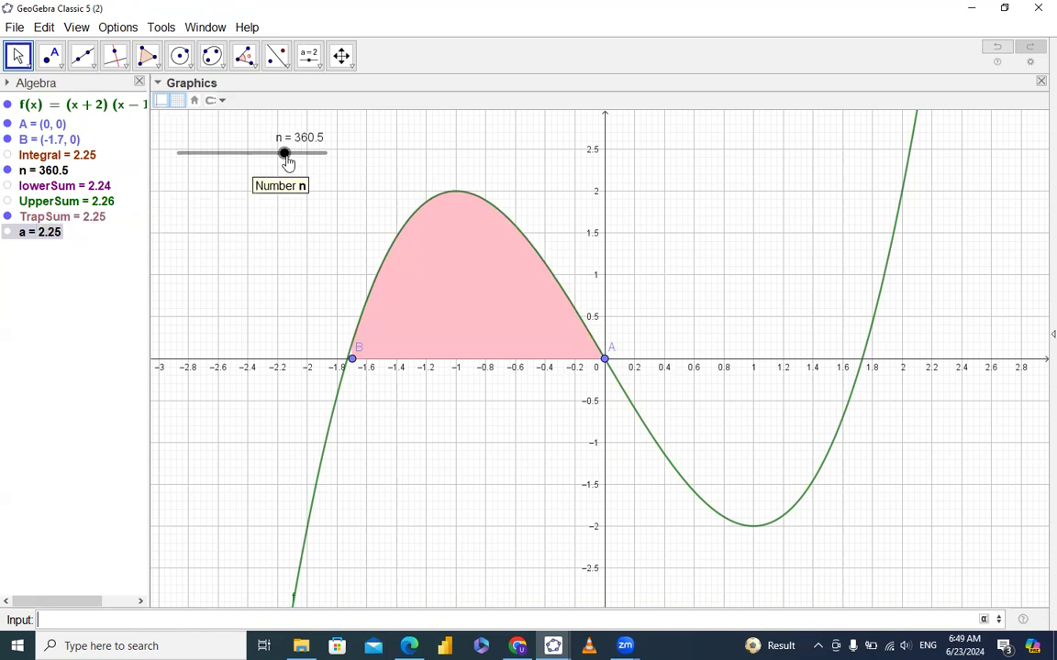
- Lower slider n to 21 and on to 1 to compare TrapSum with the average of the lower and upper sums
left_click_drag(287, 162, 185, 182)
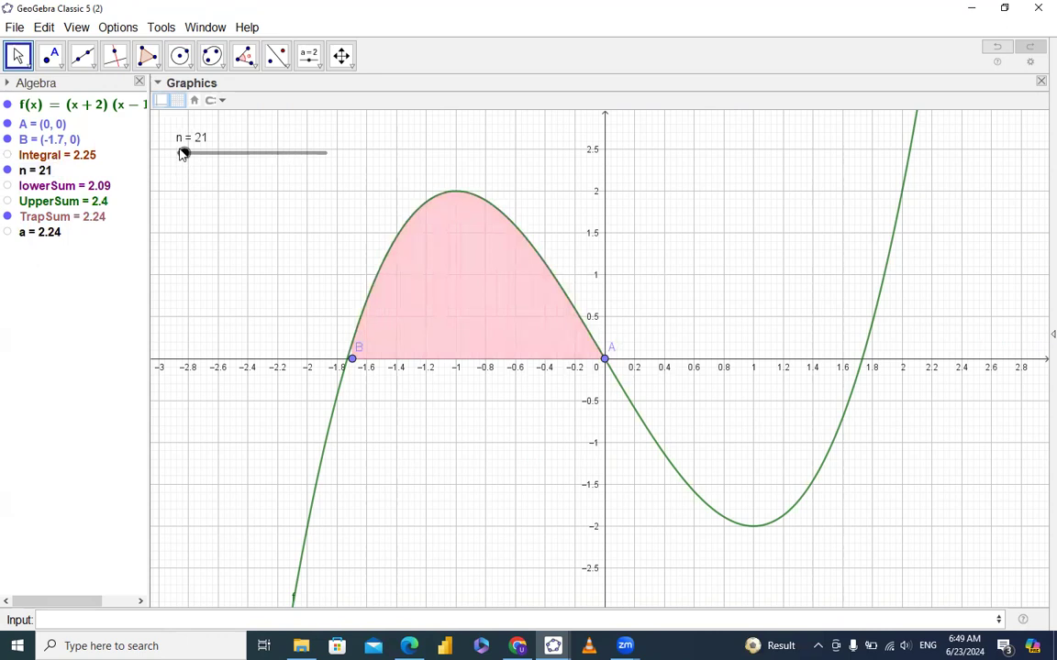
left_click_drag(183, 156, 158, 160)
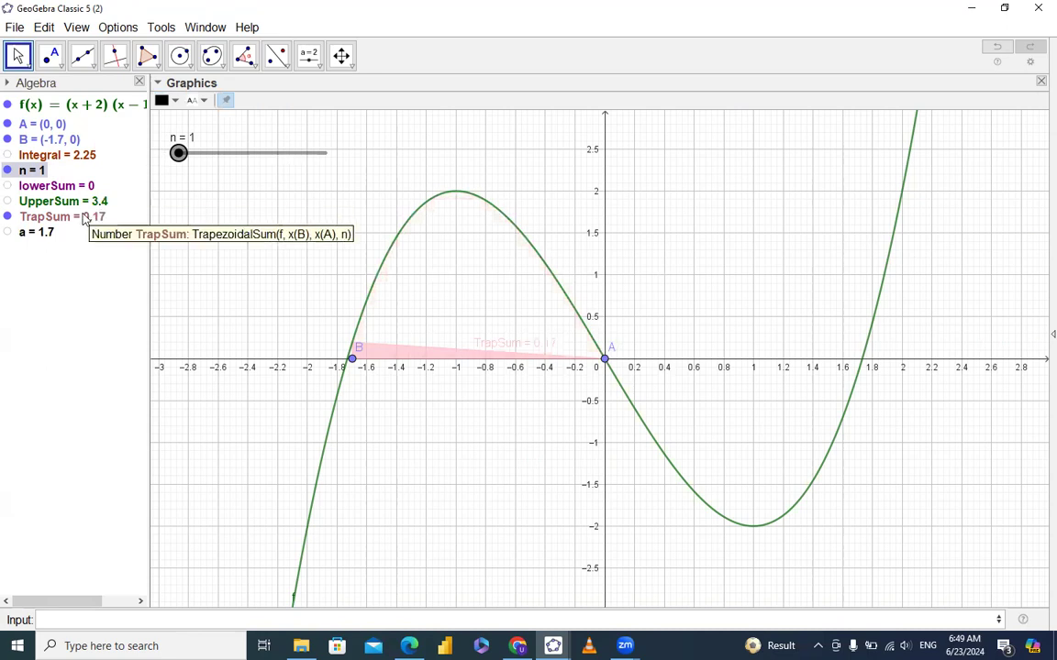
right_click(181, 157)
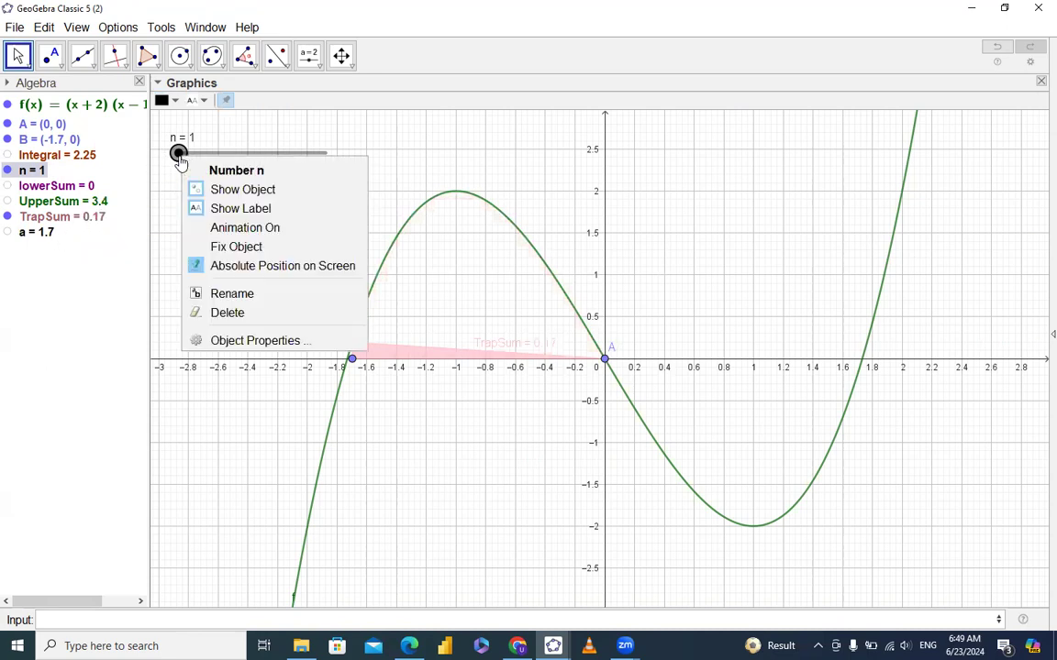
left_click(178, 157)
mouse_move(178, 155)
left_mouse_down()
mouse_move(192, 161)
mouse_move(179, 157)
left_mouse_up()
double_click(184, 161)
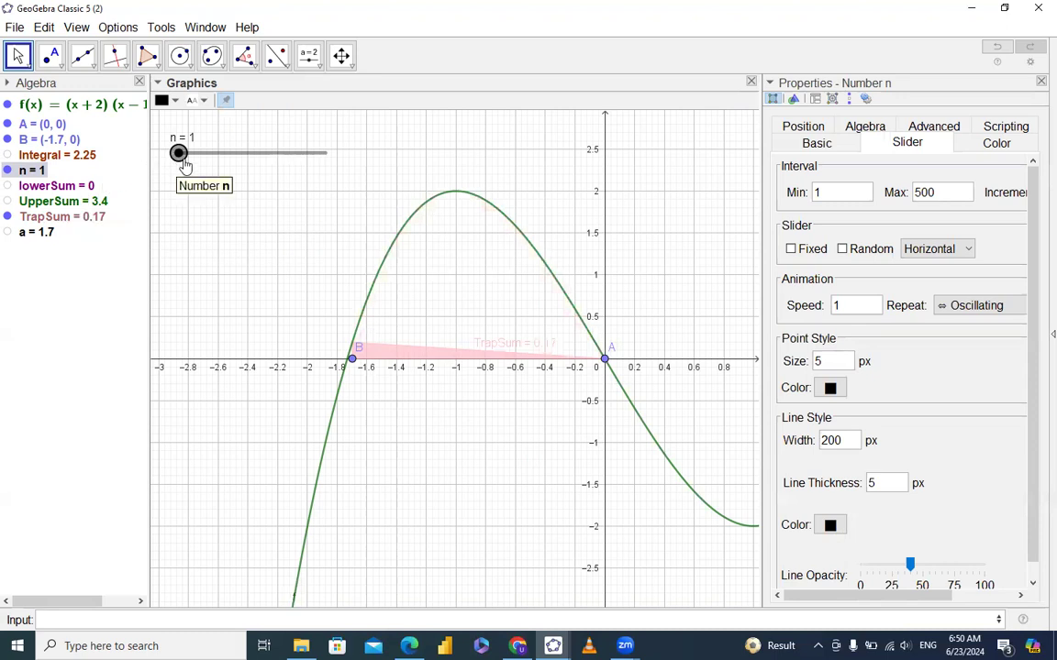
- Raise slider n to 447.5, close its properties and turn on the slider's animation
mouse_move(183, 164)
left_mouse_down()
mouse_move(221, 156)
mouse_move(318, 295)
mouse_move(310, 280)
left_mouse_up()
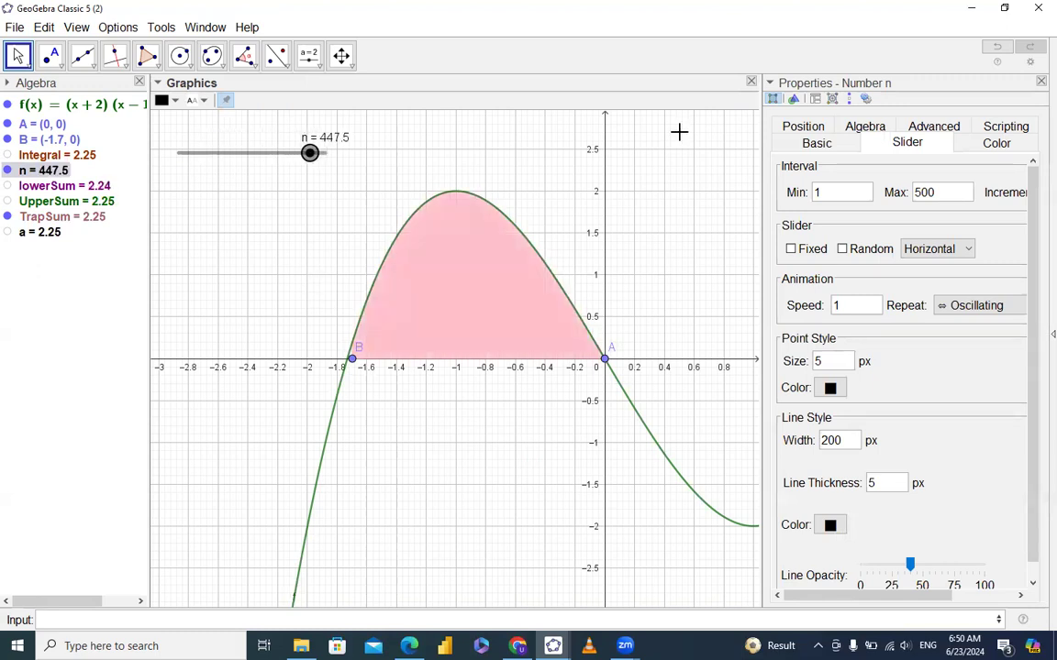
left_click(1039, 81)
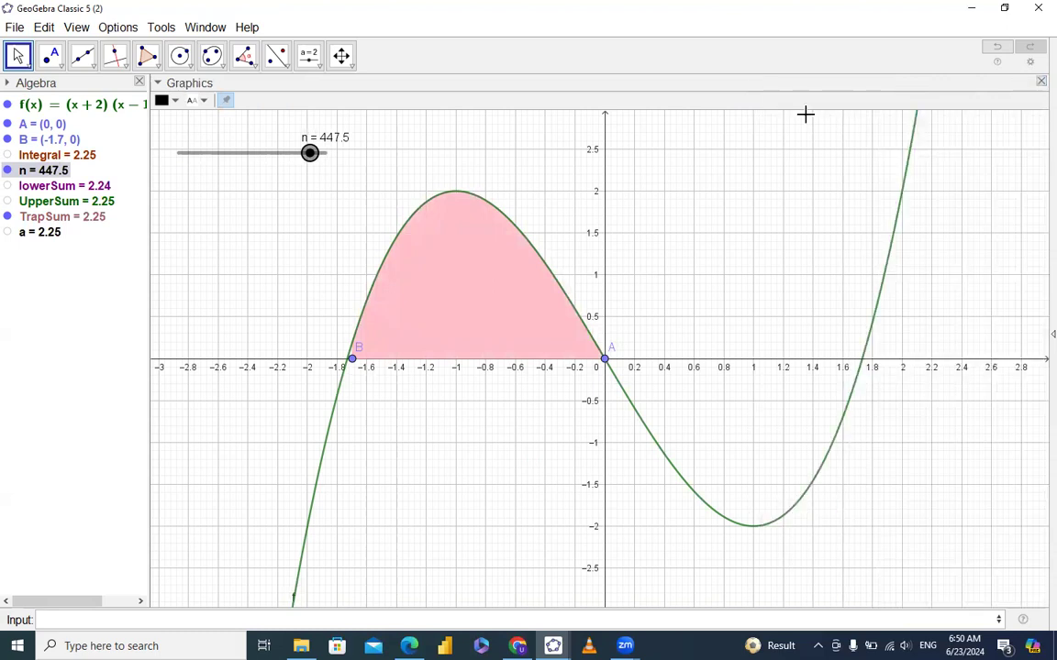
right_click(309, 156)
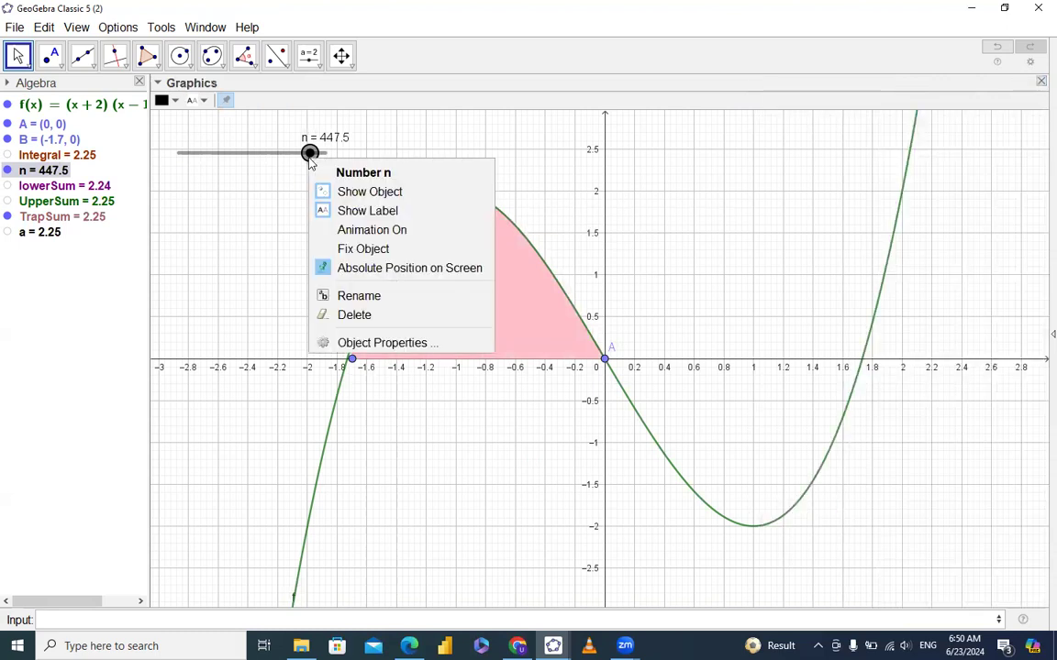
left_click(354, 224)
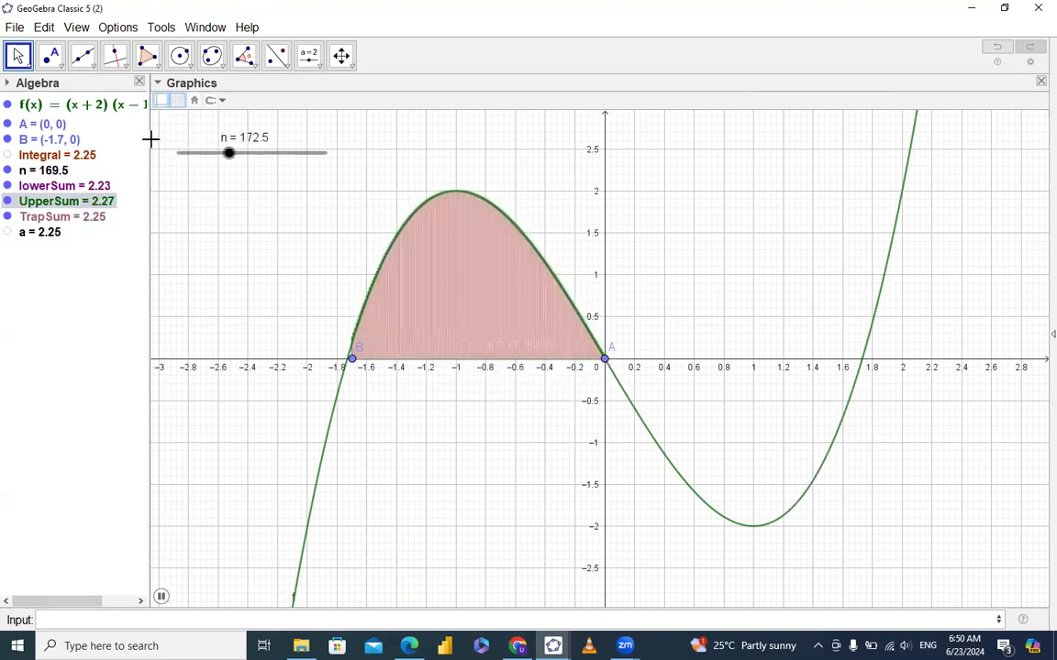
- Lower the fill opacity of the TrapSum trapezoids and recolour them dark green
left_click(37, 216)
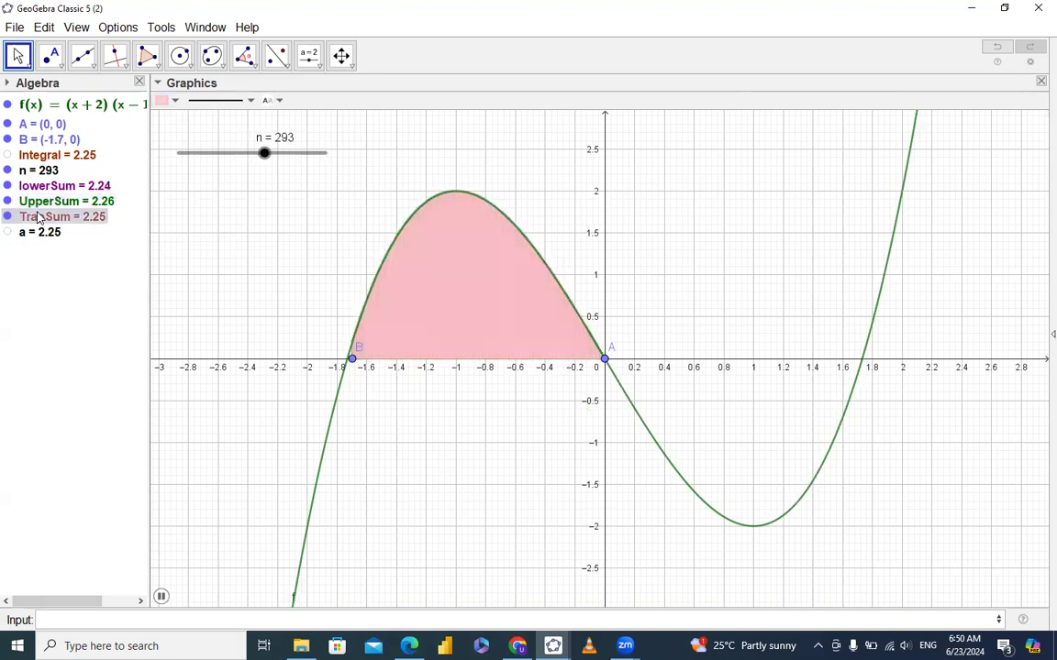
left_click(174, 100)
left_click(179, 159)
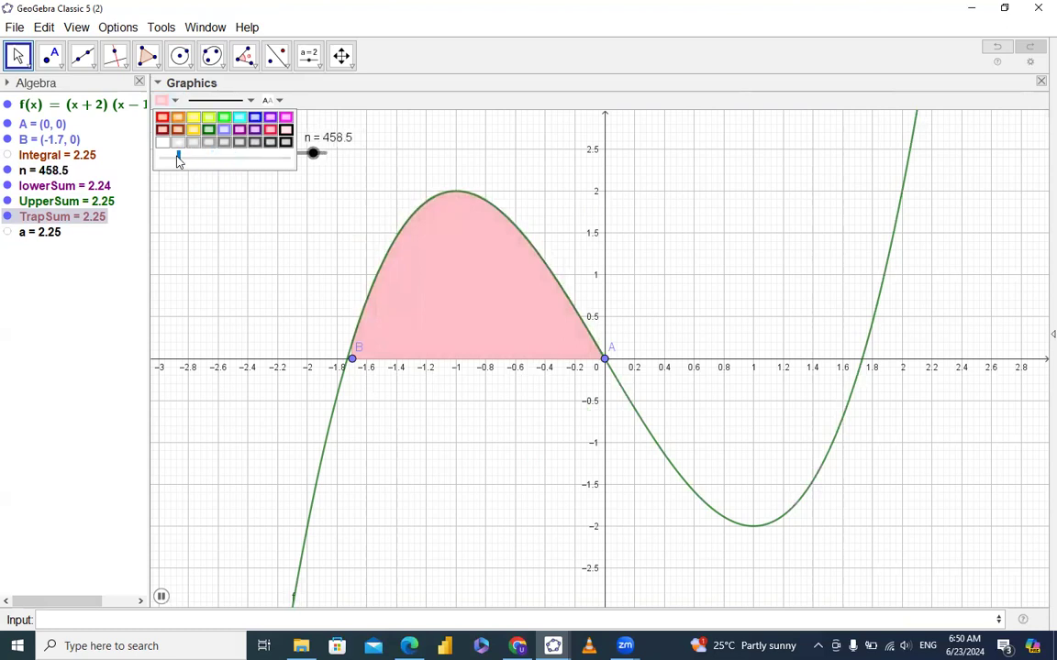
left_click(166, 160)
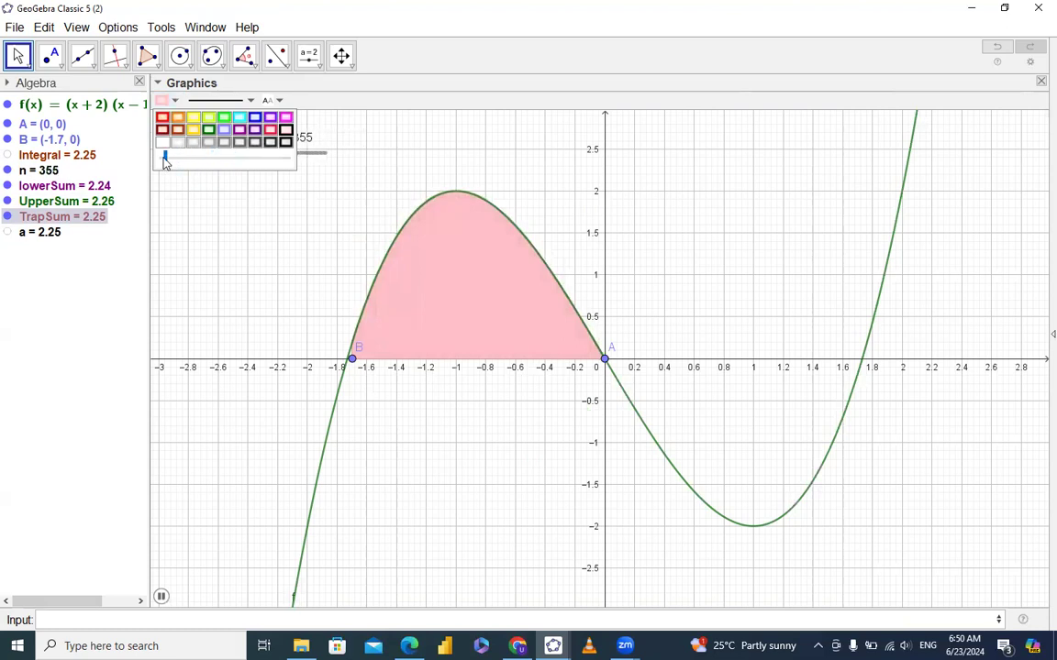
left_click(210, 143)
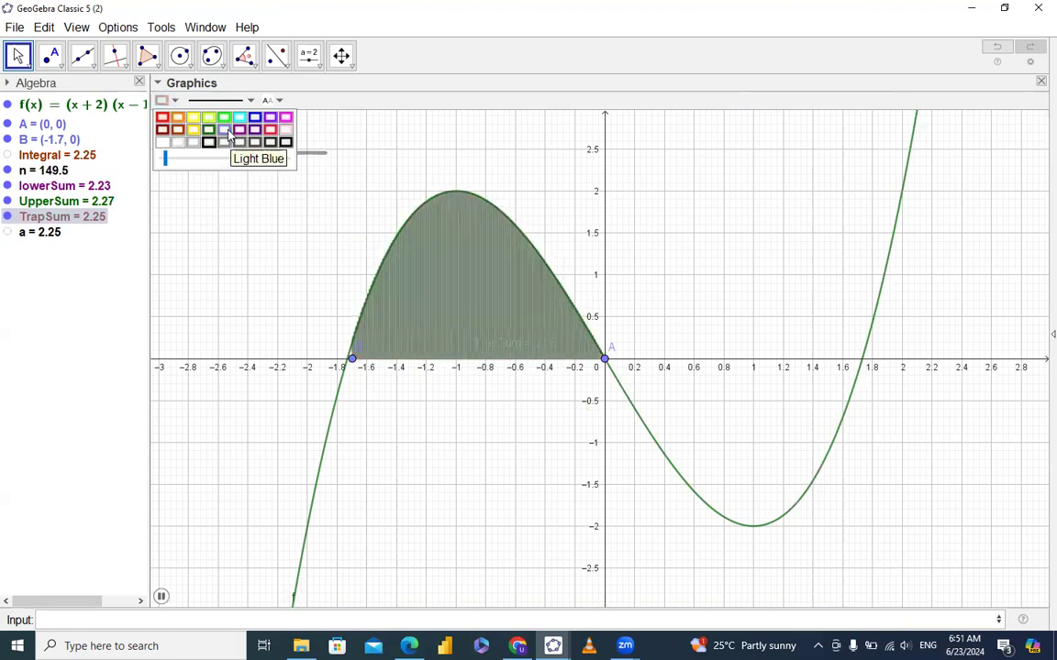
left_click(210, 131)
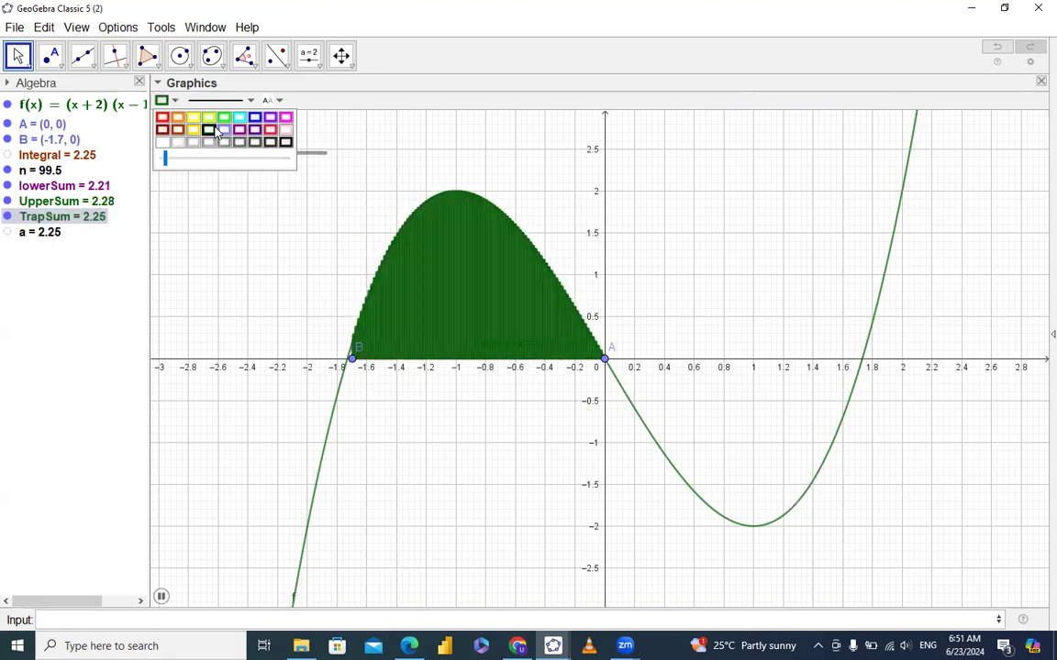
left_click(227, 197)
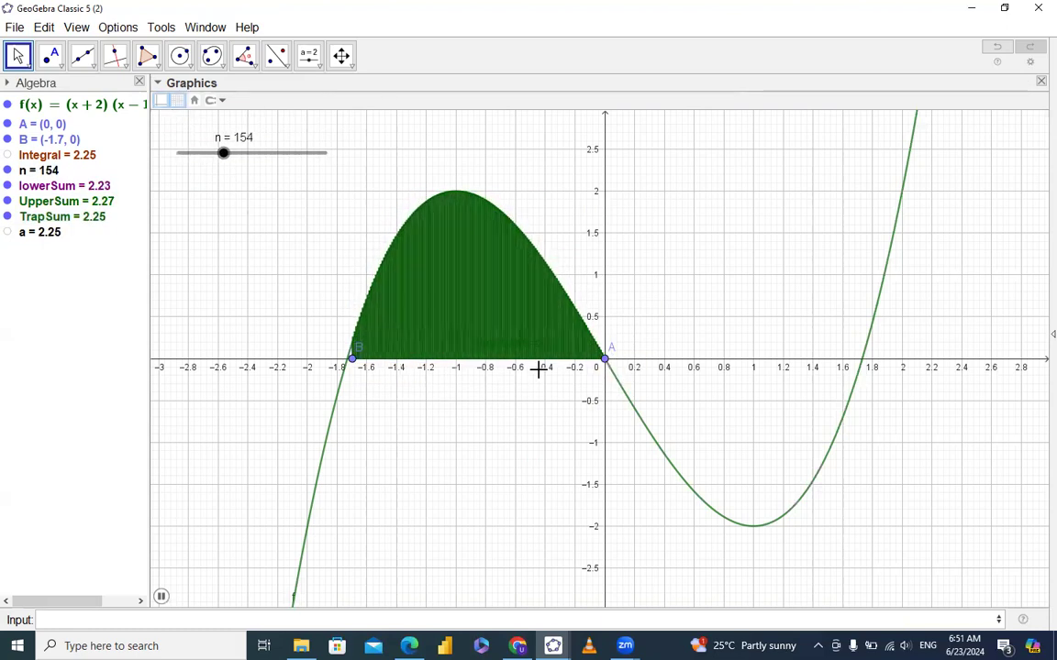
- Try lime for the TrapSum trapezoids and settle on maroon
left_click(38, 216)
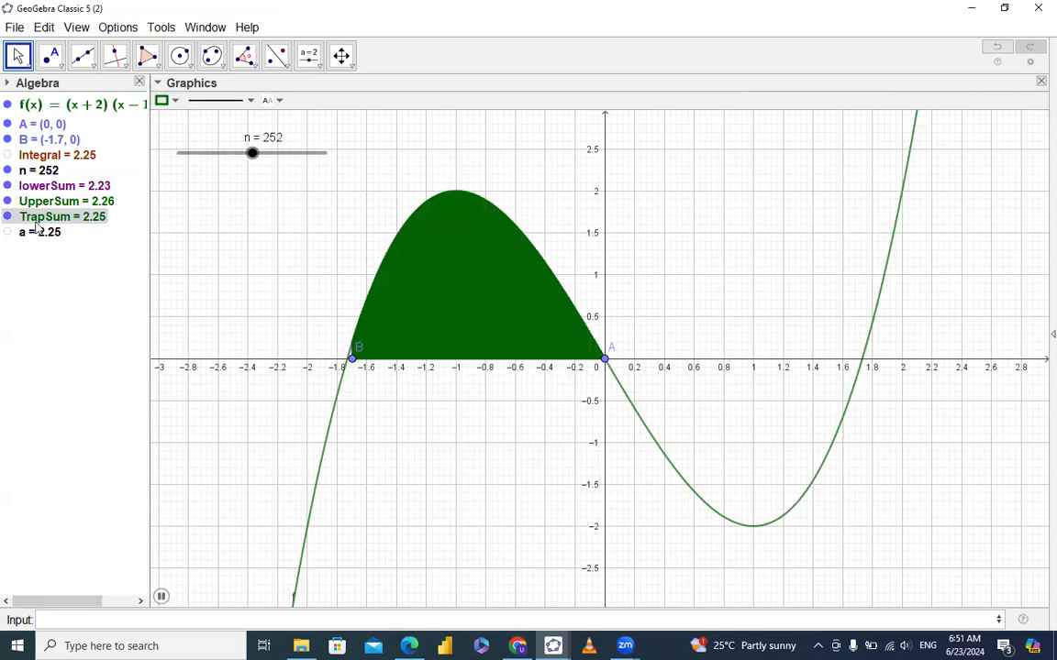
left_click(165, 102)
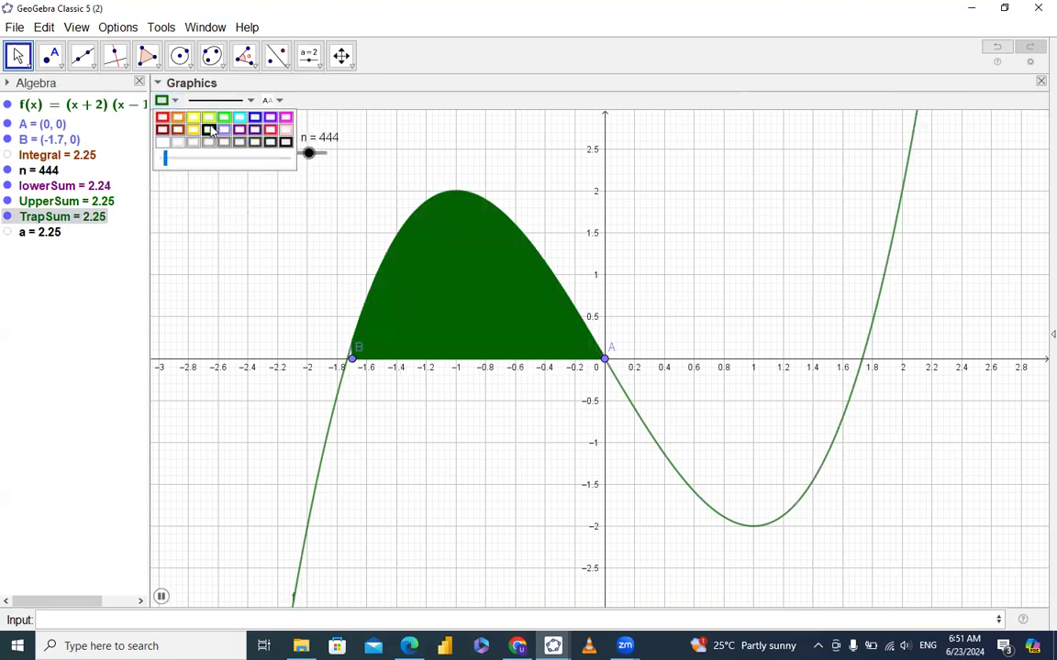
left_click(208, 118)
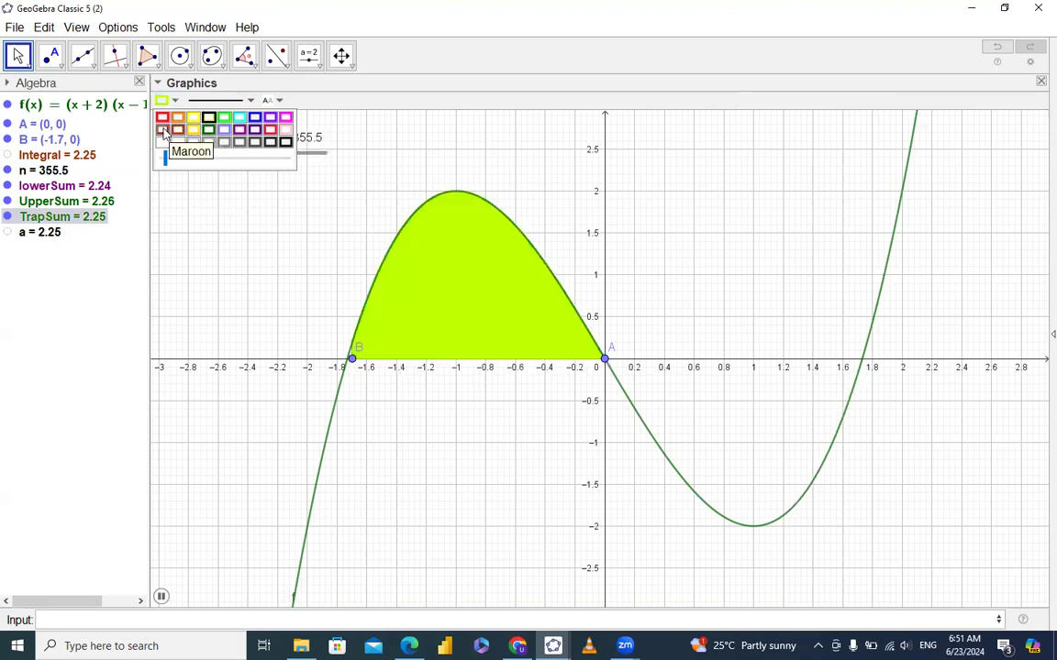
left_click(163, 130)
left_click(294, 257)
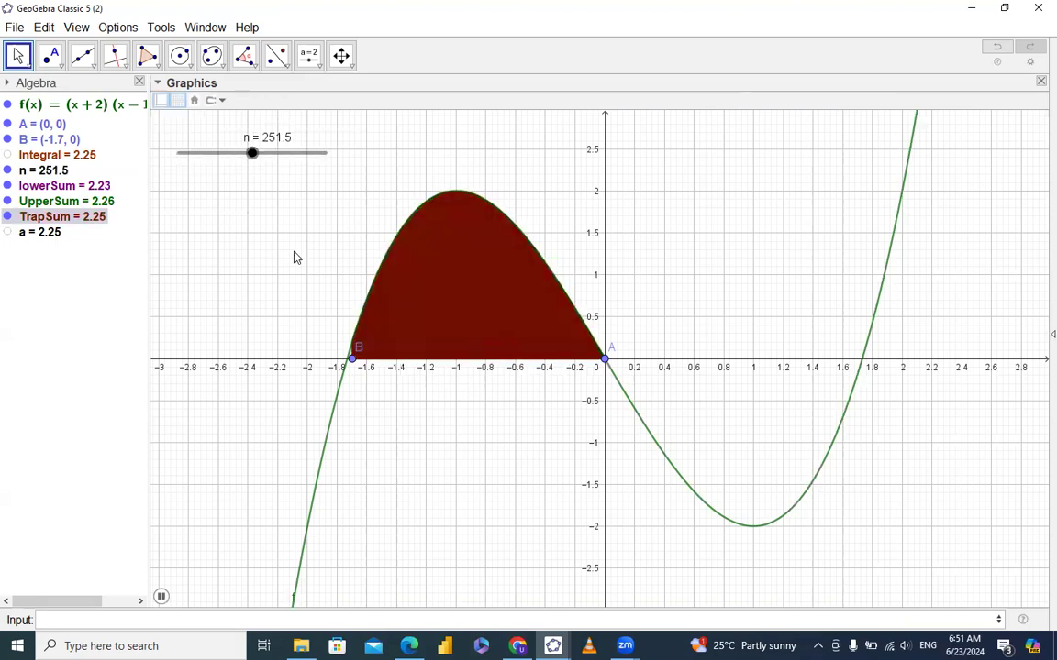
- Turn on animation for points B and A on the x-axis, watch the sums change and pause all animation
right_click(354, 361)
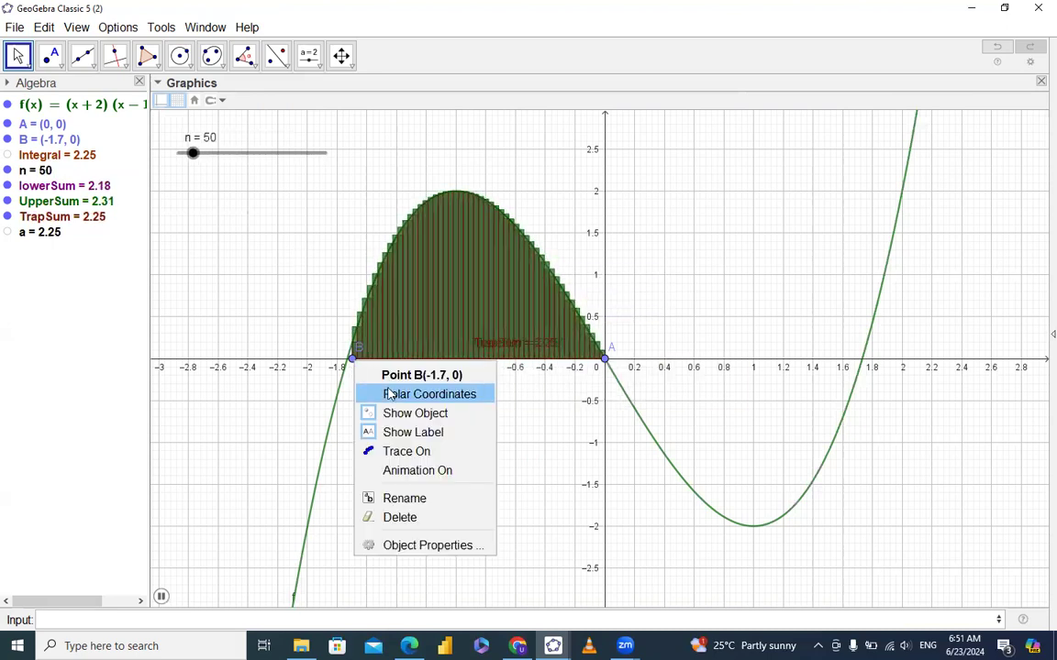
left_click(424, 472)
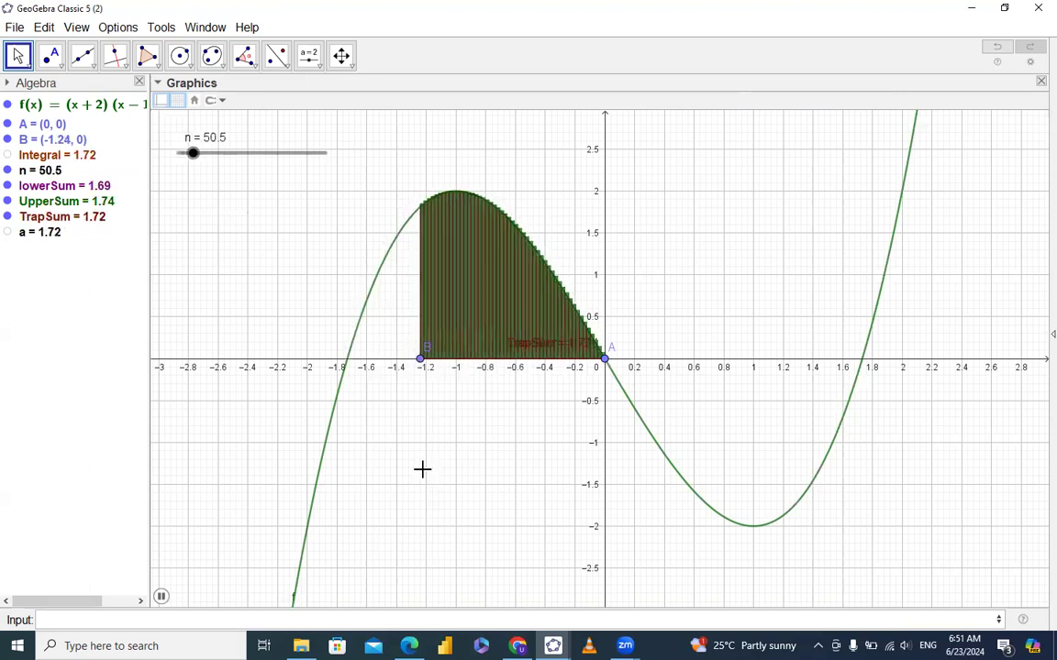
left_click(605, 359)
right_click(606, 361)
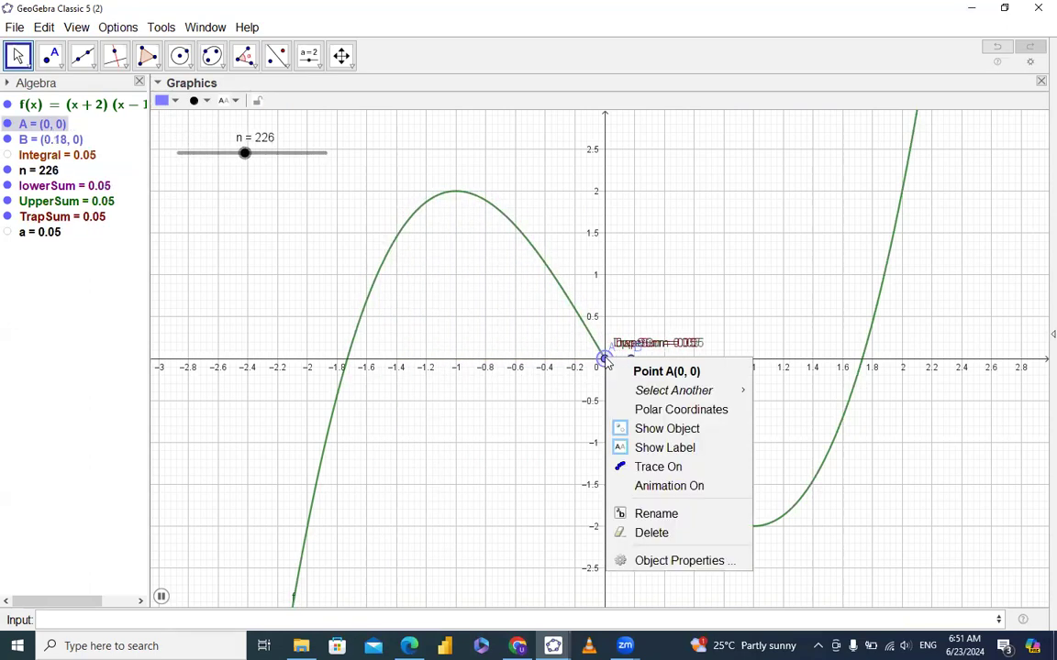
left_click(635, 485)
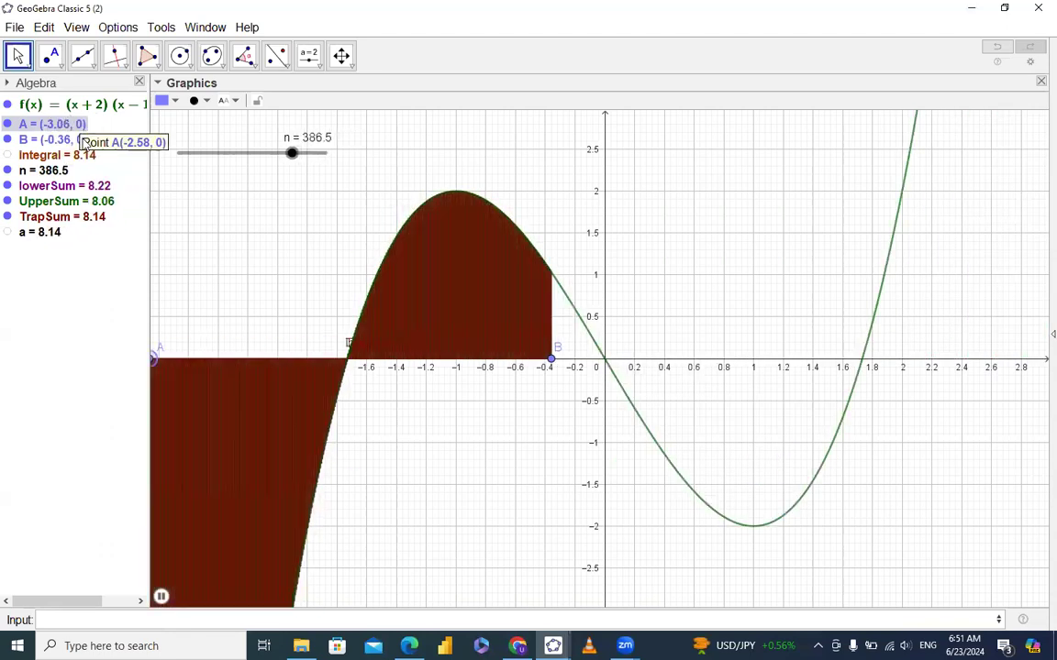
right_click(224, 151)
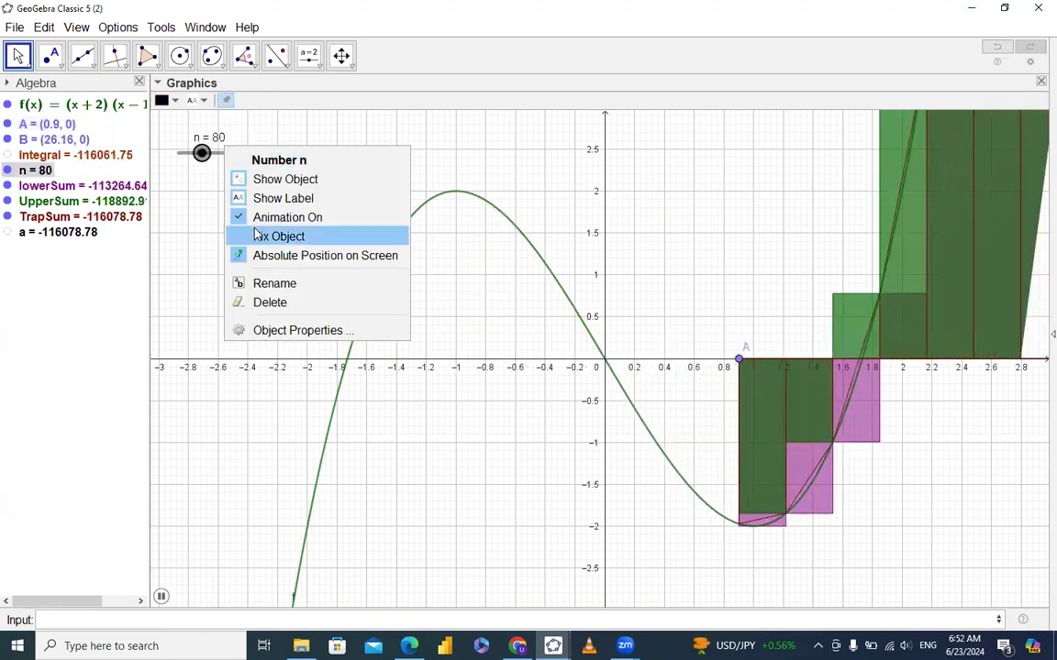
left_click(162, 597)
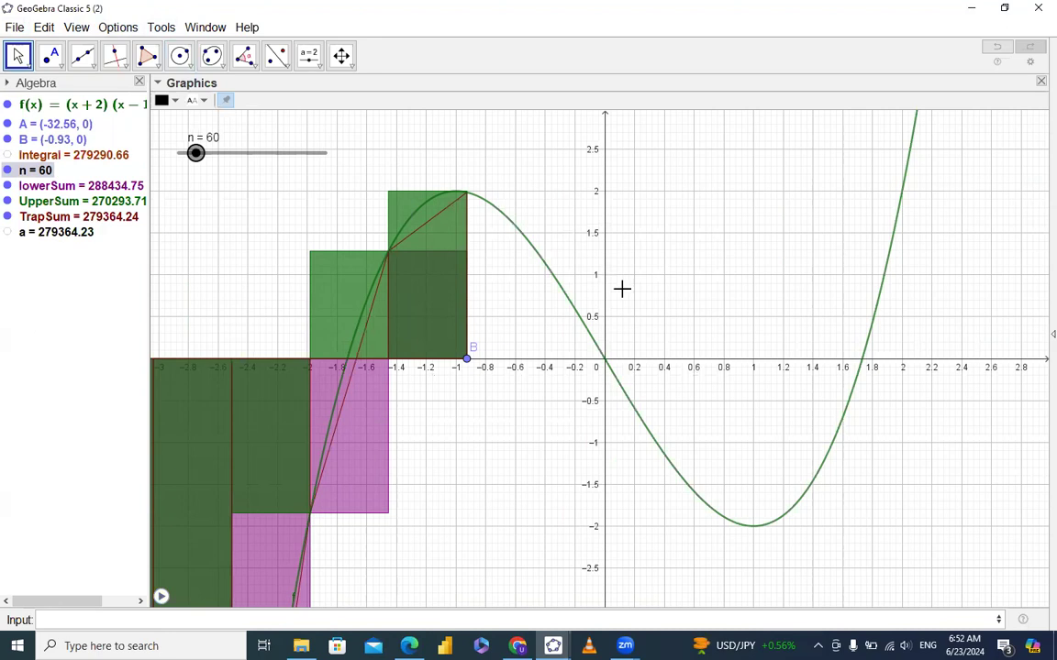
- Open a new maximized GeoGebra window, showing the Graphics style bar and resetting the view to standard
left_click(18, 29)
left_click(59, 50)
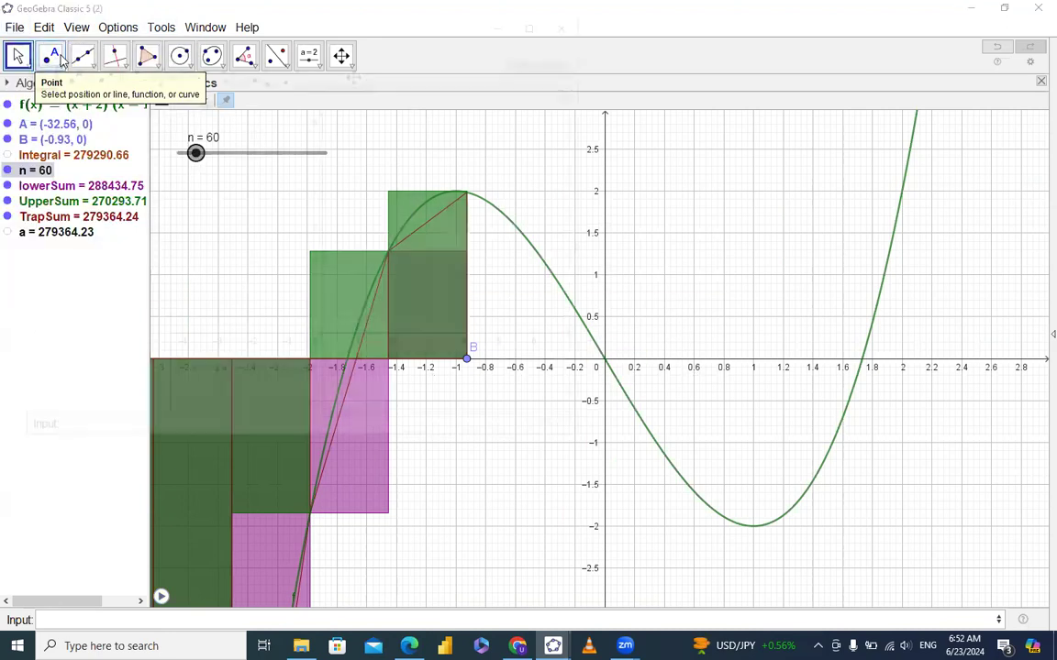
left_click(534, 21)
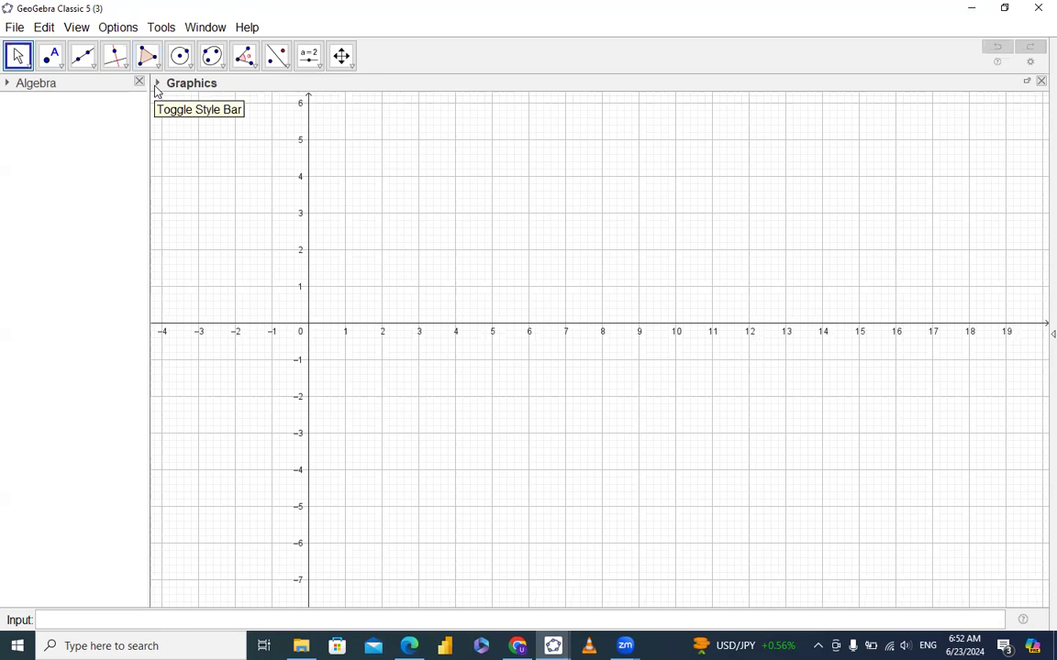
left_click(160, 86)
left_click(195, 102)
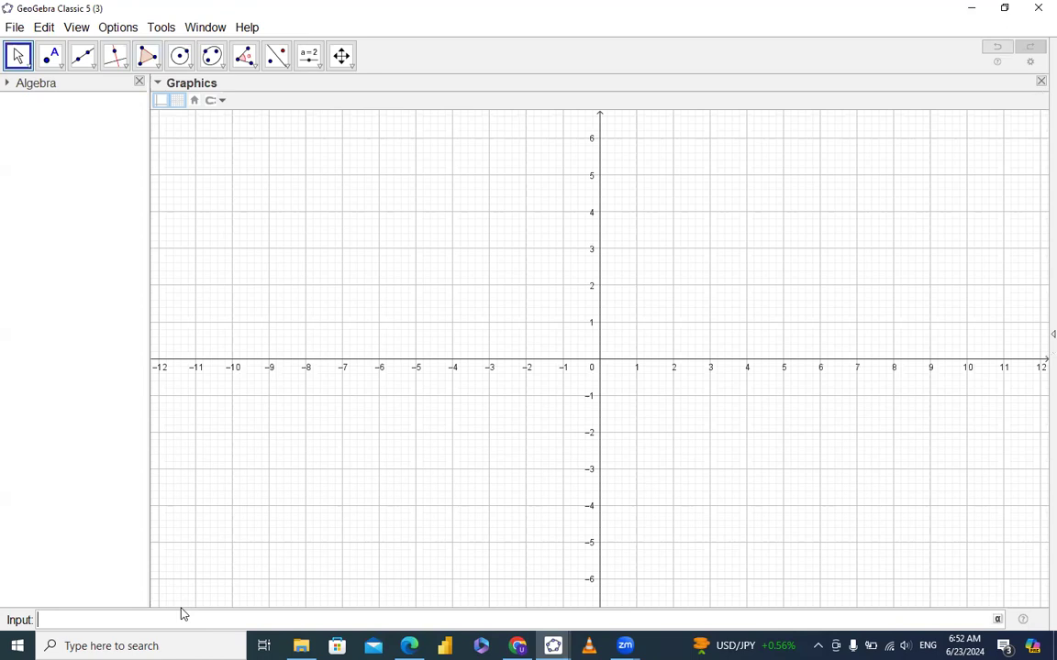
- Plot the quadratic function x^2+2x-4
type("x")
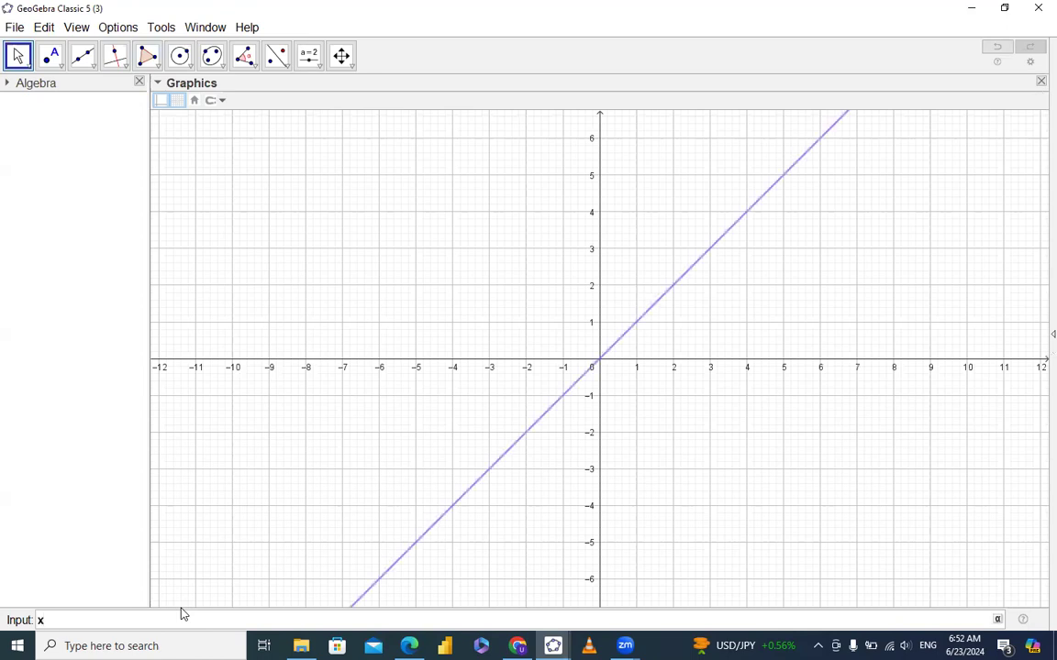
type("^2")
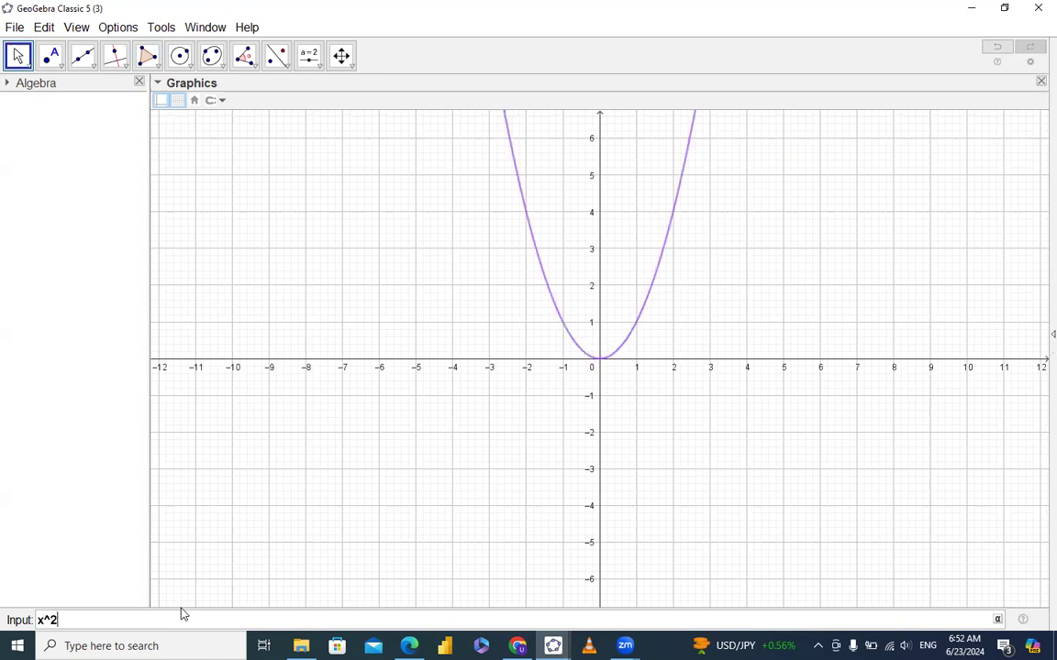
type("+2x")
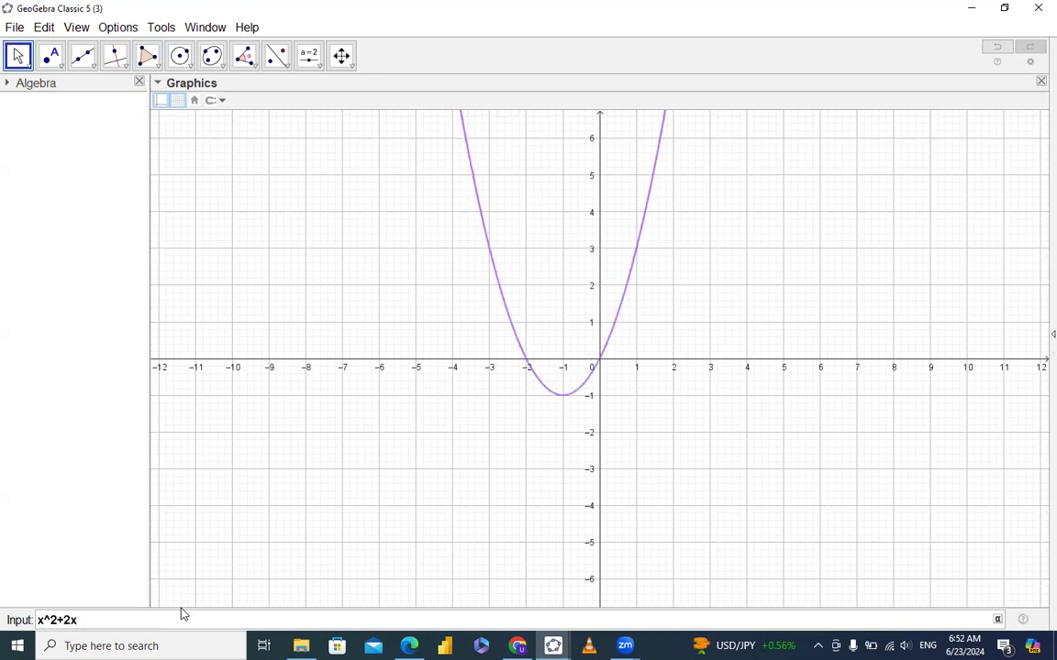
type("-1")
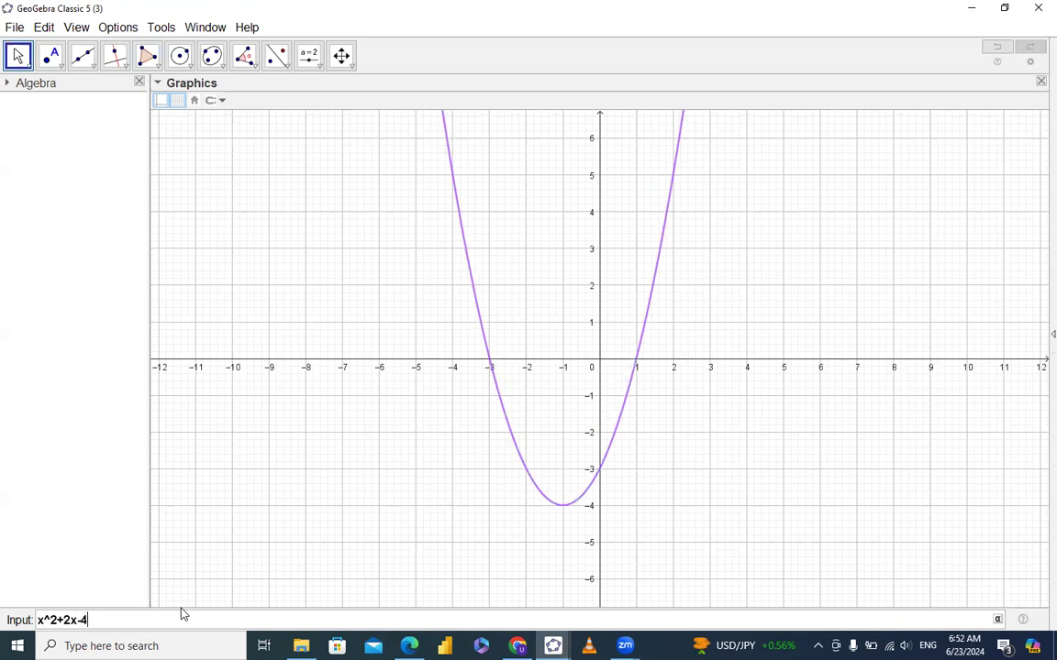
key("Return")
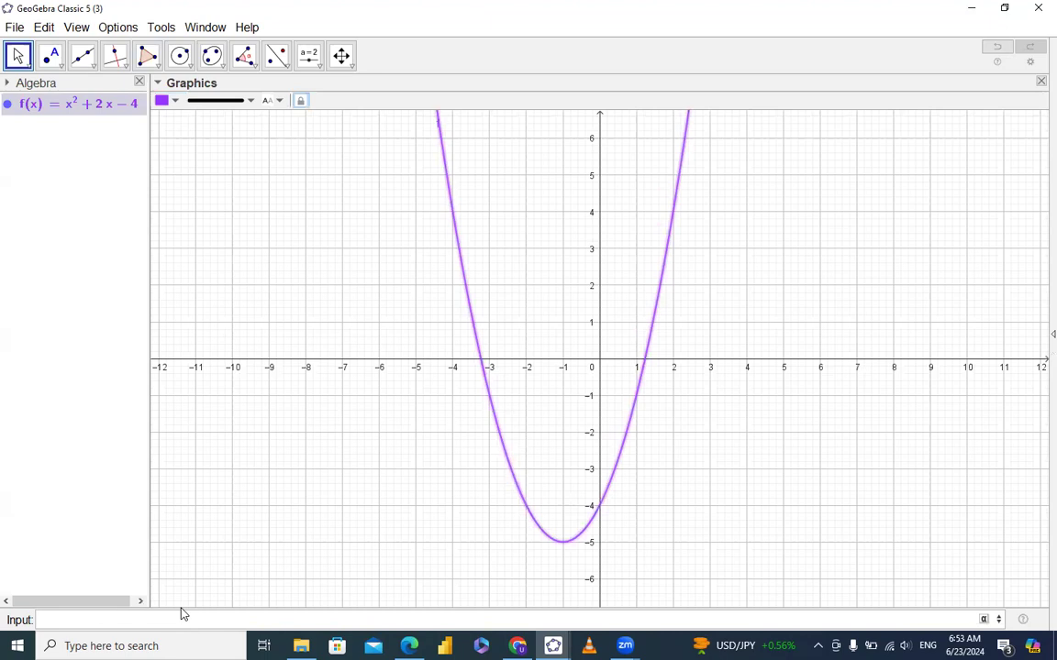
- Plot a second, downward-opening quadratic defined as -x^2-2x
type("-x")
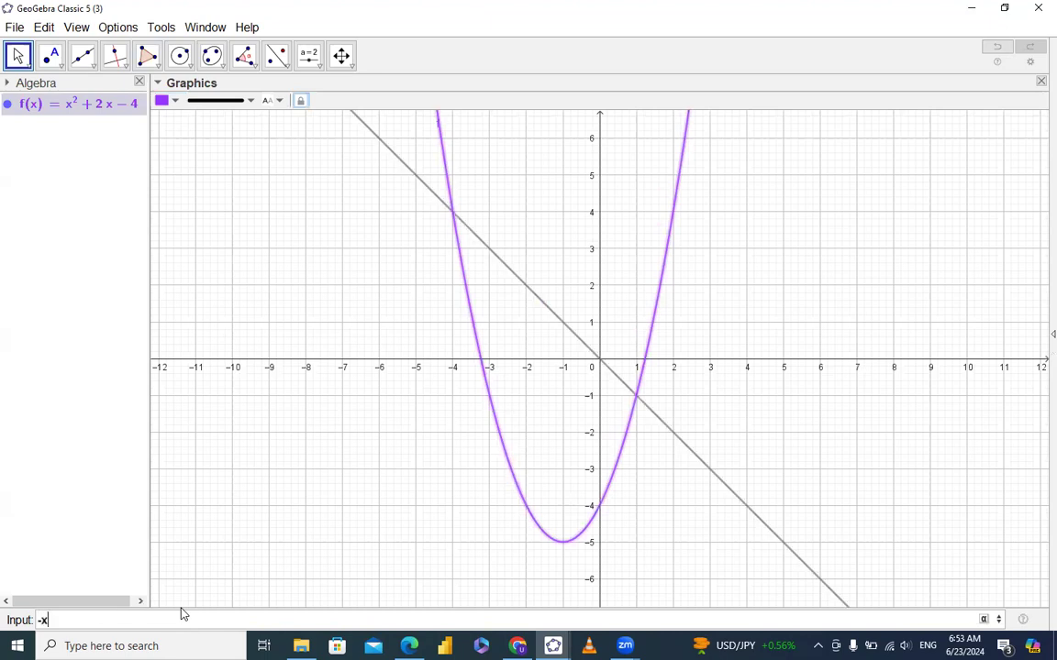
type("^2")
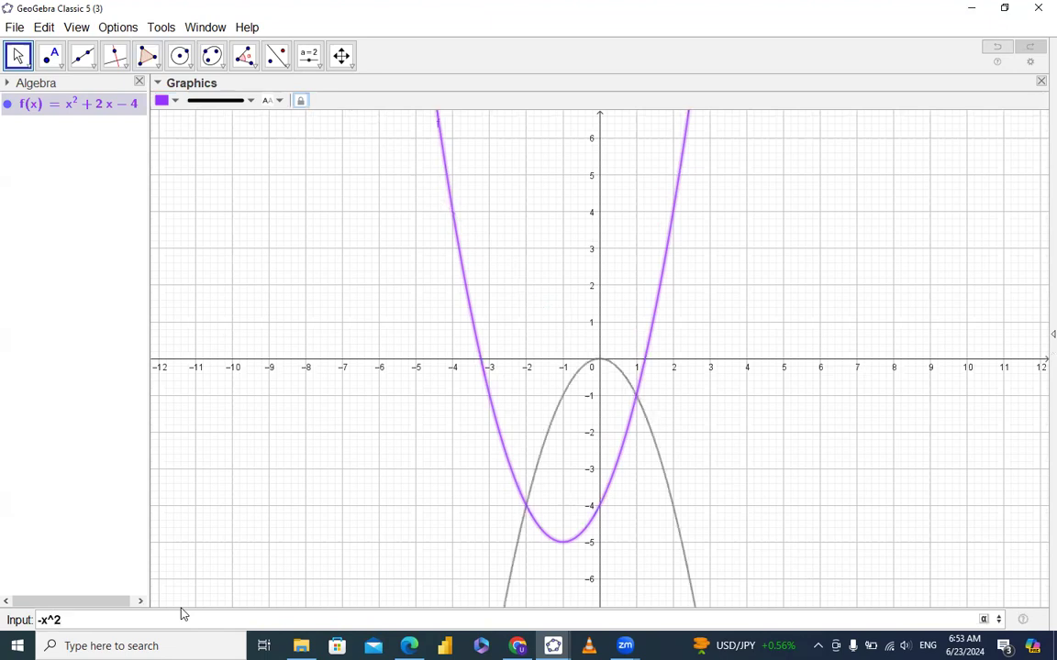
type("+2x")
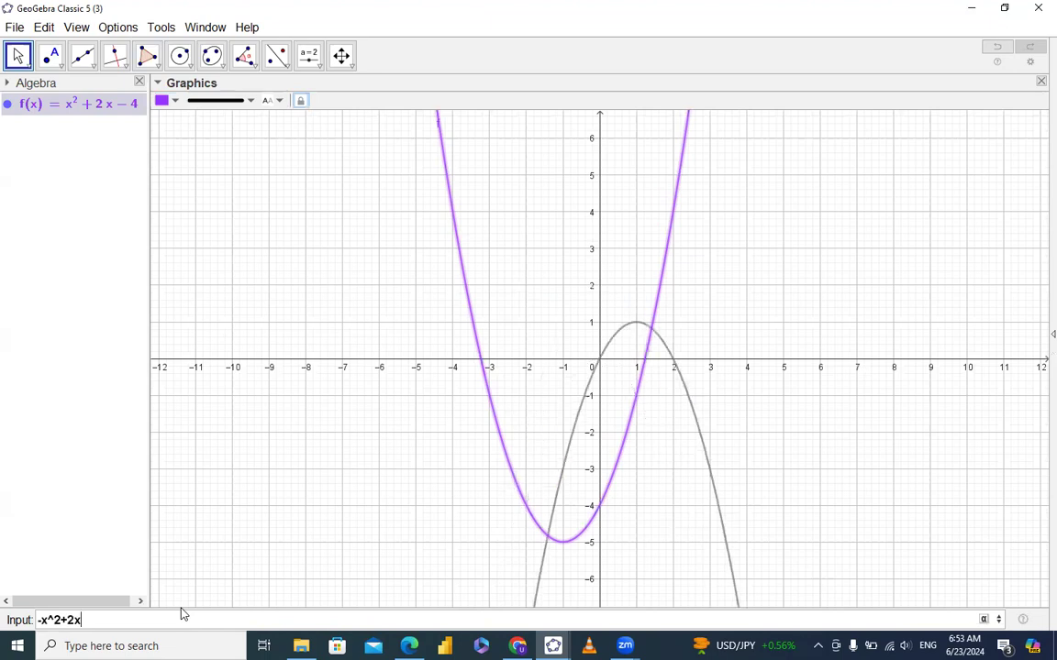
key("BackSpace")
key("BackSpace")
key("BackSpace")
key("BackSpace")
key("BackSpace")
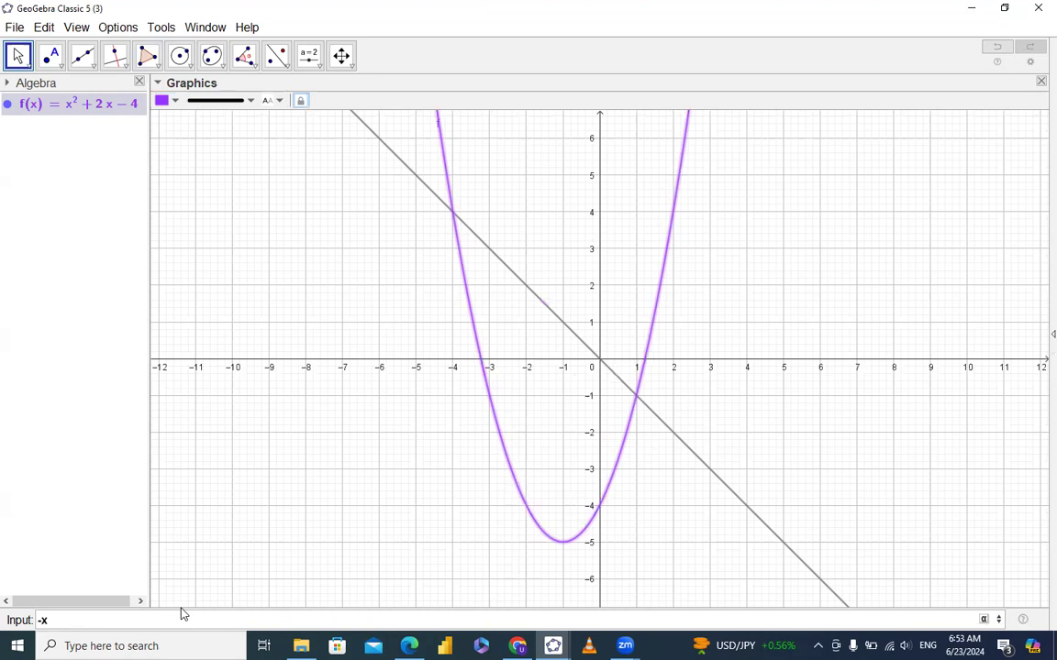
type("-2x")
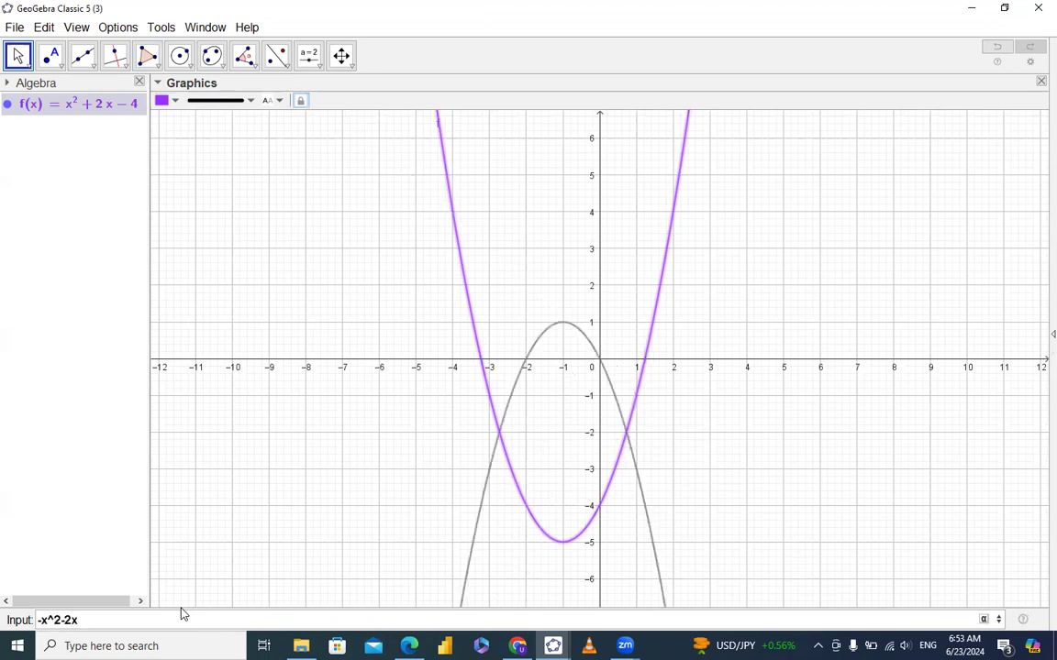
key("Return")
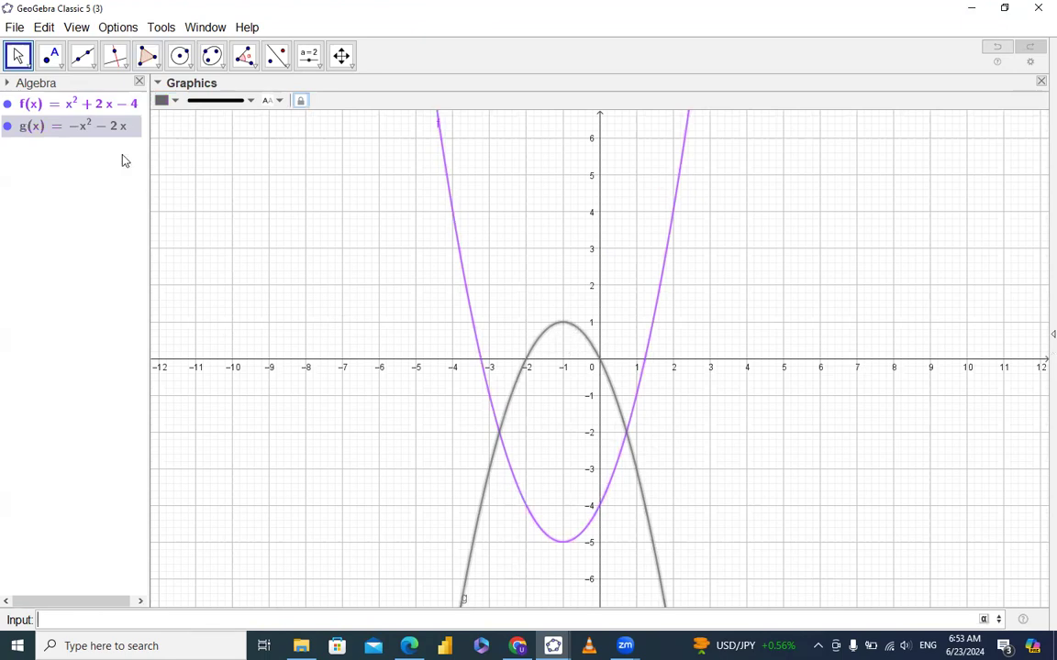
- Redefine function g as -x^2-2x-1 to shift its parabola down
double_click(103, 125)
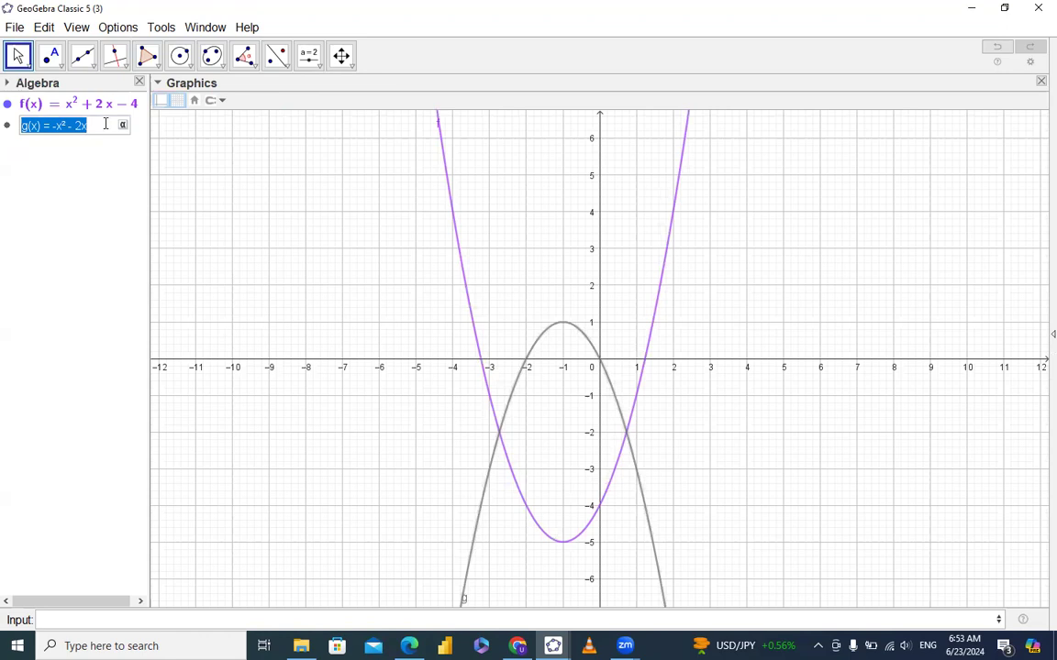
left_click(105, 124)
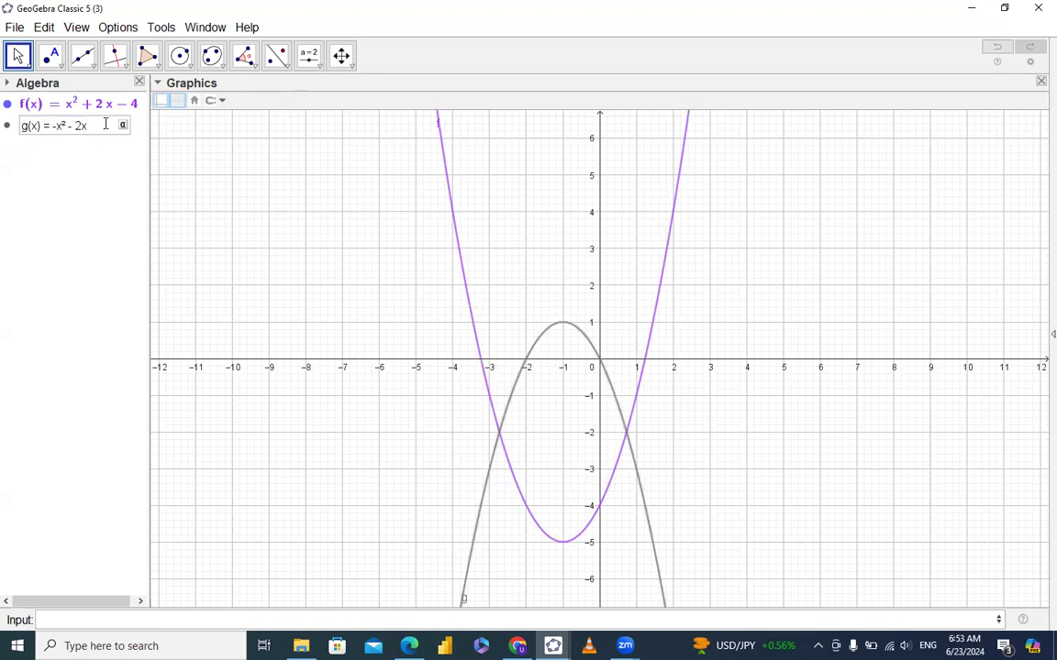
type("+")
key("BackSpace")
type("-1")
key("Return")
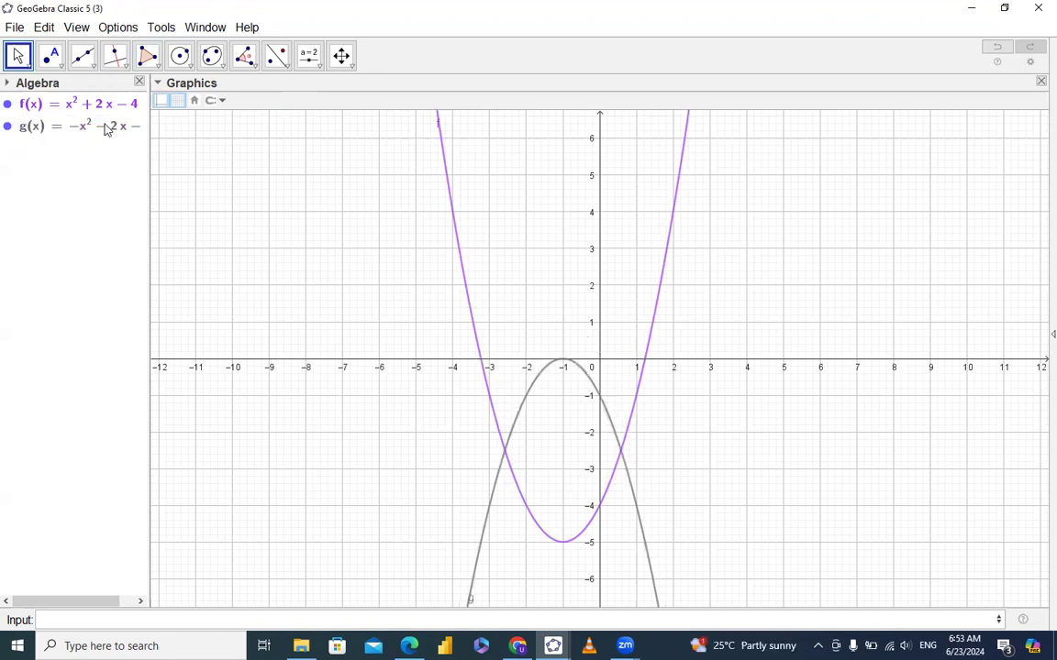
- Change the constant term of g so that the function reads -x^2-2x-2
right_click(106, 129)
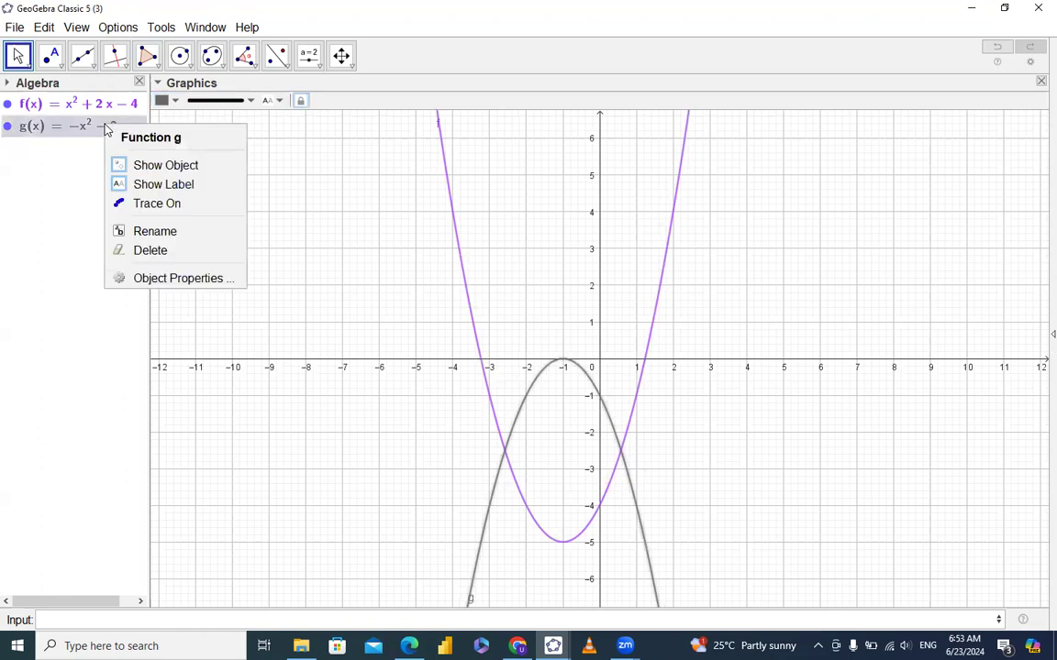
double_click(100, 128)
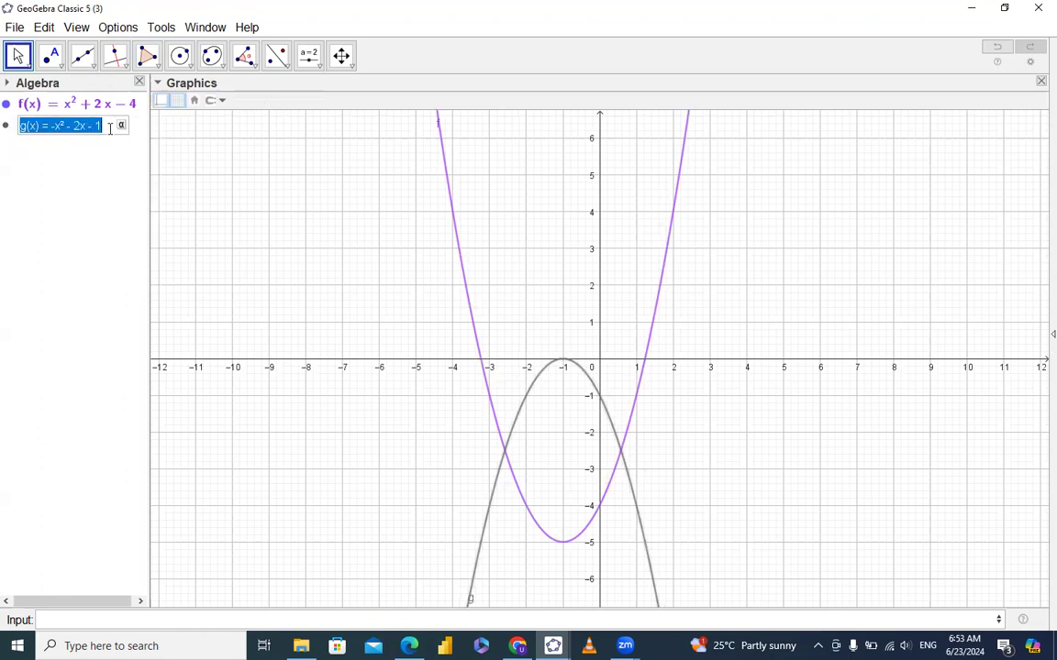
left_click(110, 129)
type("2")
key("Return")
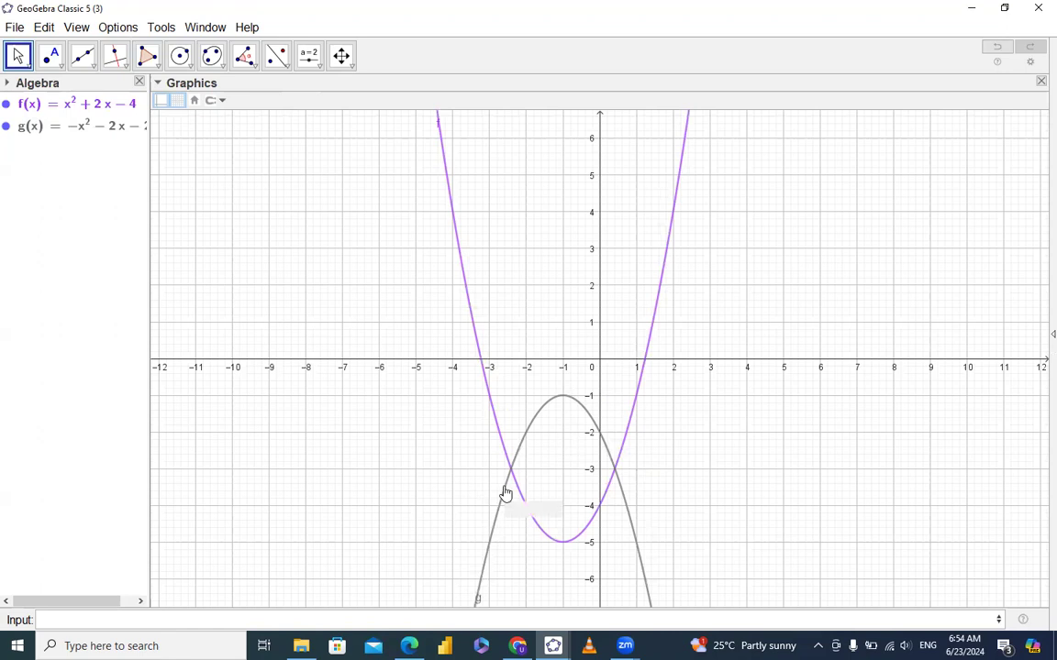
- Create the intersection points of the two parabolas with the command Intersect(f, g)
left_click(245, 618)
type("inters")
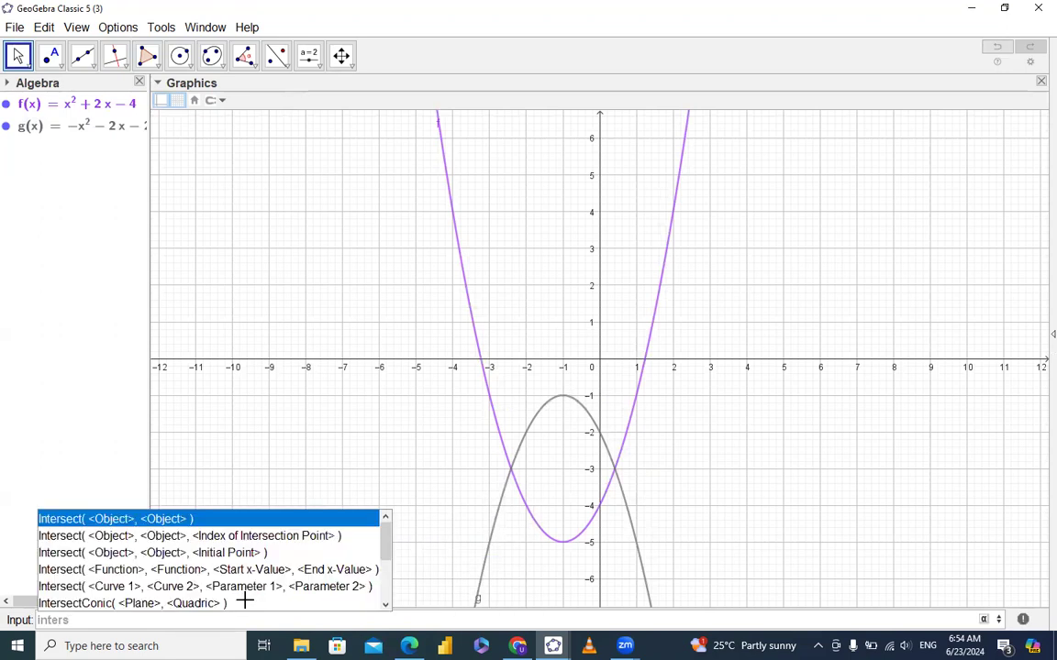
type("\\")
key("BackSpace")
key("Return")
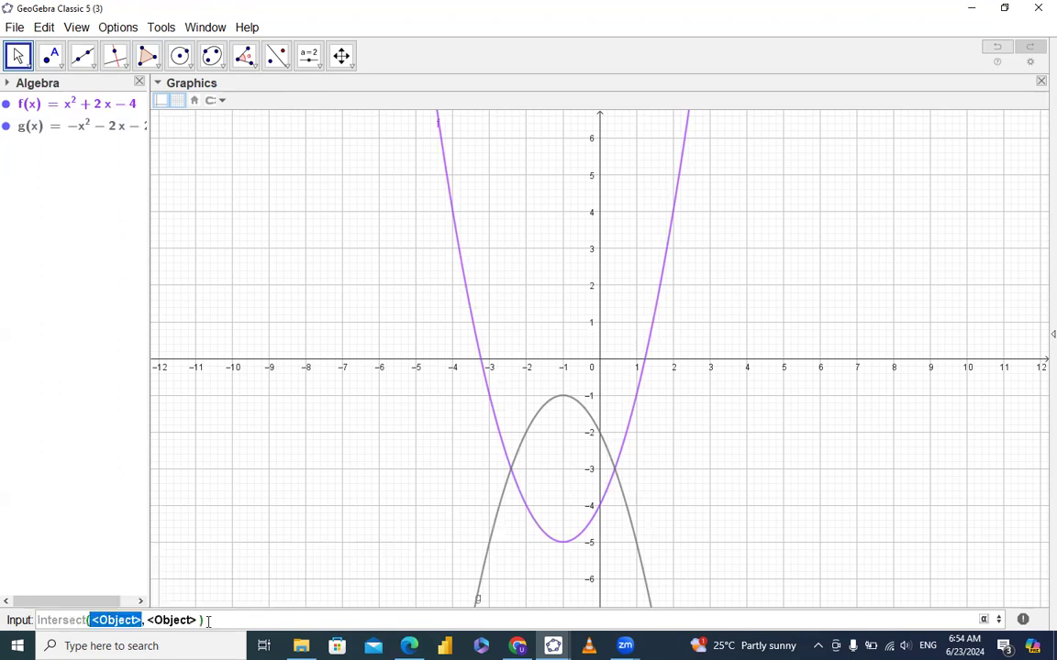
type("f")
key("Tab")
type("g")
key("Return")
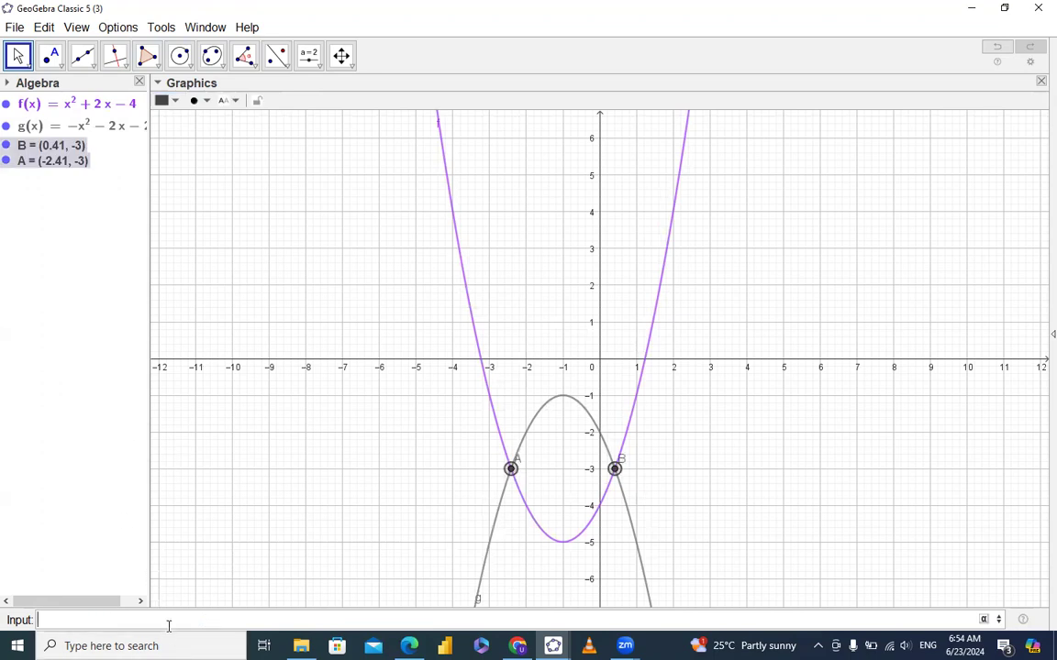
- Compute the integral between f and g from point A to point B with IntegralBetween(f, g, x(A), x(B))
type("inte")
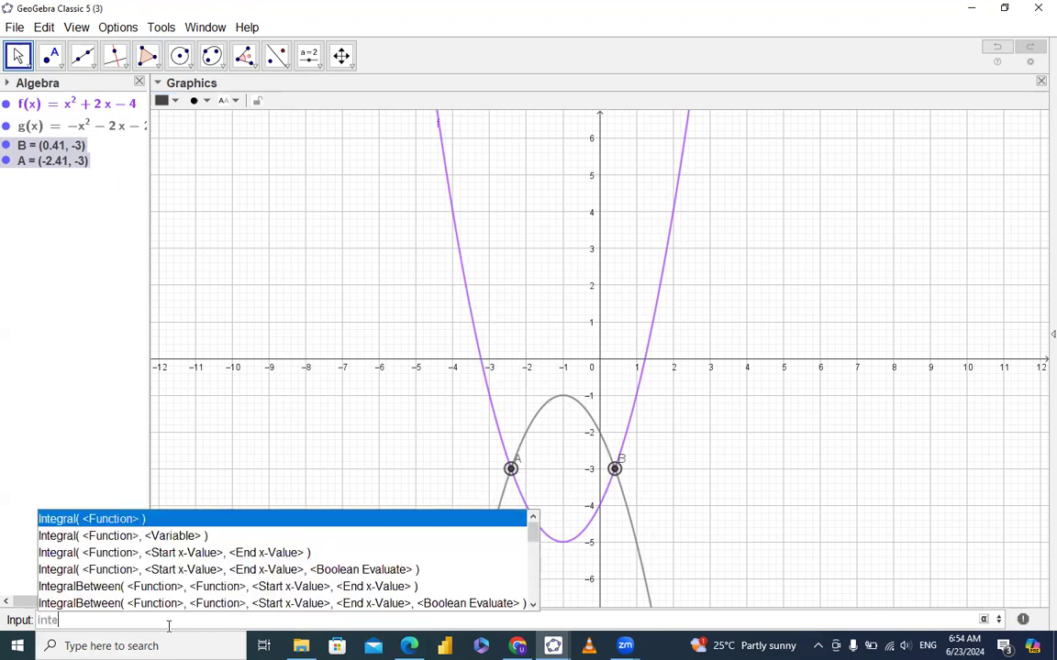
key("Down")
key("Down")
key("Down")
key("Down")
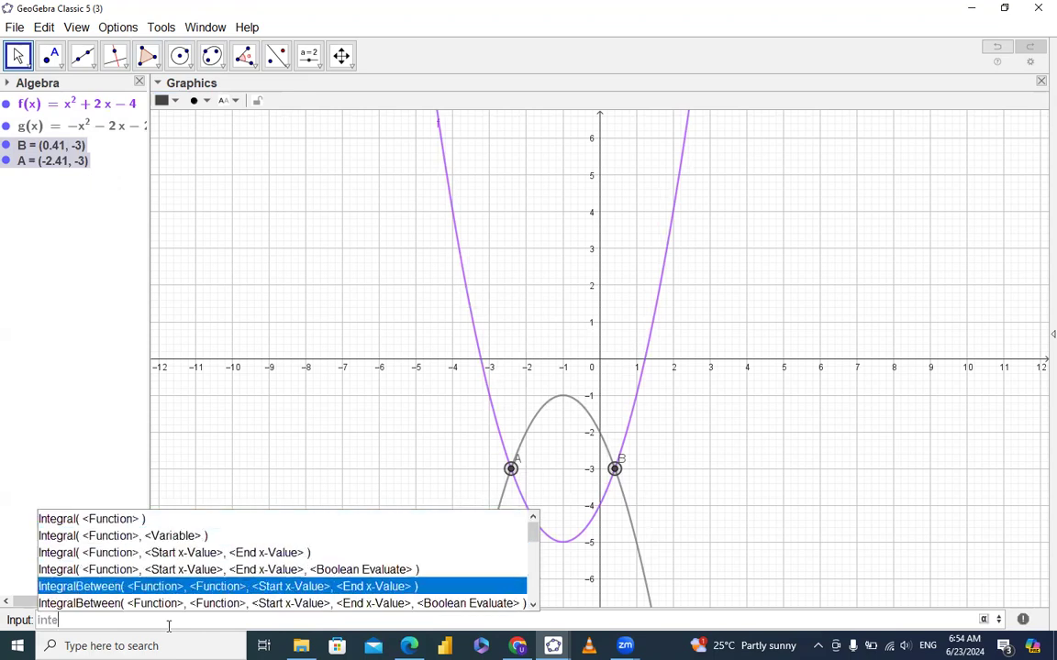
key("Return")
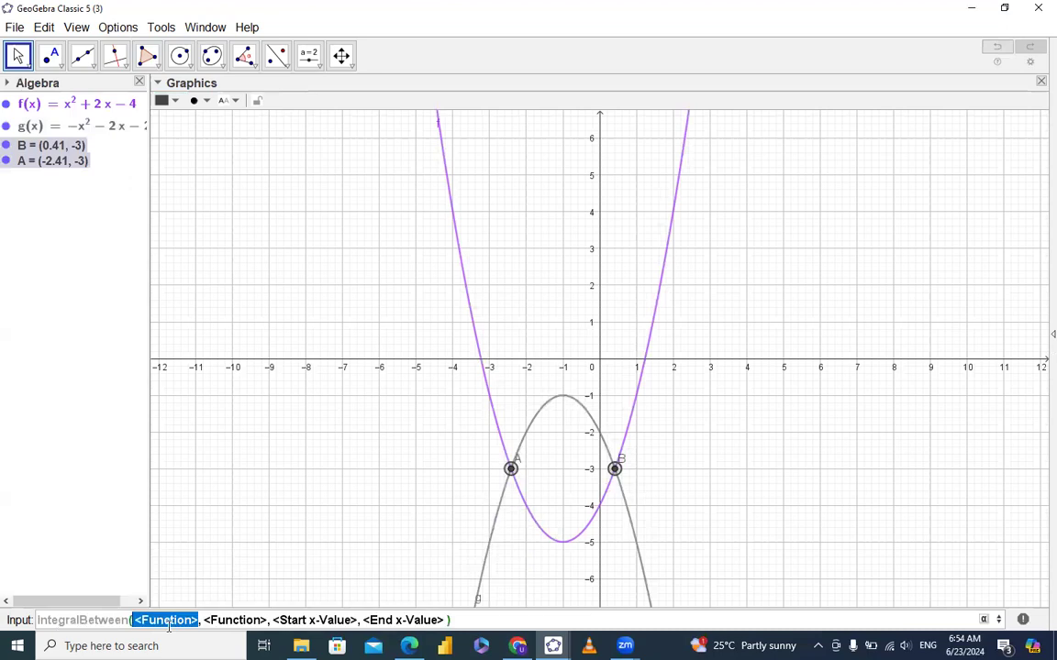
type("f")
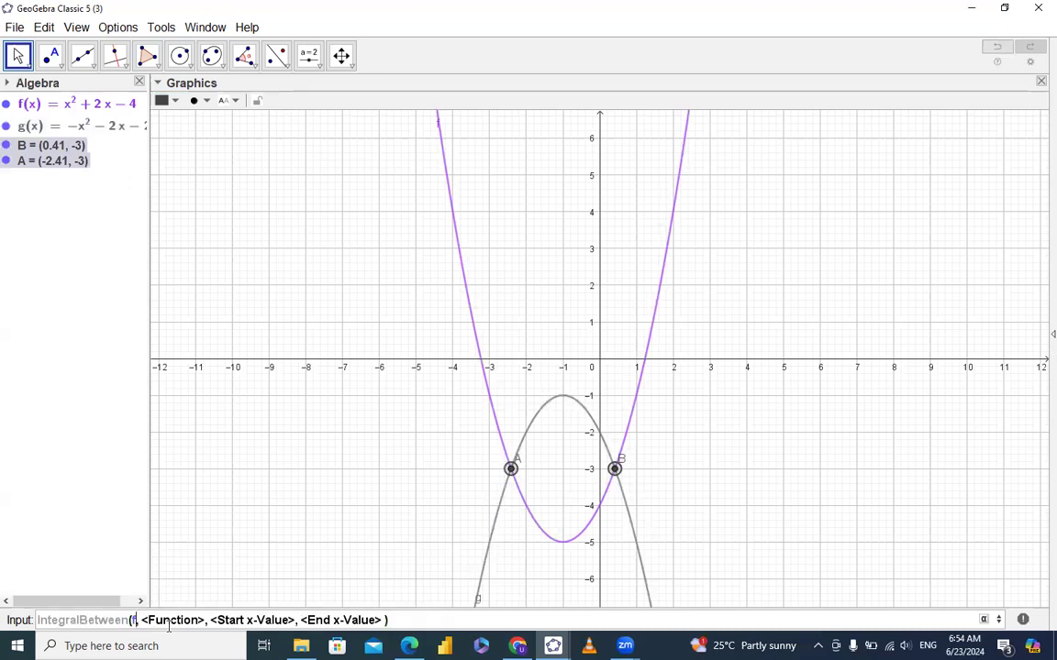
left_click(168, 626)
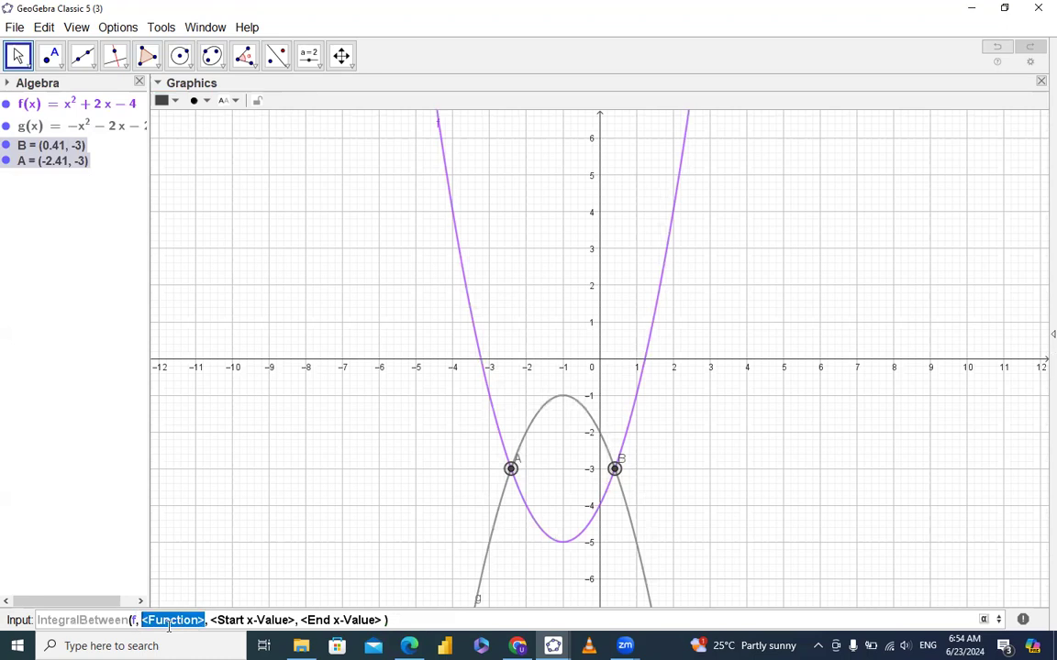
type("g")
key("Tab")
type("x")
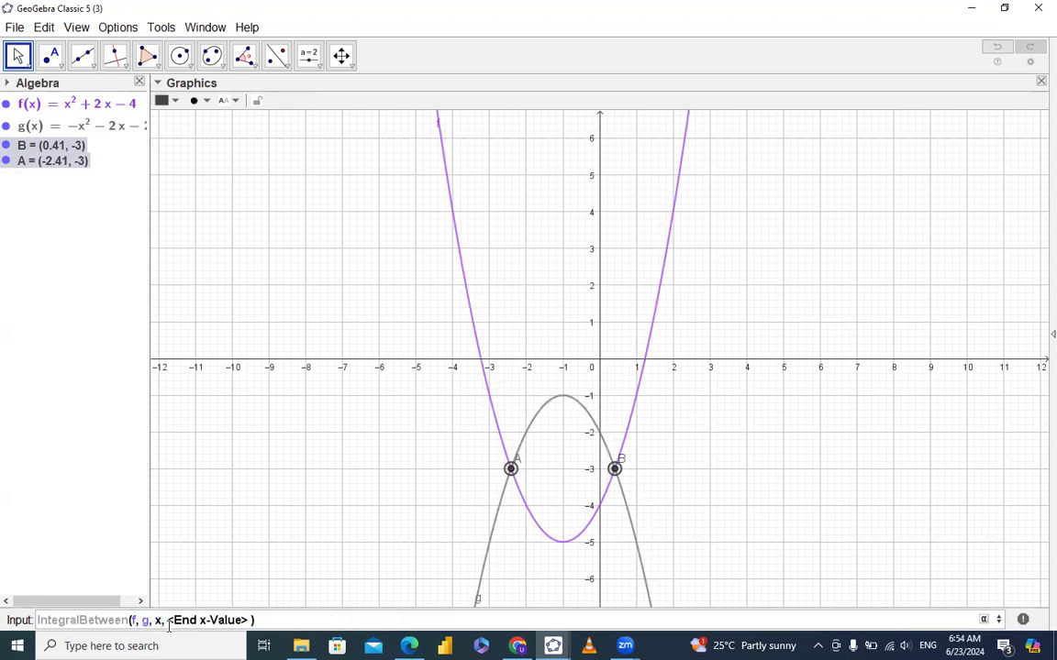
type("(")
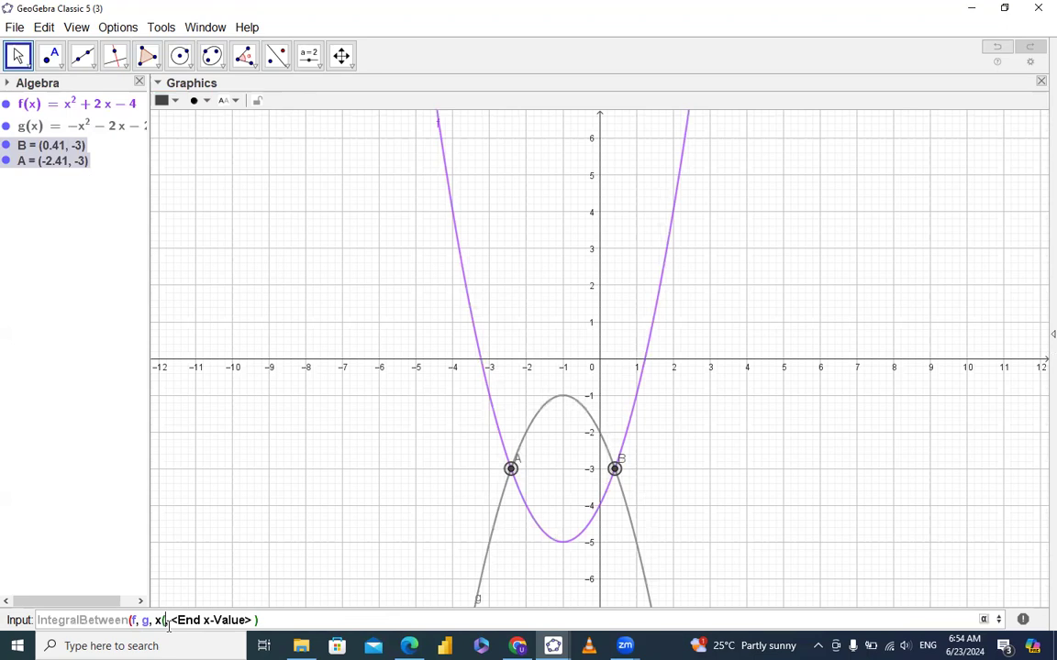
type("A")
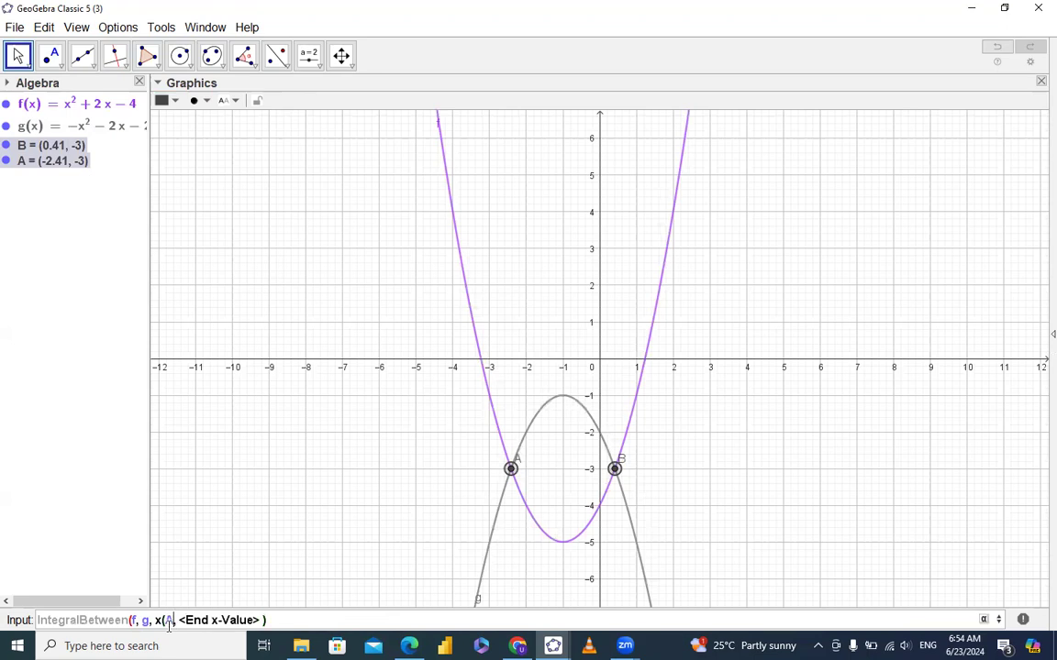
type(")")
key("Tab")
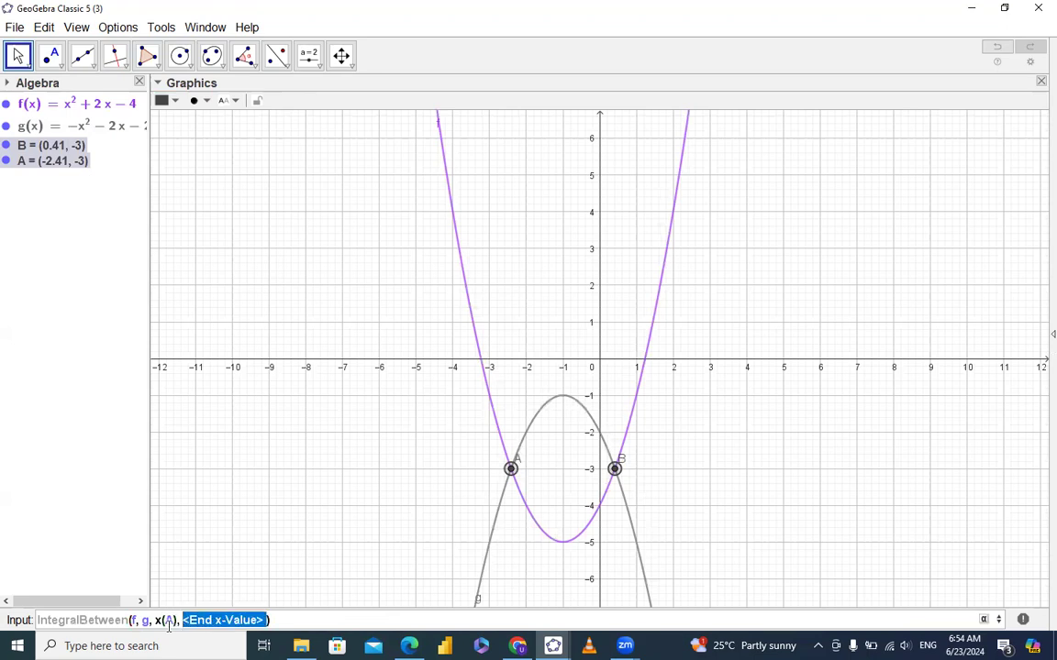
type("x(")
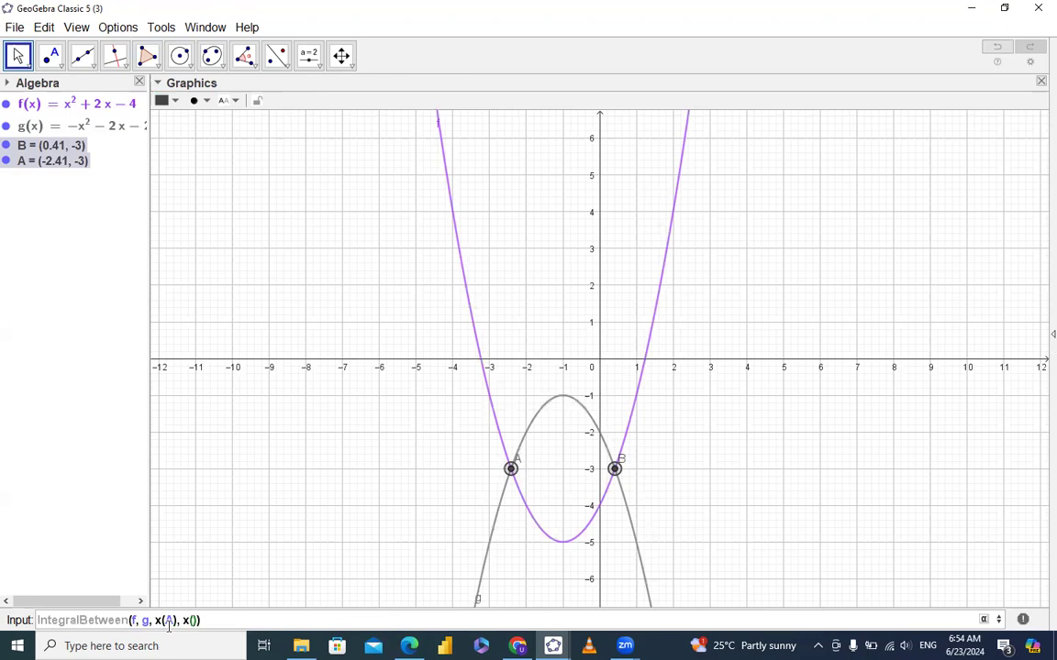
type("B")
key("Return")
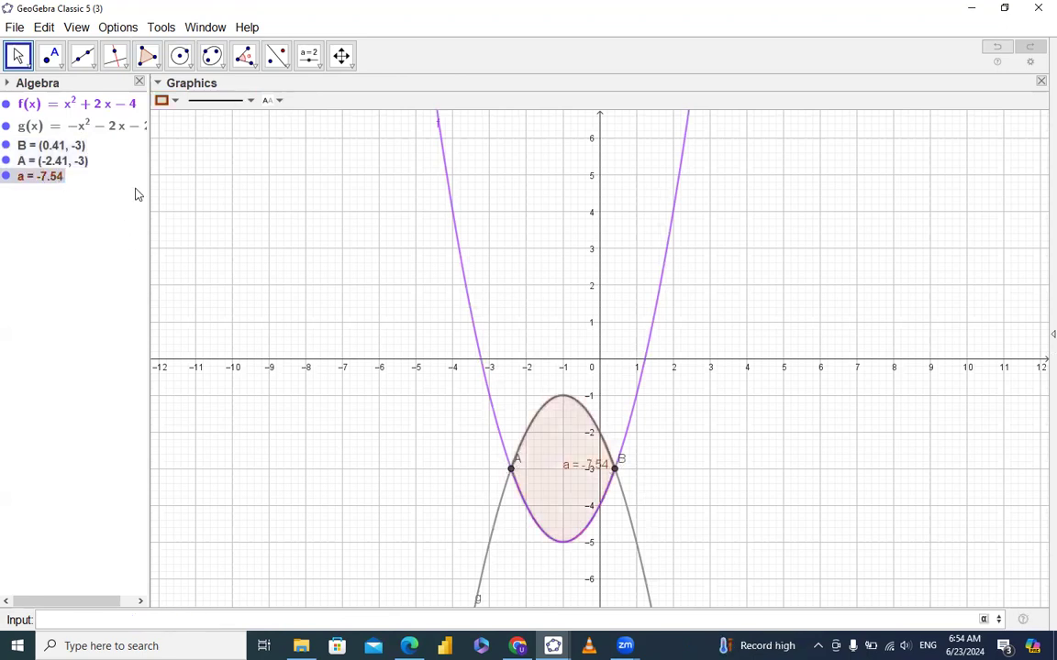
- Raise the fill opacity of the region between the two parabolas to a little over half and deselect it
left_click(163, 101)
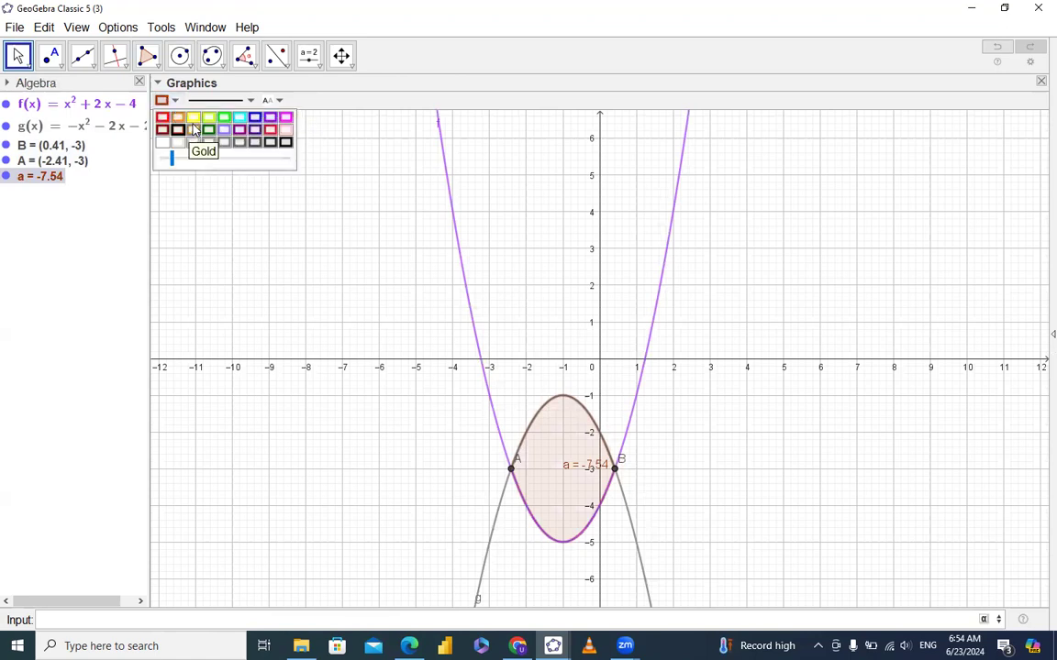
left_click_drag(222, 161, 241, 162)
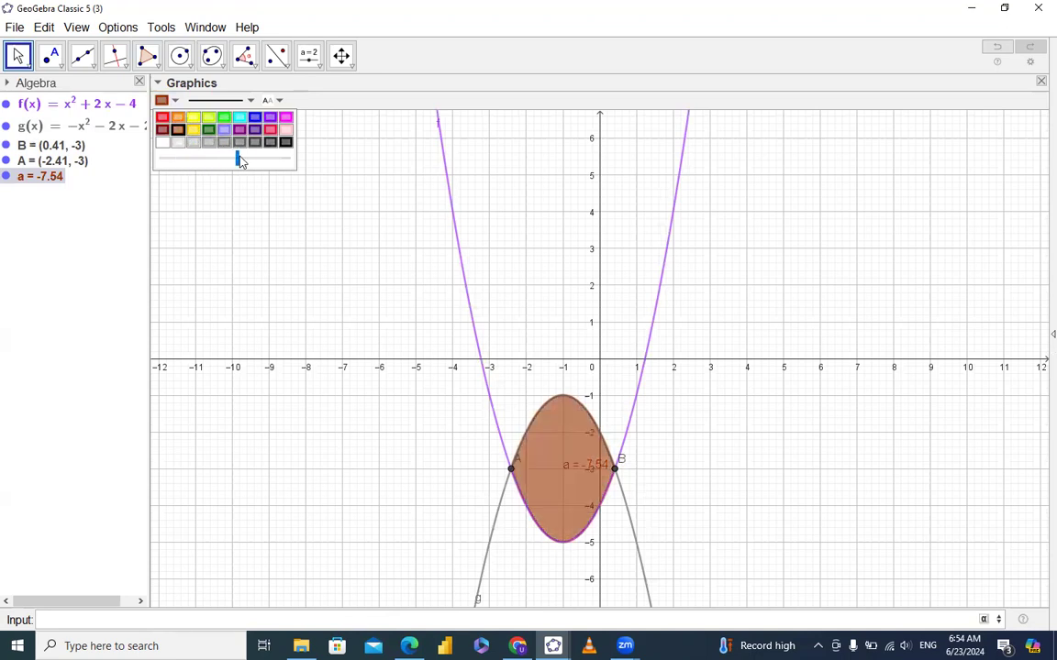
left_click(244, 235)
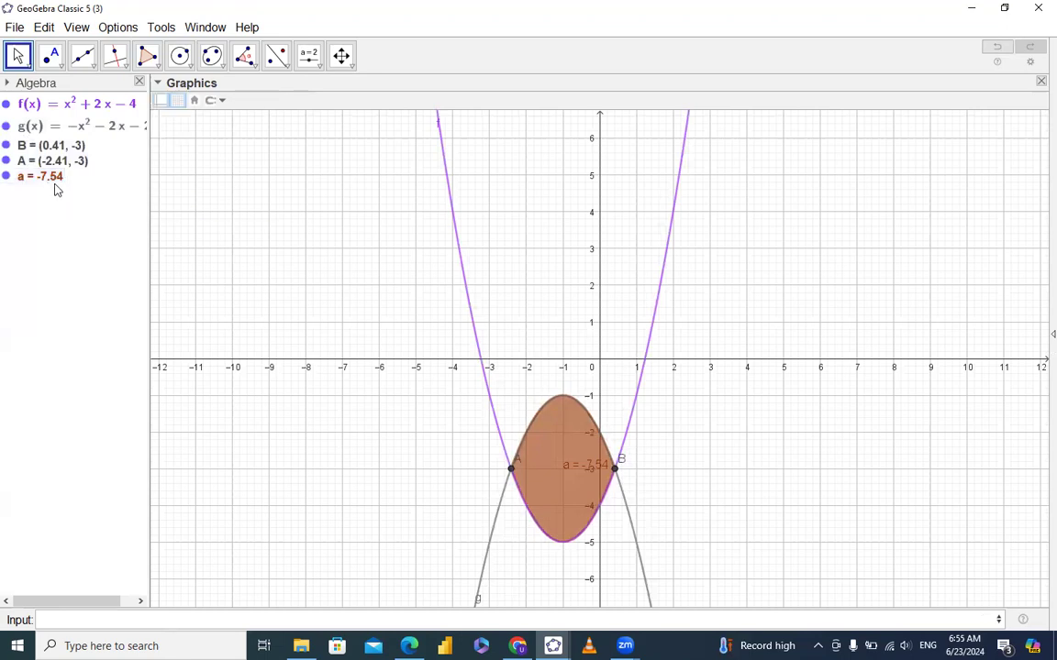
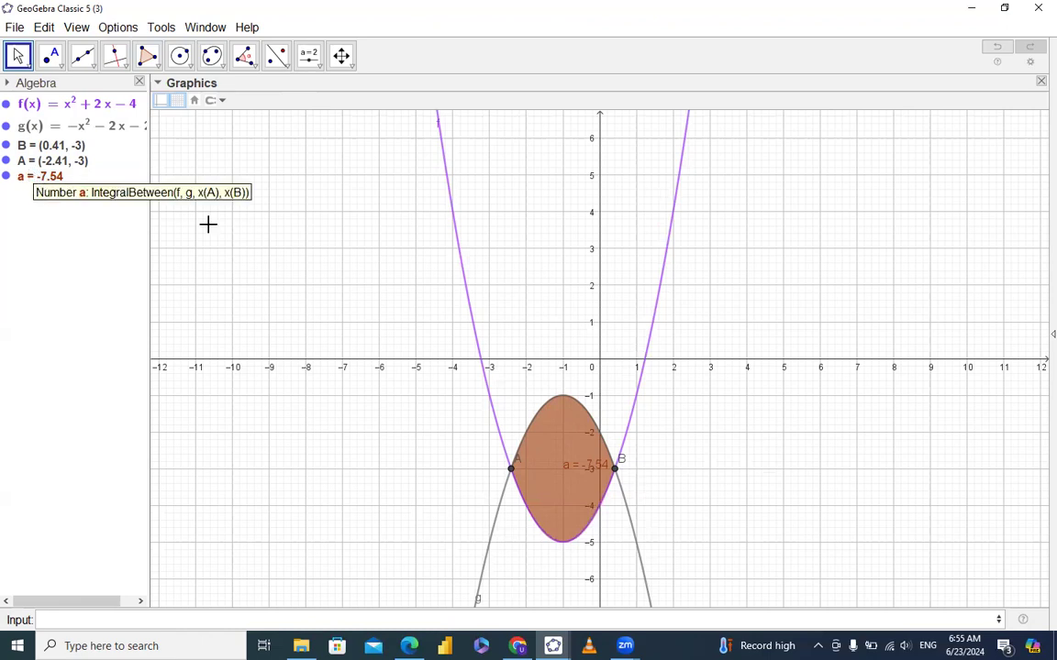
- Compute the integral between g and f from point A to point B with IntegralBetween(g, f, x(A), x(B))
left_click(108, 104)
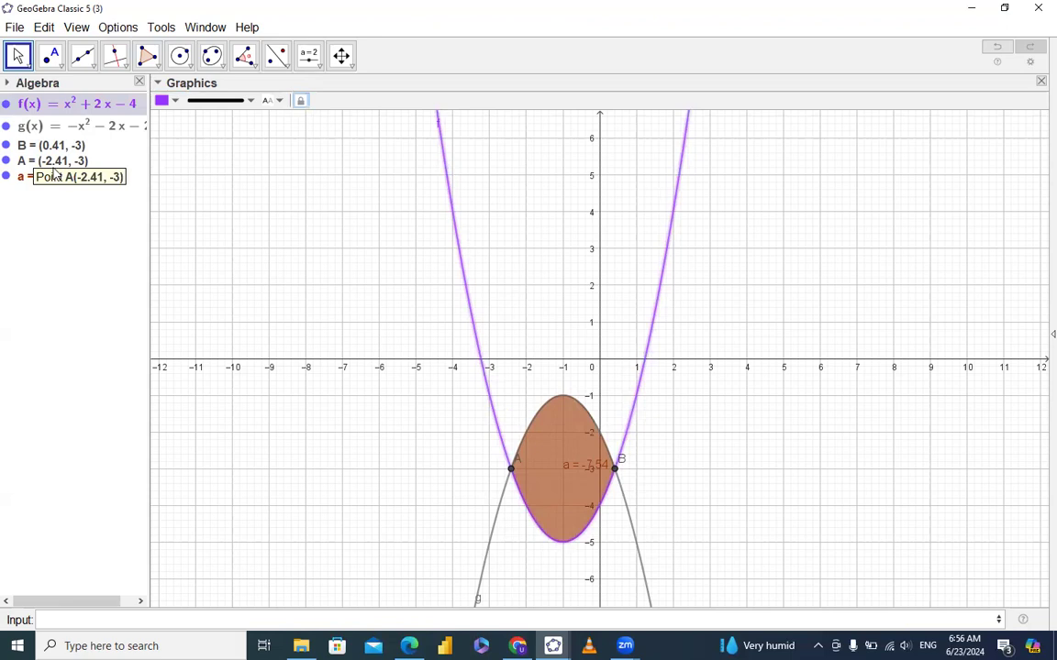
left_click(123, 620)
type("Inte")
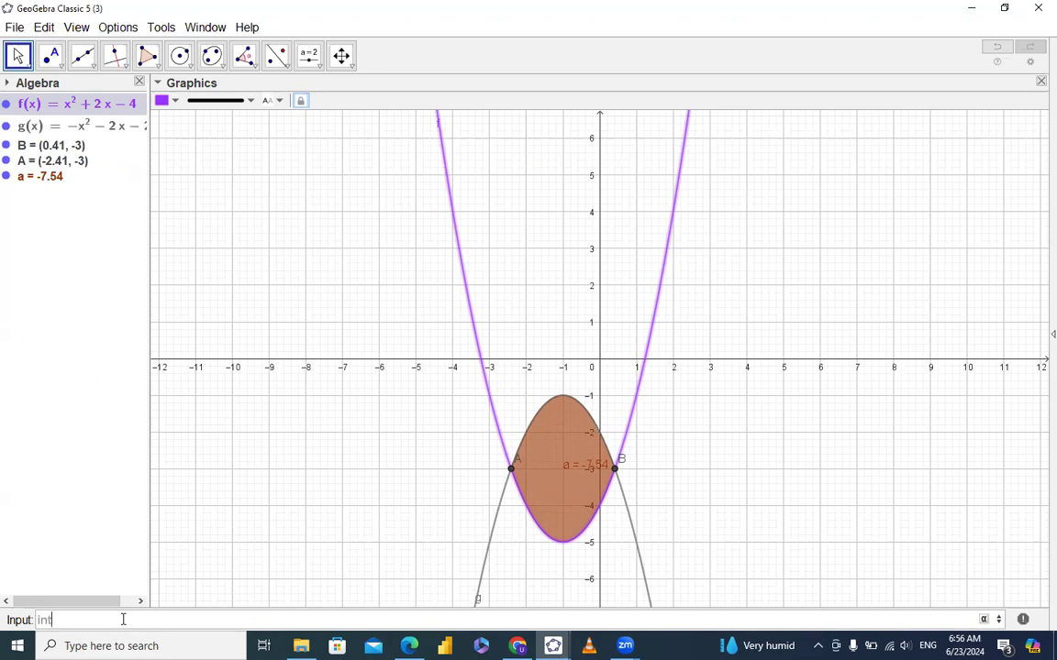
key("Down")
key("Down")
key("Down")
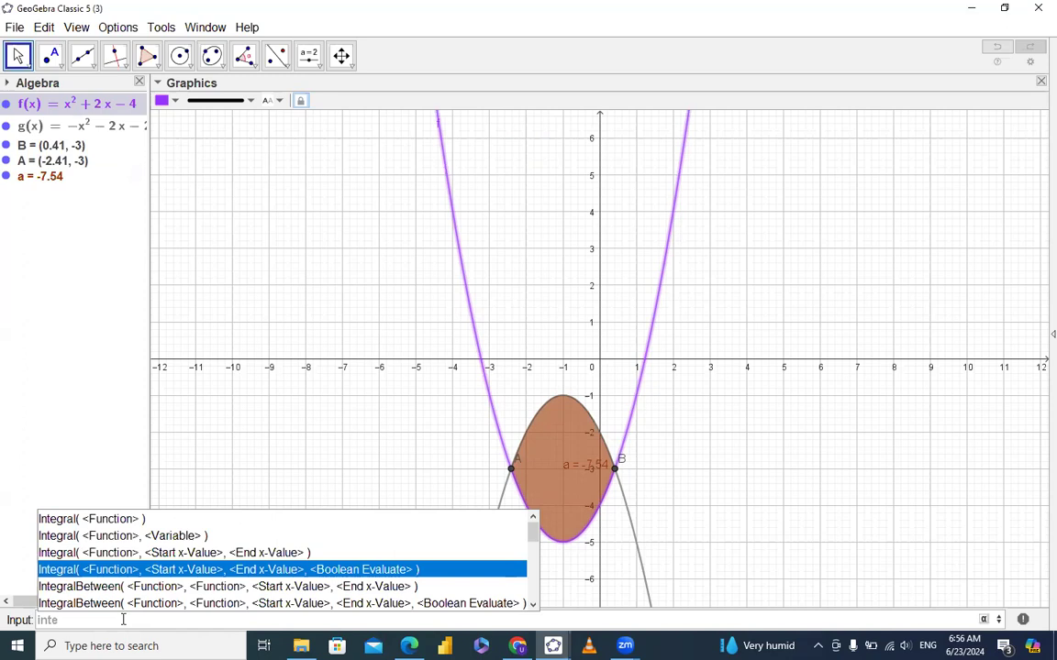
key("Down")
key("Return")
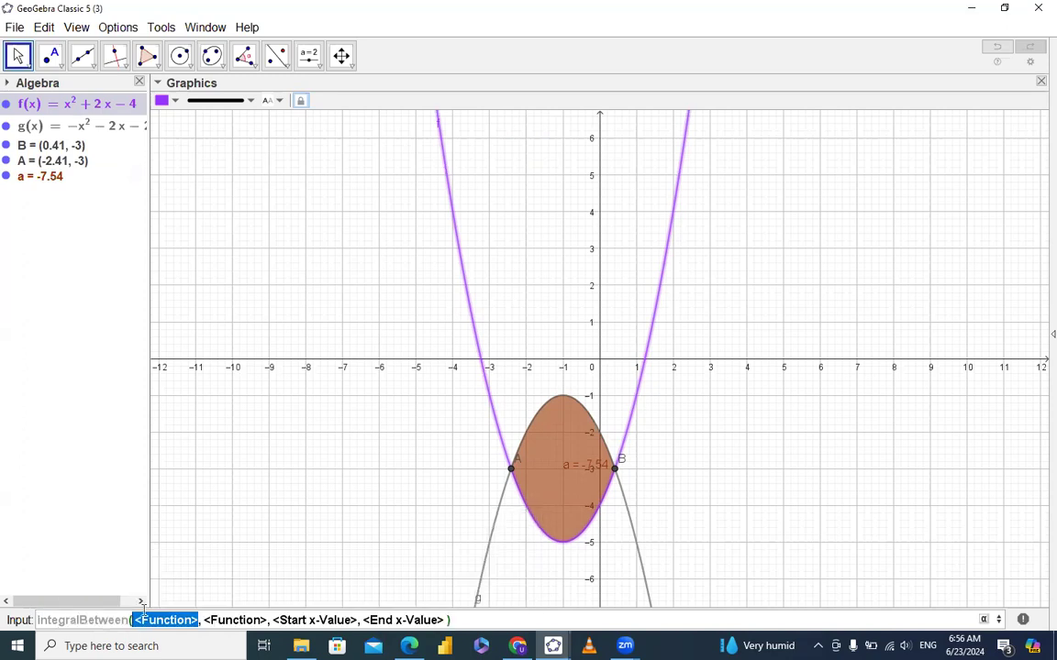
mouse_move(541, 464)
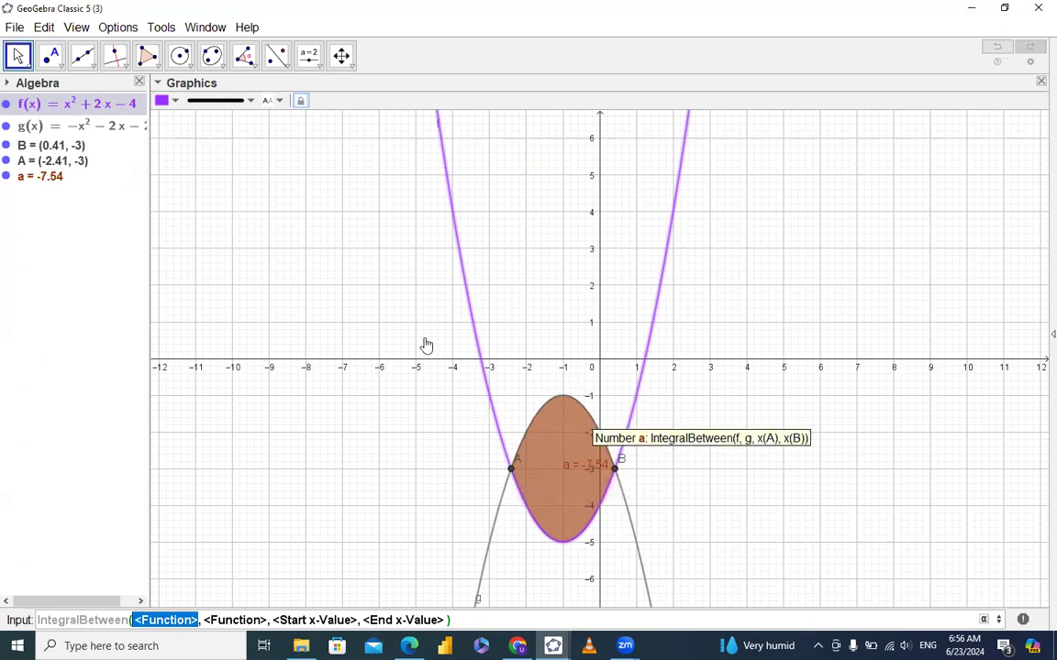
type("g")
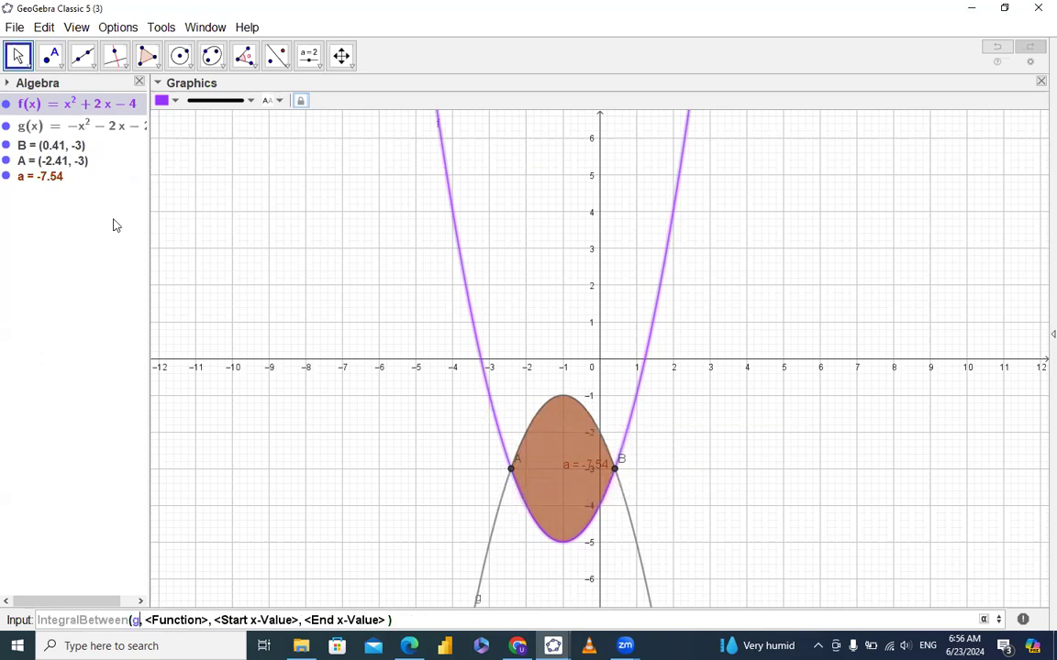
key("Tab")
type("f")
key("Tab")
type("x")
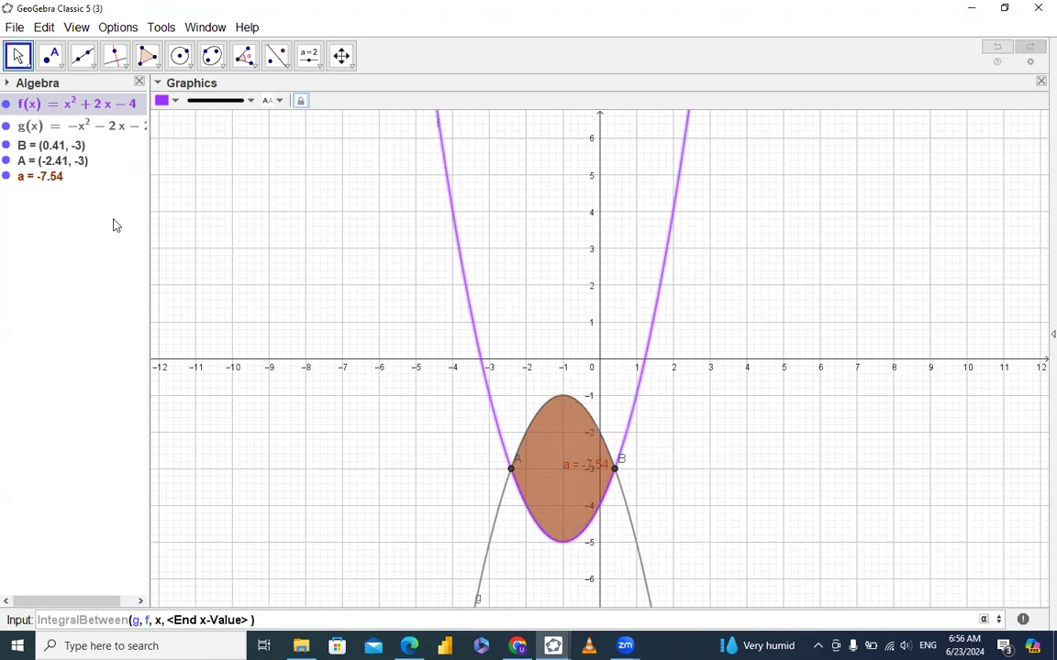
type("(A)")
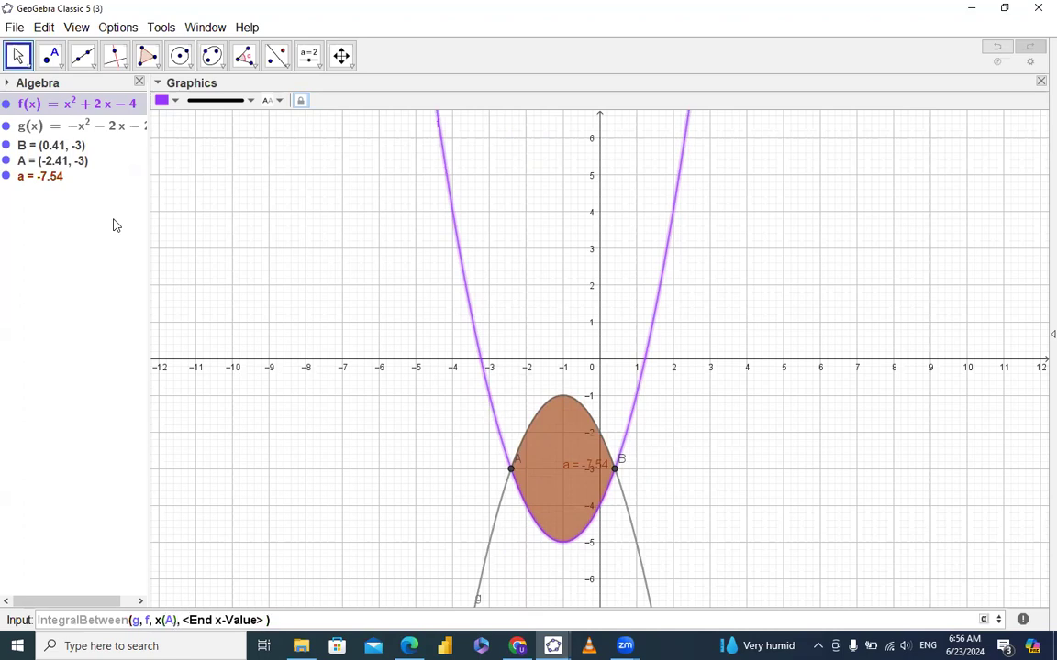
key("Tab")
type("x(")
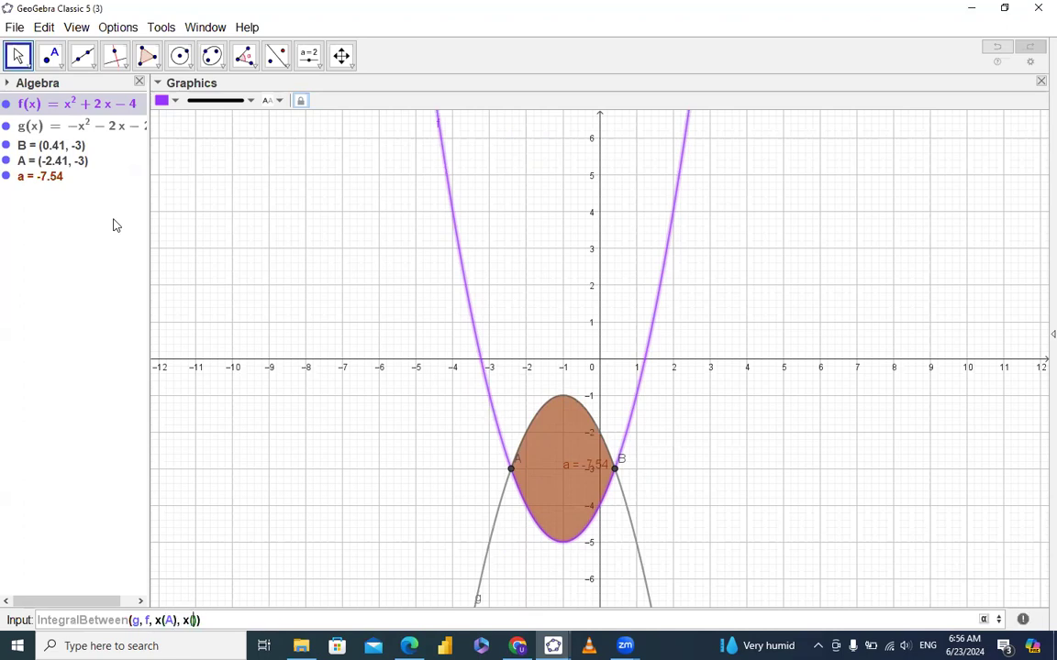
type("B")
key("Right")
key("Return")
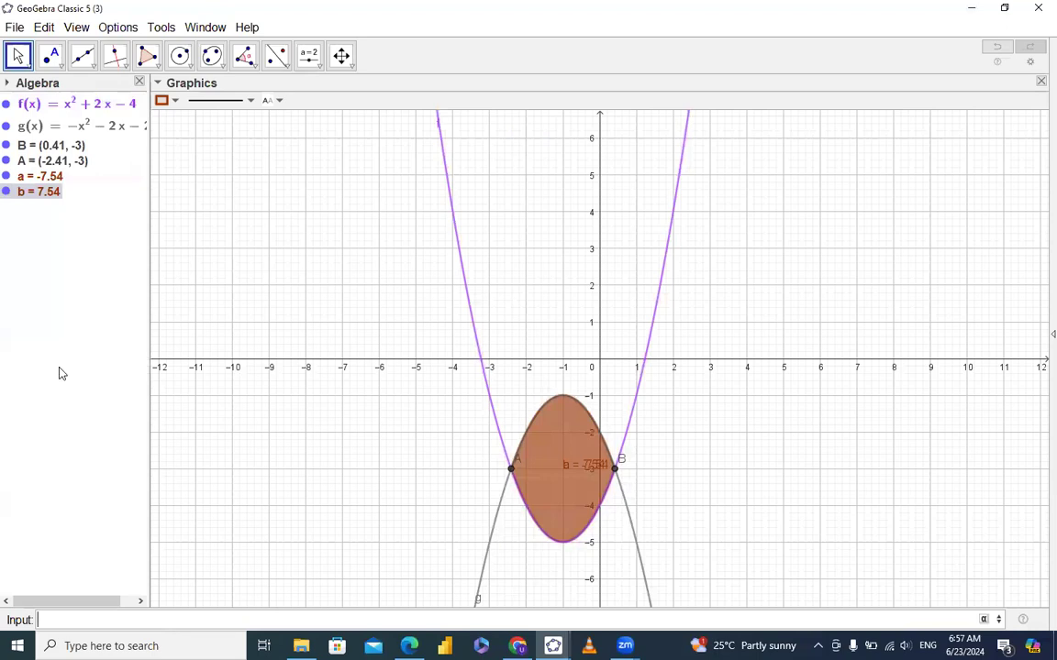
- Hide both integrals, points A and B, and the functions g and f from the graph
left_click(6, 176)
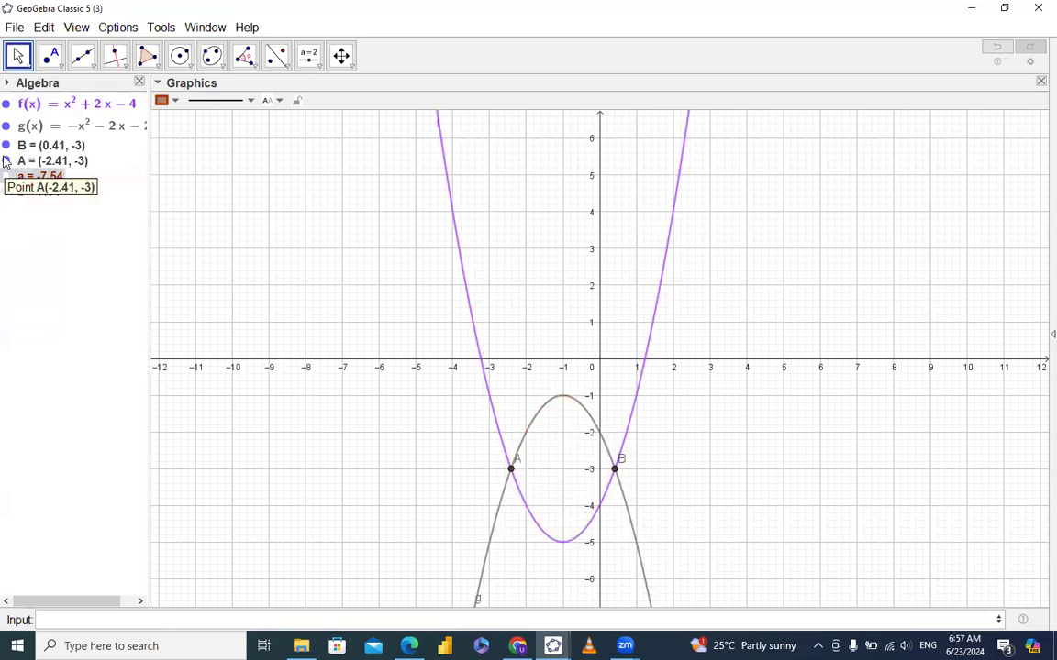
left_click(5, 160)
left_click(5, 145)
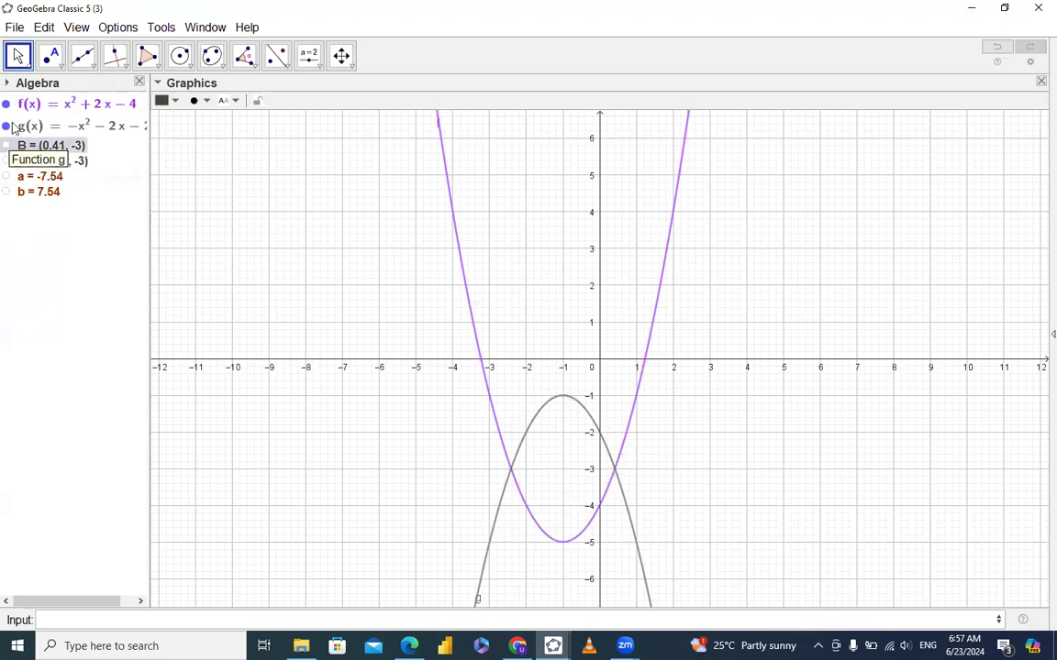
left_click(8, 127)
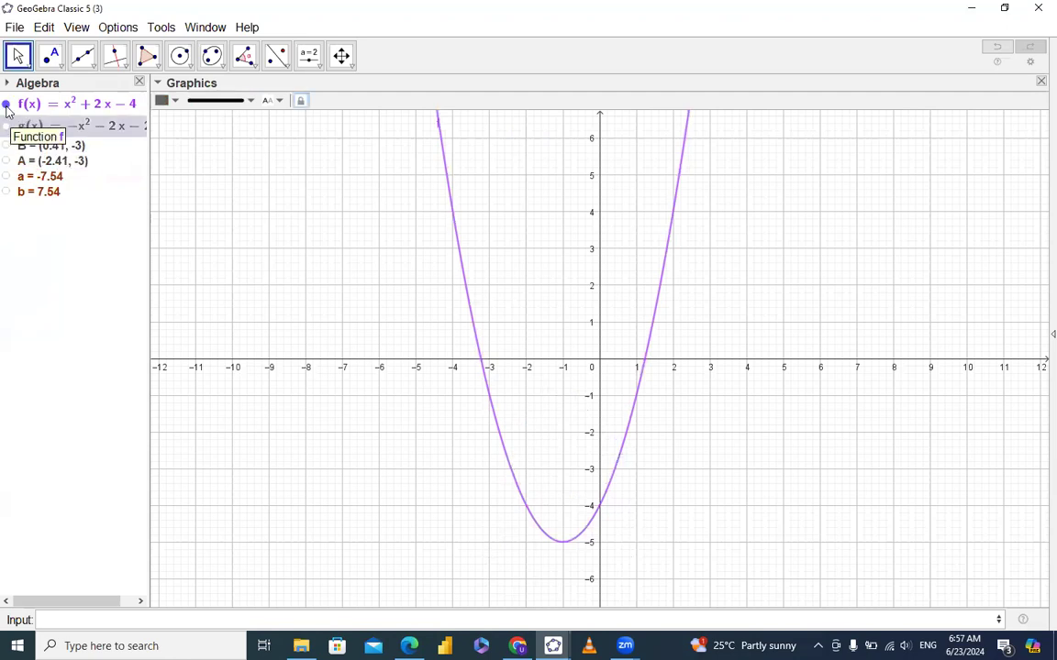
left_click(6, 104)
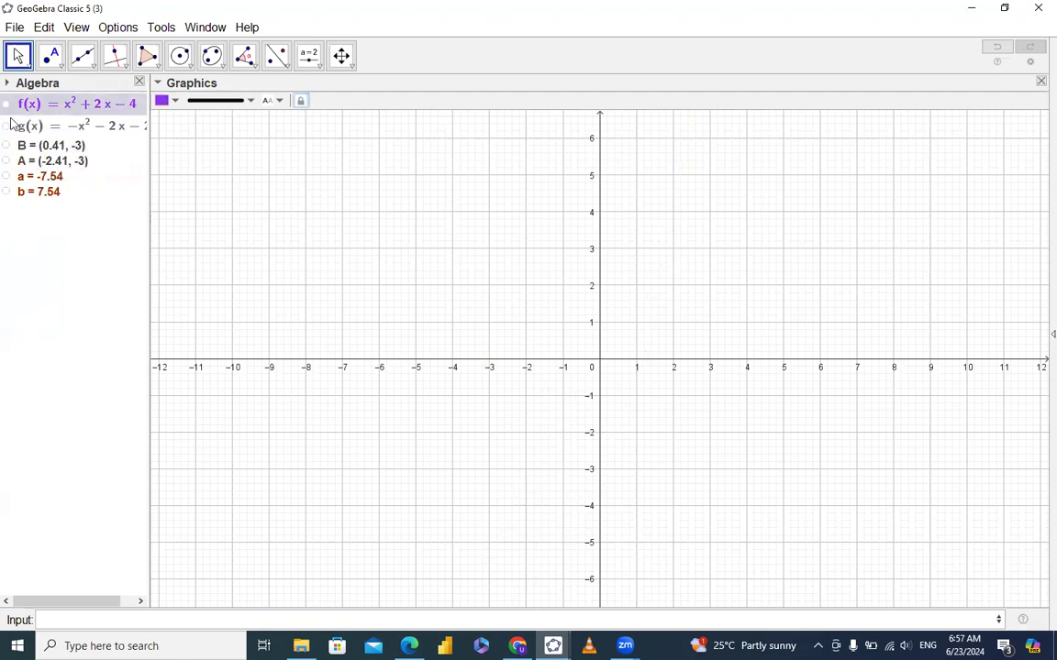
- Plot the upward-opening parabola 4x^2 as a new function
left_click(114, 621)
type("4x^2")
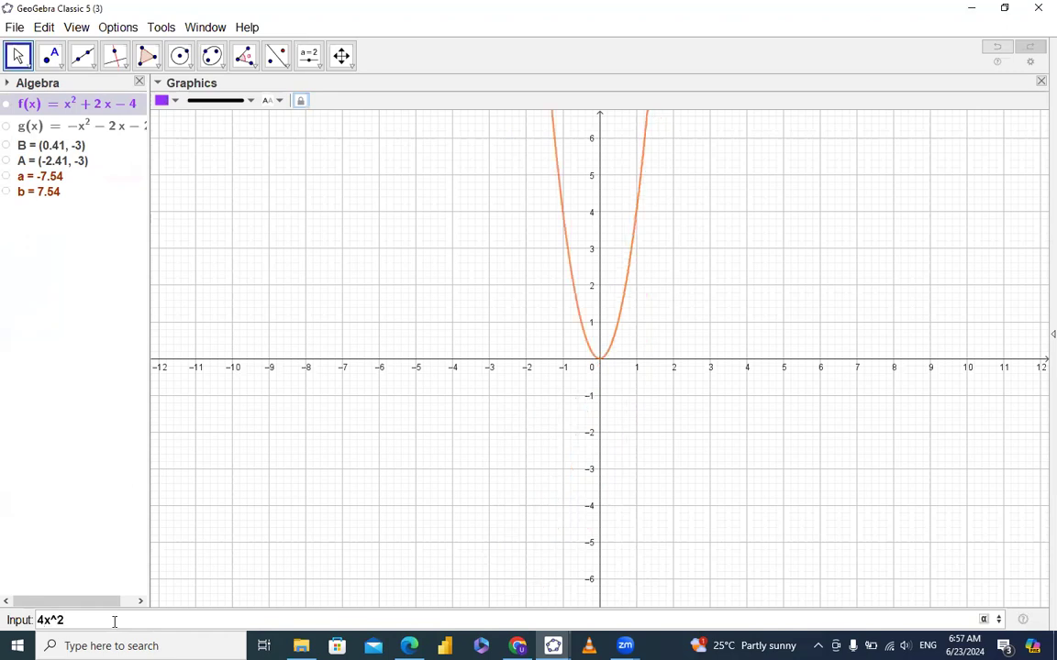
key("Return")
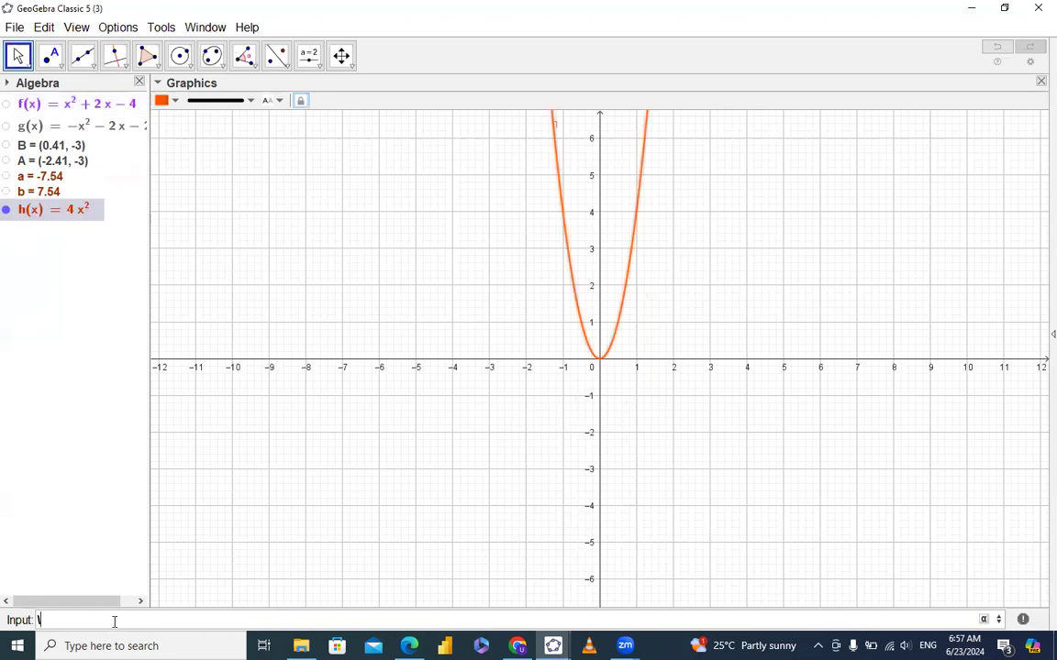
- Plot the downward-opening parabola -4x^2+3 as a second new function
key("BackSpace")
type("-4x^")
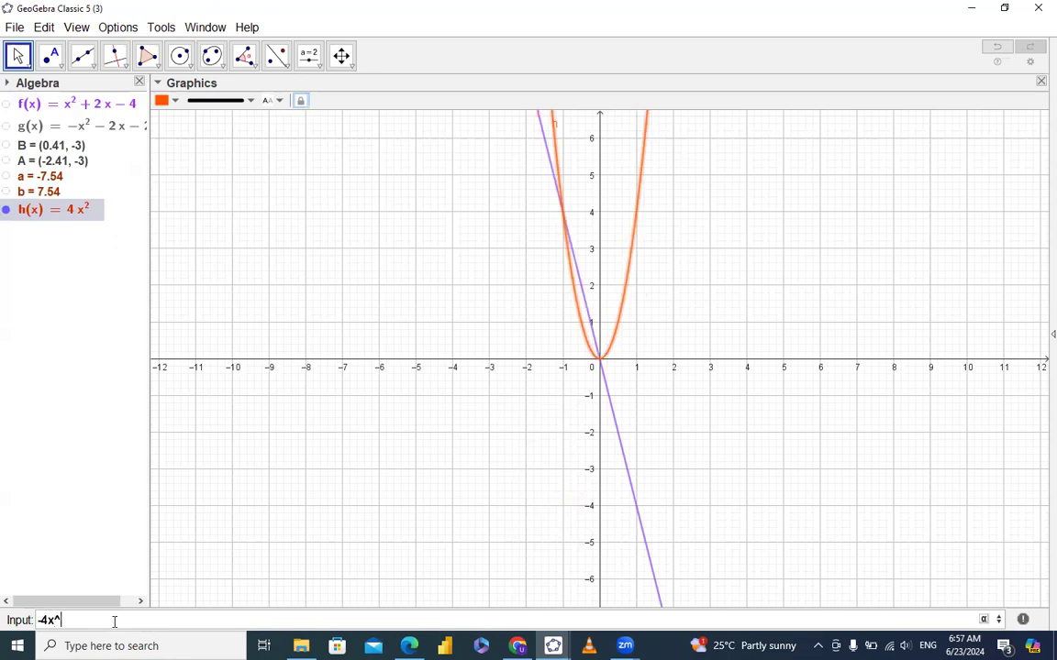
type("2")
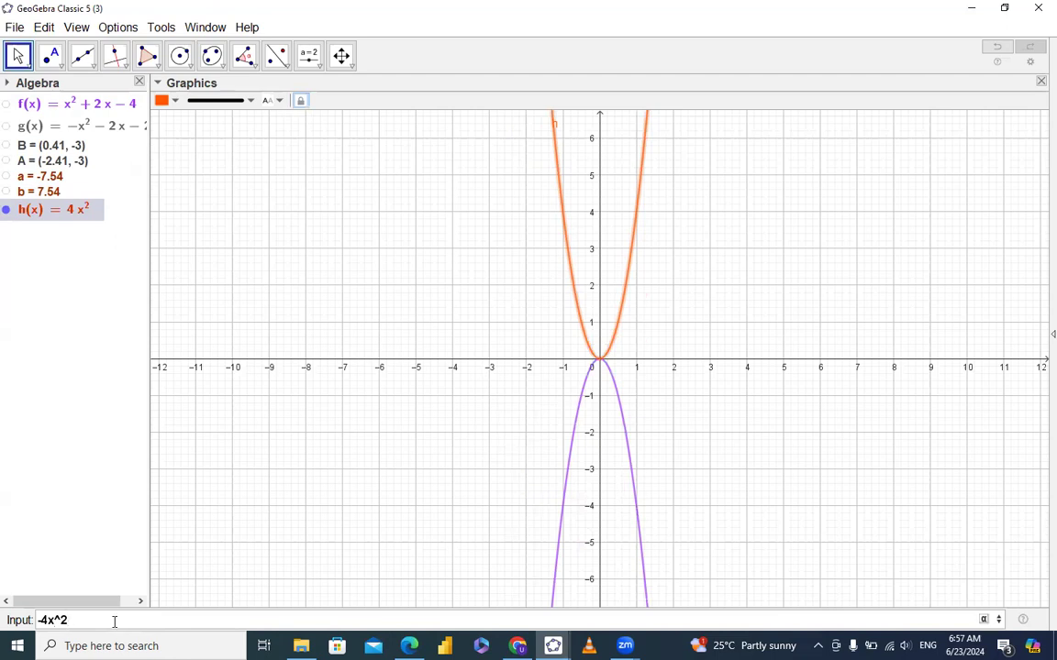
type("+3")
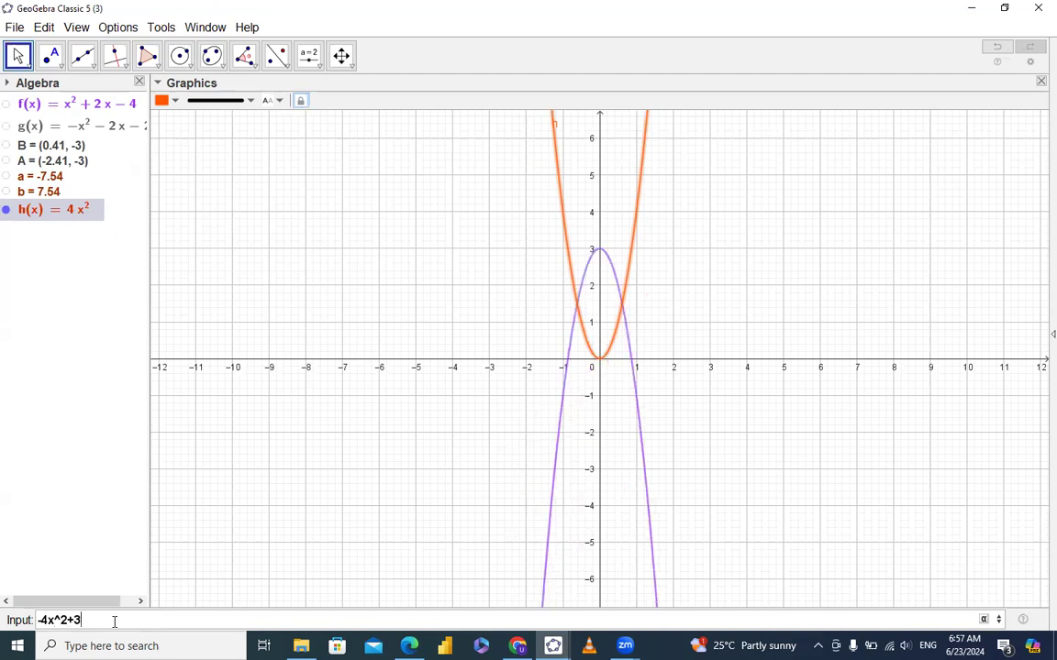
key("Return")
- Try zooming the graph to fit the two new parabolas, and restore the standard view
right_click(318, 296)
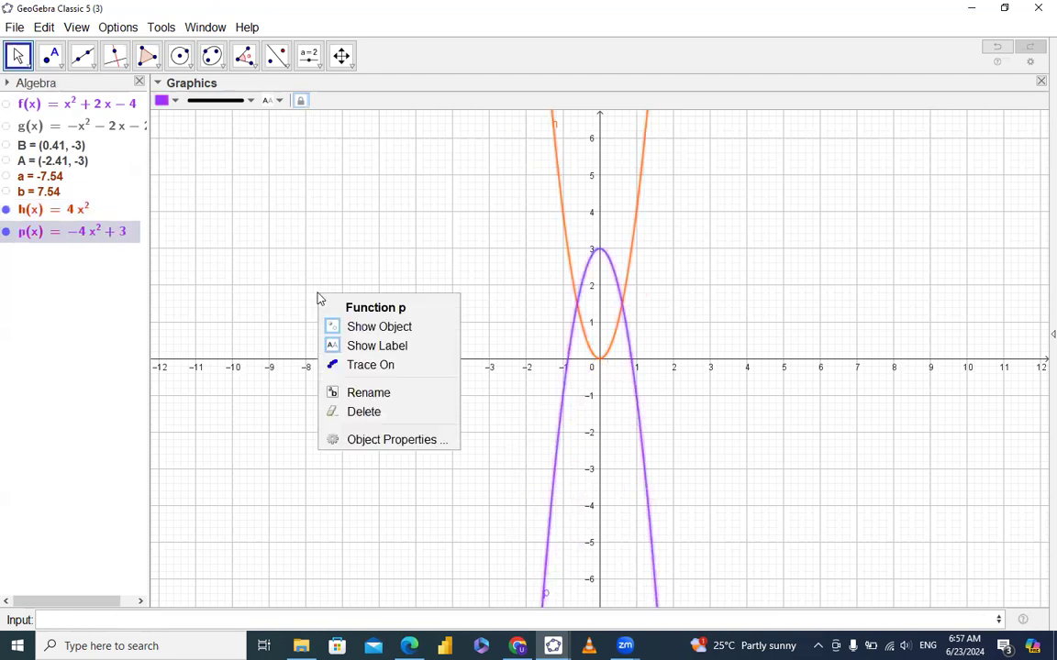
right_click(395, 217)
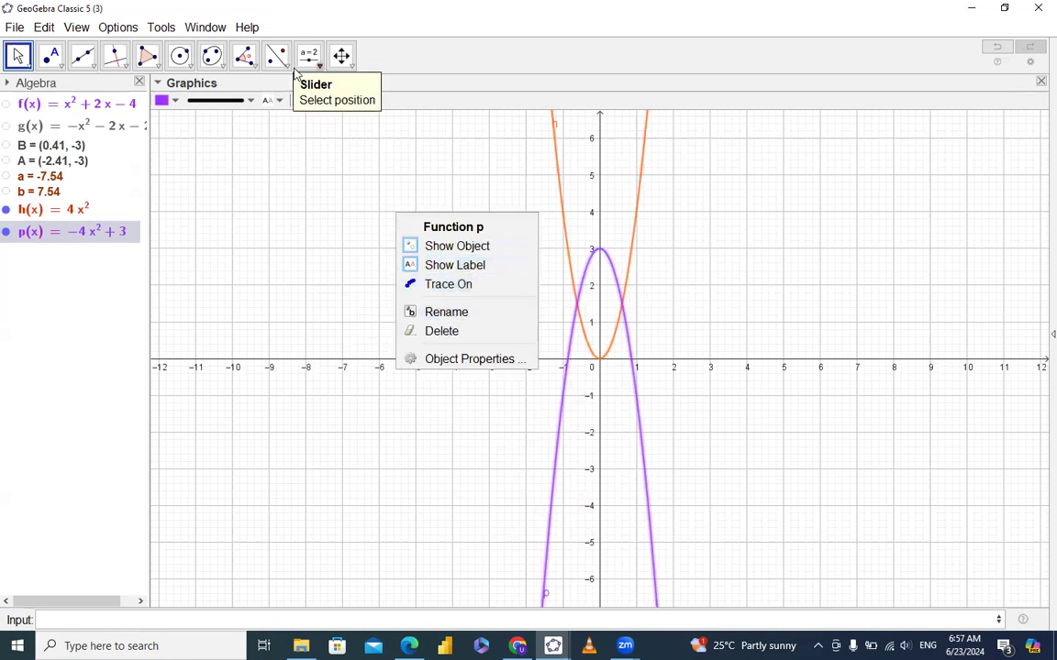
left_click(340, 56)
right_click(355, 183)
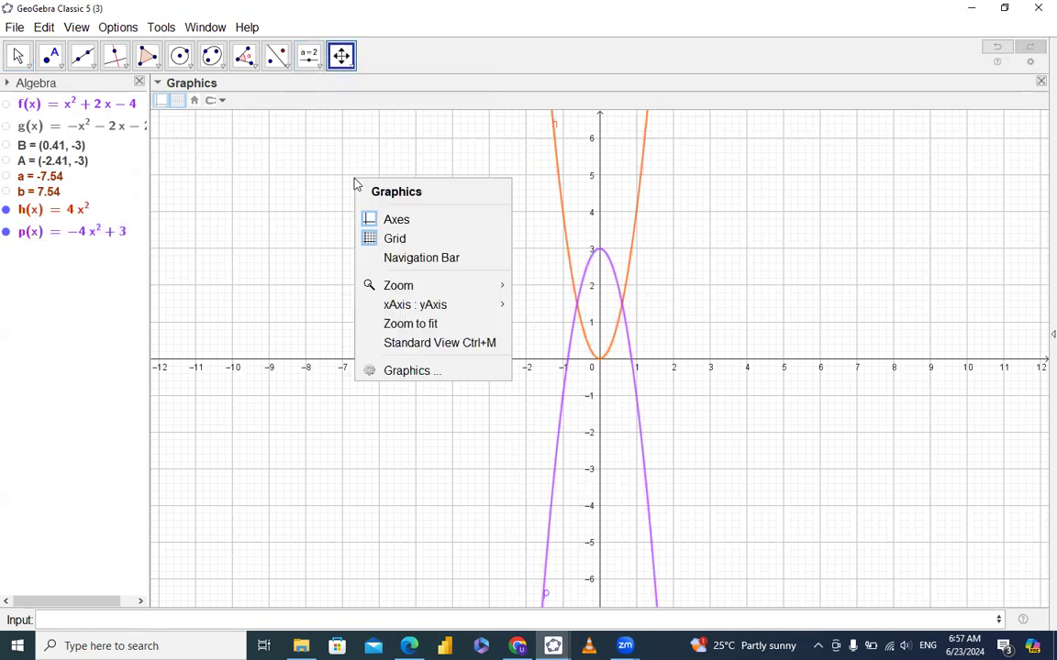
left_click(401, 324)
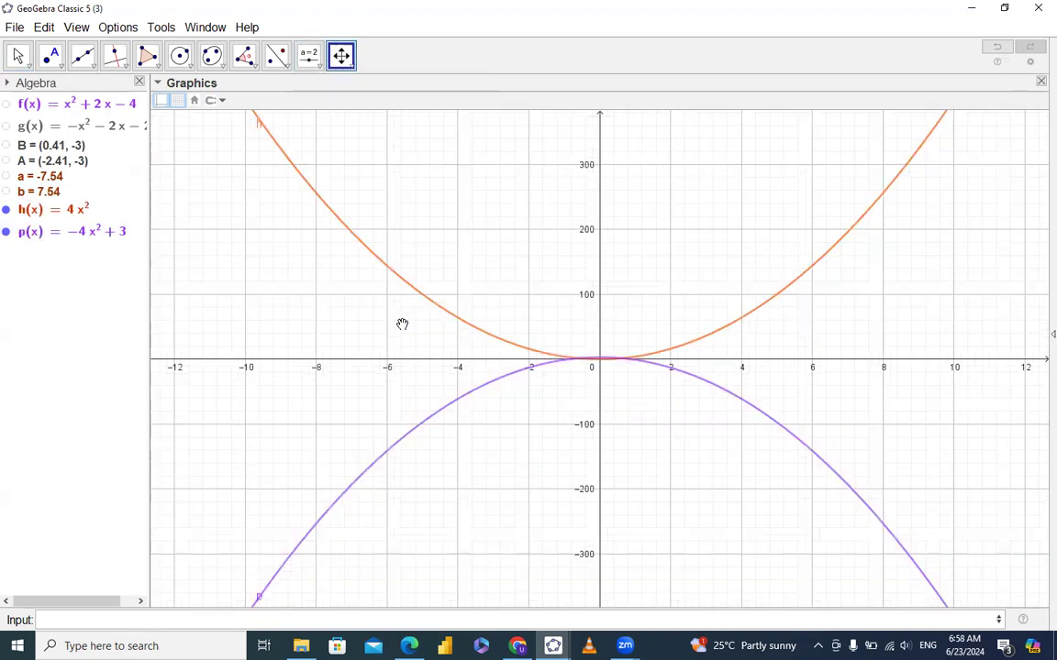
right_click(380, 261)
left_click(194, 101)
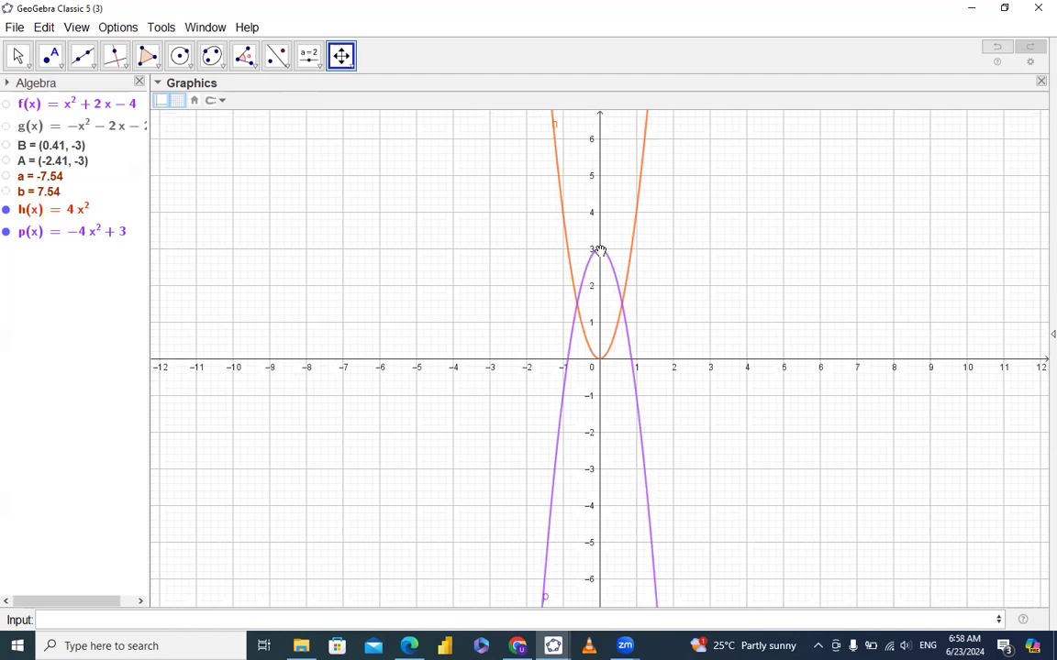
- Stretch the graph's axes until the x-axis is numbered every 0.2 and the y-axis every 1
left_click_drag(600, 246, 600, 253)
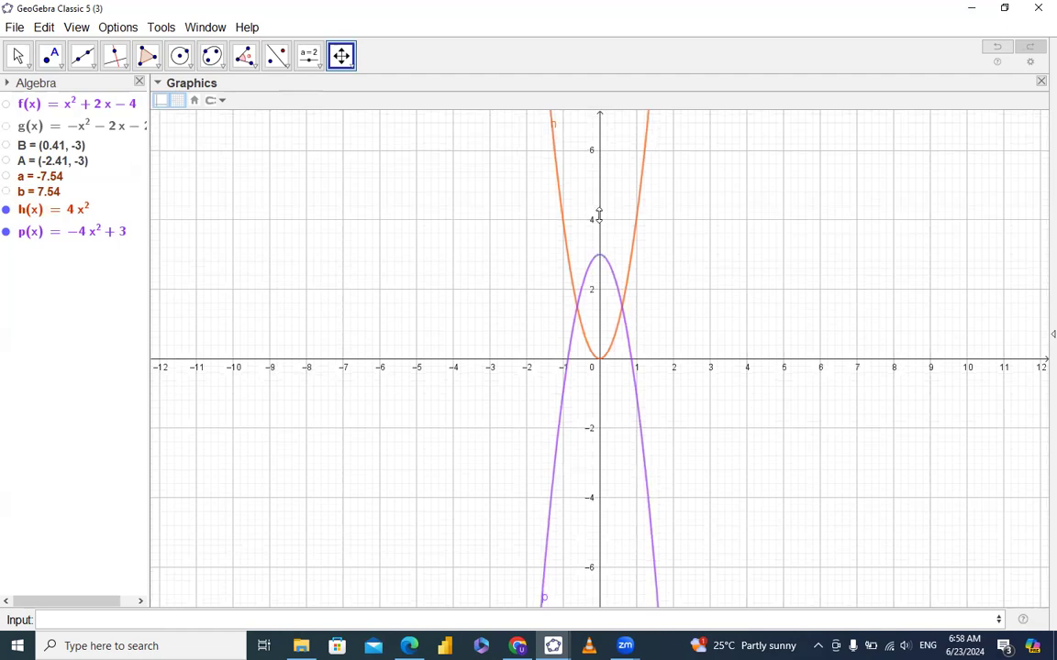
left_click_drag(598, 217, 599, 153)
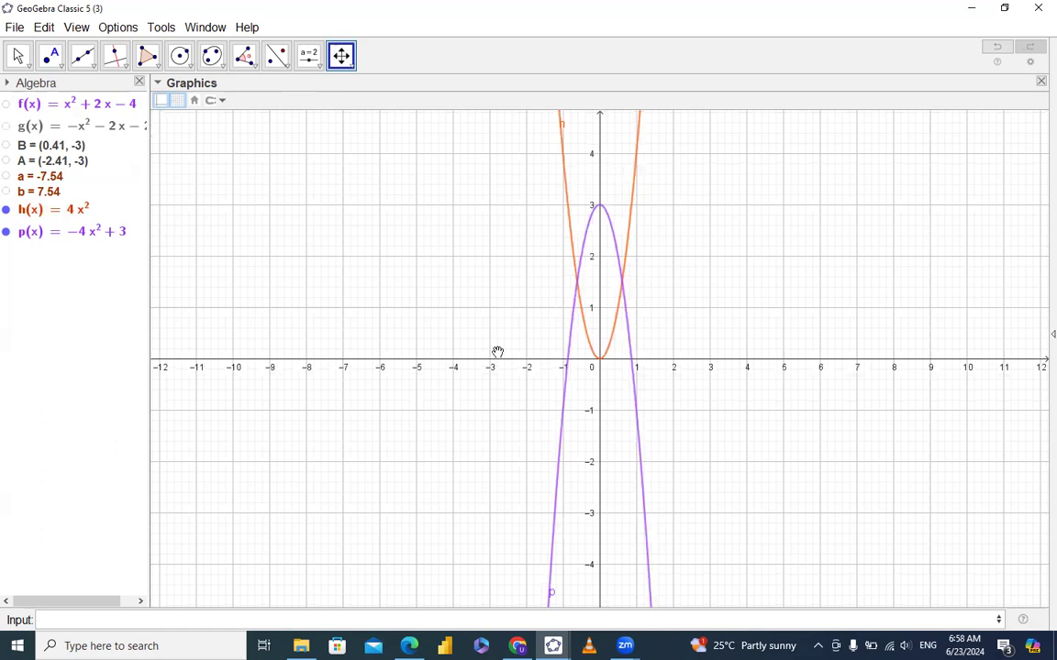
left_click_drag(497, 360, 183, 338)
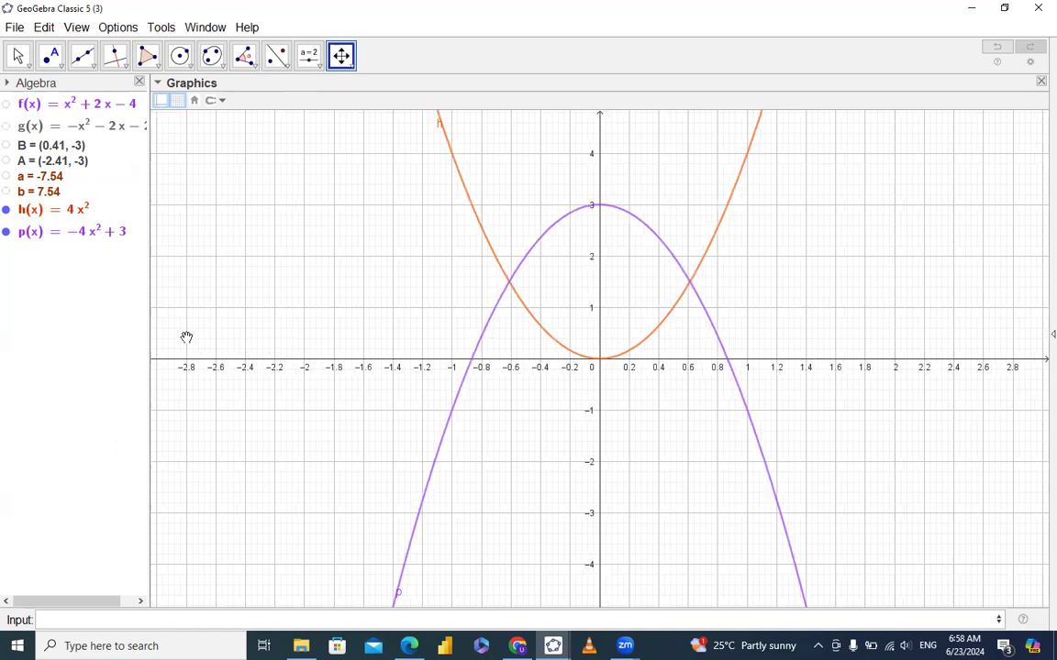
- Create the intersection points of the two new parabolas with the command Intersect(h, p)
left_click(161, 622)
type("inter")
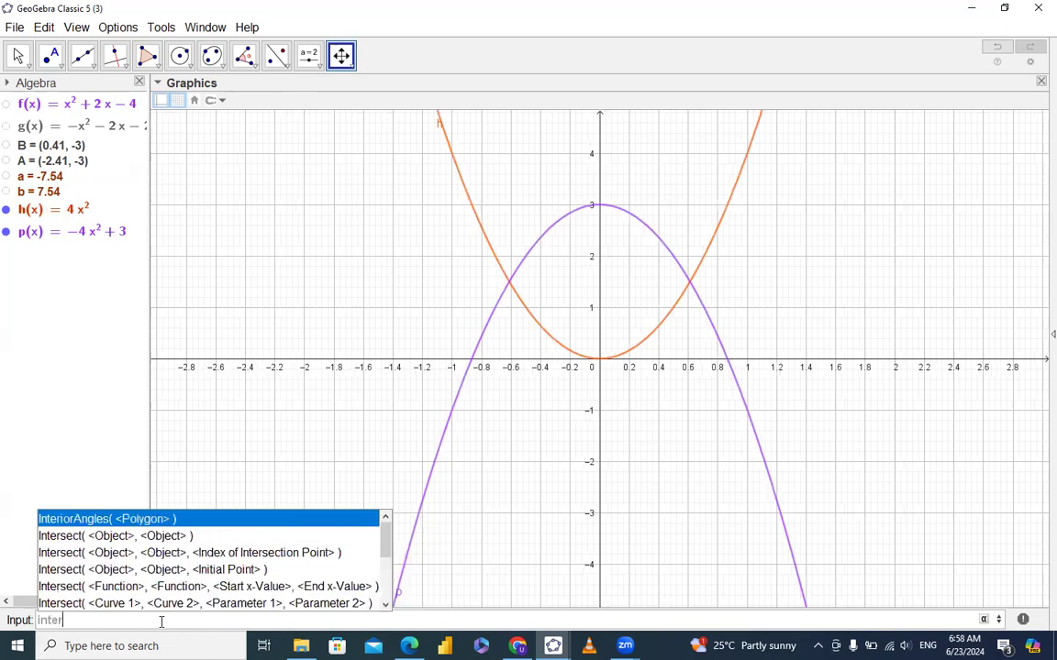
key("Down")
key("Return")
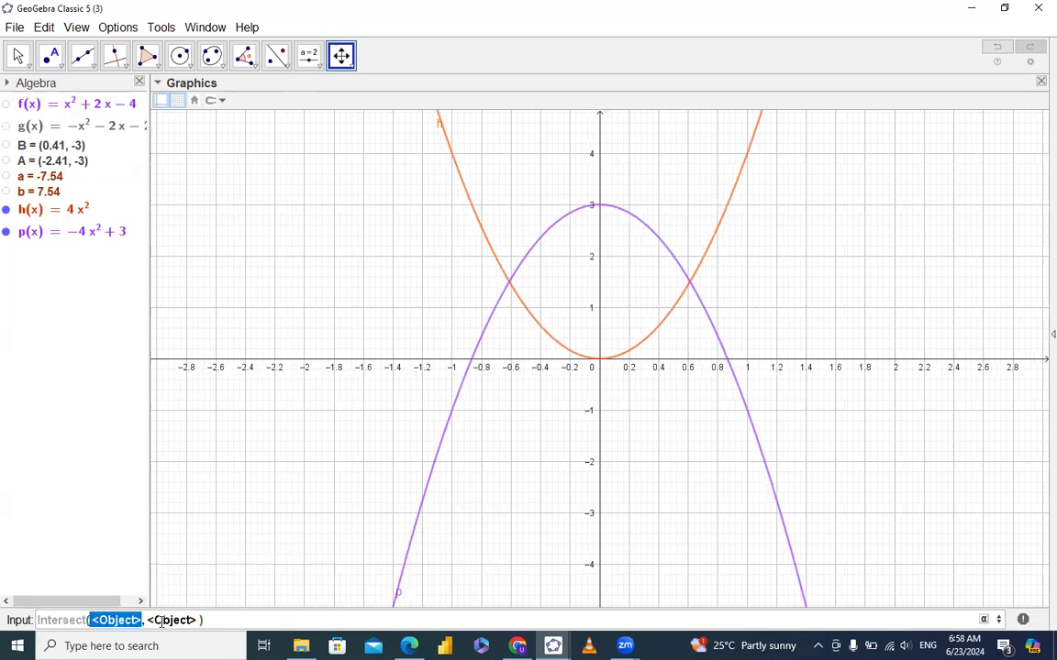
type("h")
key("Tab")
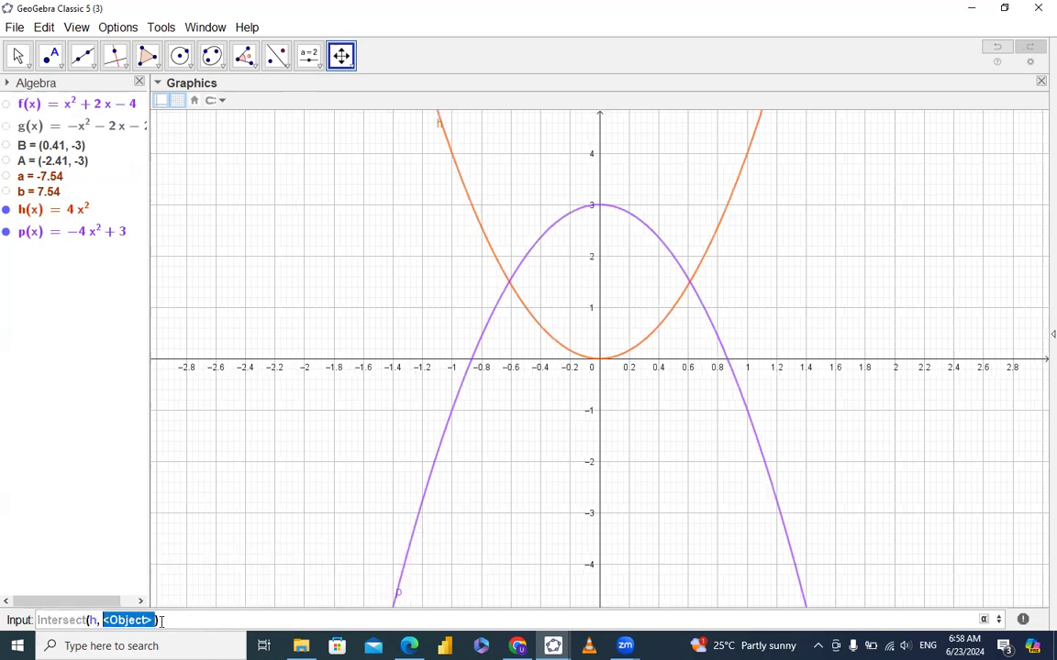
type("p")
key("Return")
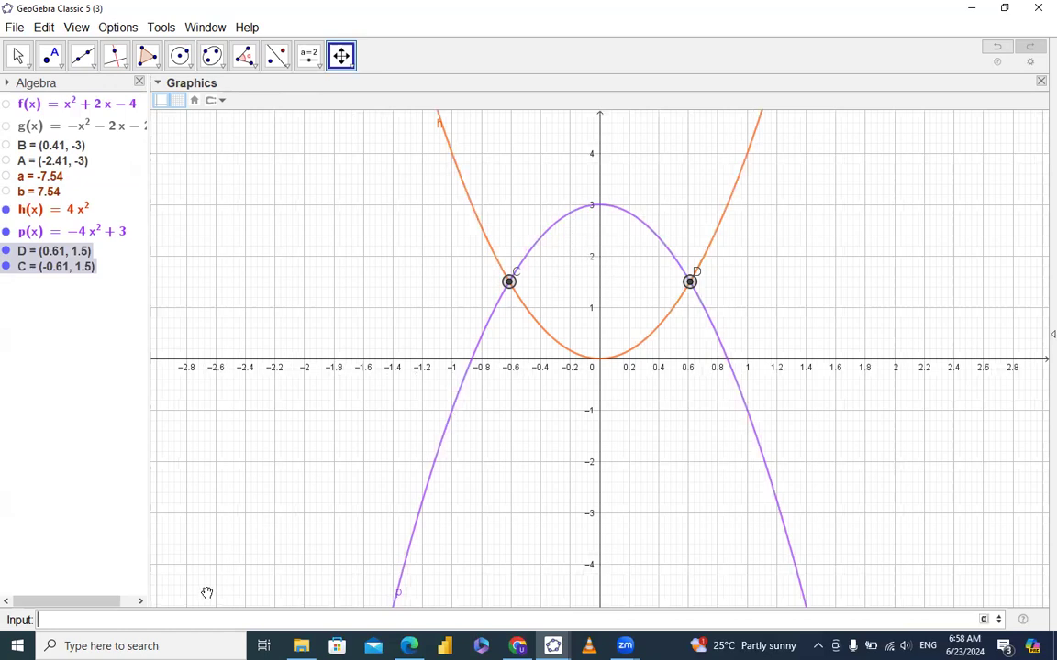
- Compute and shade the area enclosed by the two parabolas with the command IntegralBetween(p, h, x(C), x(D))
type("Int")
key("Down")
key("Down")
key("Down")
key("Down")
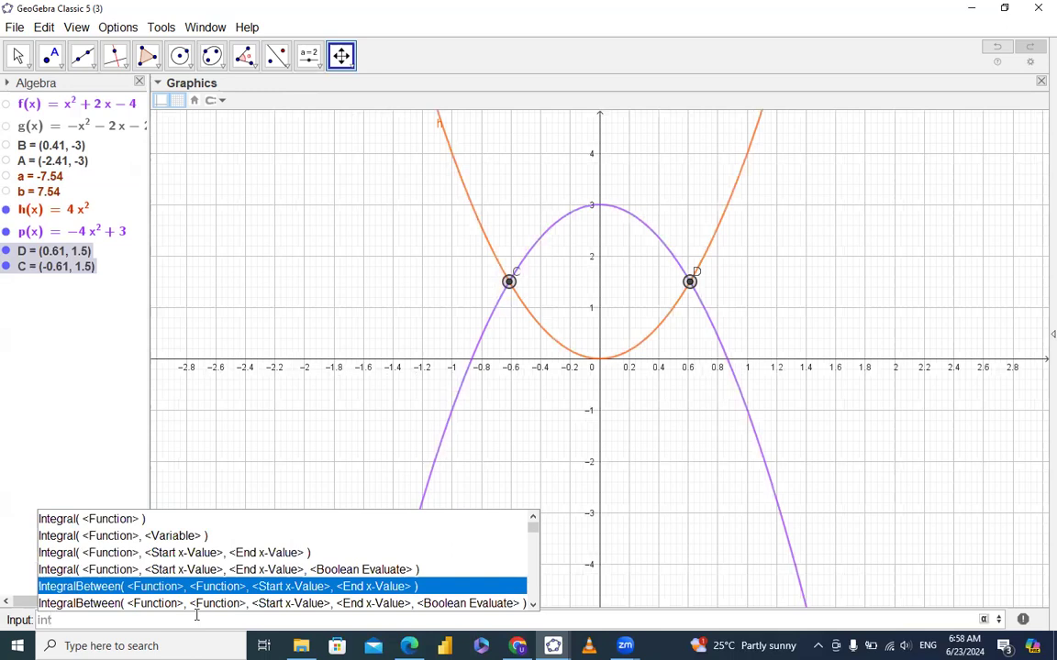
key("Return")
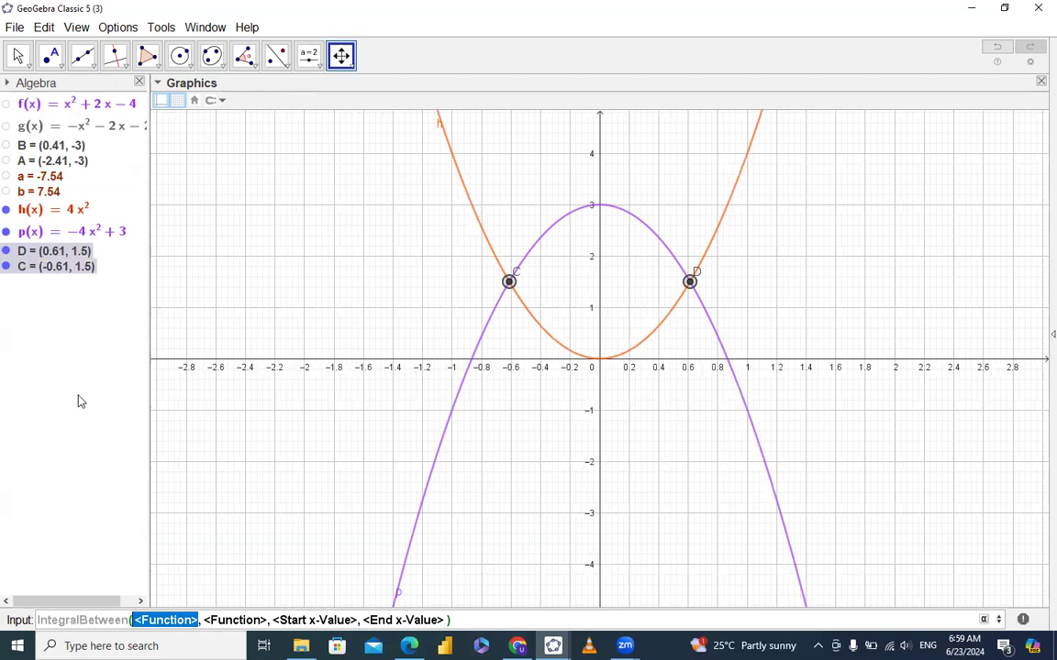
type("p")
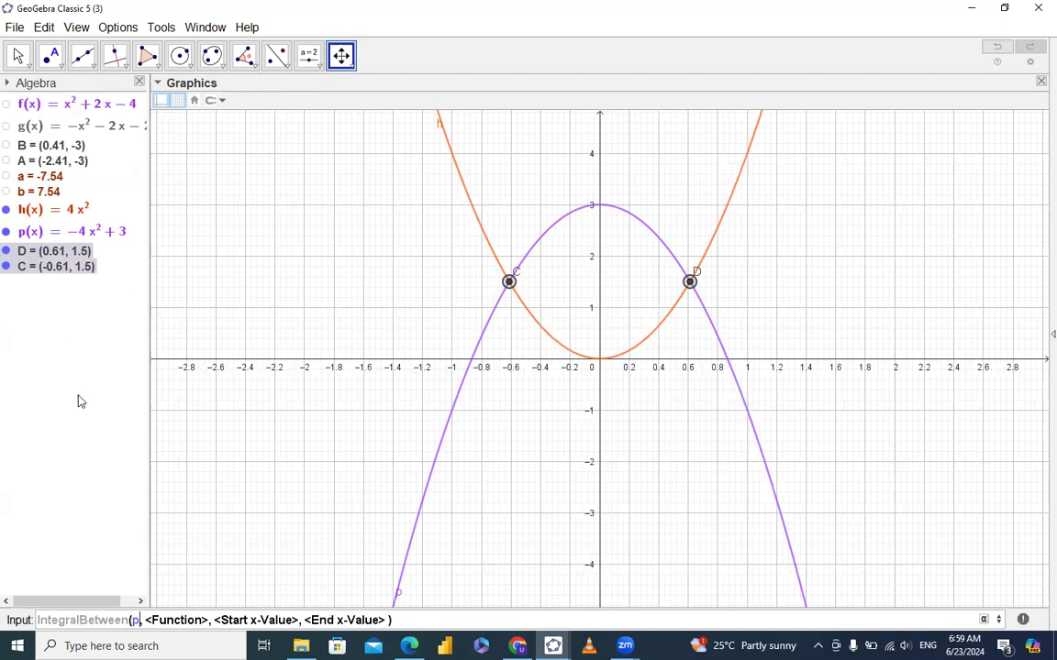
key("Tab")
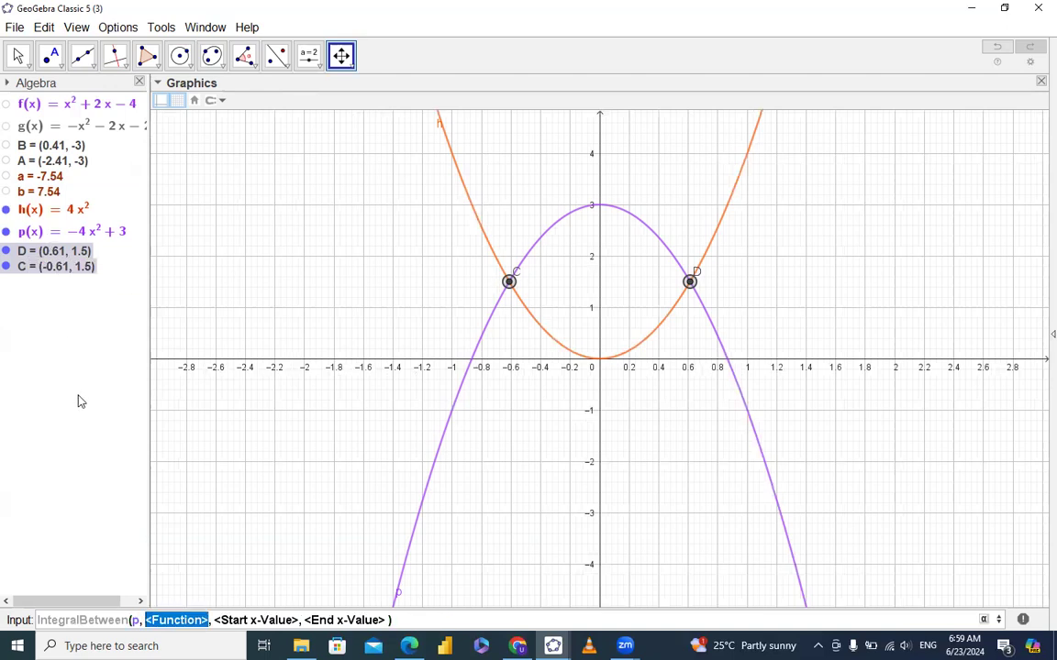
type("h")
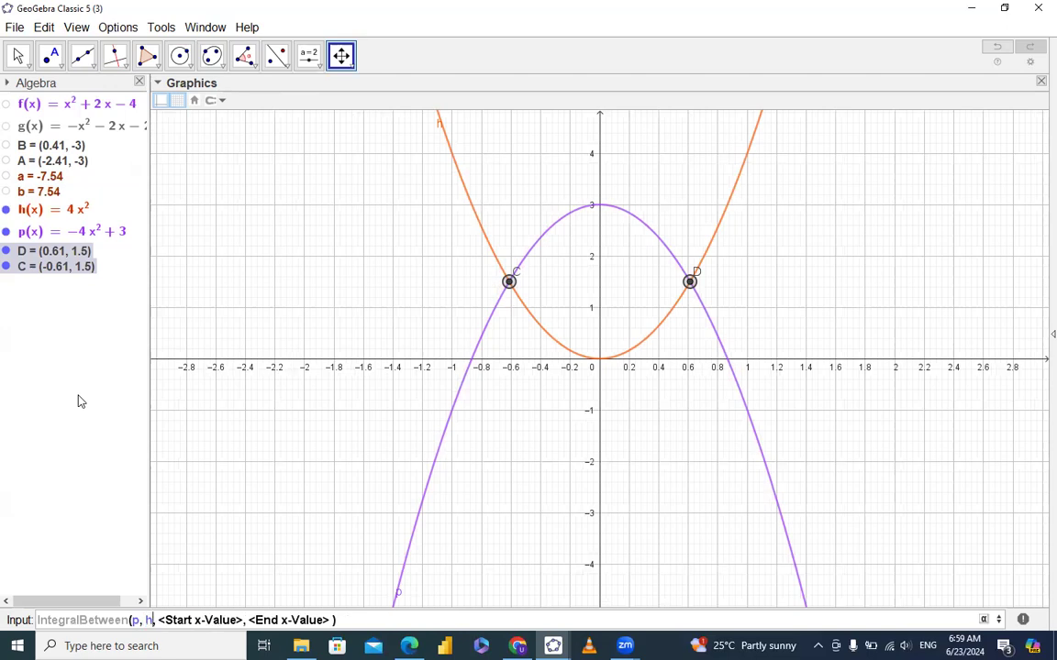
key("Tab")
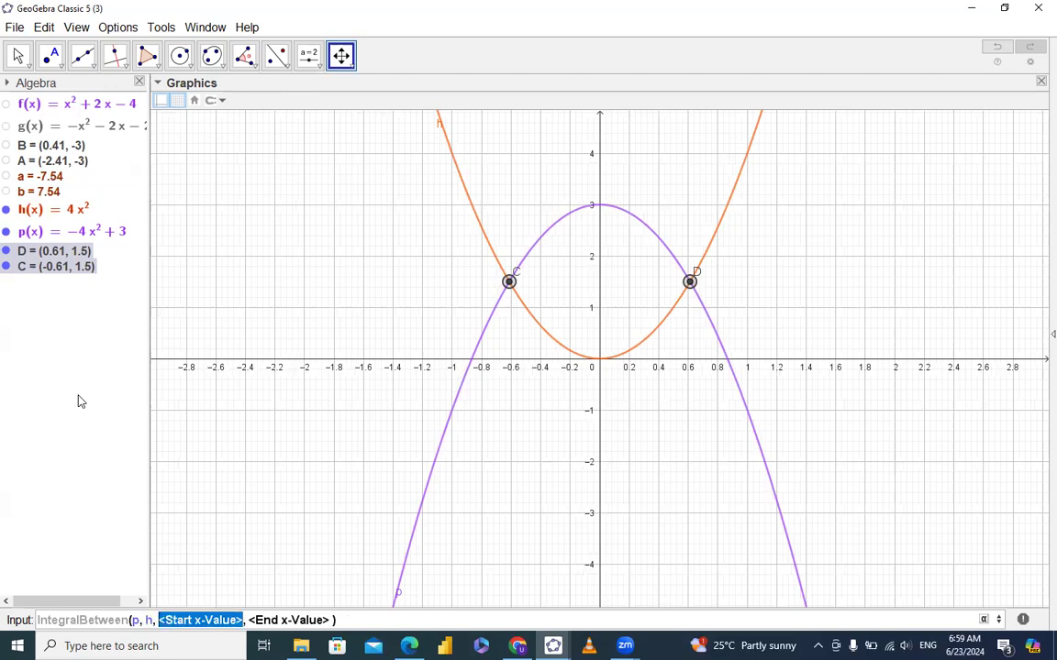
type("x")
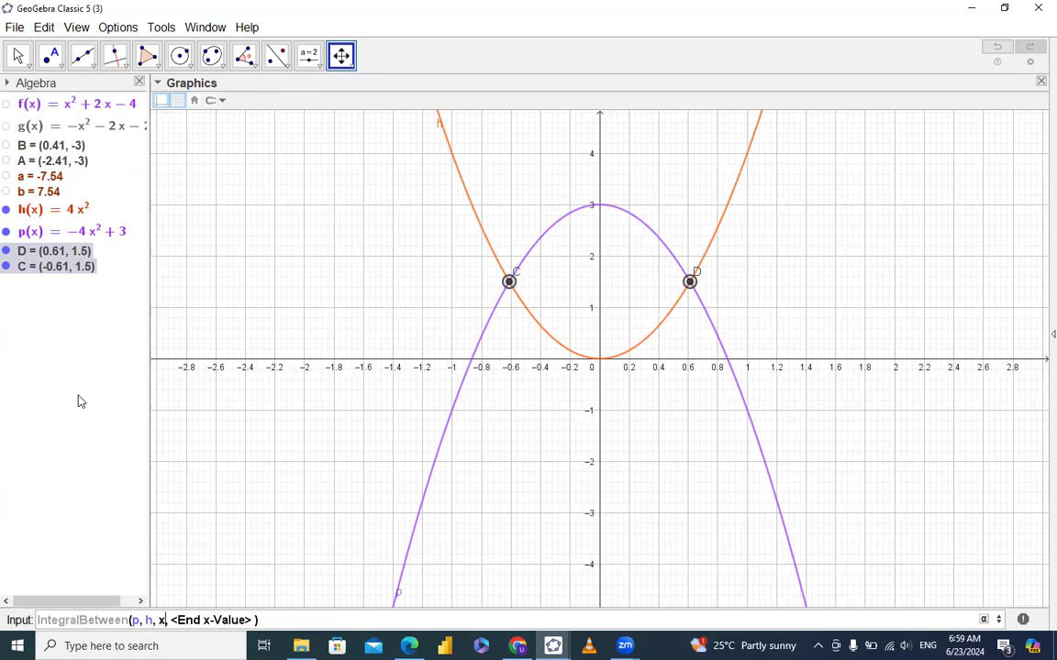
type("(")
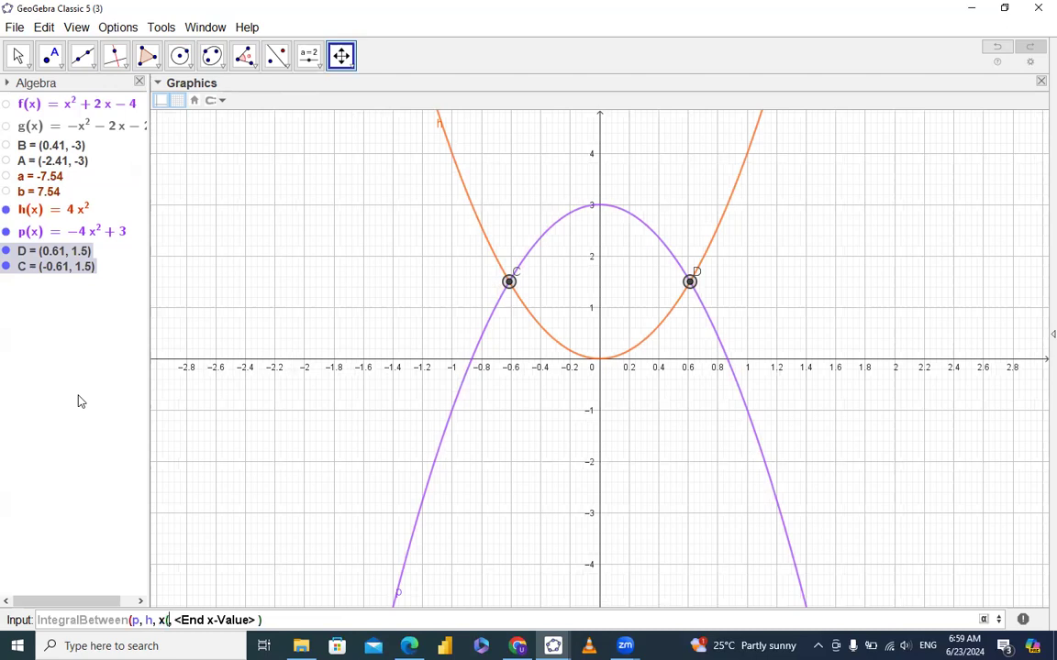
type("C")
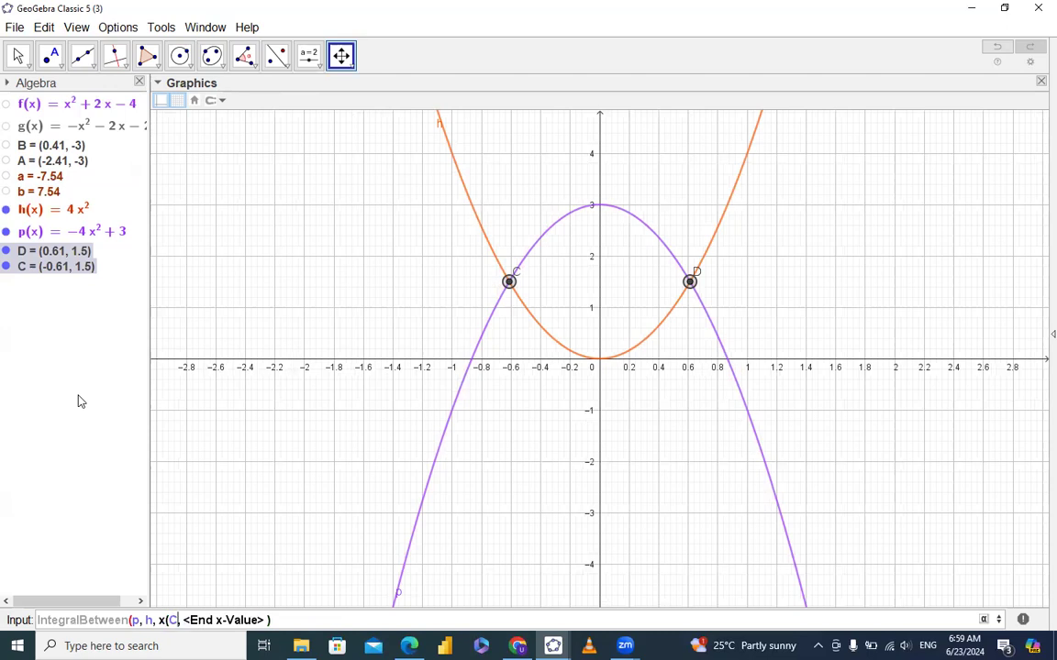
type(")")
key("Tab")
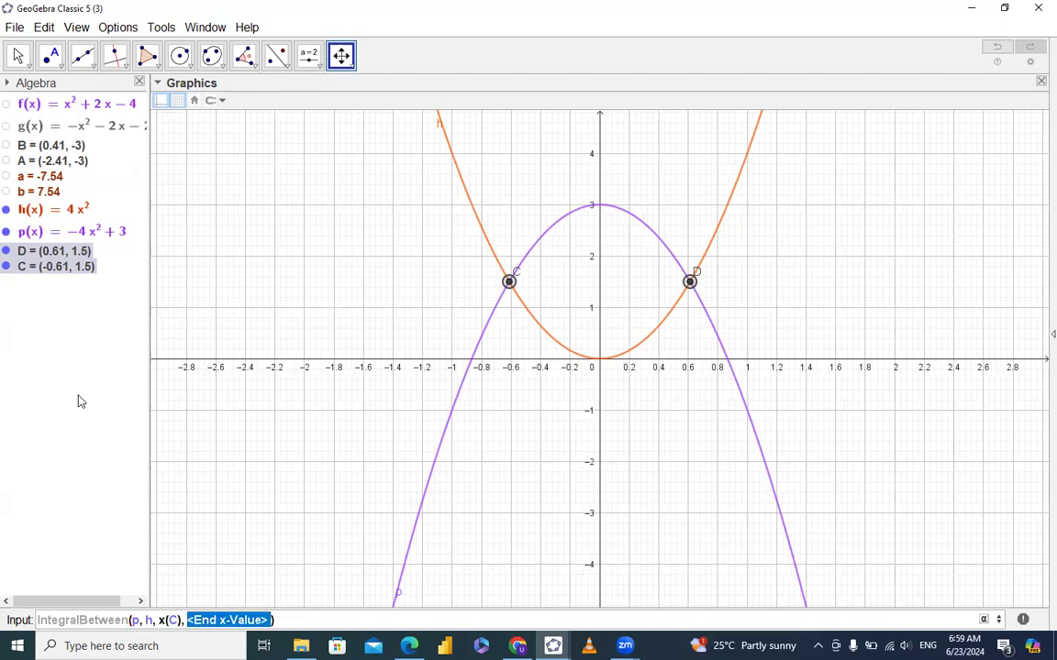
type("x(")
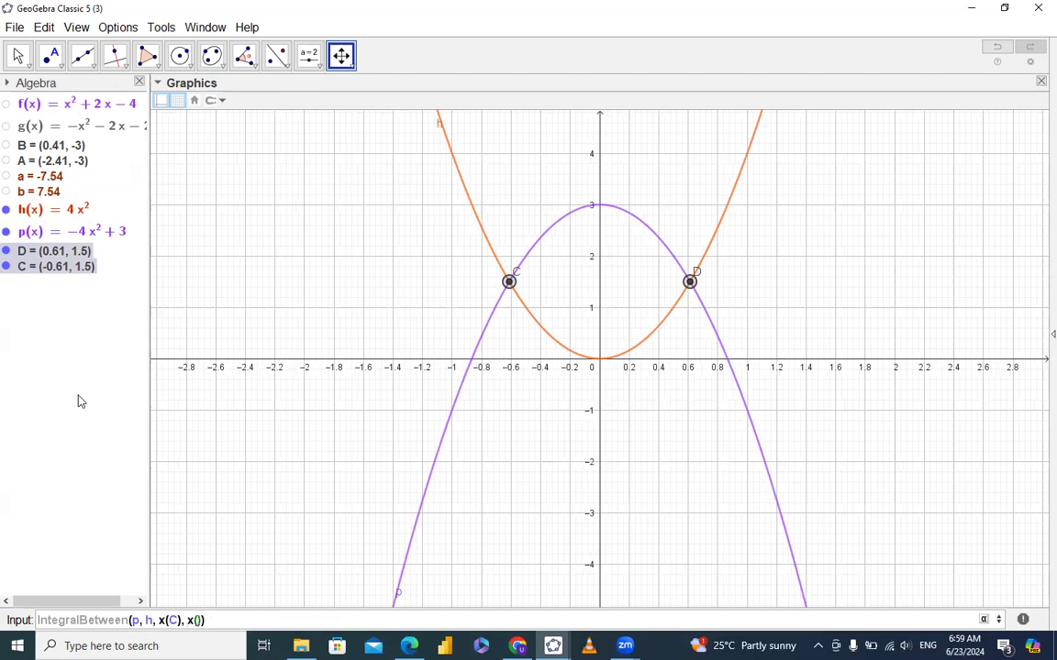
type("D")
key("Return")
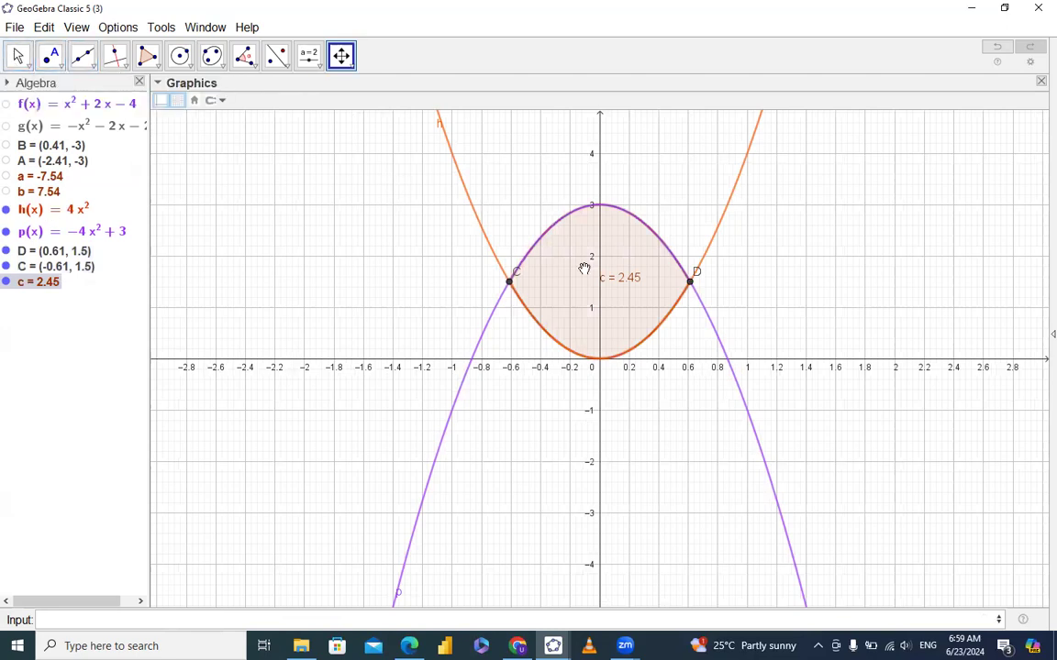
left_click(449, 245)
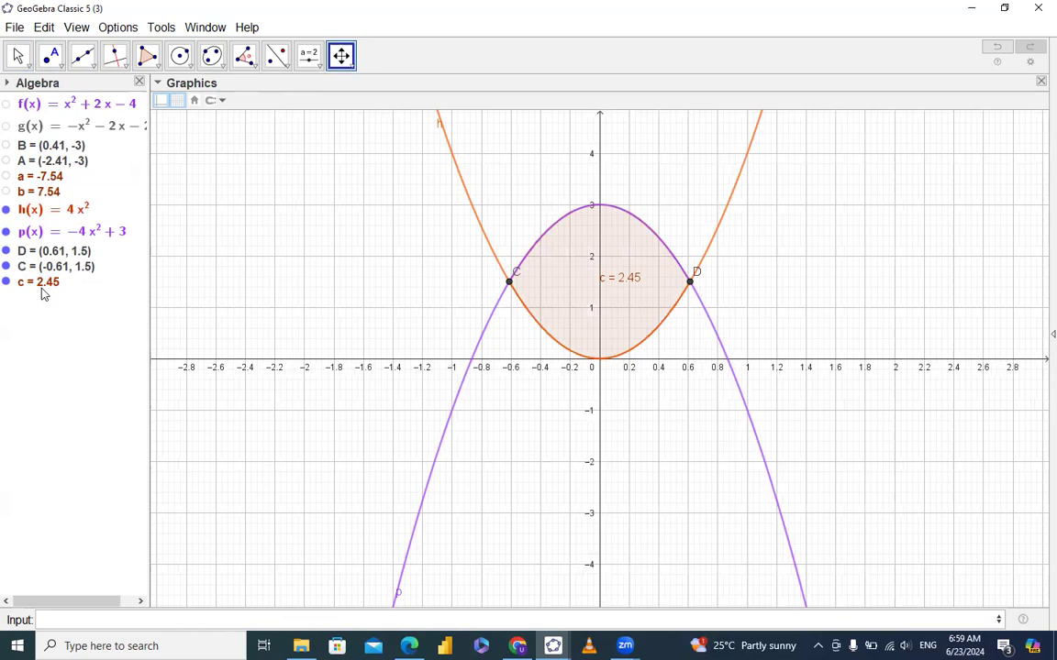
- Recolor the shaded area between the two parabolas purple and raise its fill opacity to about half
left_click(16, 56)
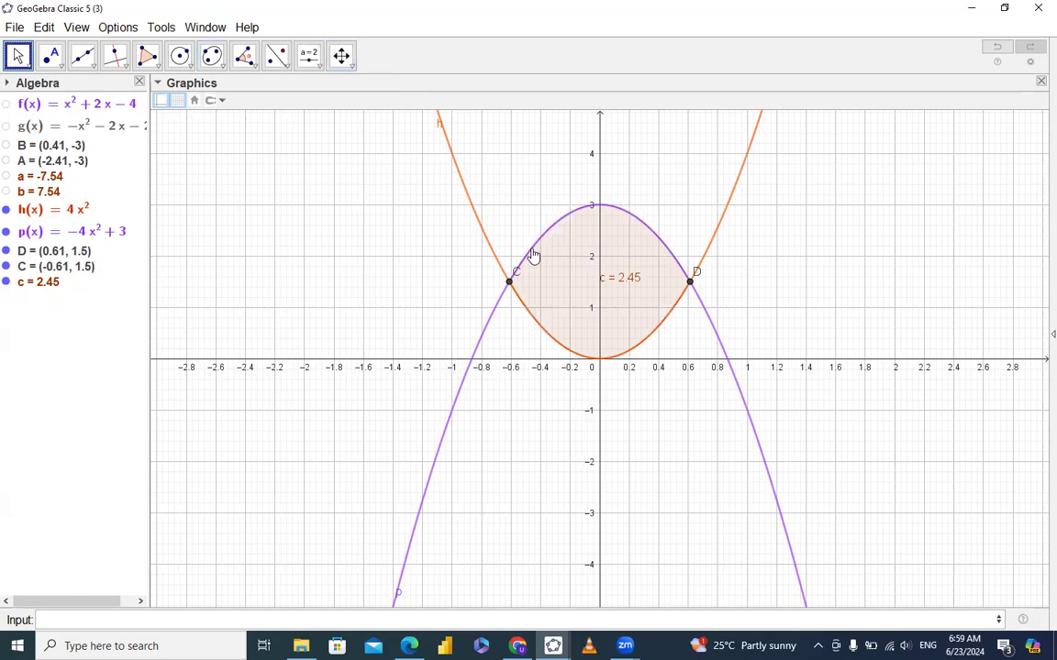
left_click(570, 233)
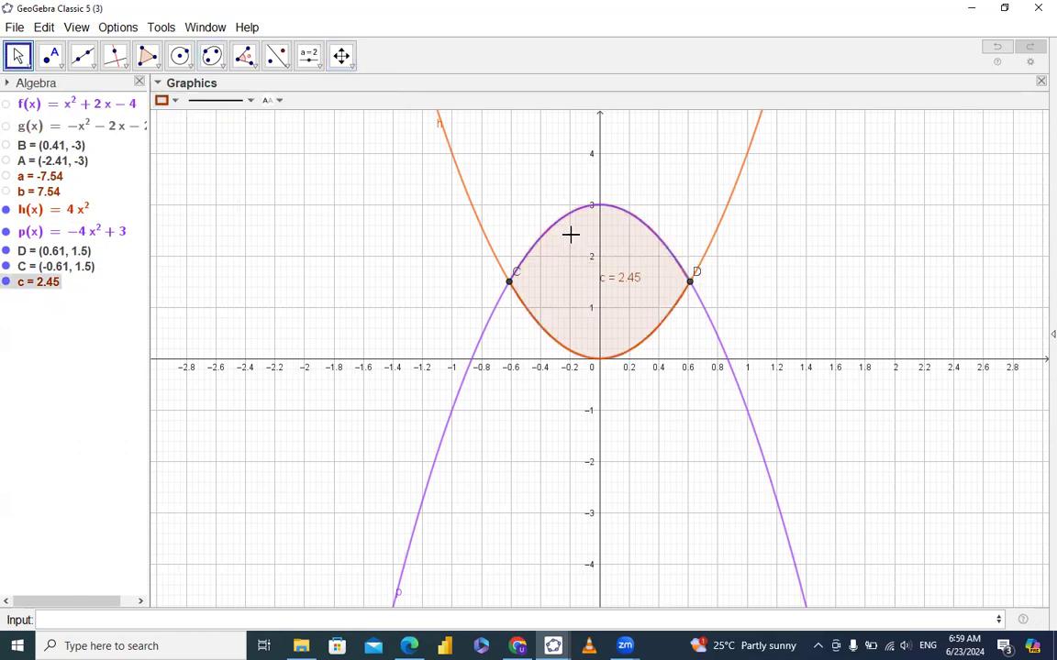
left_click(163, 102)
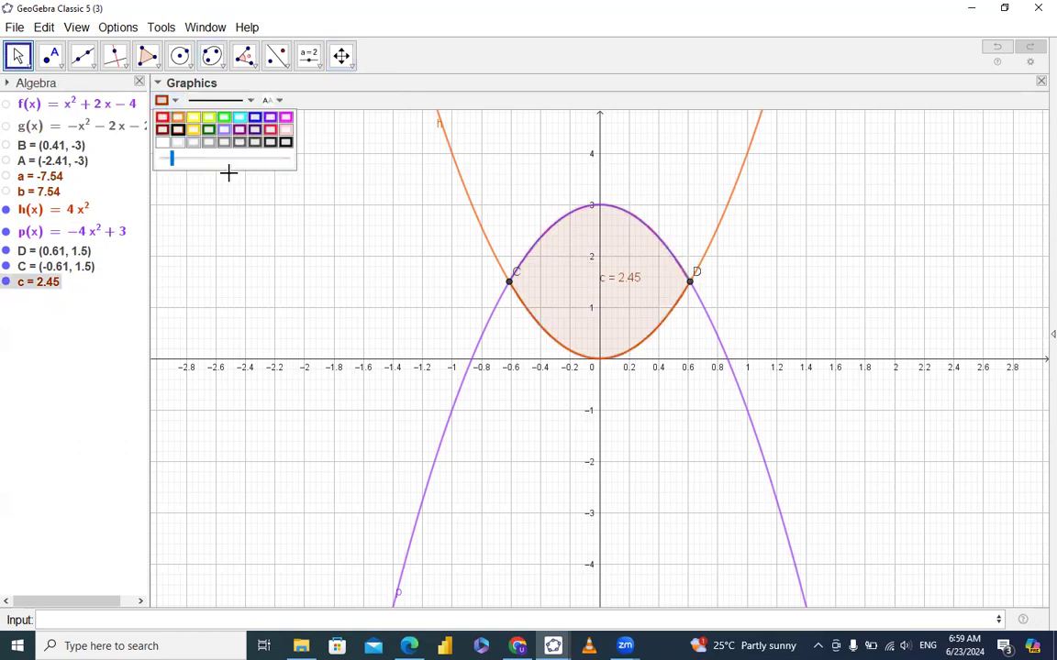
left_click_drag(233, 163, 237, 159)
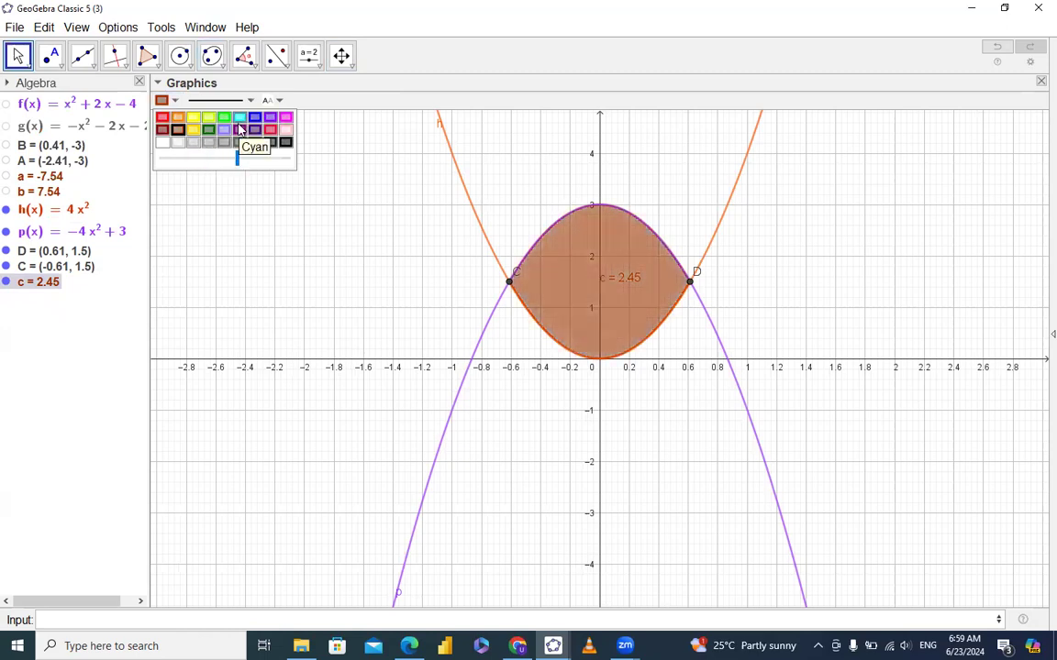
left_click(240, 133)
left_click(219, 187)
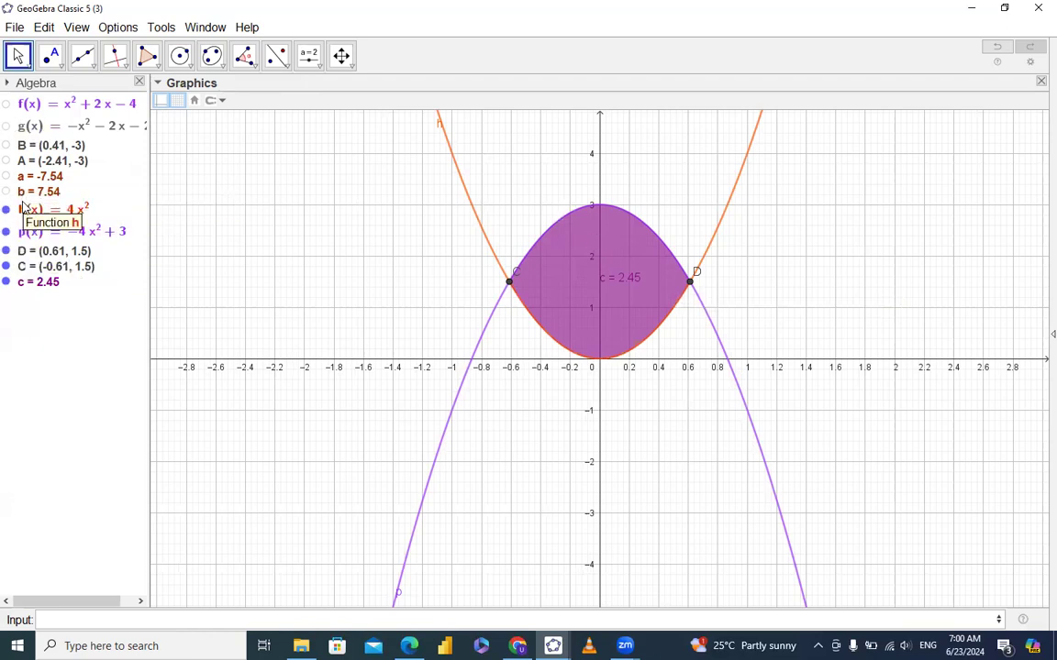
- Show the area b between the first pair of parabolas again for comparison
left_click(7, 192)
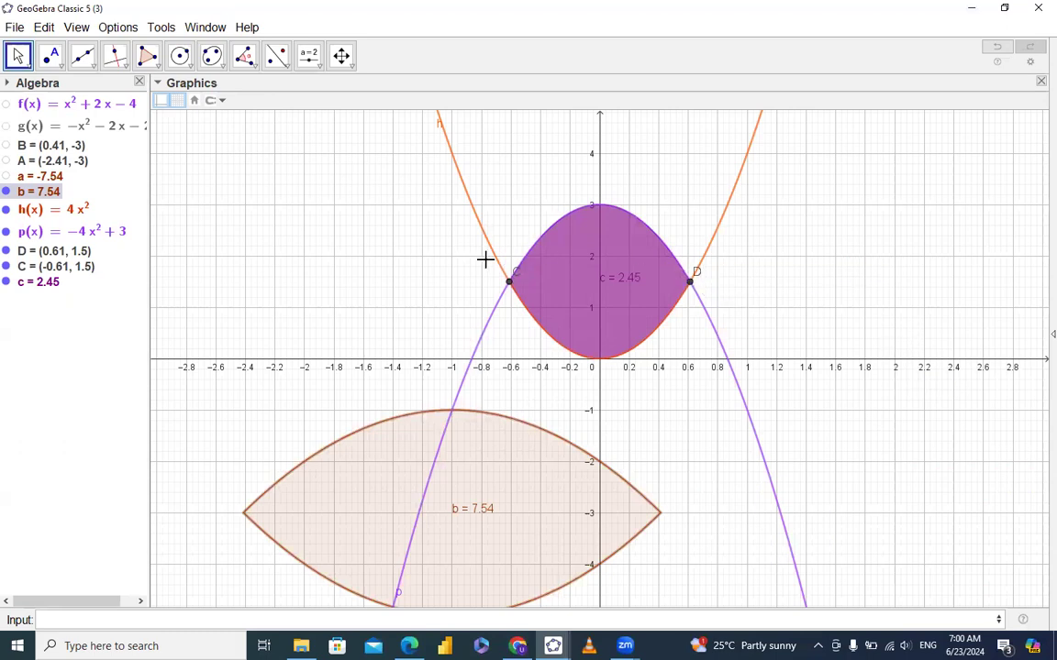
mouse_move(507, 285)
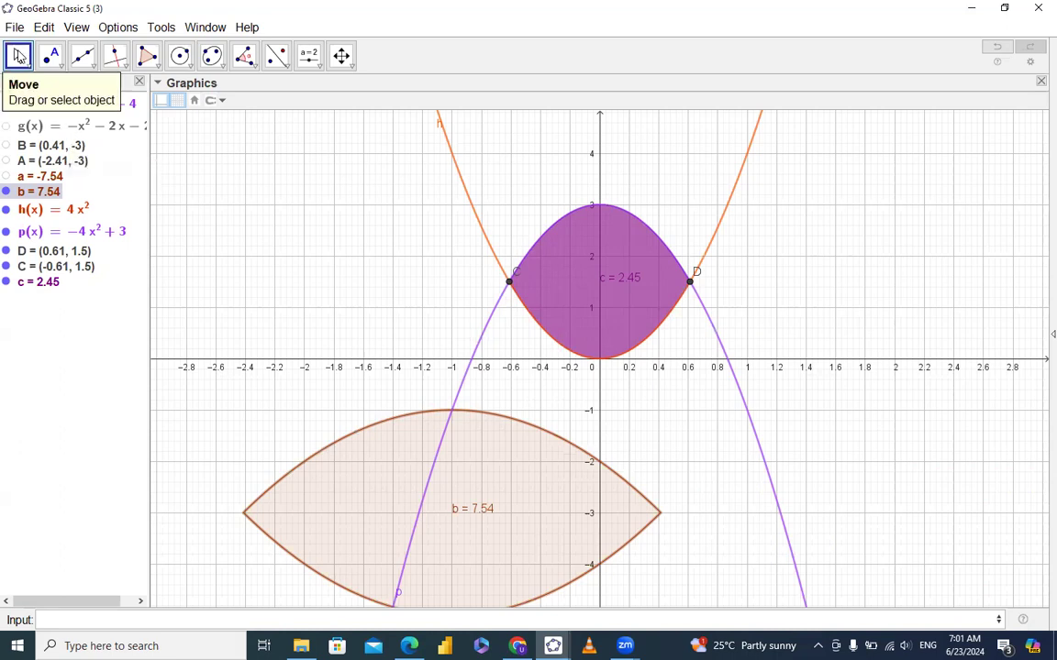
- Start a new blank construction without saving the changes, and restore the standard view of the axes
left_click(9, 28)
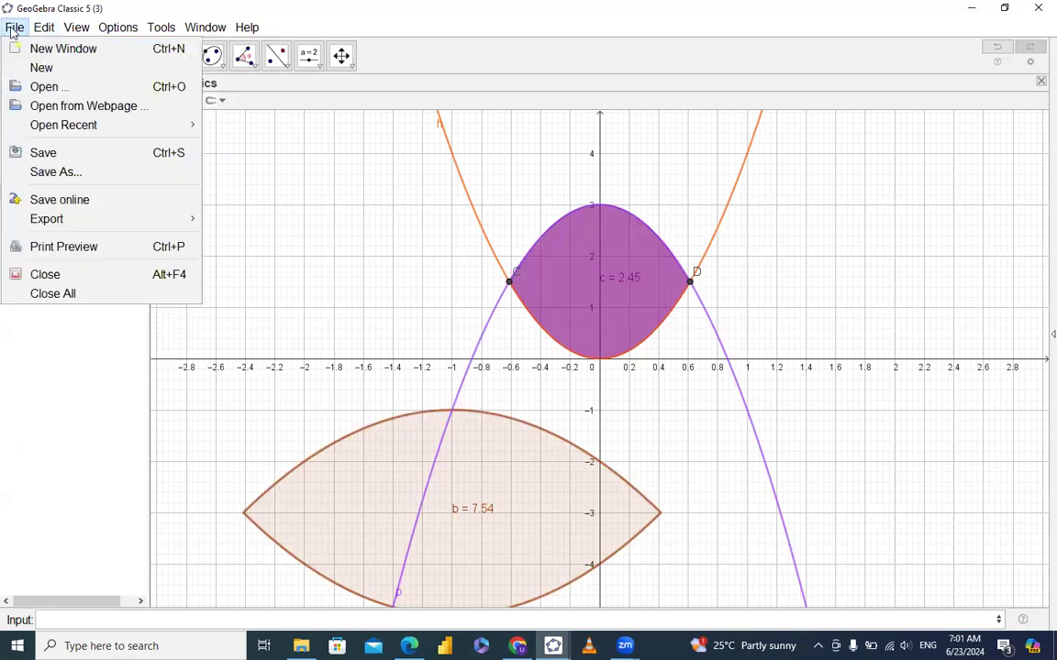
left_click(43, 67)
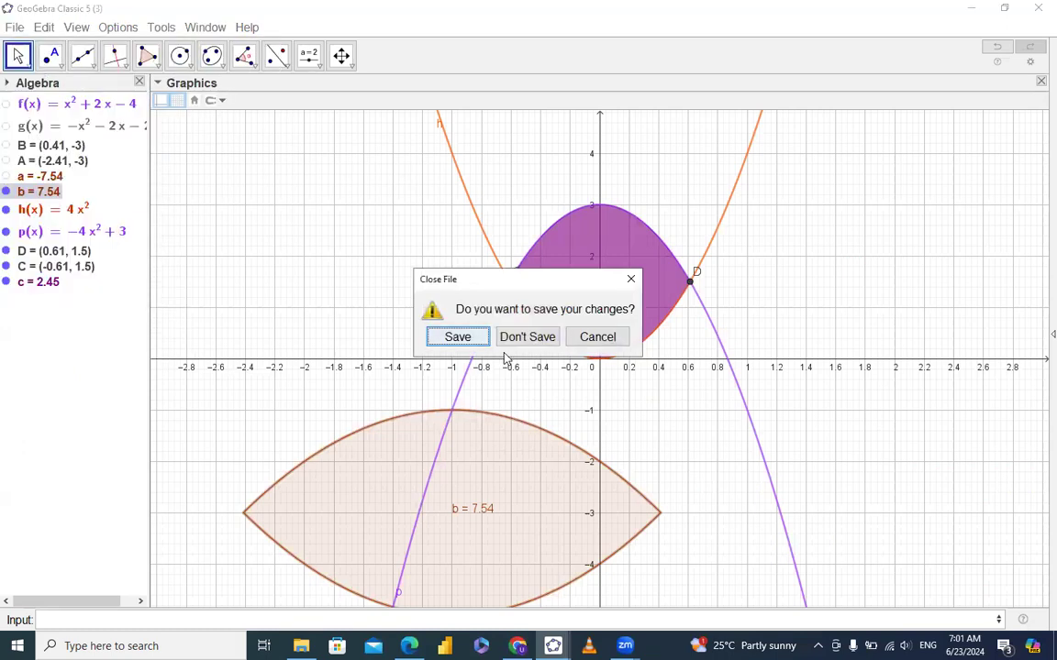
left_click(515, 337)
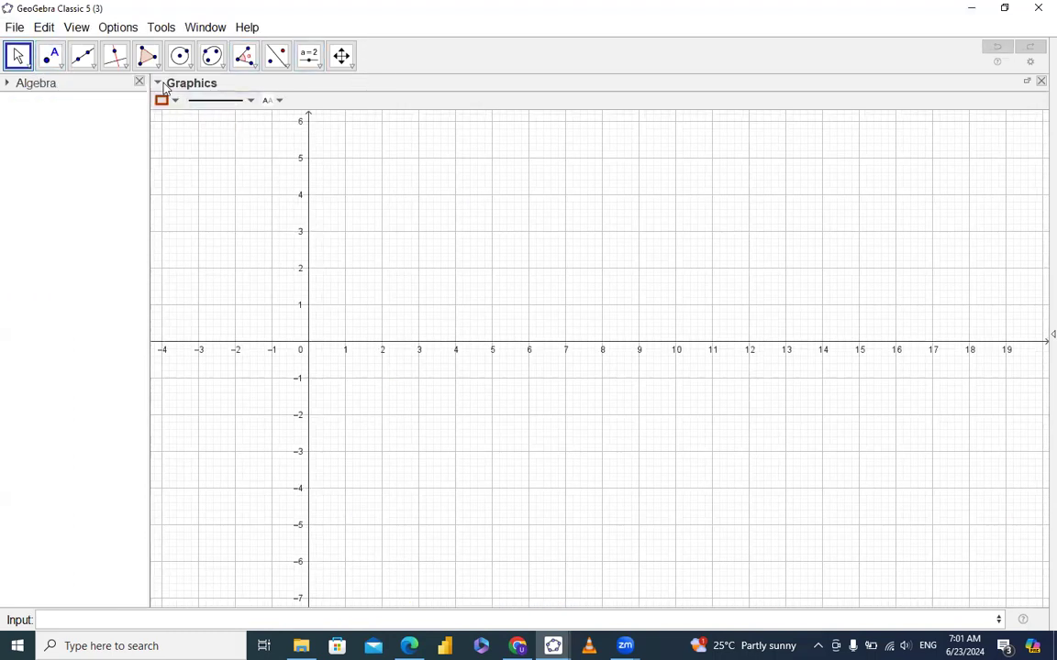
left_click(196, 184)
left_click(195, 101)
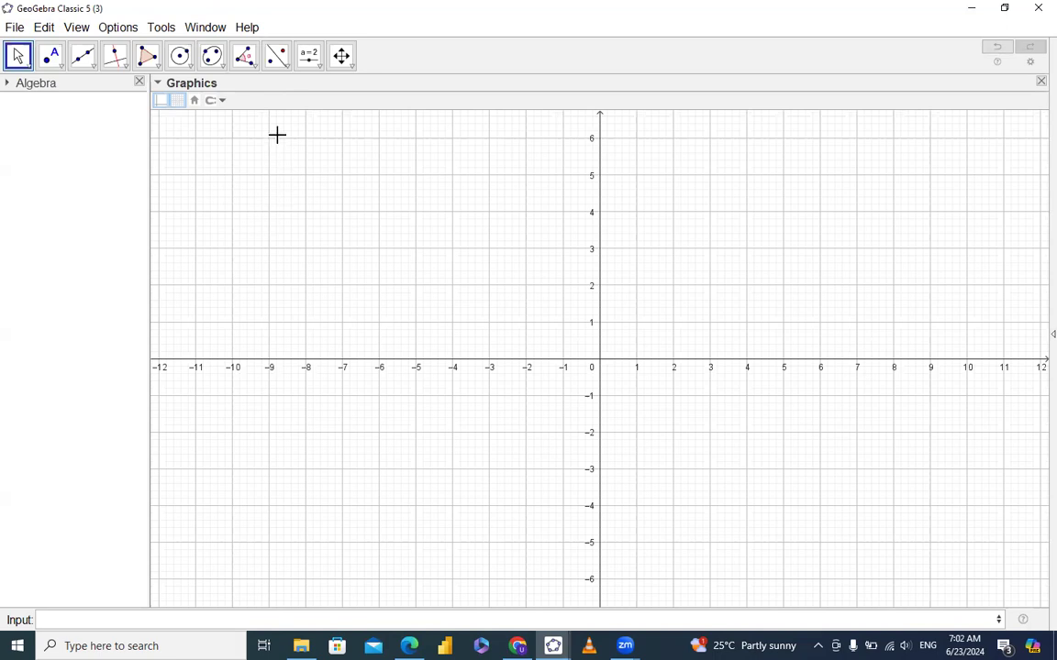
- Plot the straight line 4x+2 as a new function
left_click(281, 619)
type("4x")
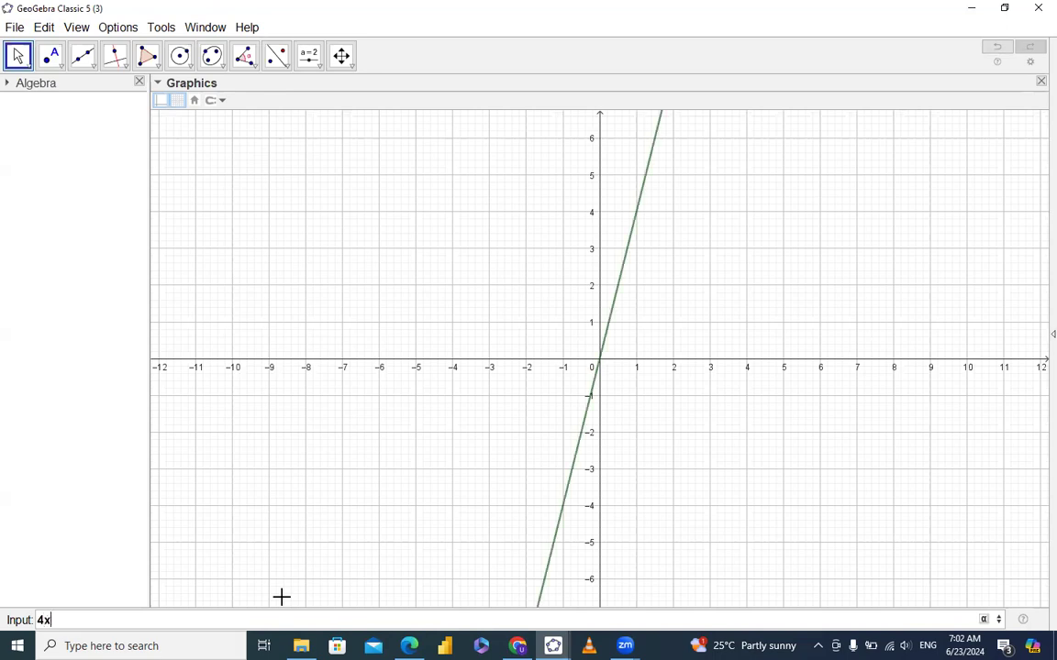
type("+2")
key("Return")
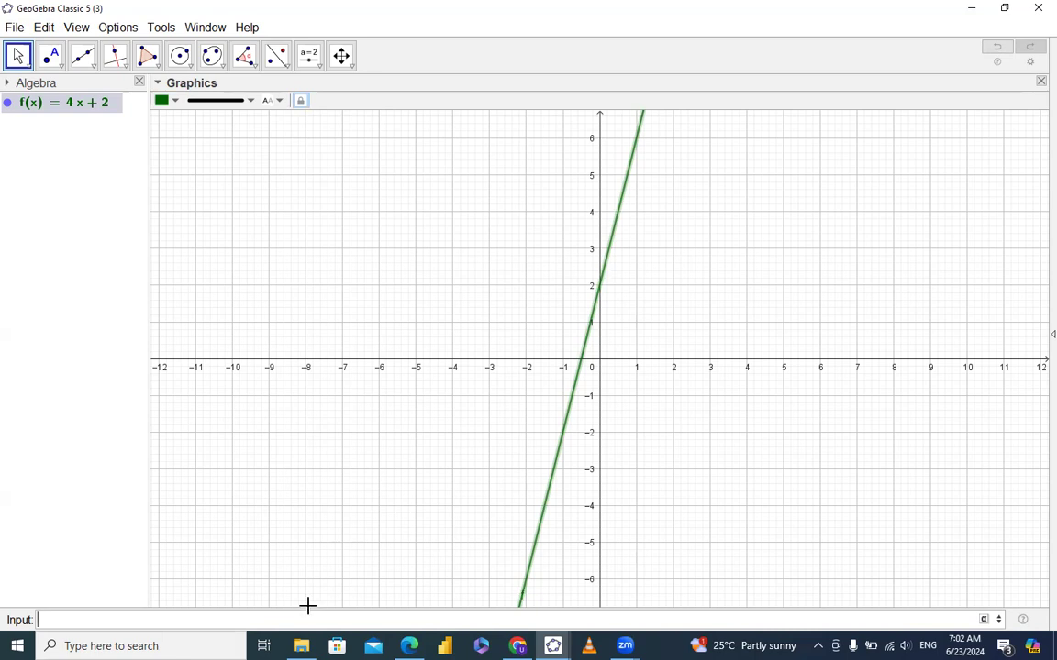
- Create the slope triangle of the line with the command Slope(f), and deselect it
type("slo[p")
key("BackSpace")
key("BackSpace")
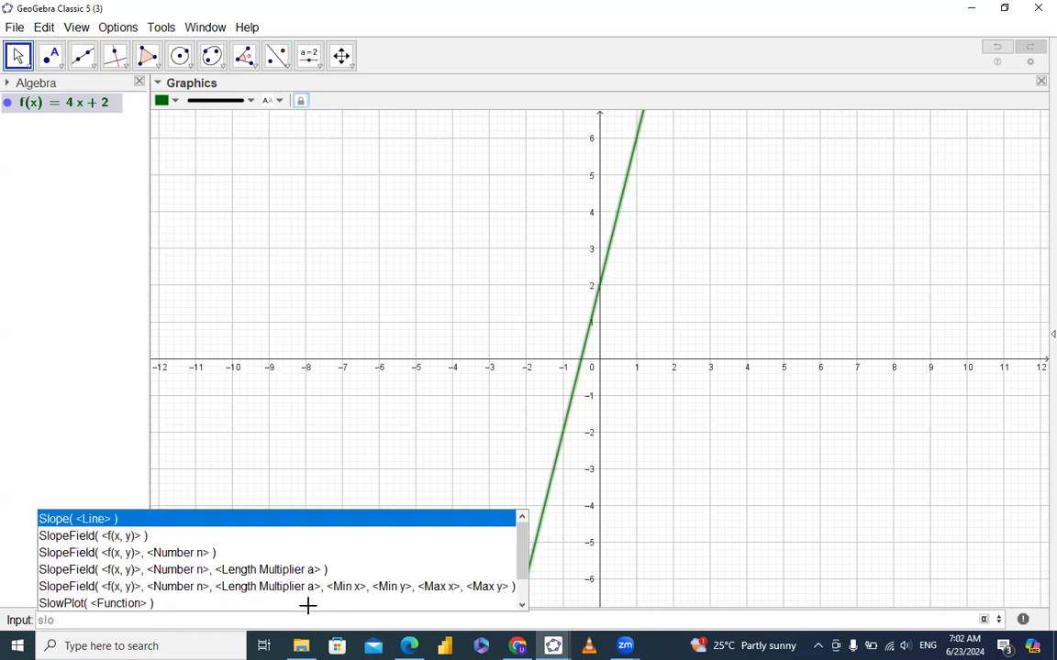
key("Return")
type("f")
key("Return")
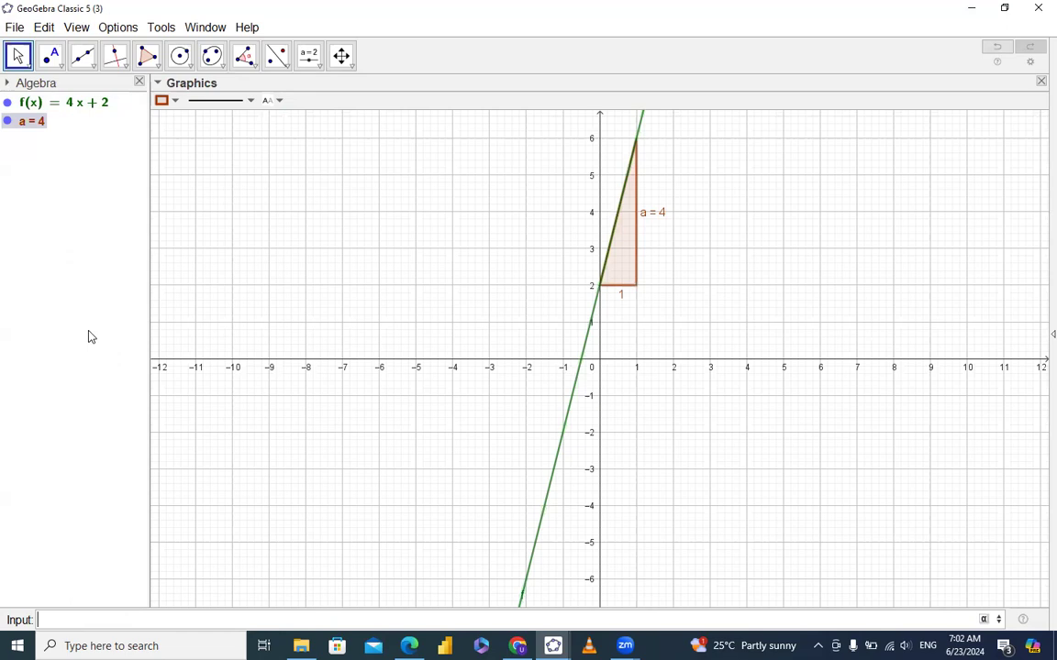
left_click(25, 130)
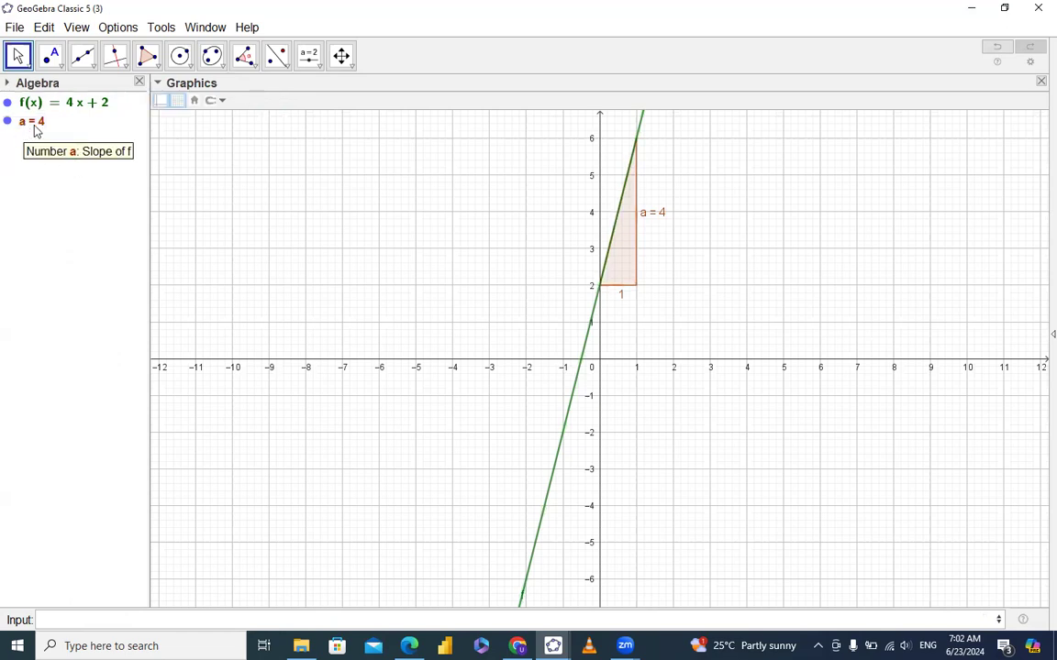
left_click(125, 618)
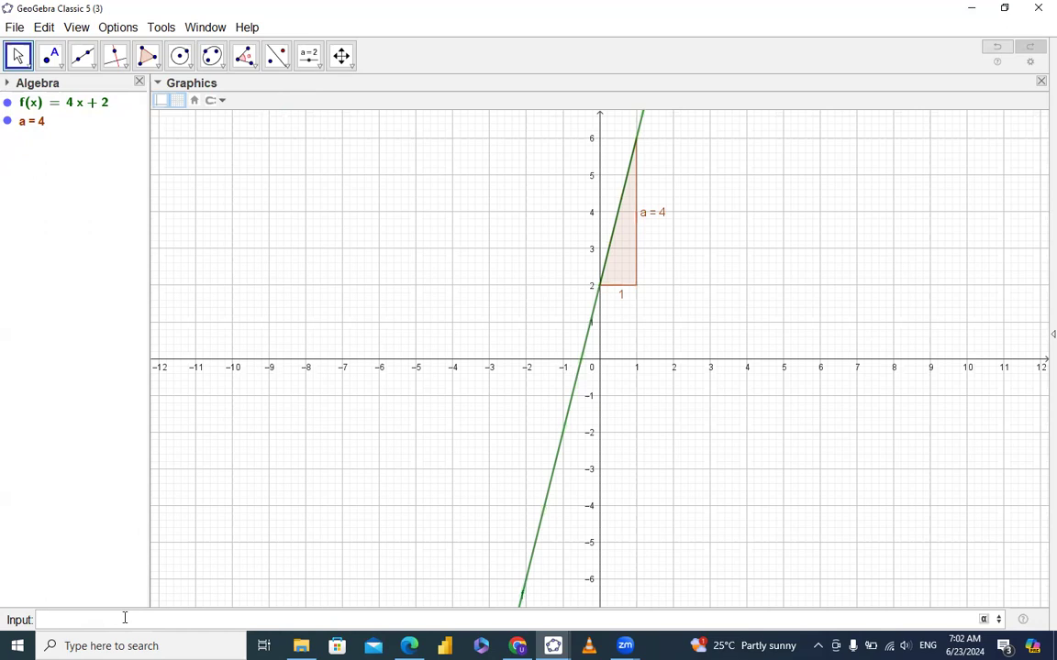
type("(x")
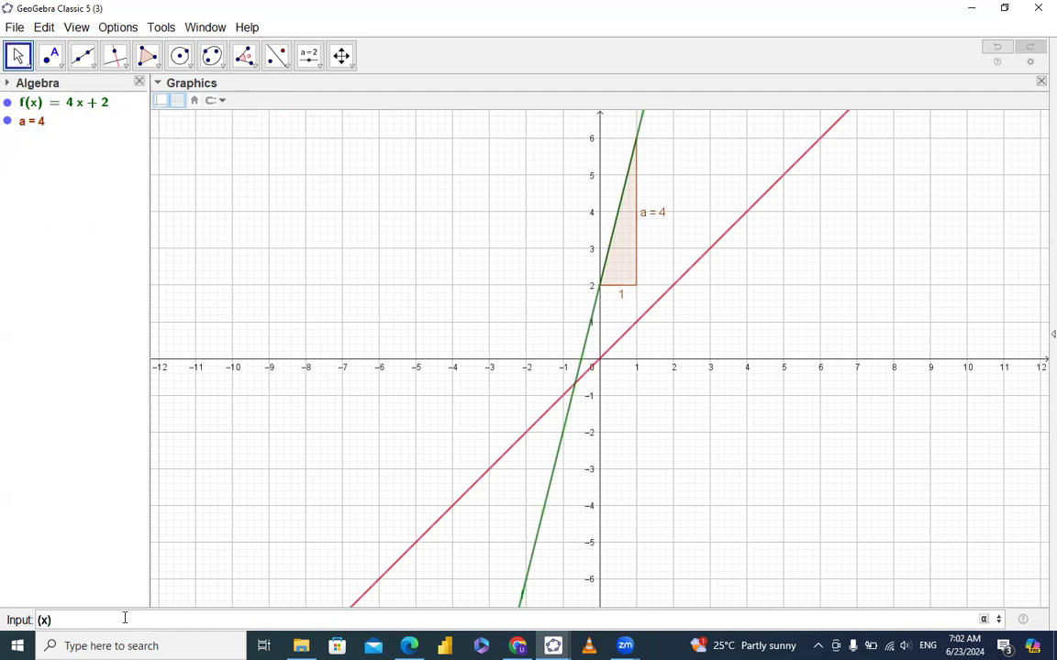
type("(")
key("BackSpace")
key("BackSpace")
key("BackSpace")
type(")")
left_click(125, 618)
key("BackSpace")
key("BackSpace")
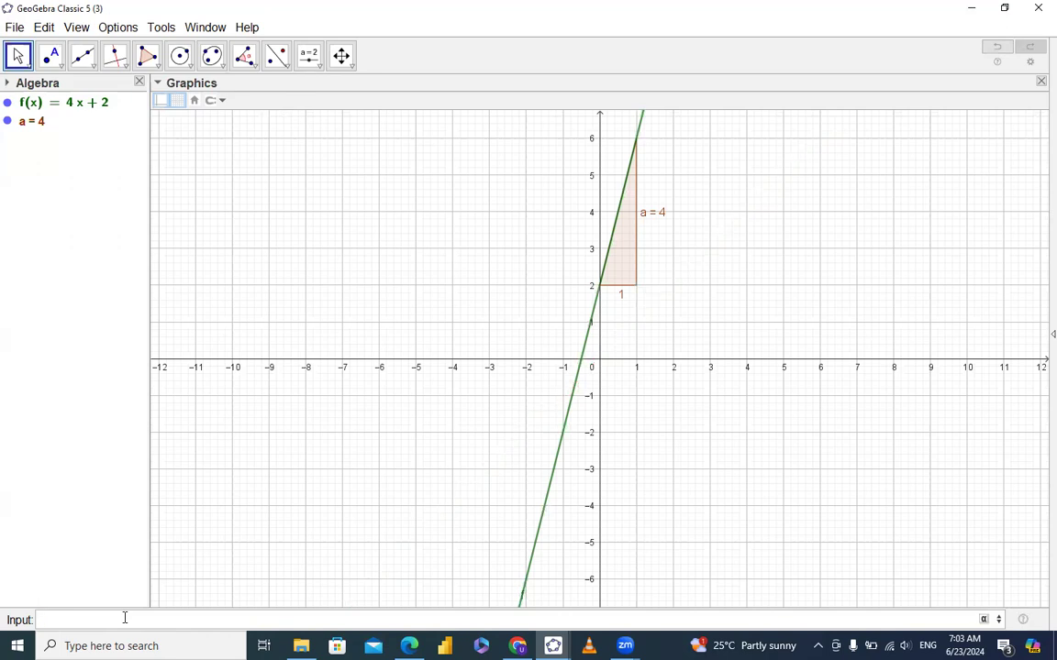
- Create a point on the line 4x+2 with the command Point(f)
type("poin")
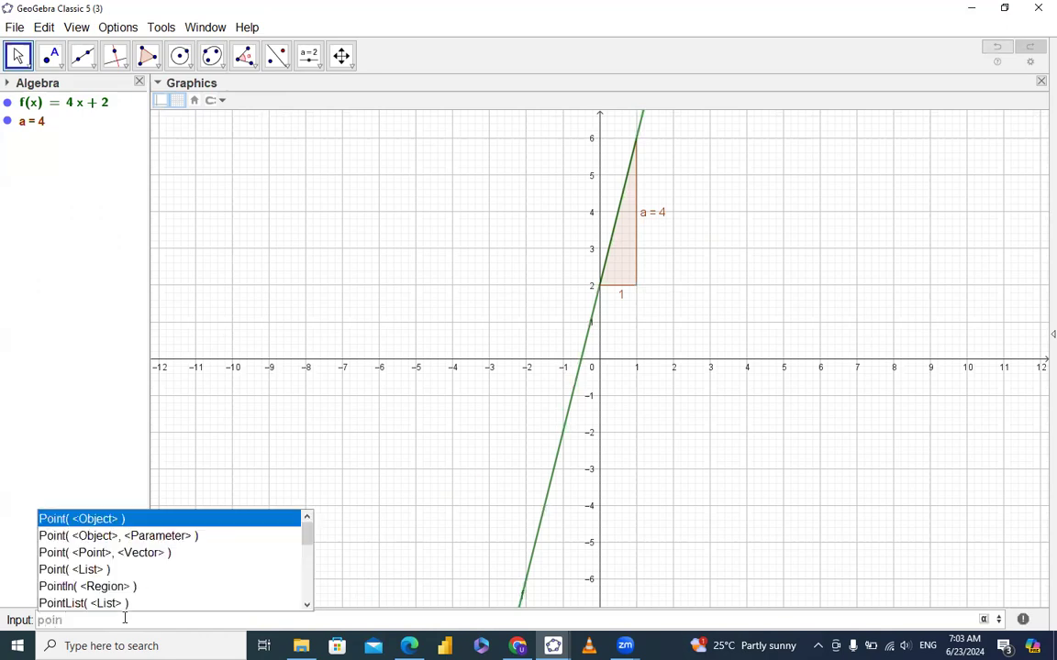
key("Return")
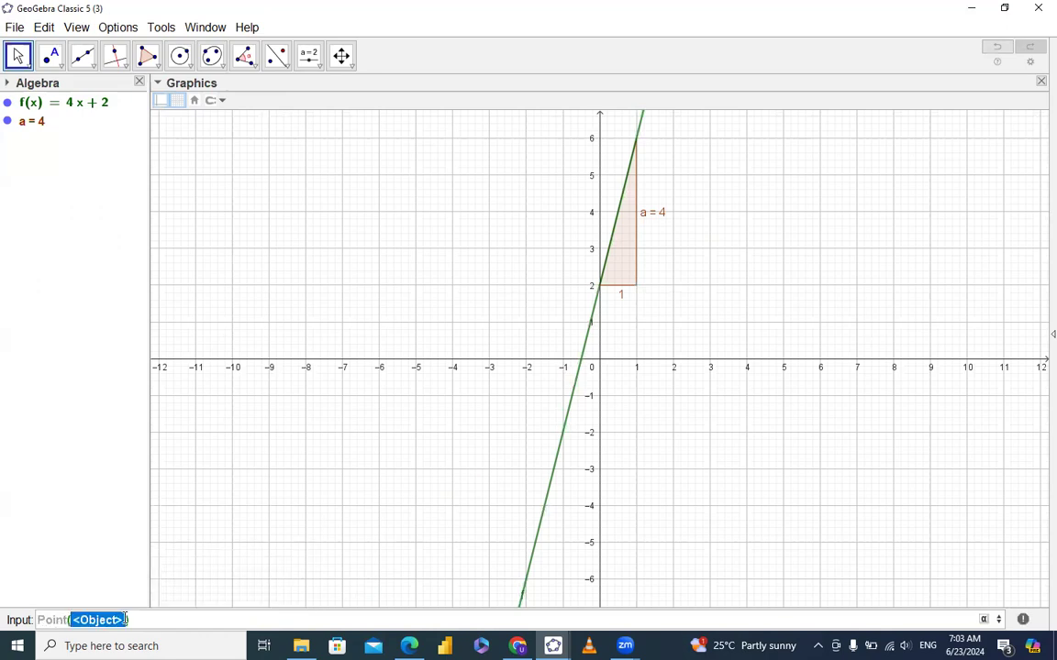
type("f")
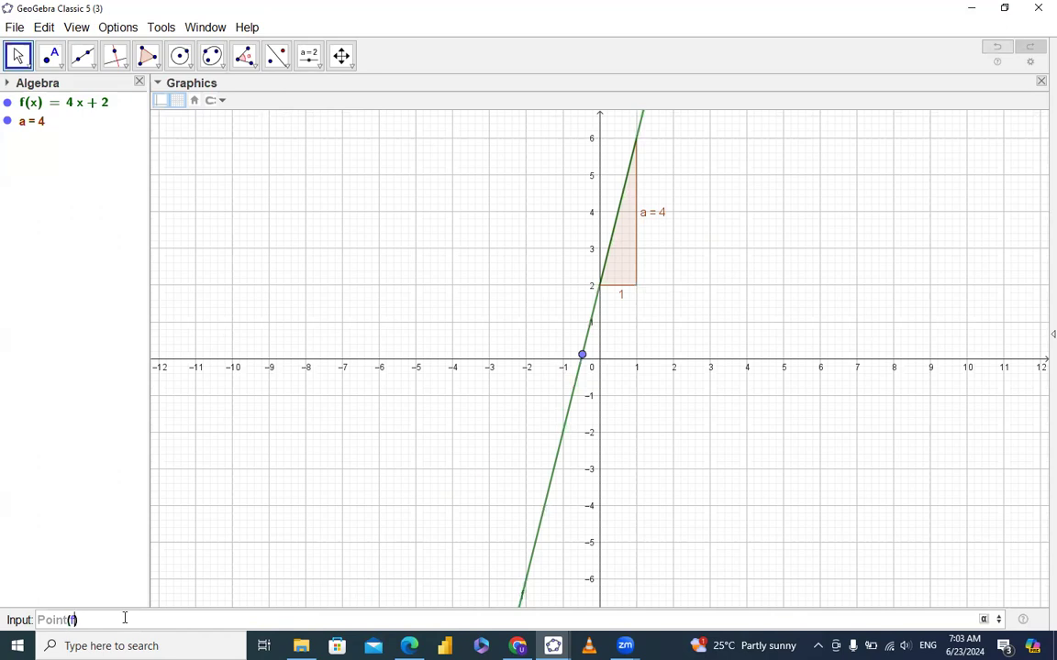
key("Return")
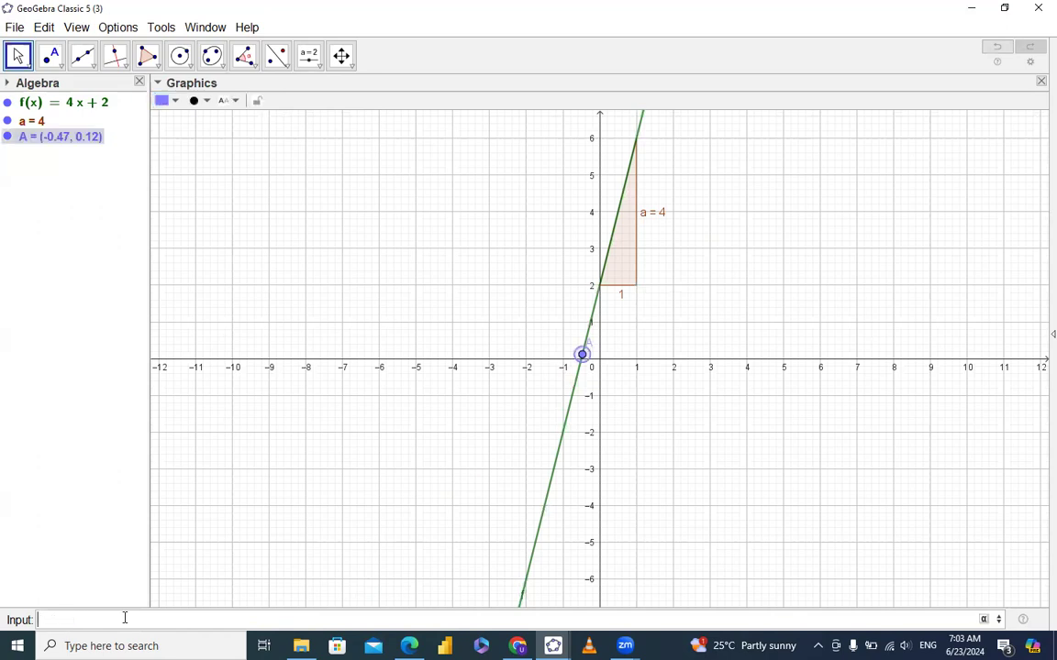
- Define a second point by the coordinates (x(A), a), pairing the x-coordinate of point A with the slope
type("(x(")
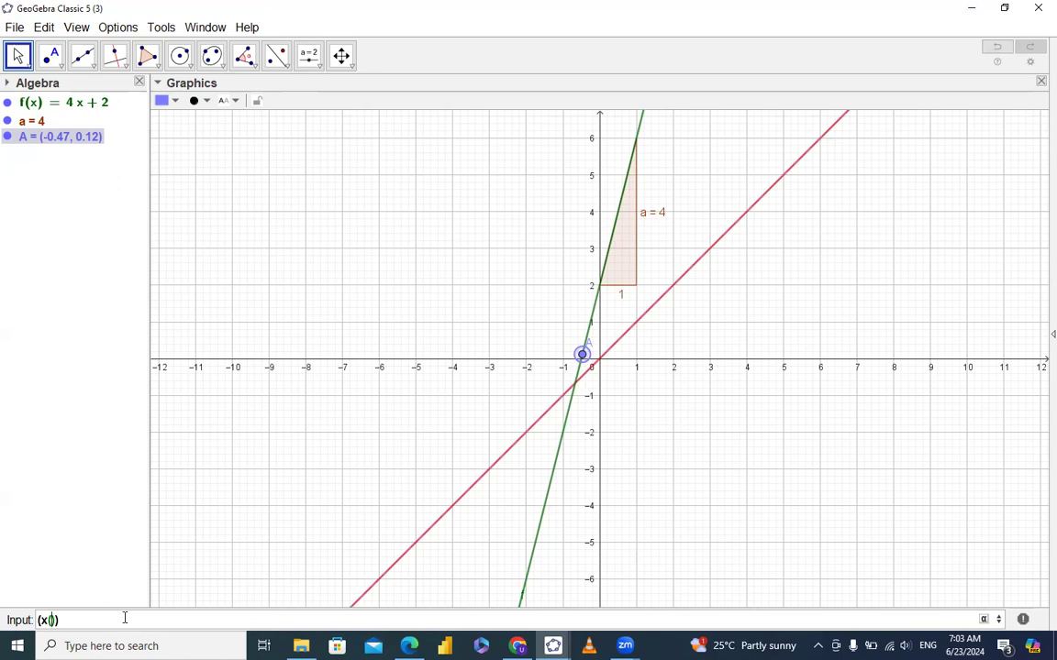
type("A)")
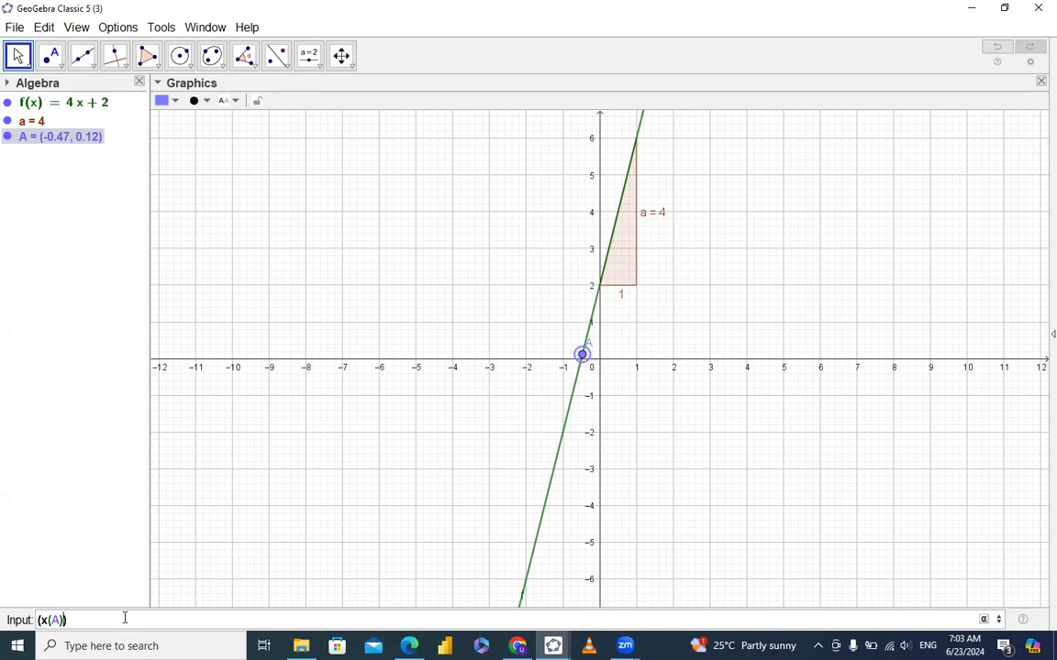
type(",")
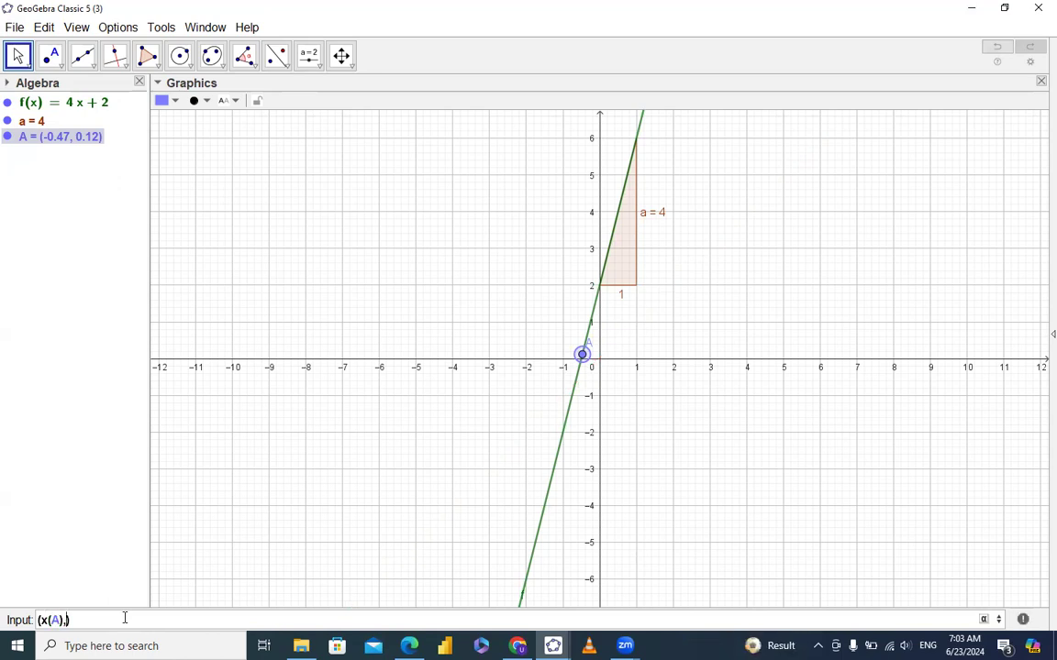
type("a")
key("Return")
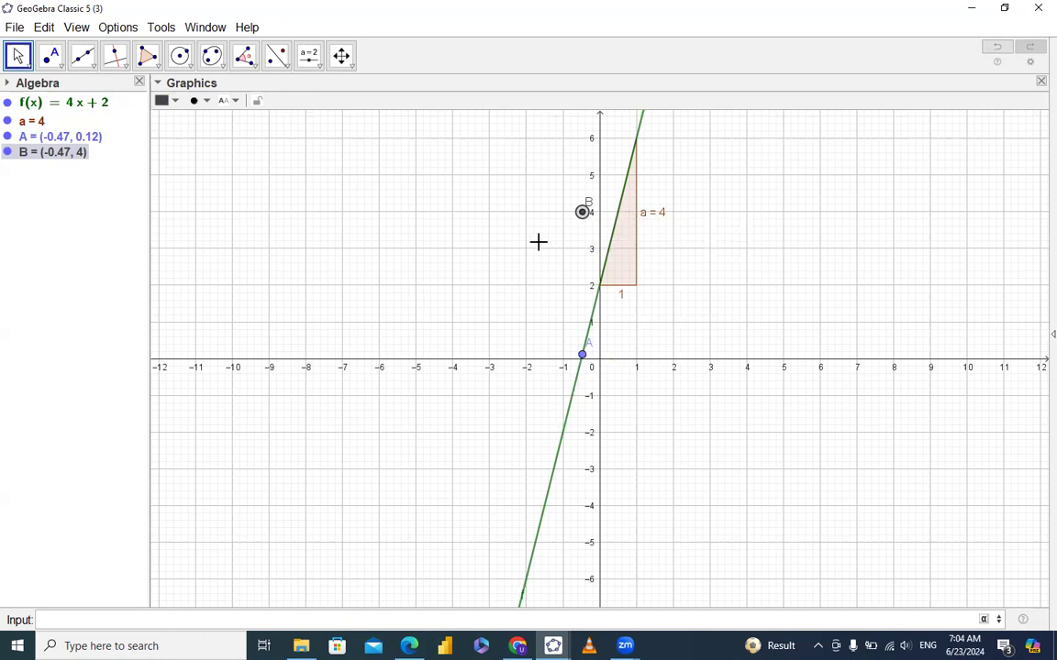
- Turn on the trace of point B and move point A along the line towards its lower end
right_click(587, 214)
left_click(642, 300)
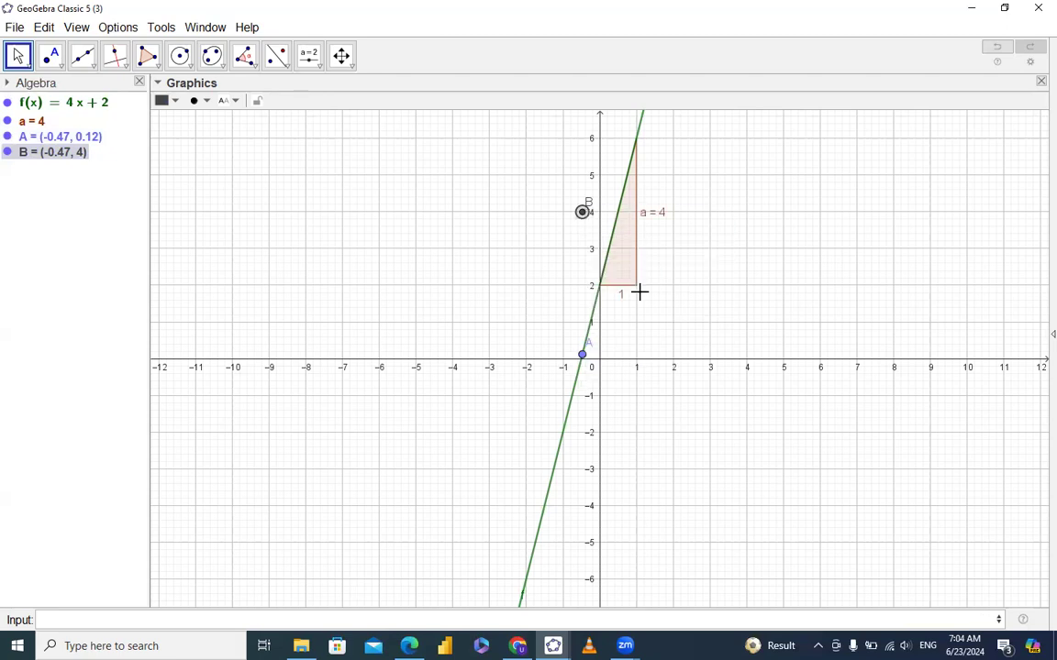
right_click(582, 356)
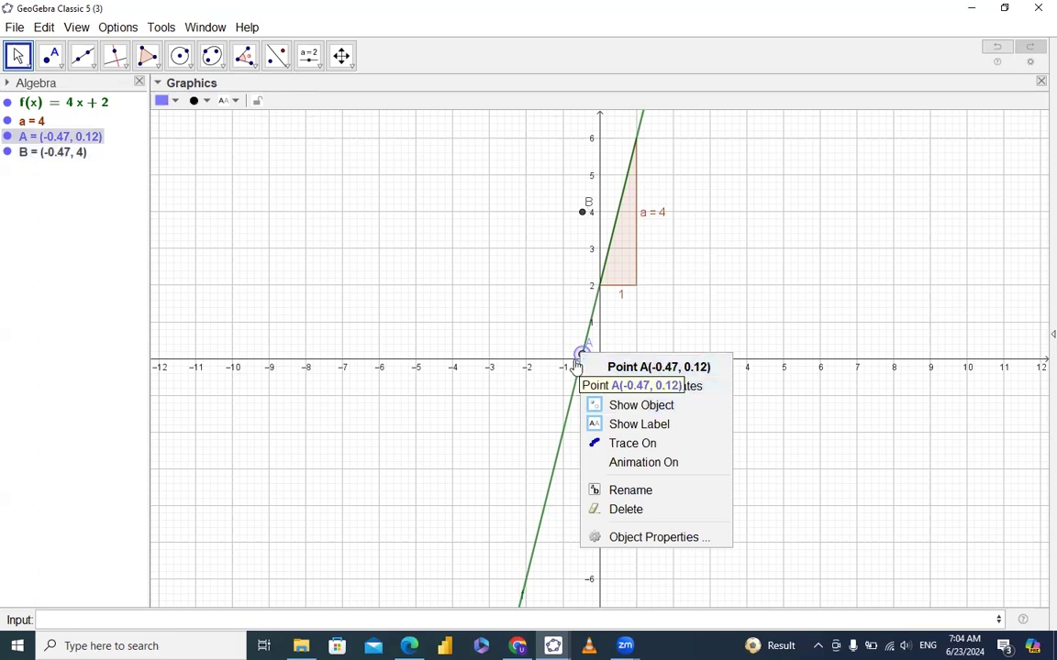
left_click(575, 358)
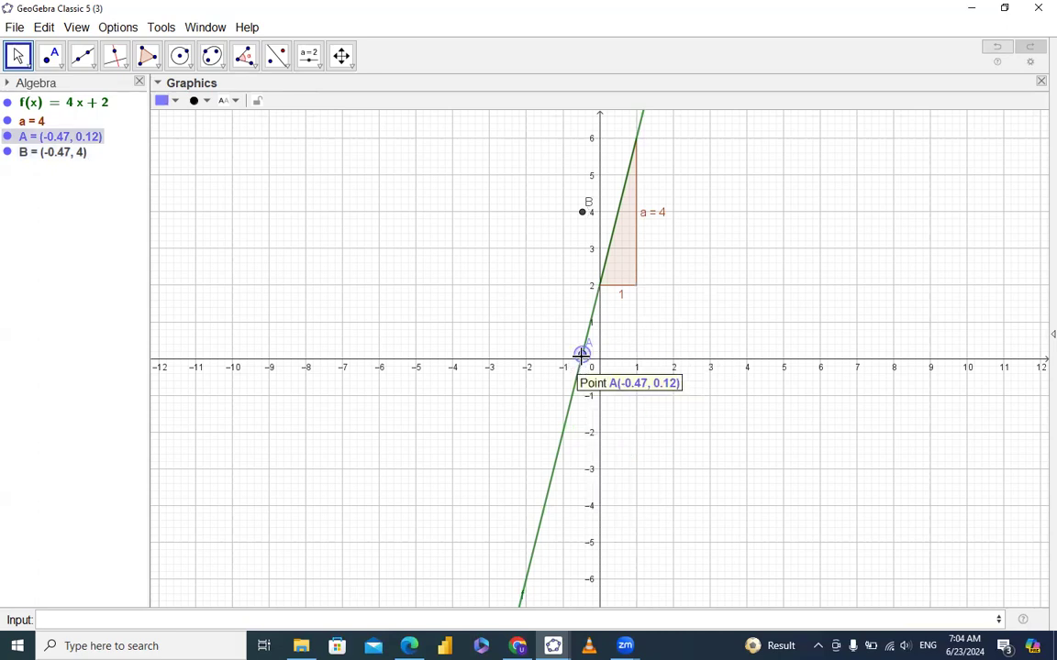
left_click_drag(582, 356, 560, 554)
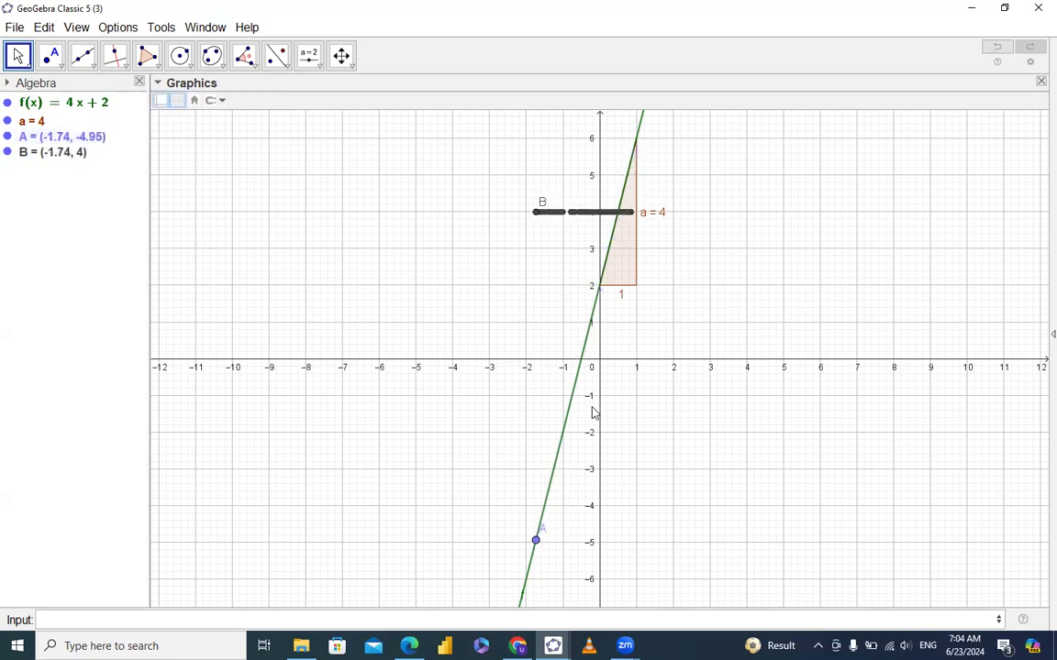
mouse_move(534, 543)
left_mouse_down()
mouse_move(621, 343)
mouse_move(531, 558)
left_mouse_up()
- Animate point A along the line so that B leaves its trace, and pause the animation
right_click(532, 560)
left_click(578, 574)
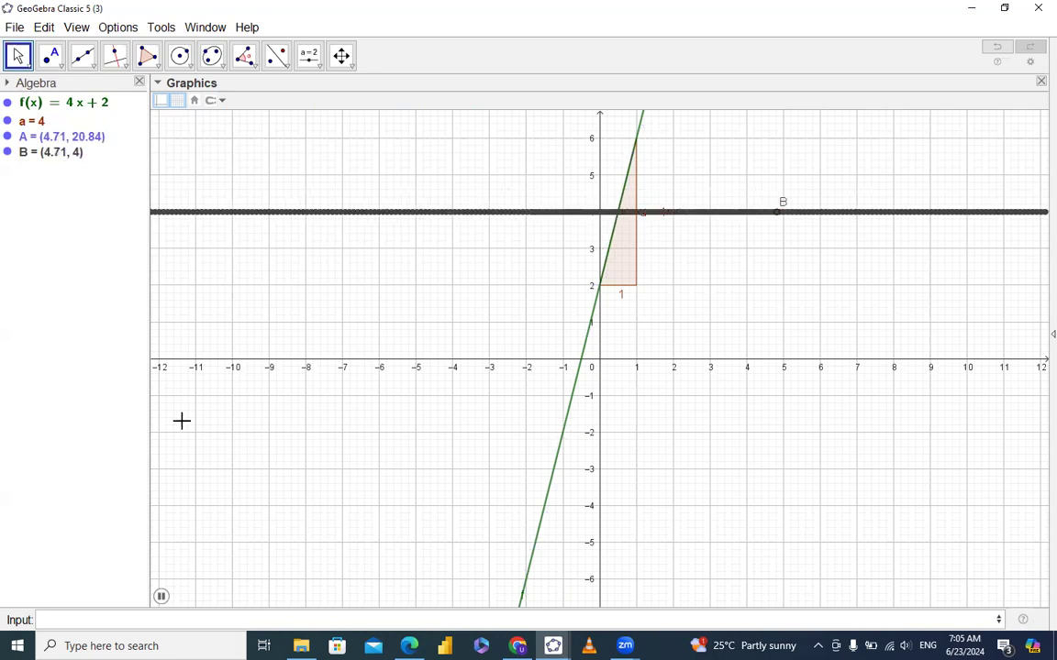
left_click(162, 598)
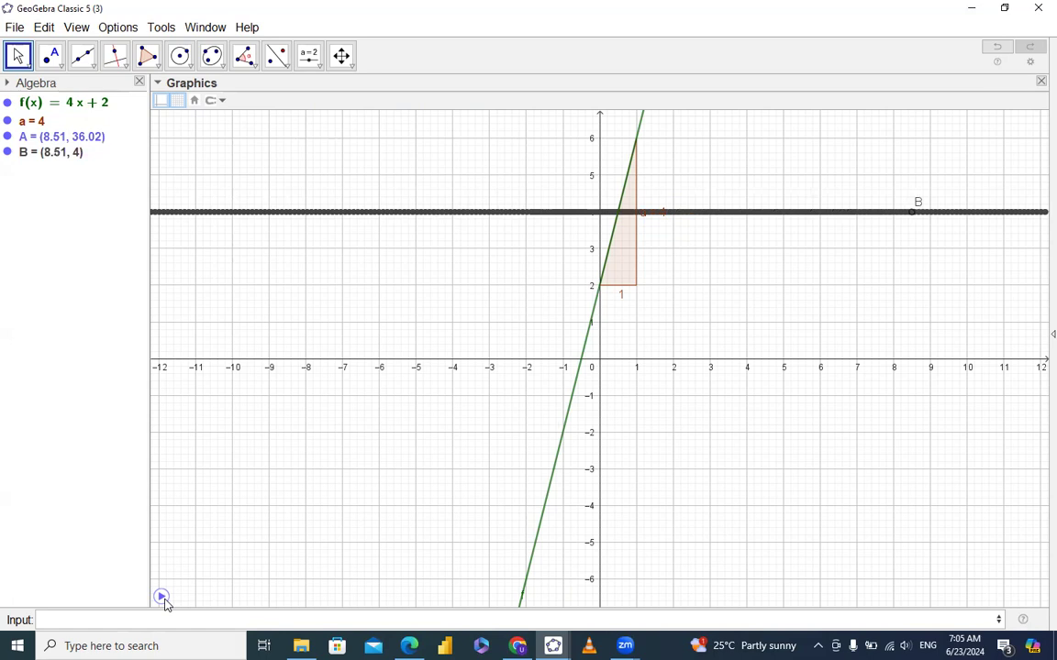
- Turn off the trace of point B and the animation of point A
right_click(63, 155)
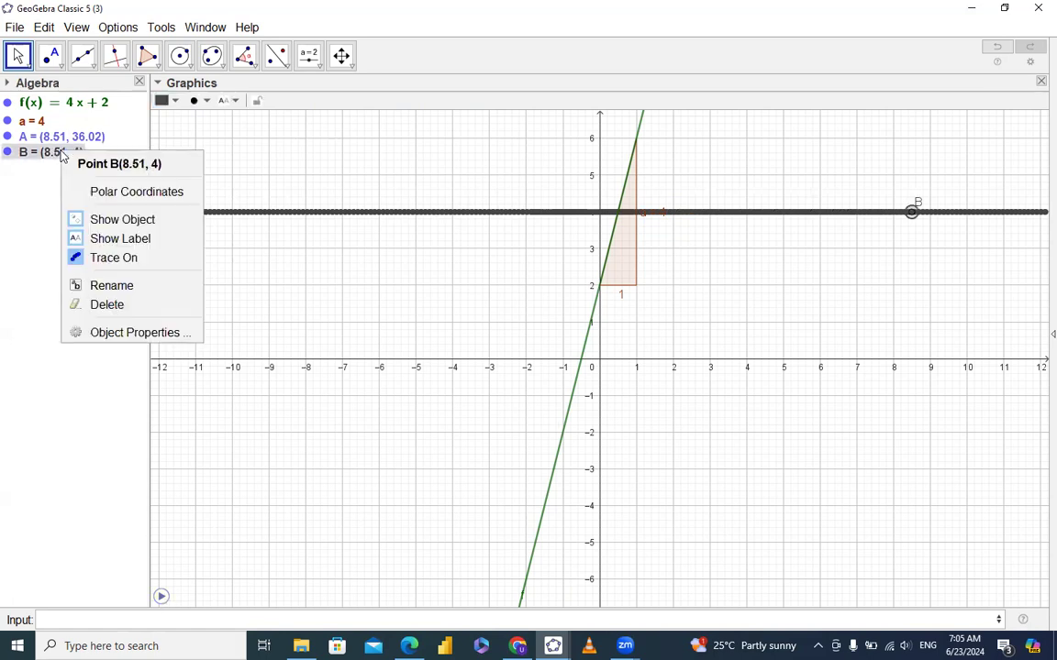
left_click(131, 260)
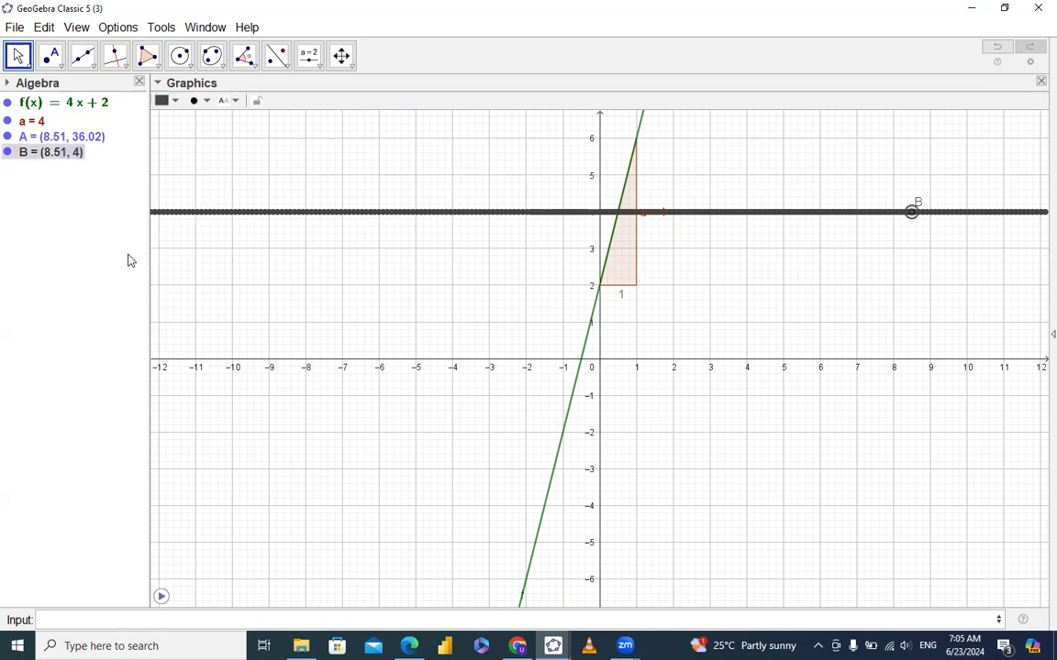
right_click(41, 136)
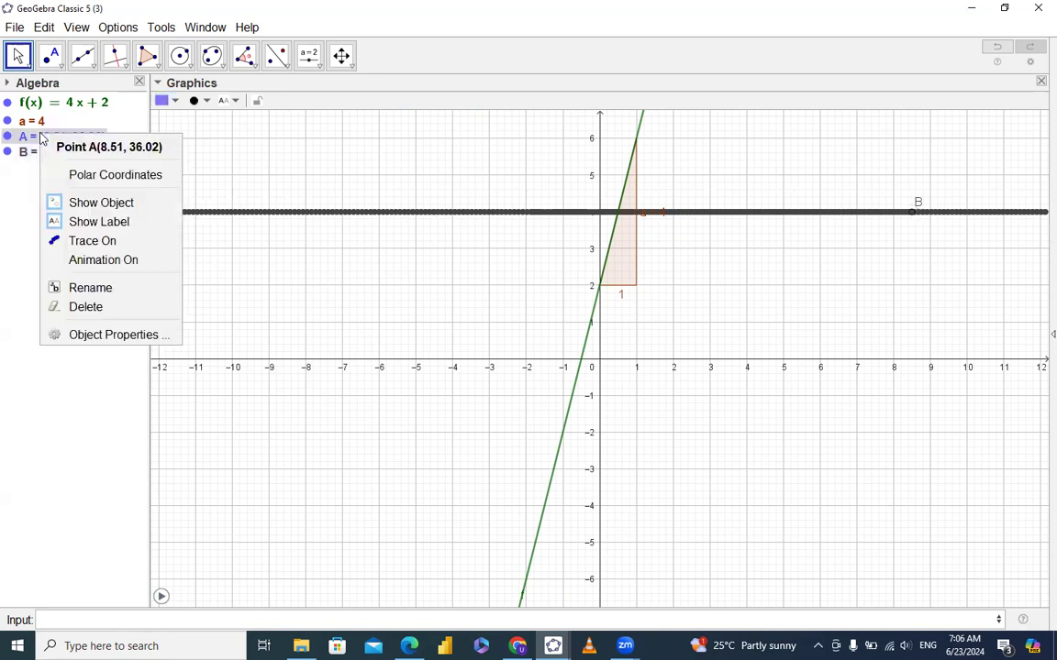
left_click(81, 260)
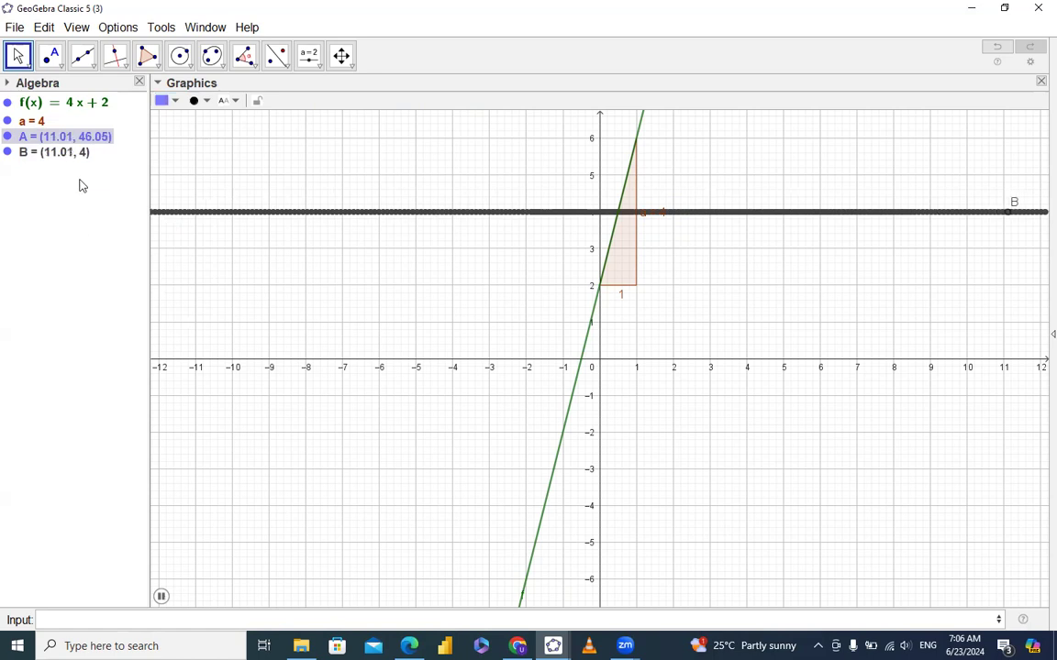
right_click(72, 137)
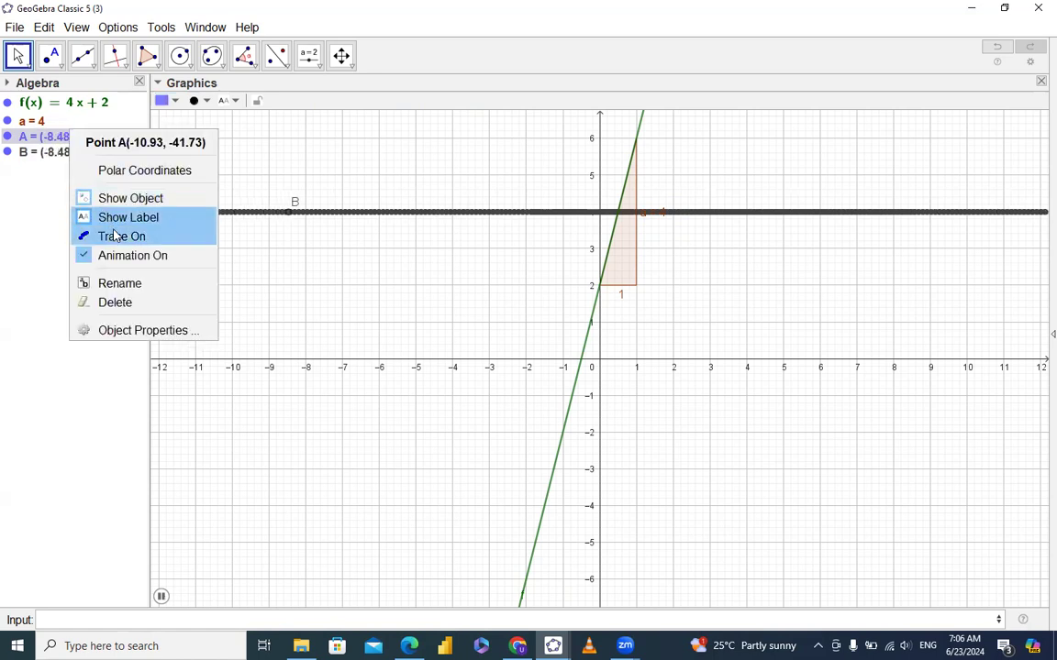
left_click(119, 258)
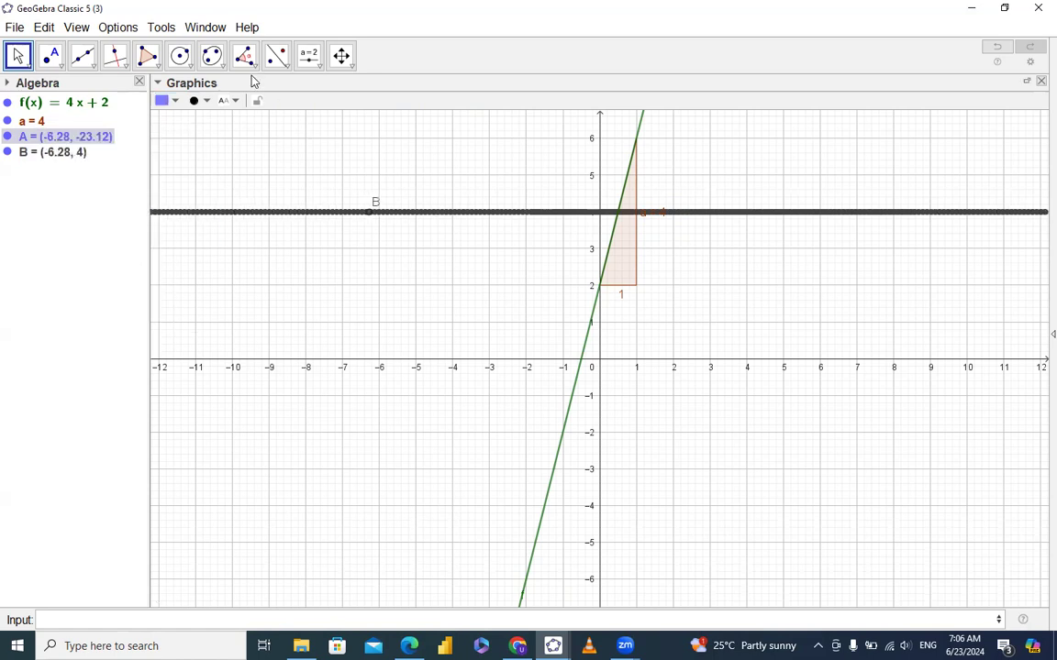
- Clear the remaining trace of point B by switching the grid off and on again
left_click(214, 126)
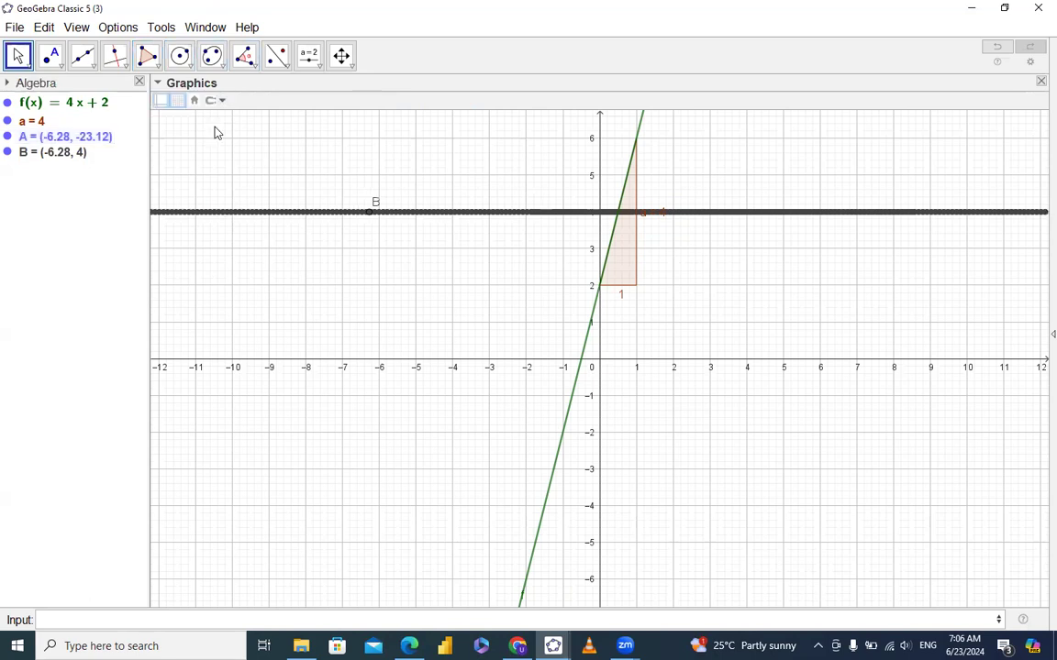
left_click(178, 103)
left_click(178, 104)
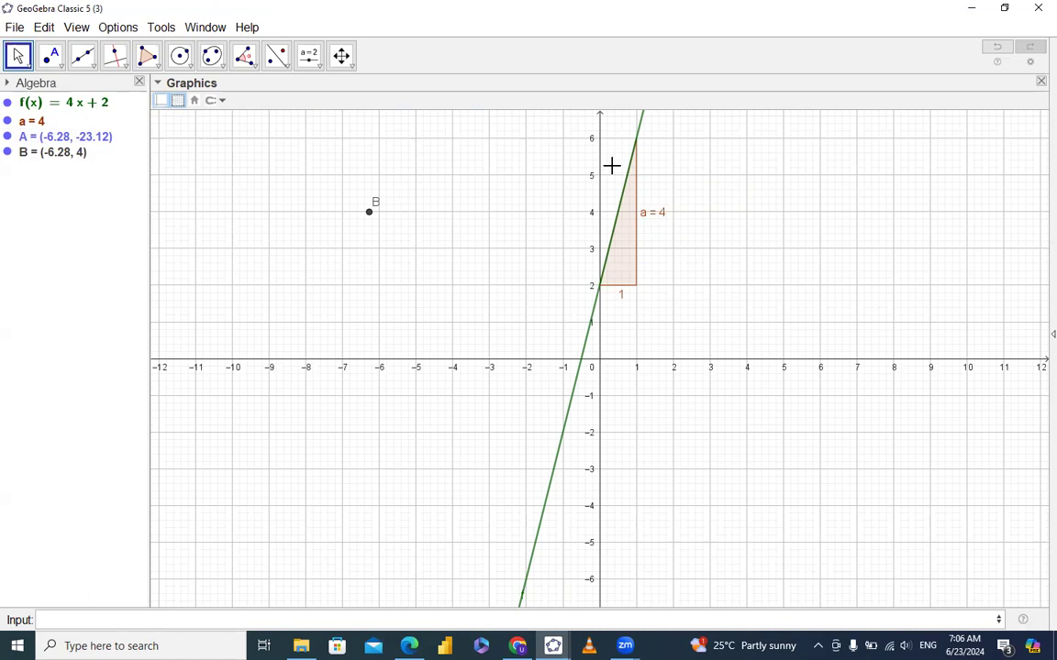
- Hide points A and B, the slope triangle a and the line f
left_click(7, 138)
left_click(8, 151)
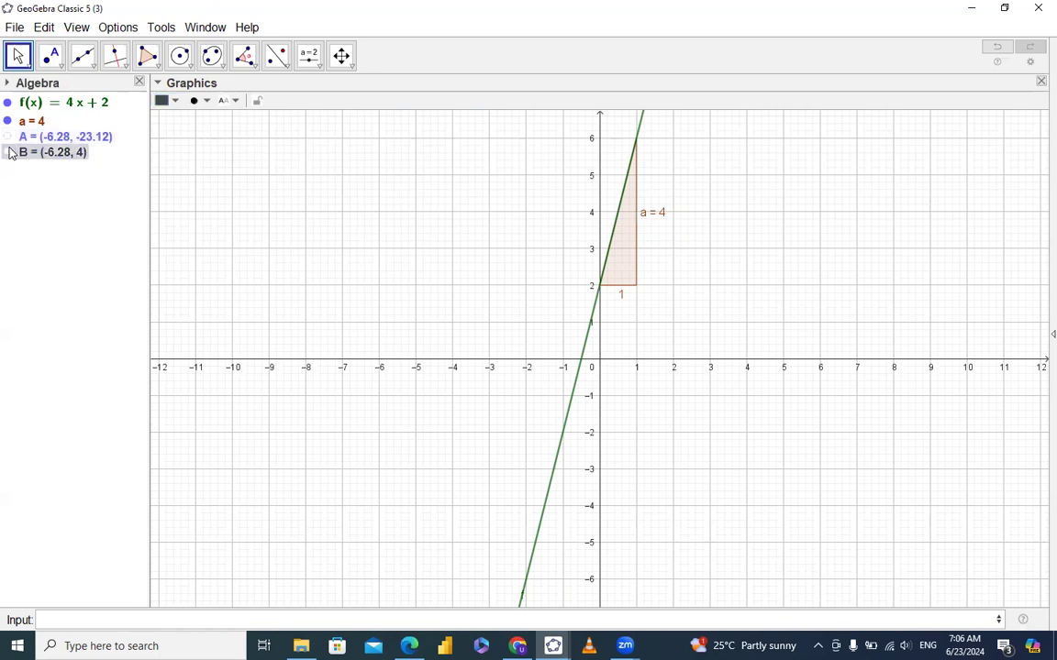
left_click(9, 121)
left_click(7, 102)
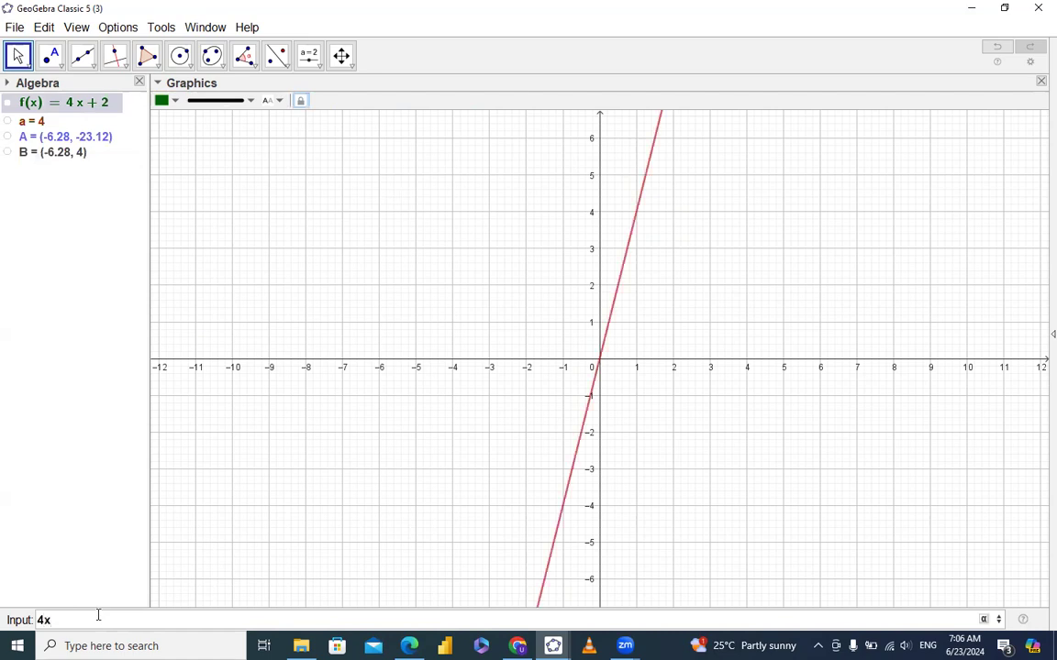
- Plot the parabola 4x^2-7 as a new function
type("^2")
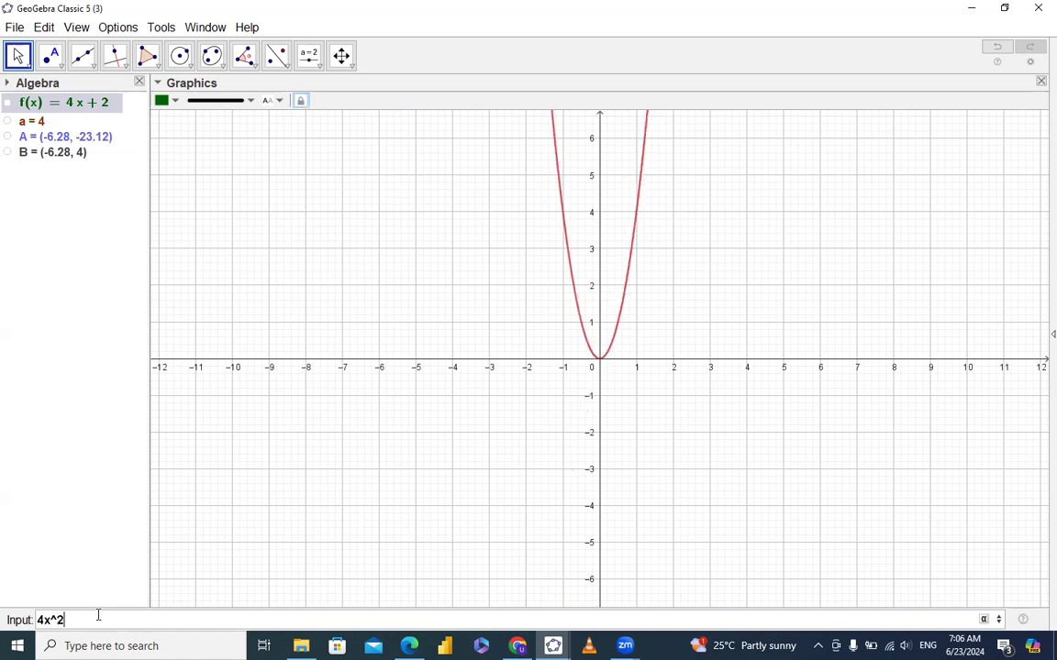
type("-7")
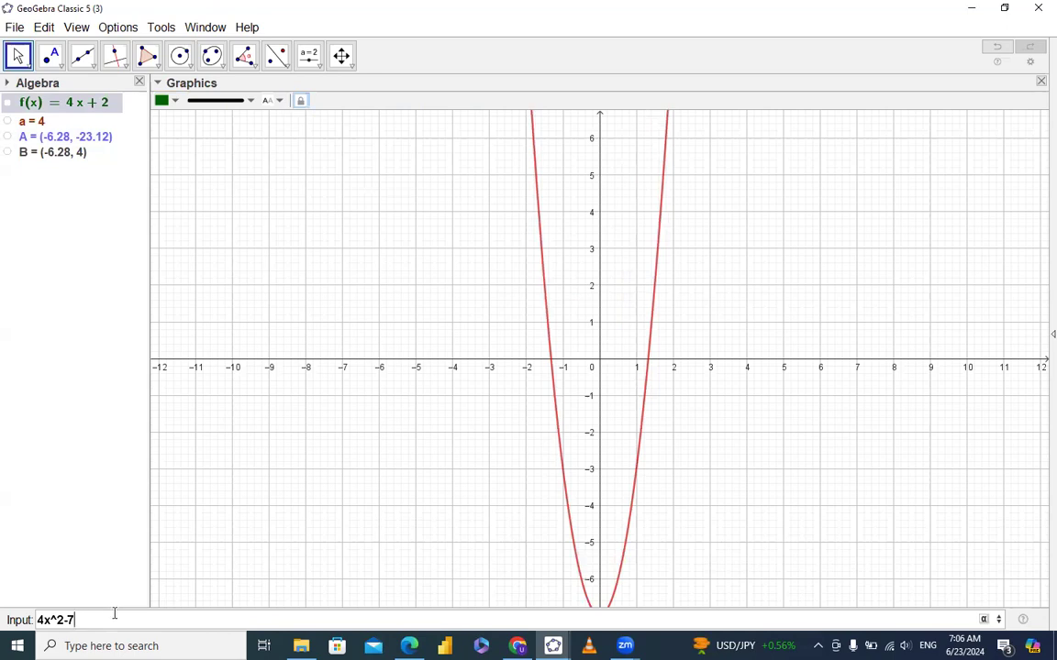
key("Return")
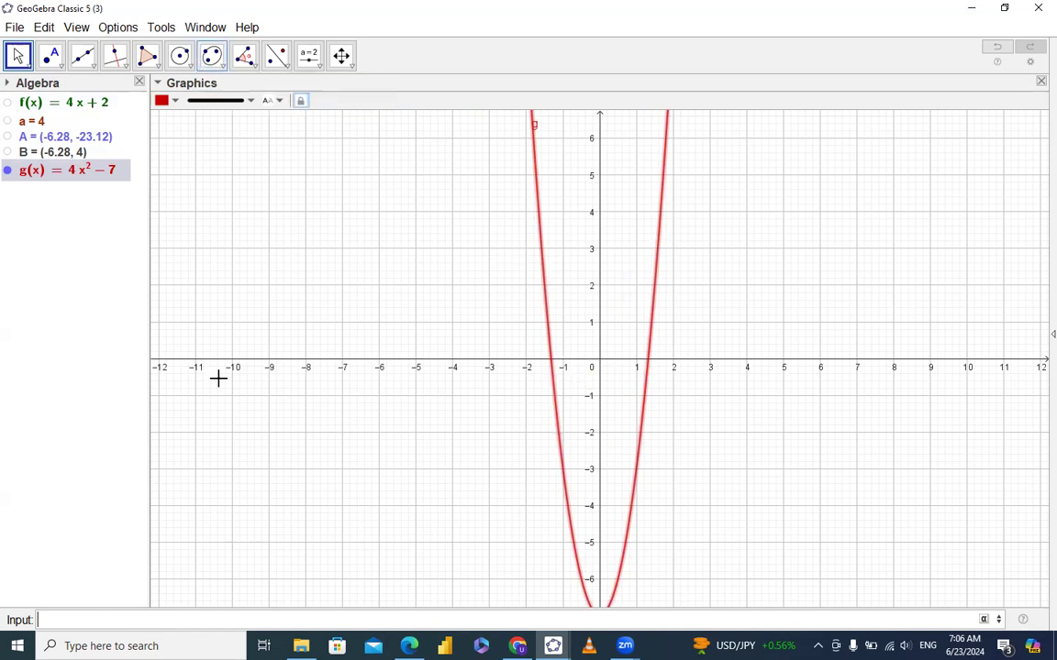
- Create a point on the parabola with the command Point(g)
left_click(182, 619)
type("point")
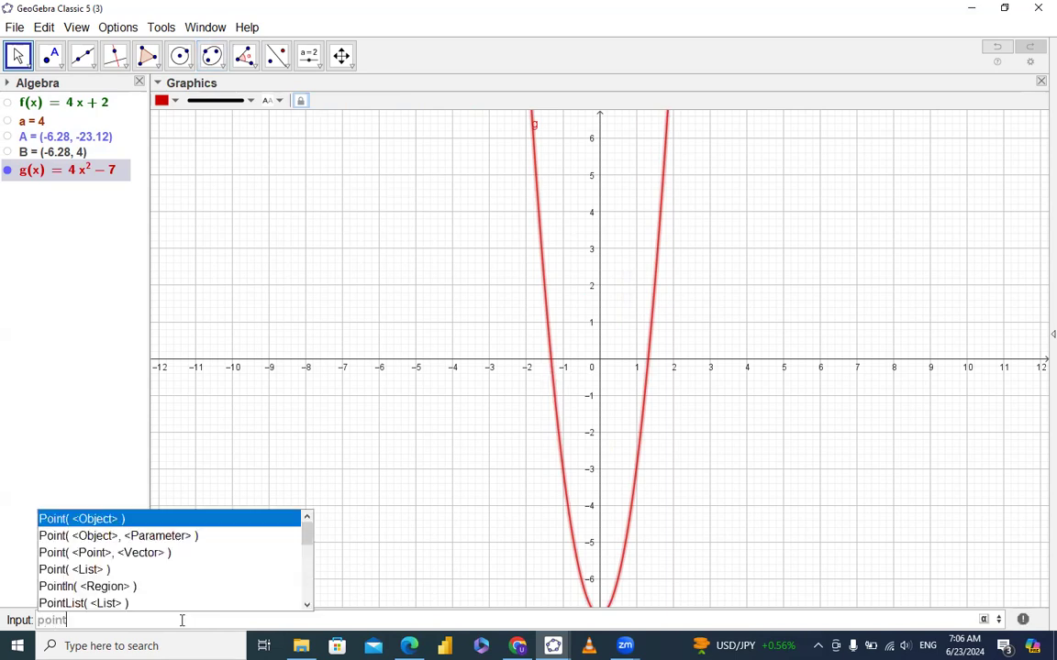
key("Return")
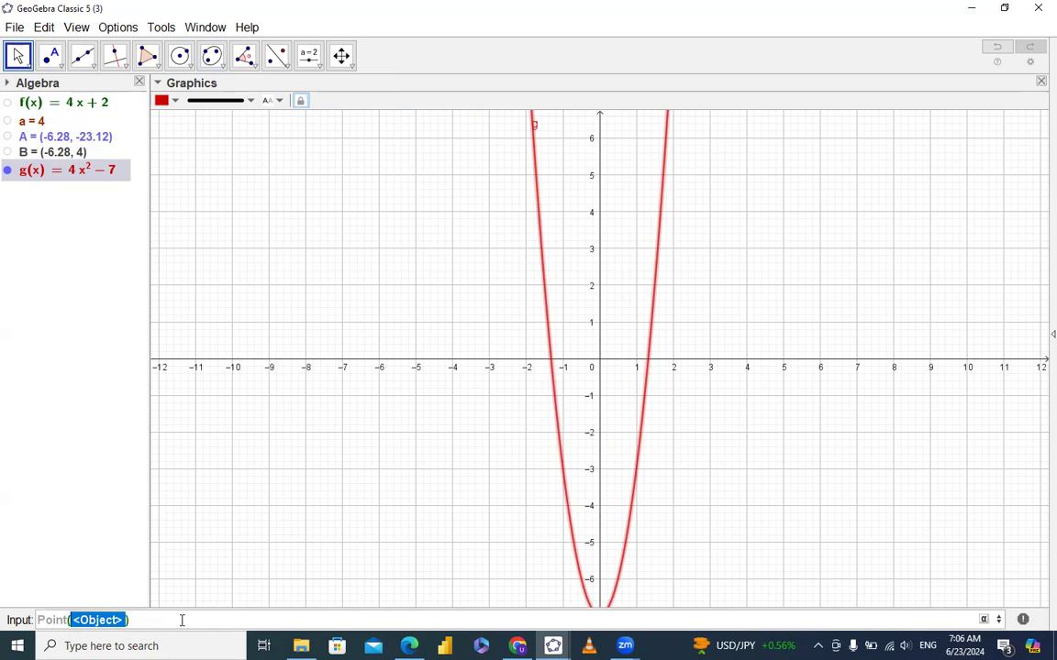
type("g")
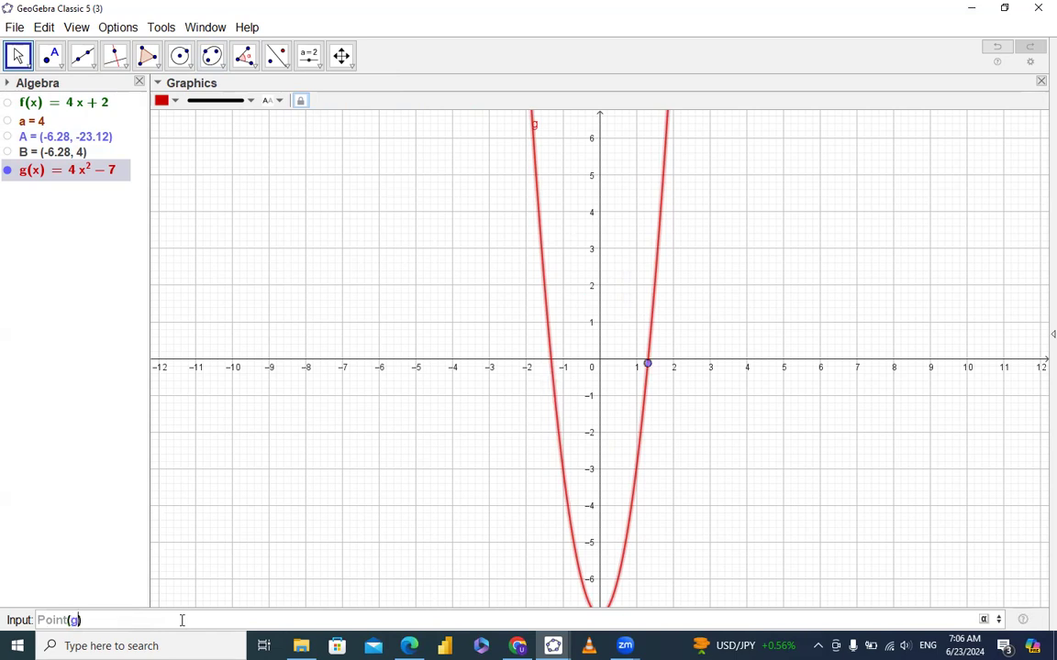
key("Return")
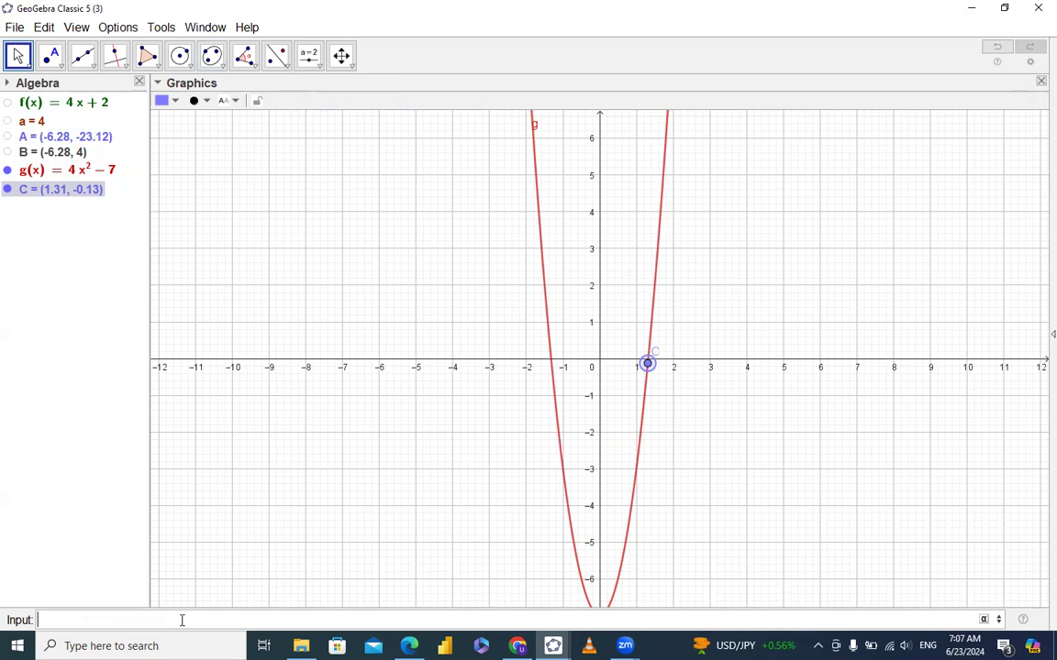
- Construct the tangent to the parabola at point C with the command Tangent(C, g)
type("ta")
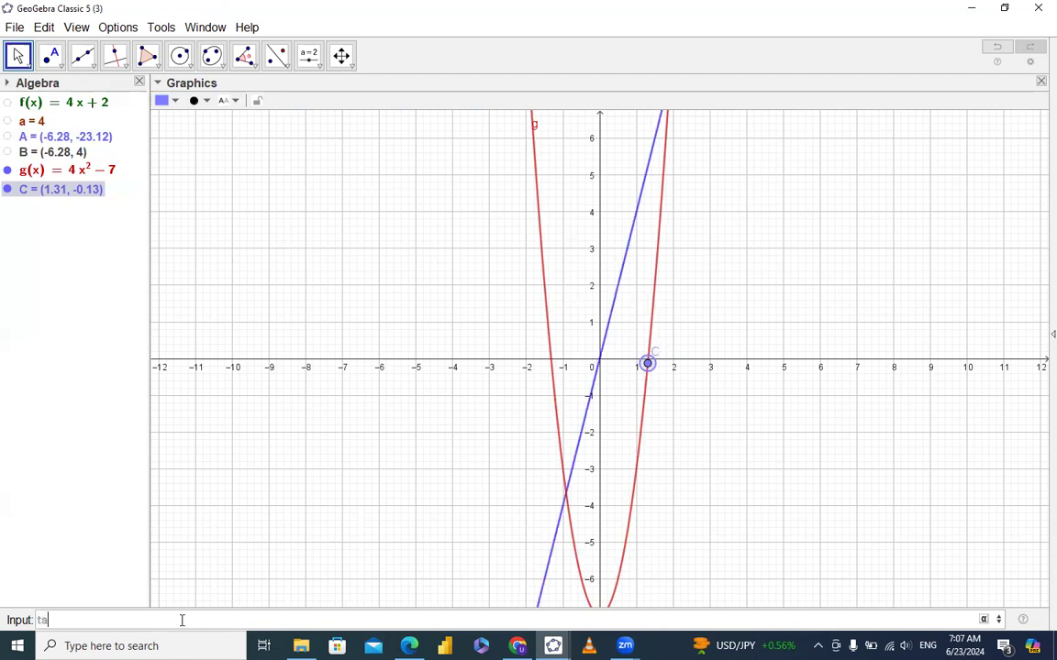
type("ng")
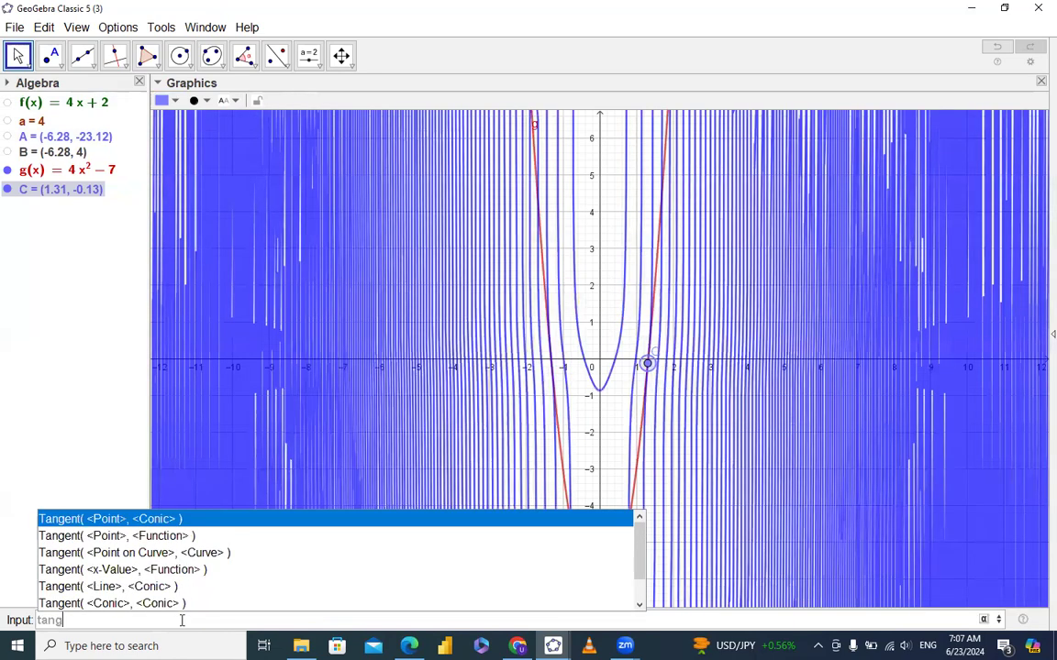
type("e")
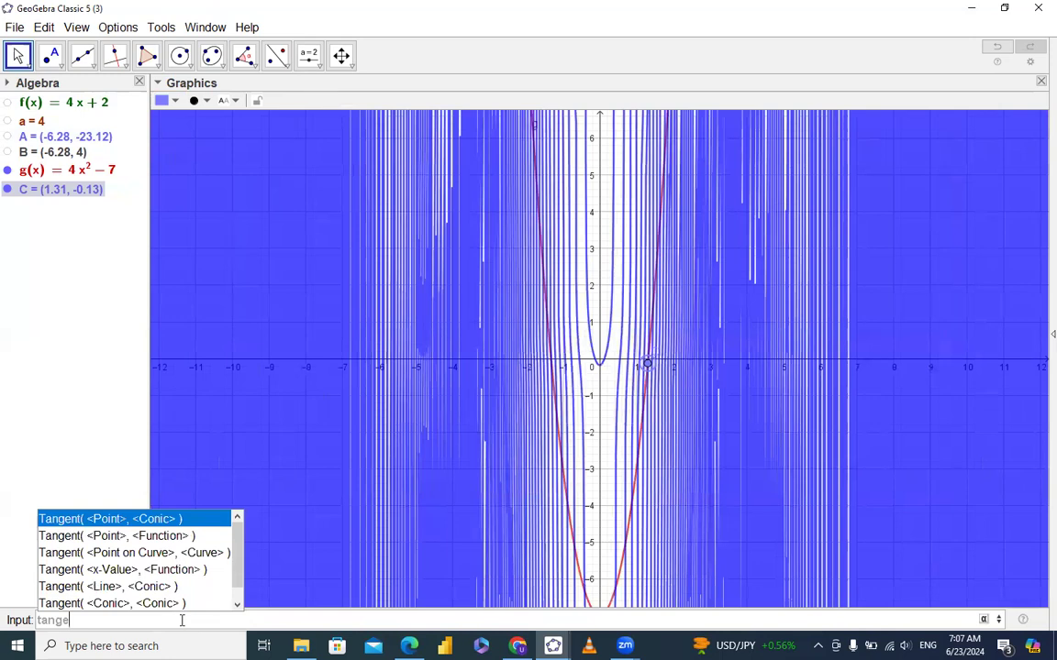
key("Return")
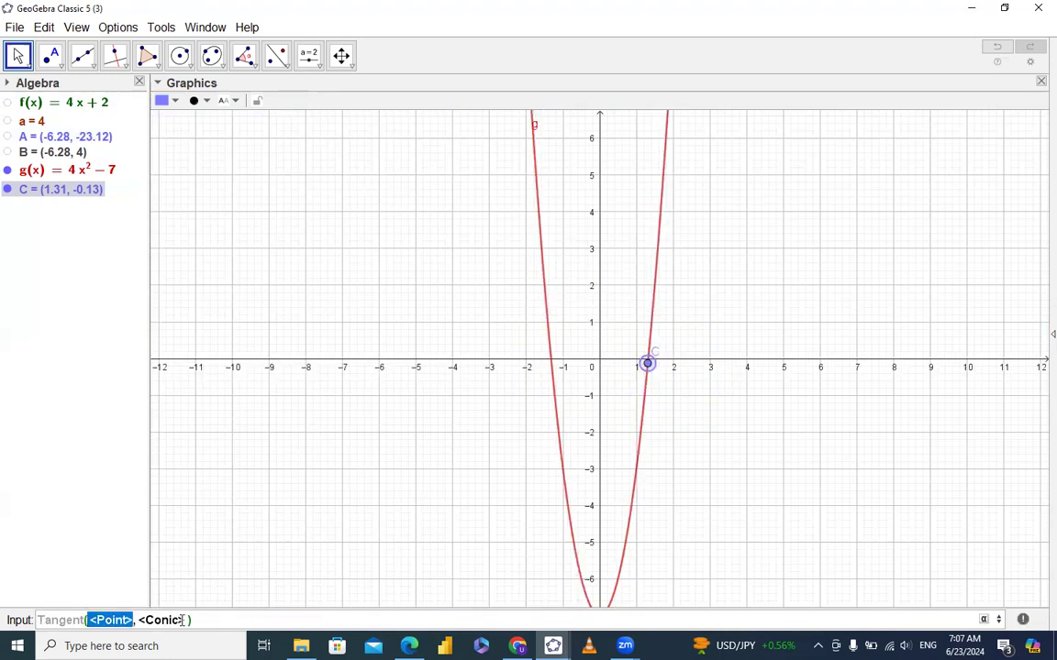
type("C")
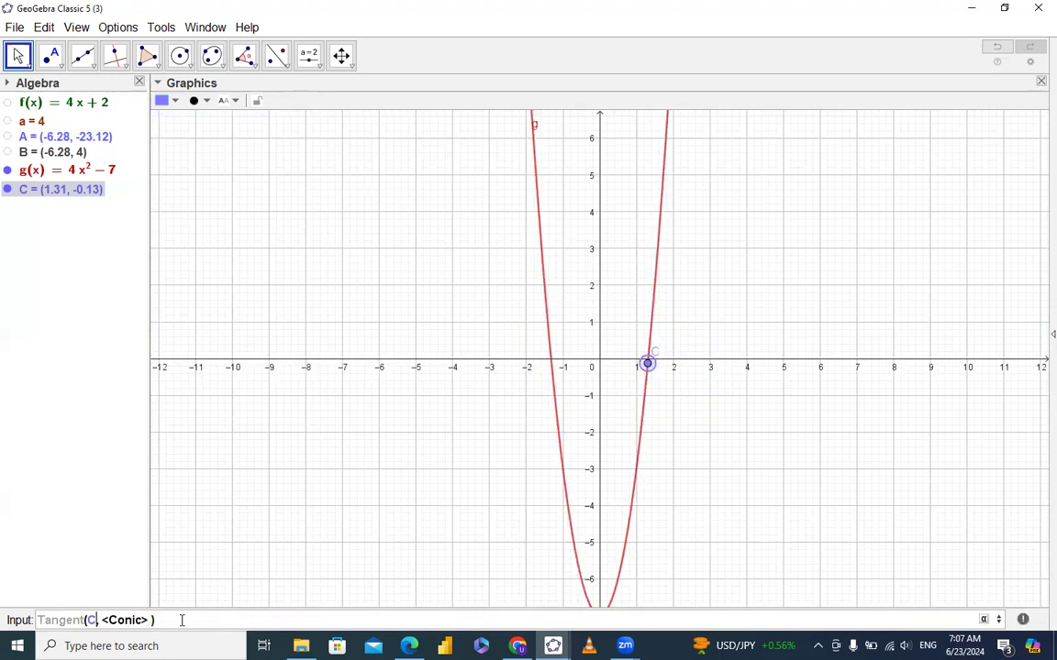
key("Tab")
type("g")
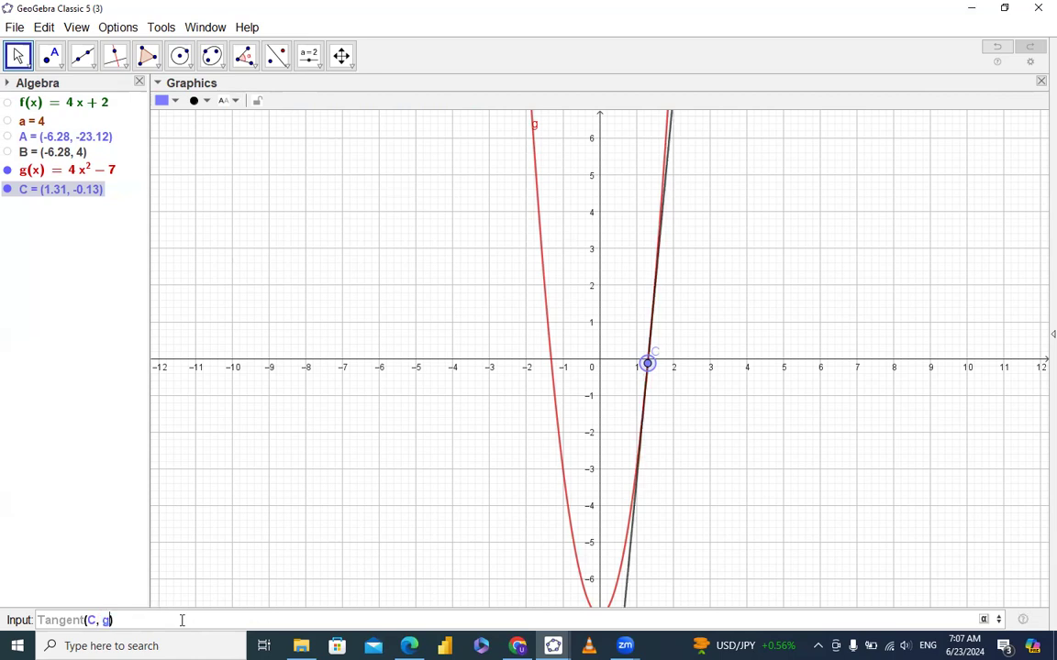
key("Return")
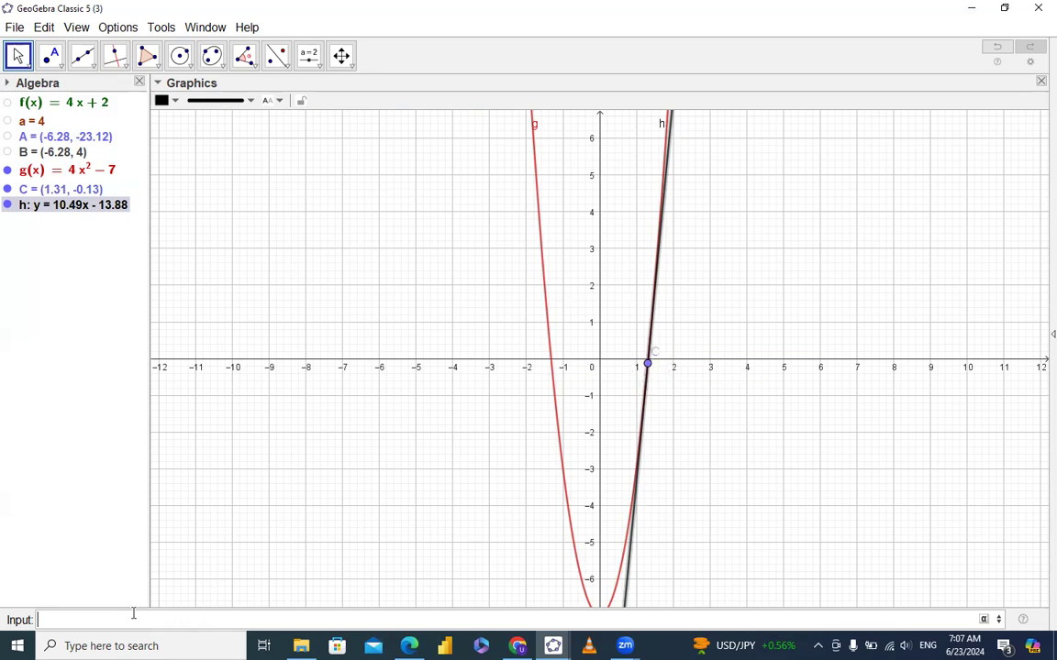
- Create the slope of the tangent with Slope(h), and move point C up the parabola to about (1.43, 1.13)
type("slop")
key("Return")
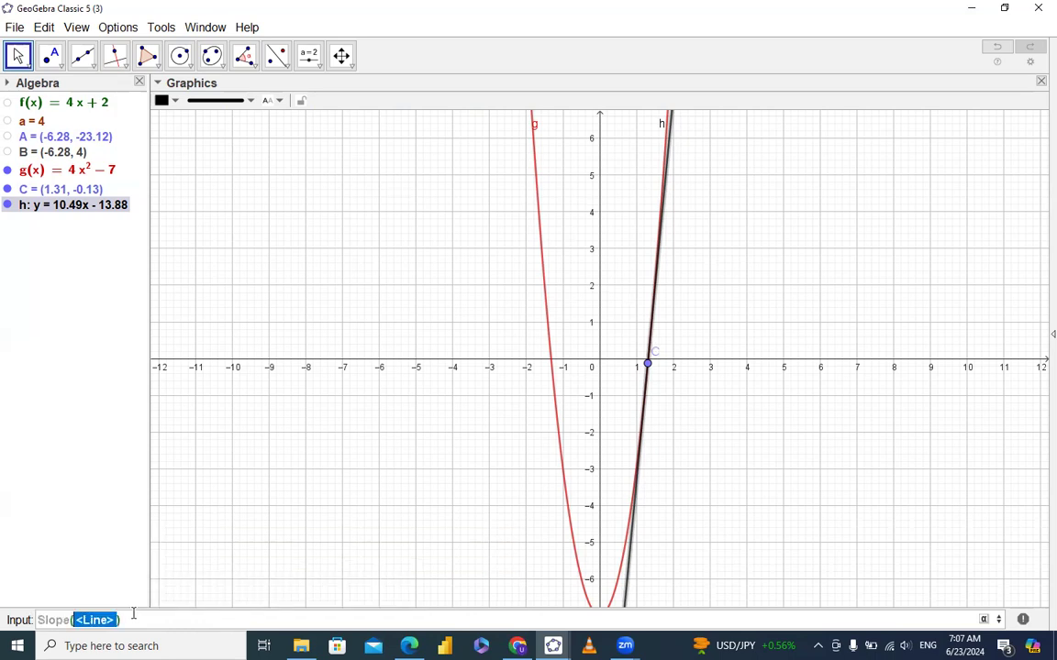
type("h")
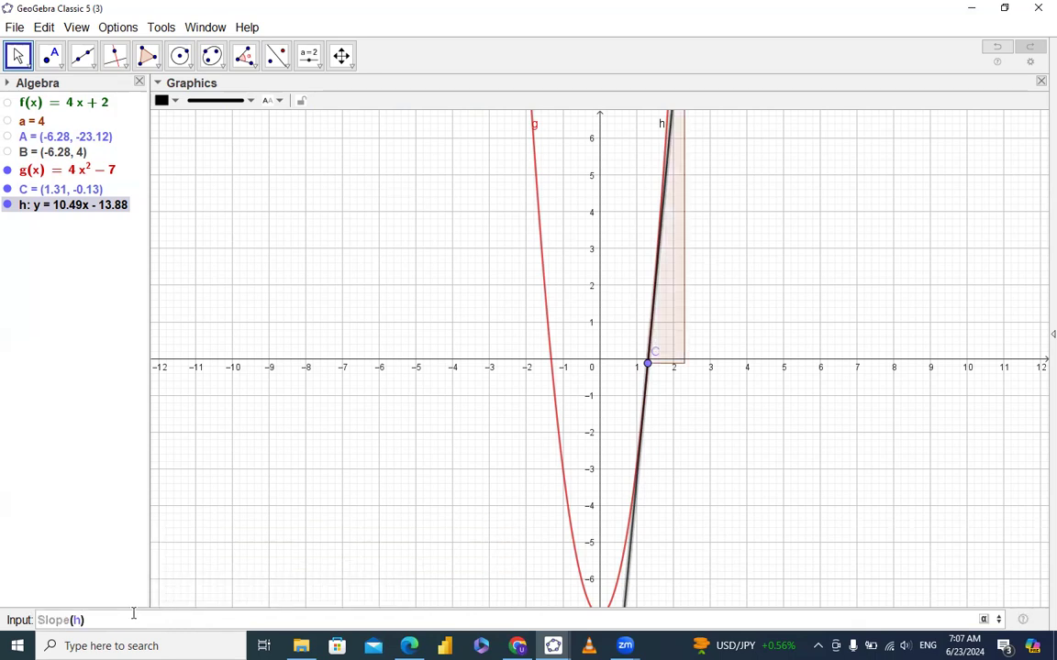
key("Return")
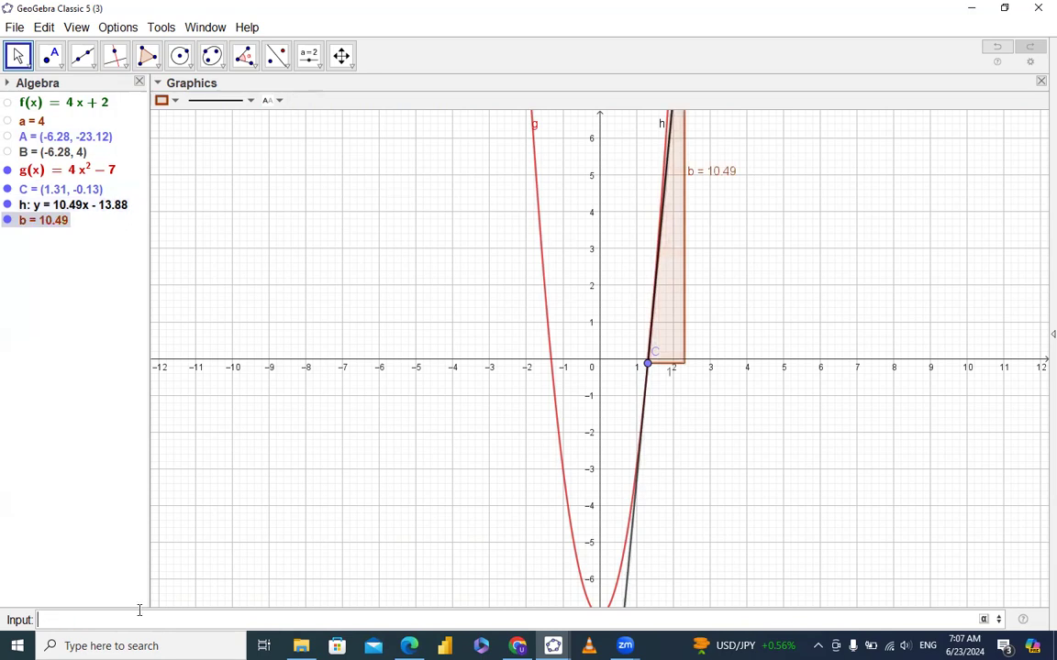
left_click_drag(655, 368, 650, 316)
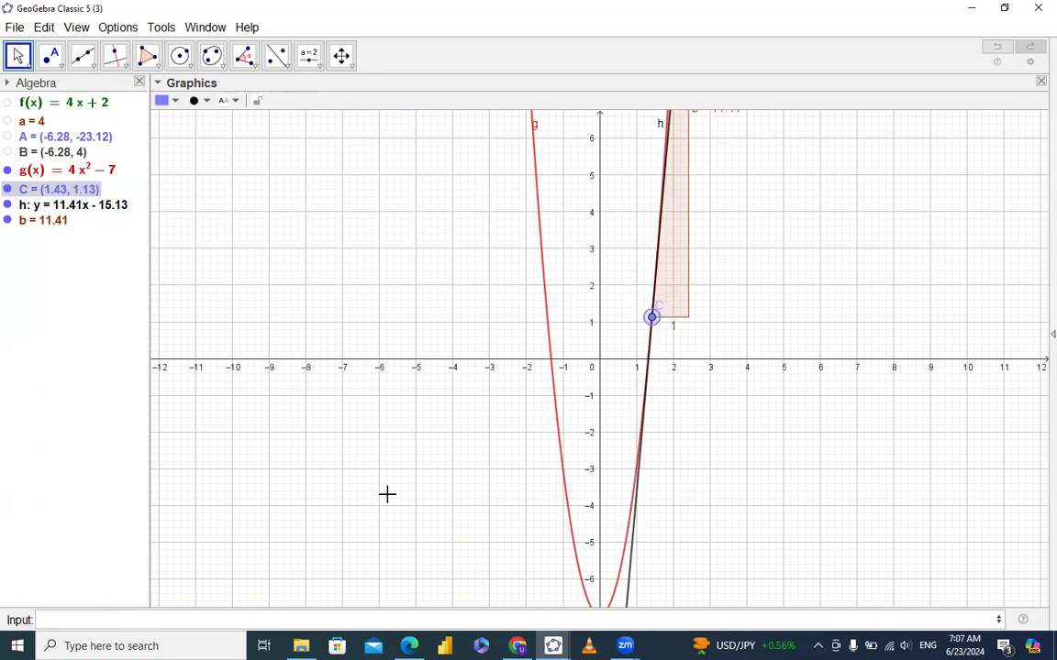
- Create the slope point (x(C), b) from the x-coordinate of C and the tangent's slope
left_click(97, 620)
type("(x")
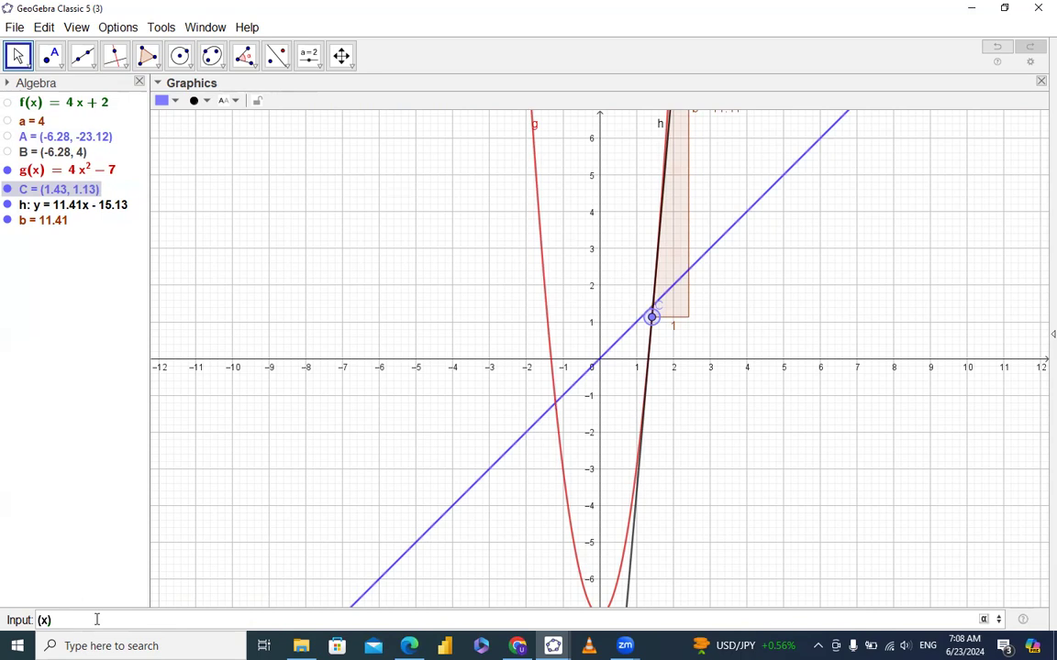
type("(C),")
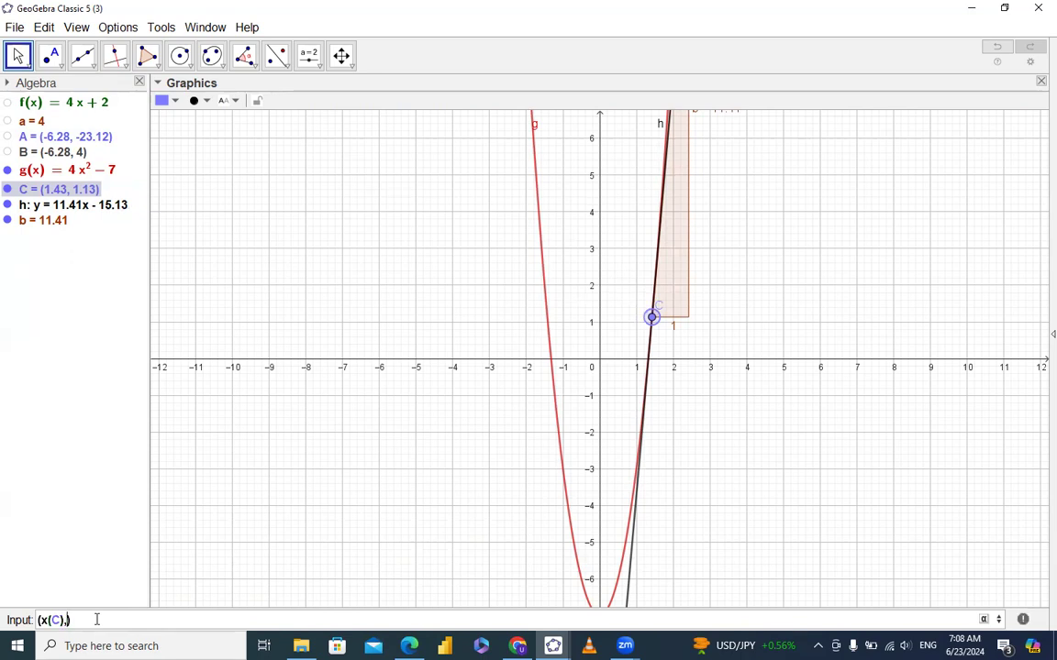
type("b")
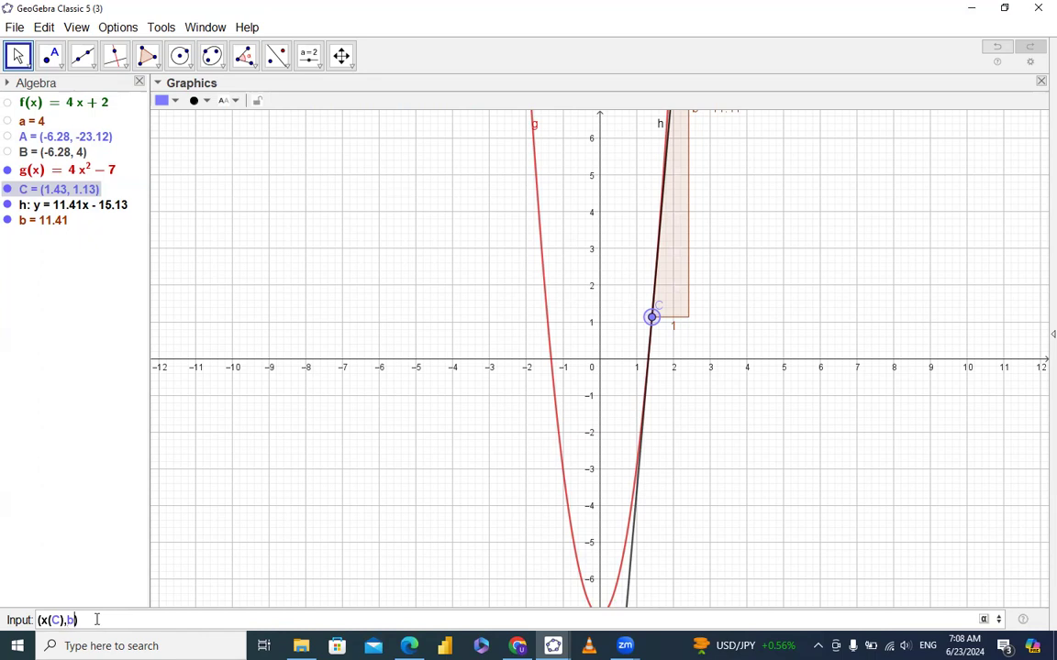
key("Return")
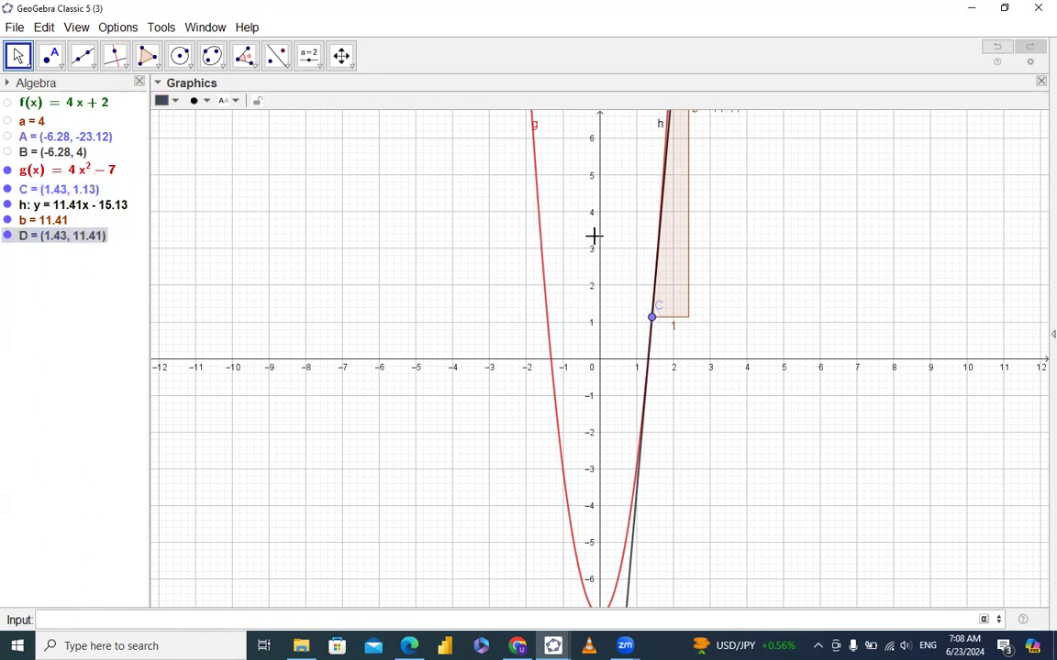
- Compress the vertical axis scale to about 2 units per gridline and hide the tangent h and slope triangle b
left_click(342, 56)
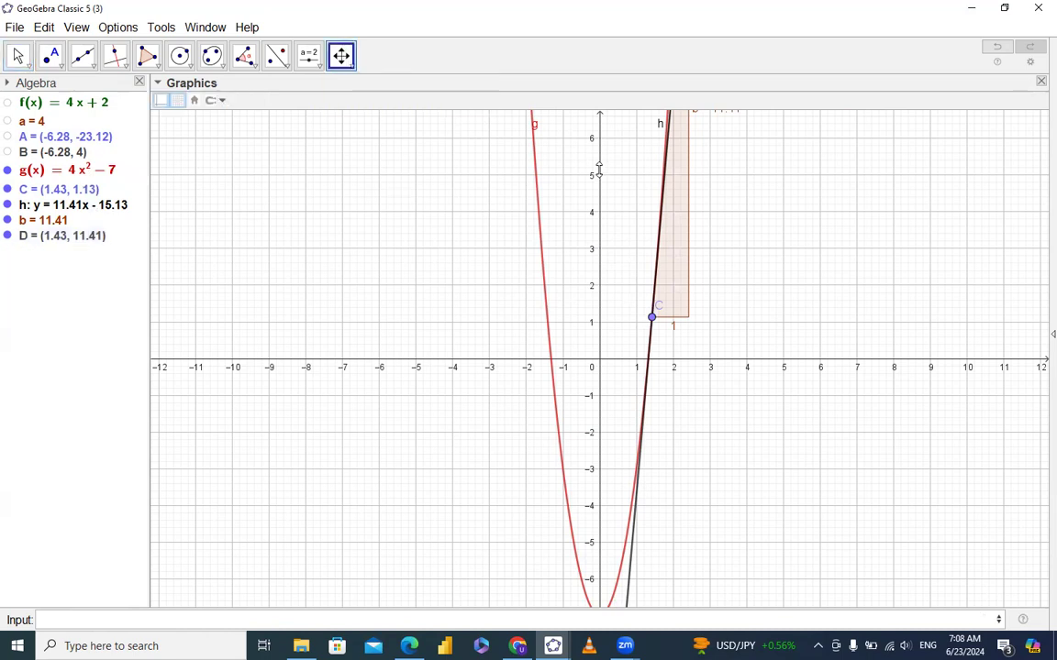
left_click_drag(598, 168, 599, 262)
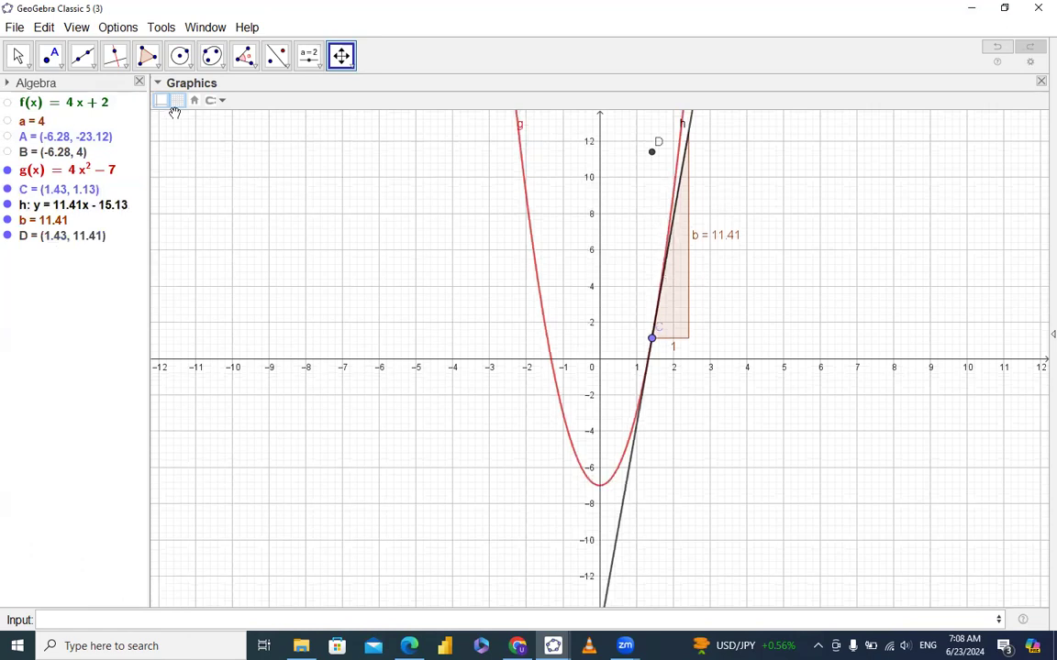
left_click(17, 57)
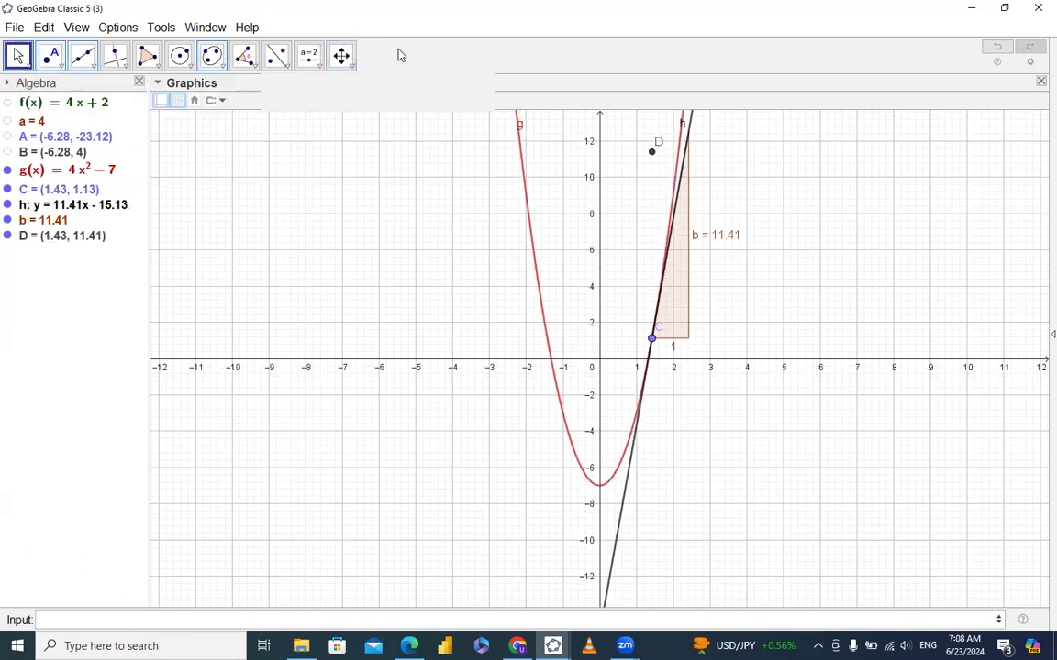
left_click(8, 206)
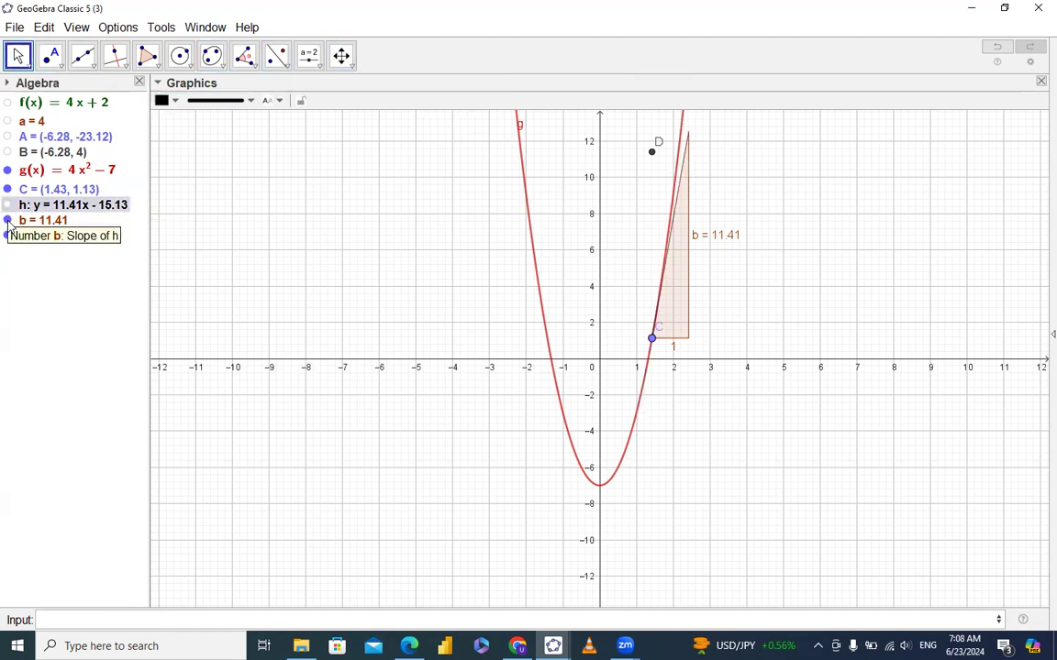
left_click(9, 221)
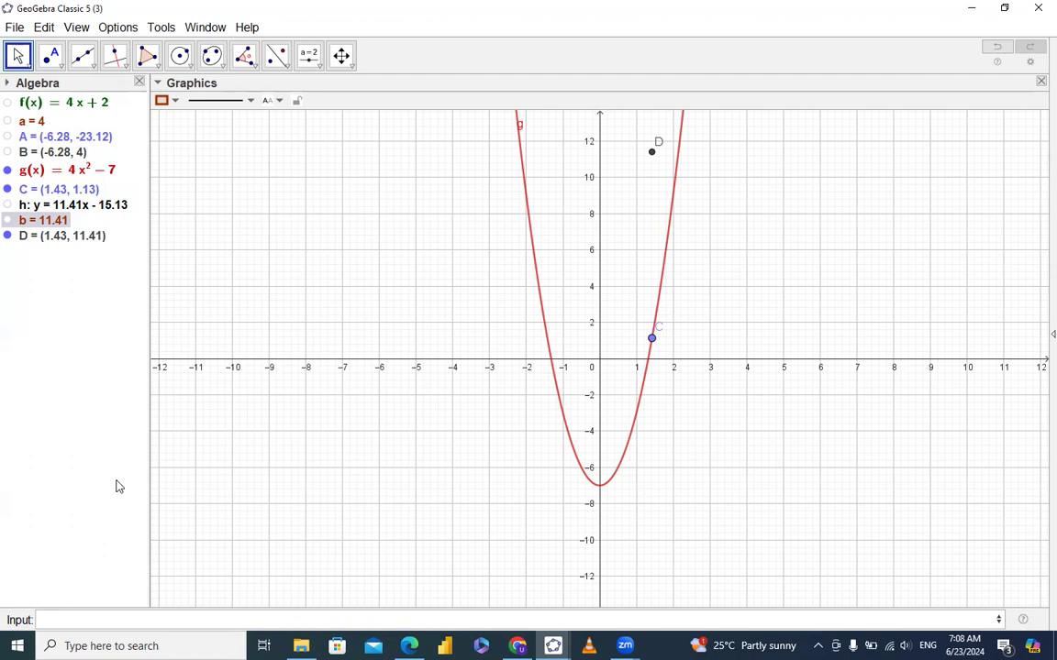
- Turn on the trace for point D
left_click(651, 153)
right_click(652, 152)
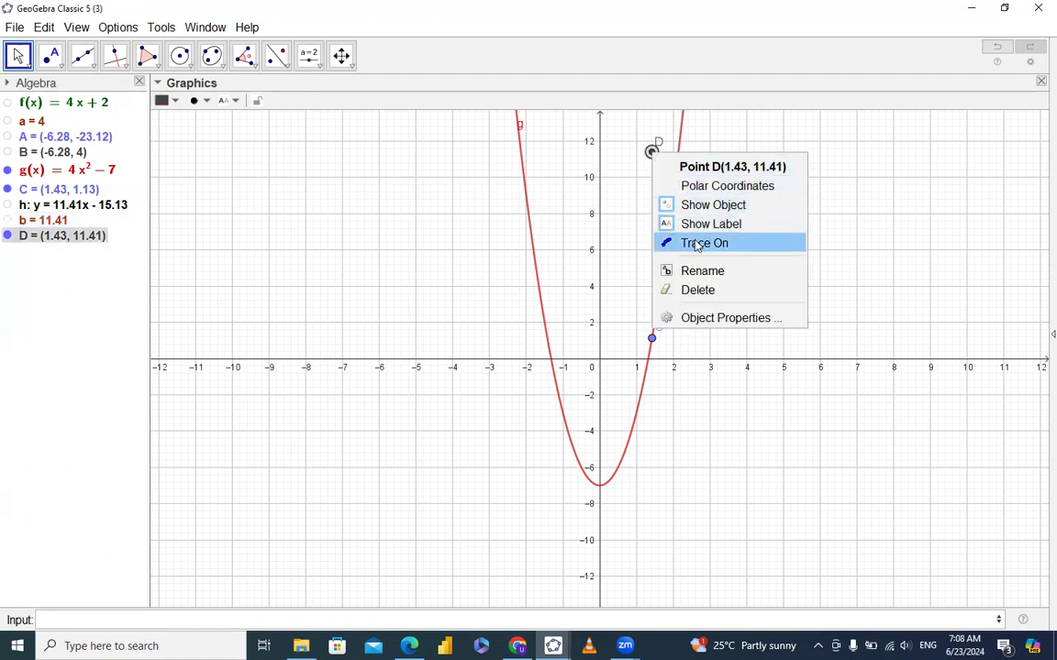
left_click(679, 243)
- Animate point C along the parabola so D traces the slope values, and pause the animation
left_click(652, 338)
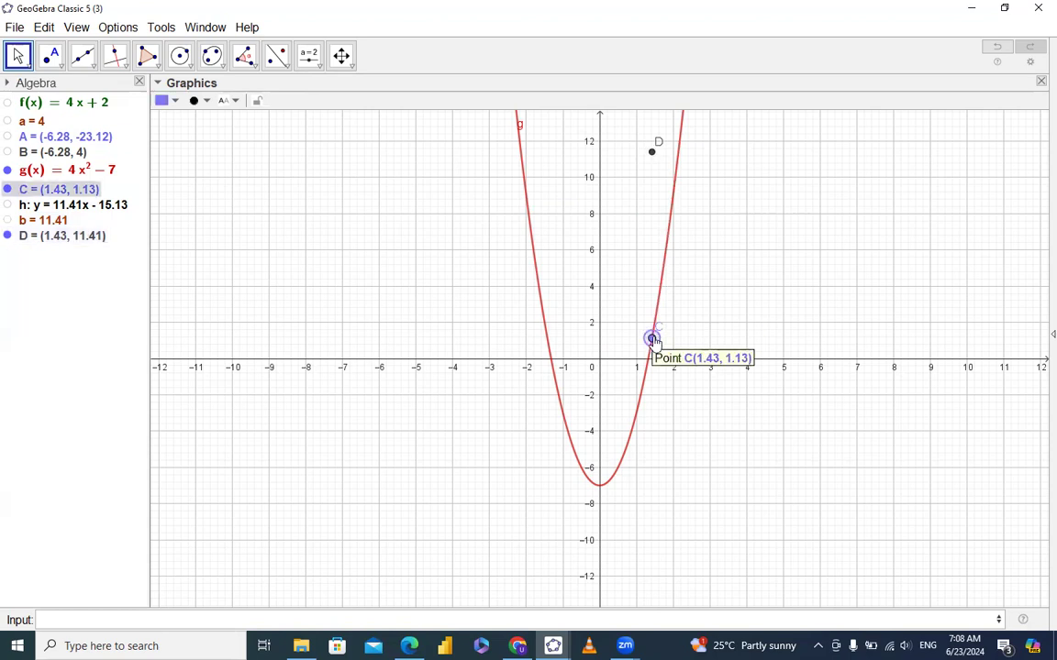
right_click(652, 339)
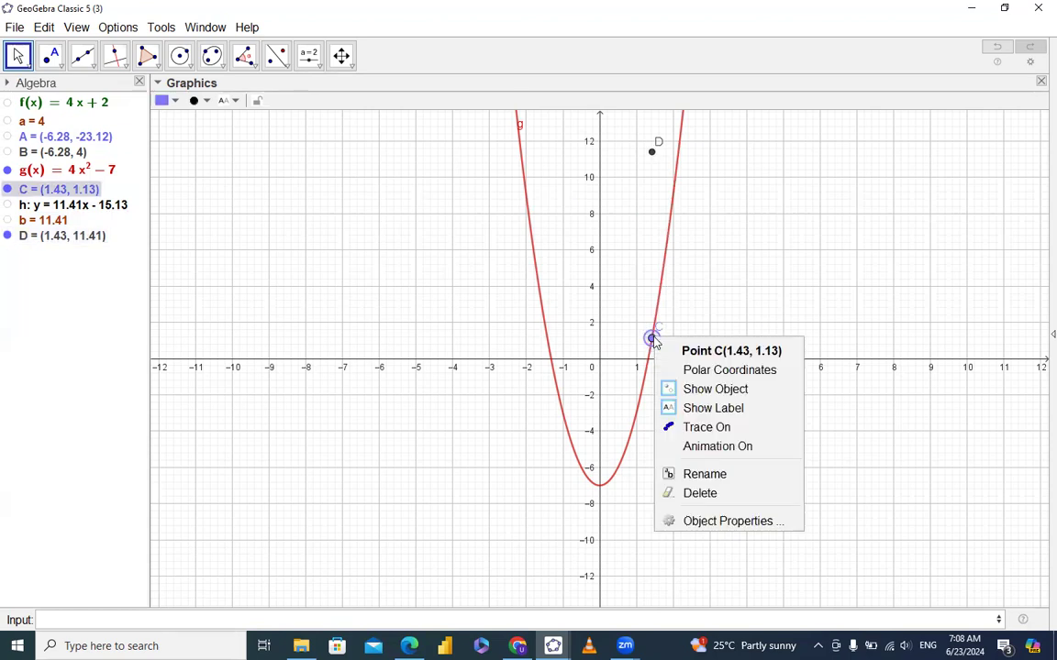
left_click(701, 446)
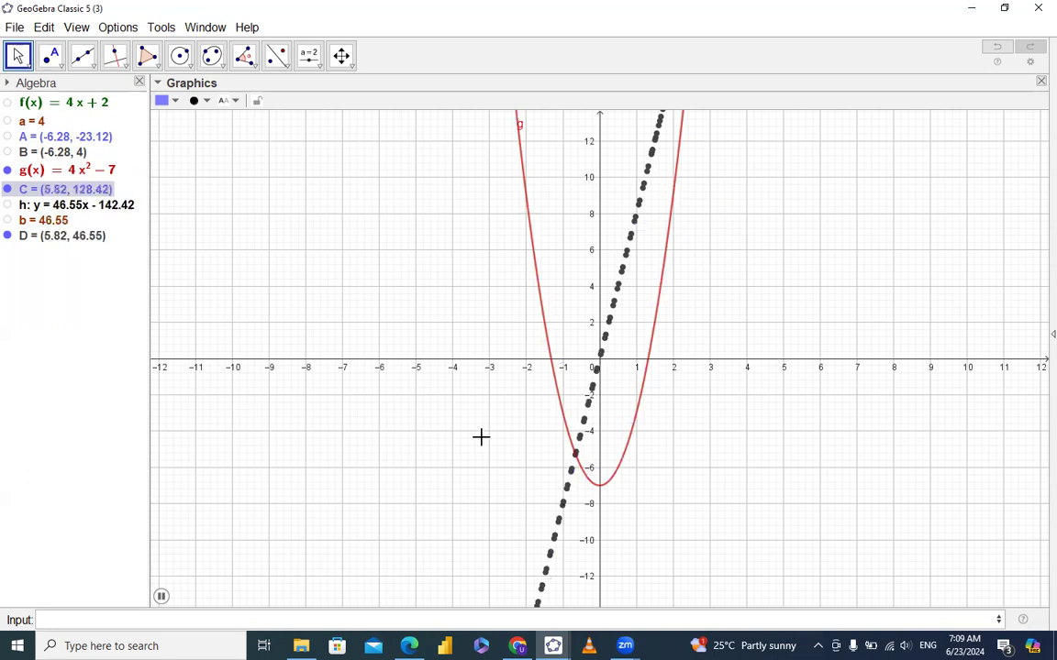
left_click(161, 597)
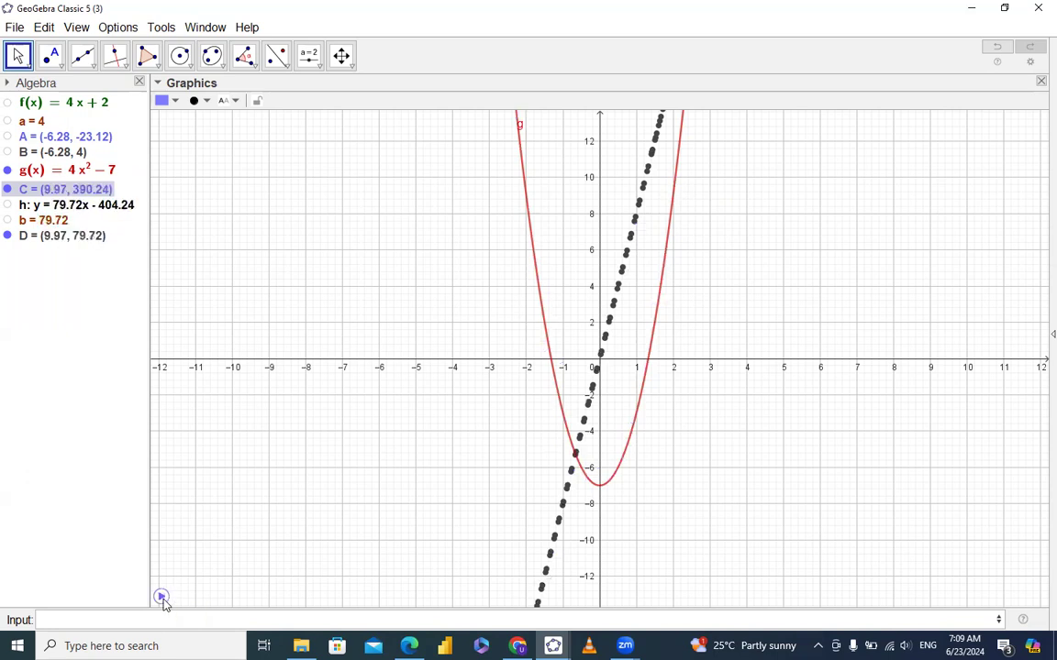
- Plot the derivative of the parabola with the command Derivative(g)
left_click(170, 624)
type("der")
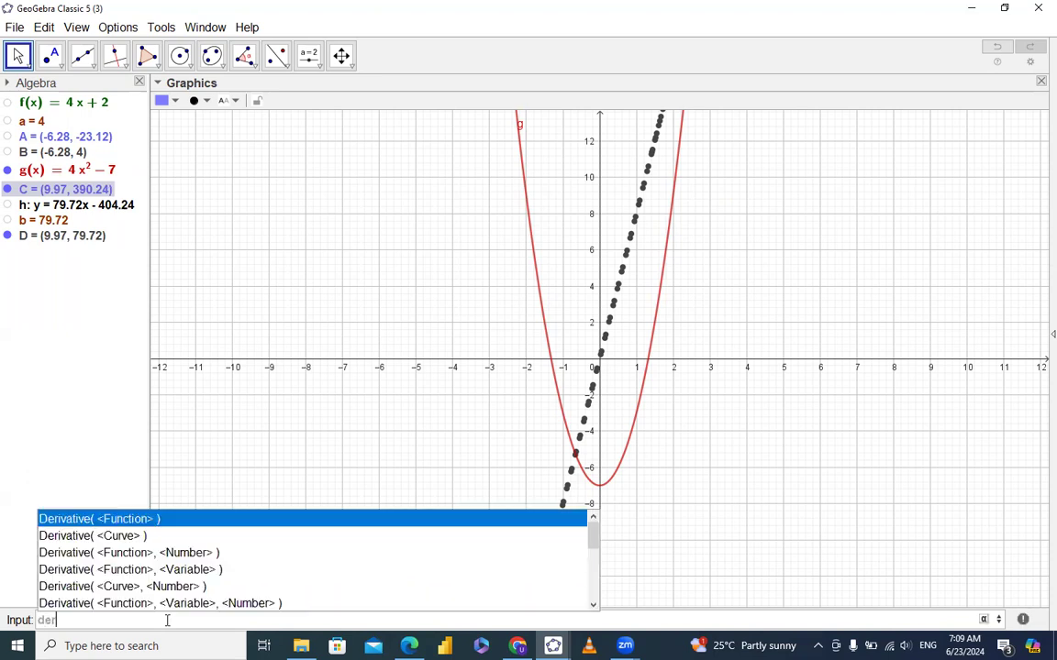
key("Return")
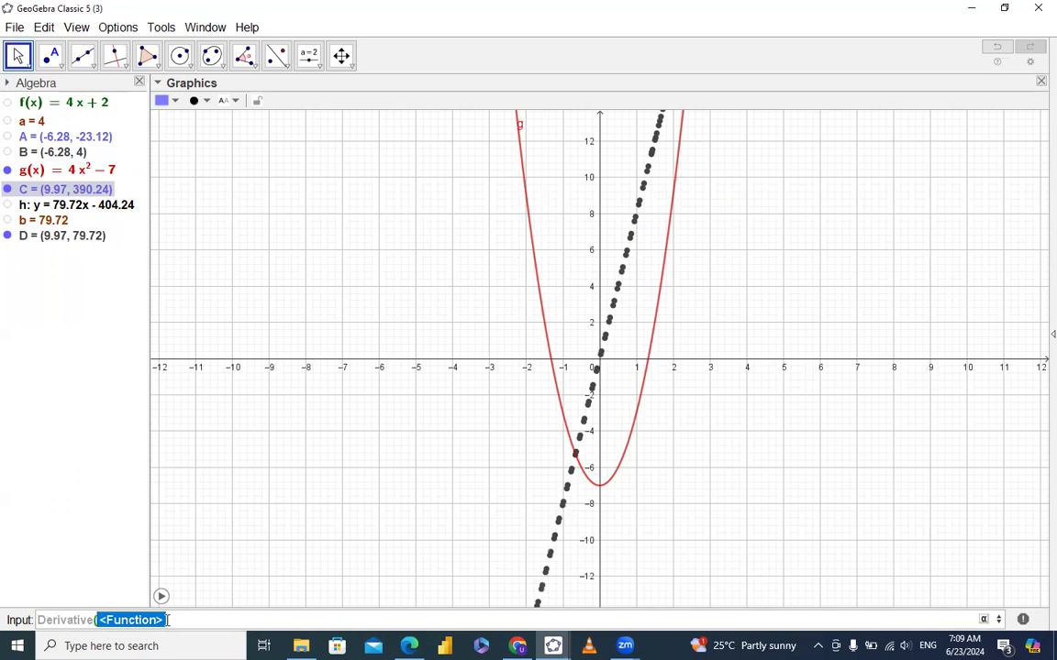
type("g")
key("Return")
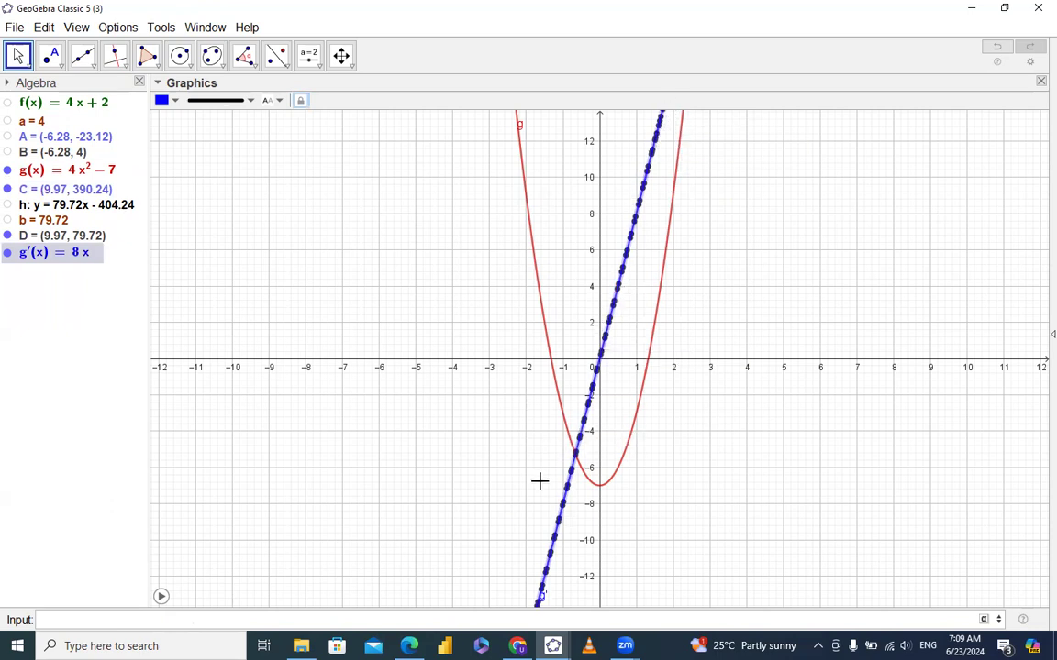
- Change the colour of the derivative line g' to magenta, trying red, yellow and grey shades first
left_click(176, 100)
left_click(163, 118)
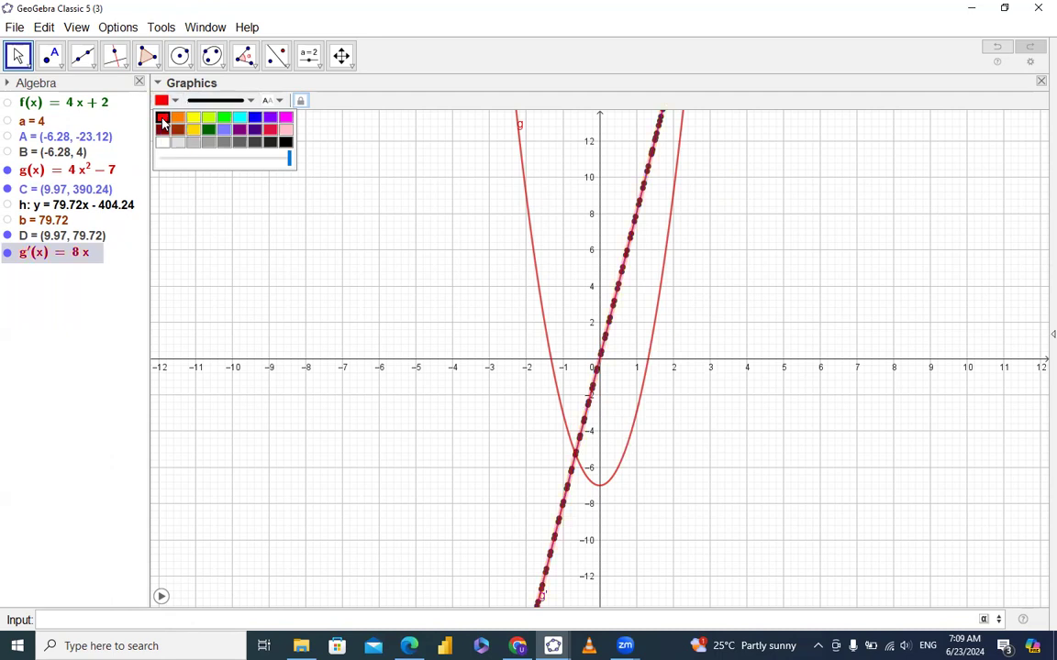
left_click(195, 131)
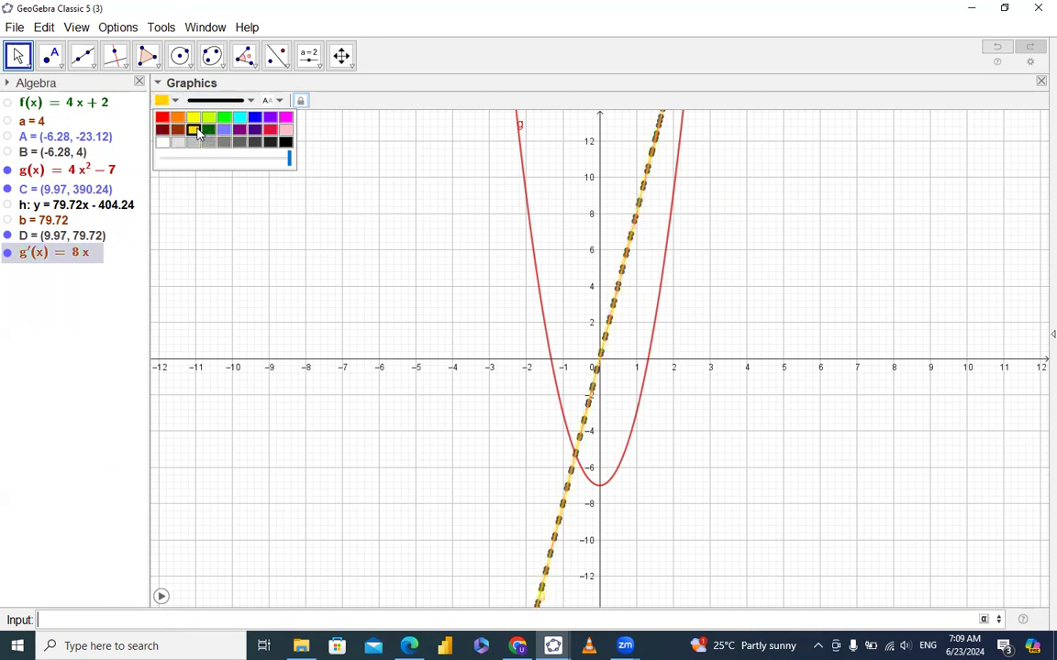
left_click(243, 145)
left_click(271, 143)
left_click(285, 119)
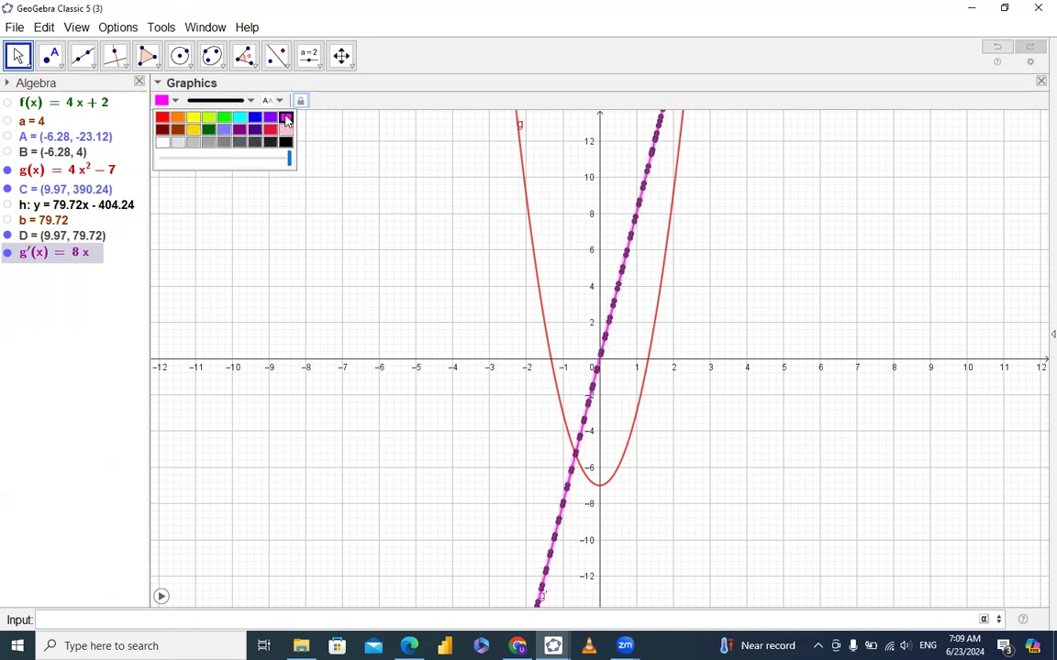
left_click(204, 259)
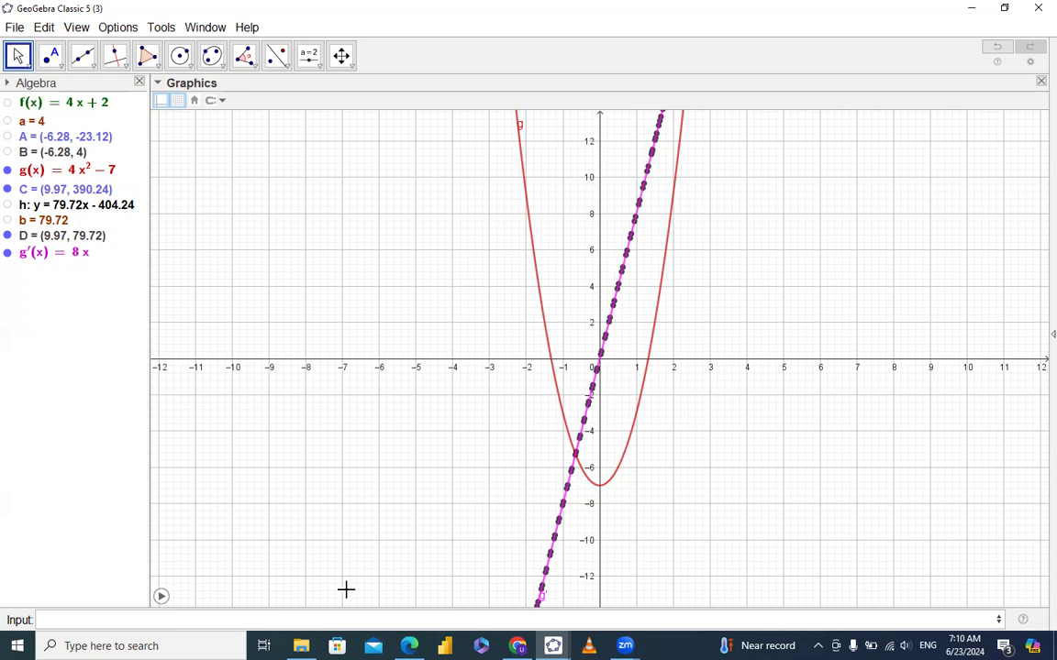
- Hide the parabola g, points C and D, and the derivative g', and clear the leftover trace marks from the graph
left_click(323, 619)
left_click(5, 189)
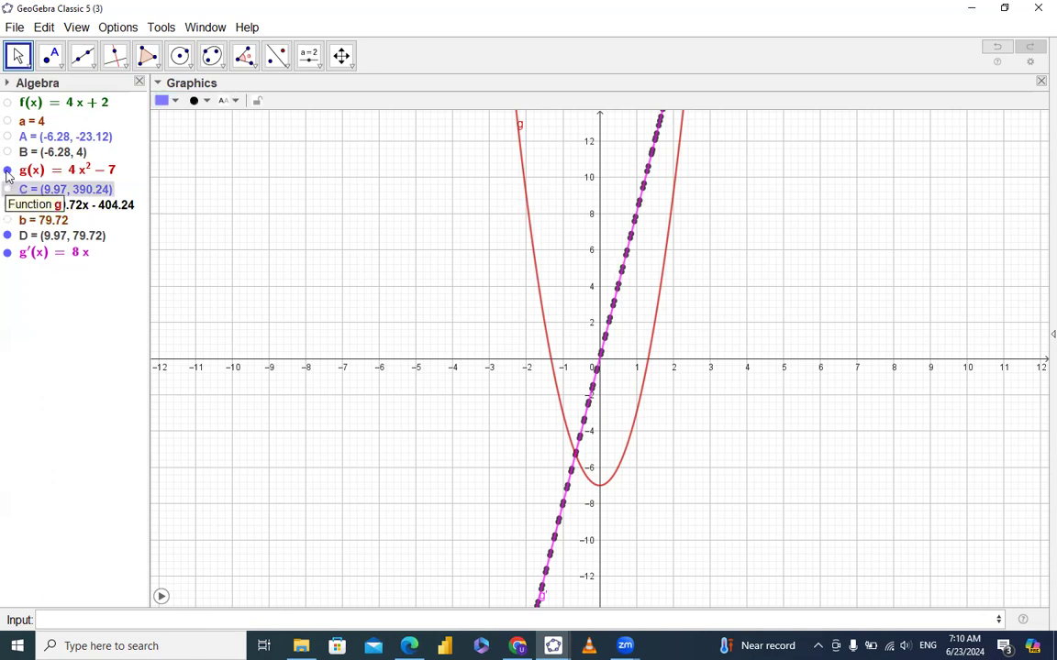
left_click(8, 170)
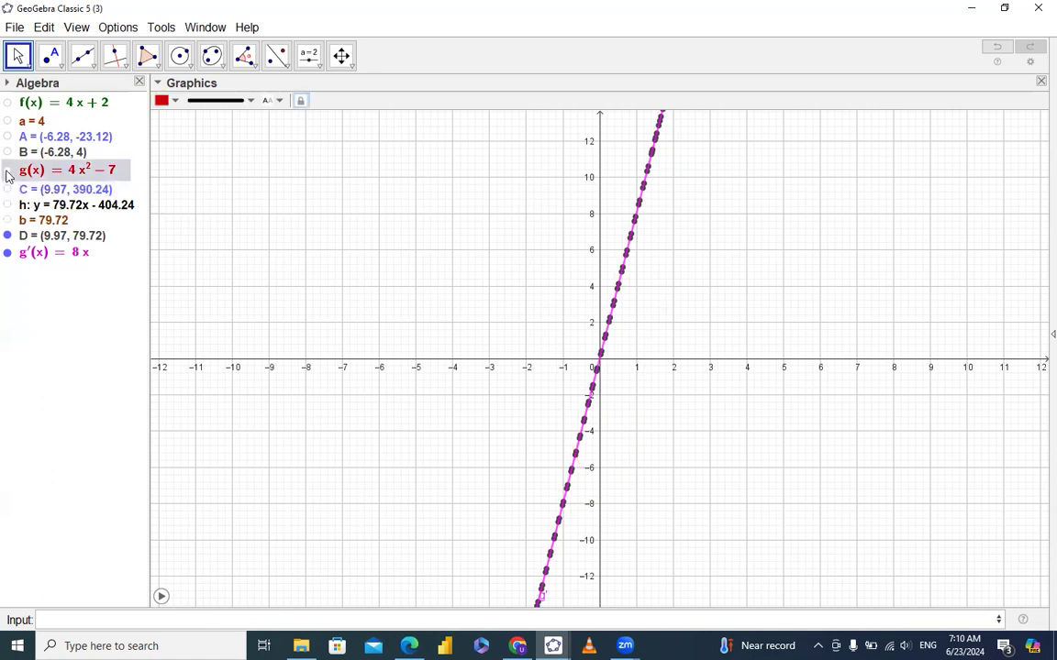
left_click(7, 220)
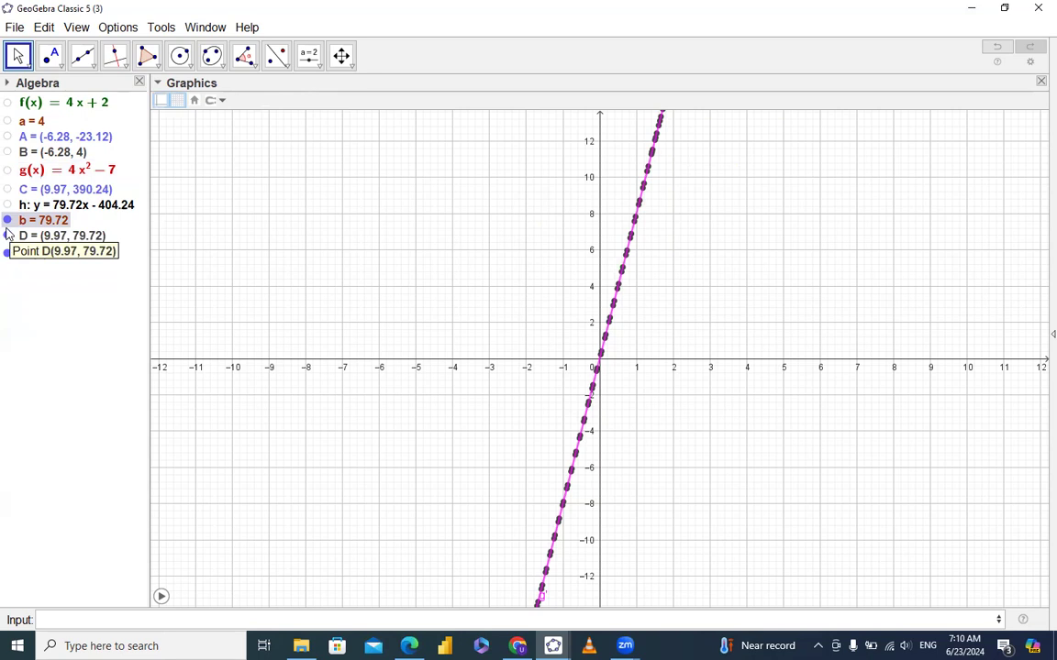
left_click(8, 235)
left_click(7, 220)
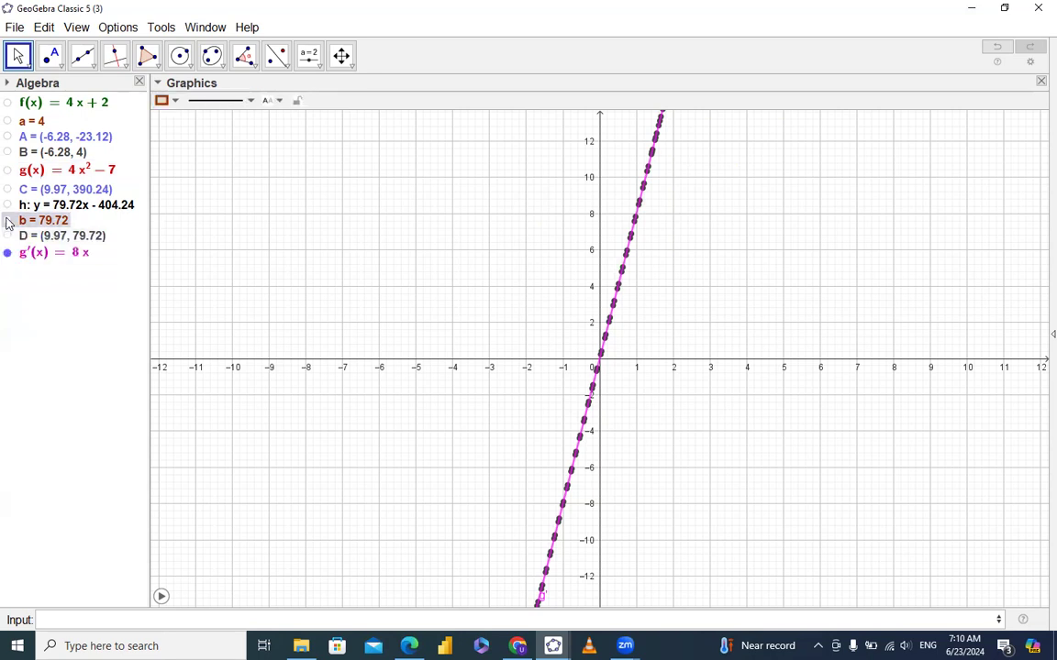
left_click(7, 253)
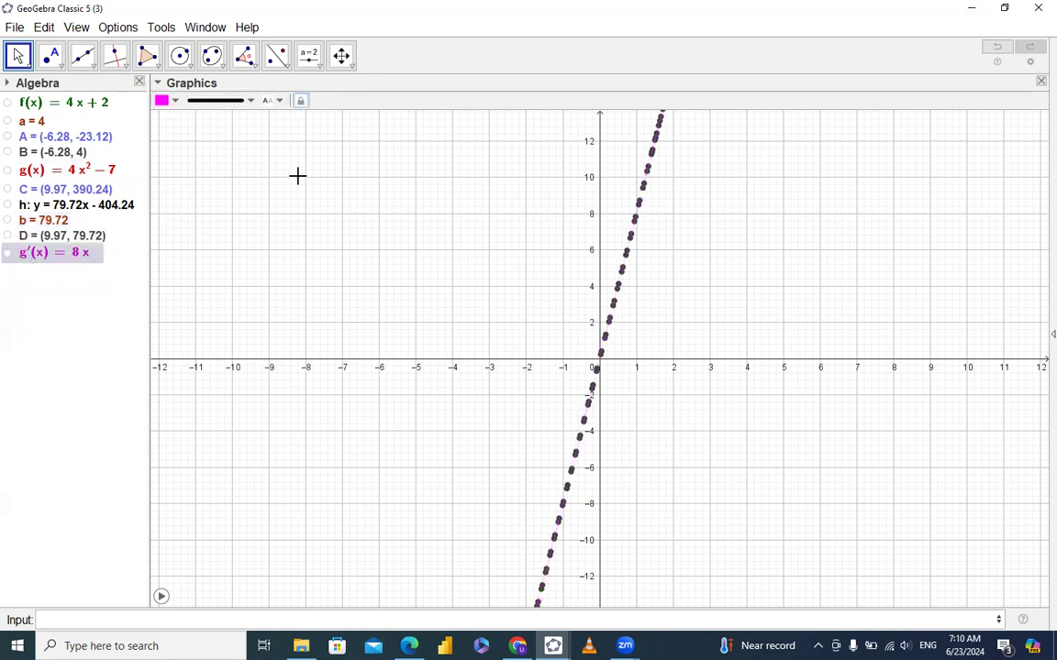
left_click(529, 204)
mouse_move(509, 212)
left_mouse_down()
mouse_move(500, 212)
mouse_move(522, 204)
left_mouse_up()
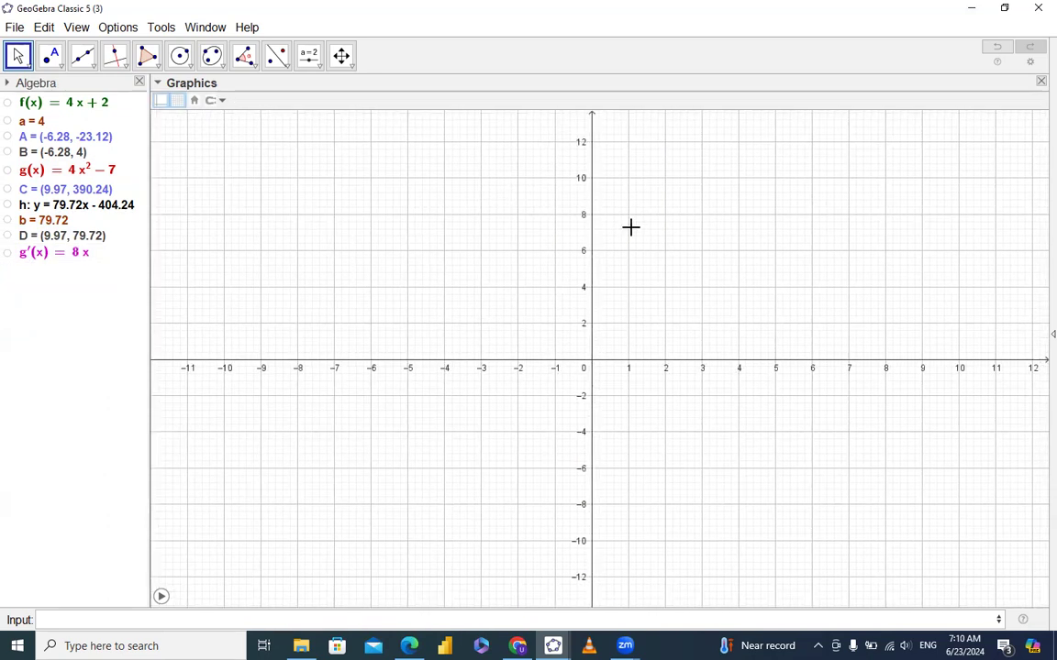
- Plot the cubic function 2x^3+3x^2-4x-1
left_click(304, 619)
type("2x")
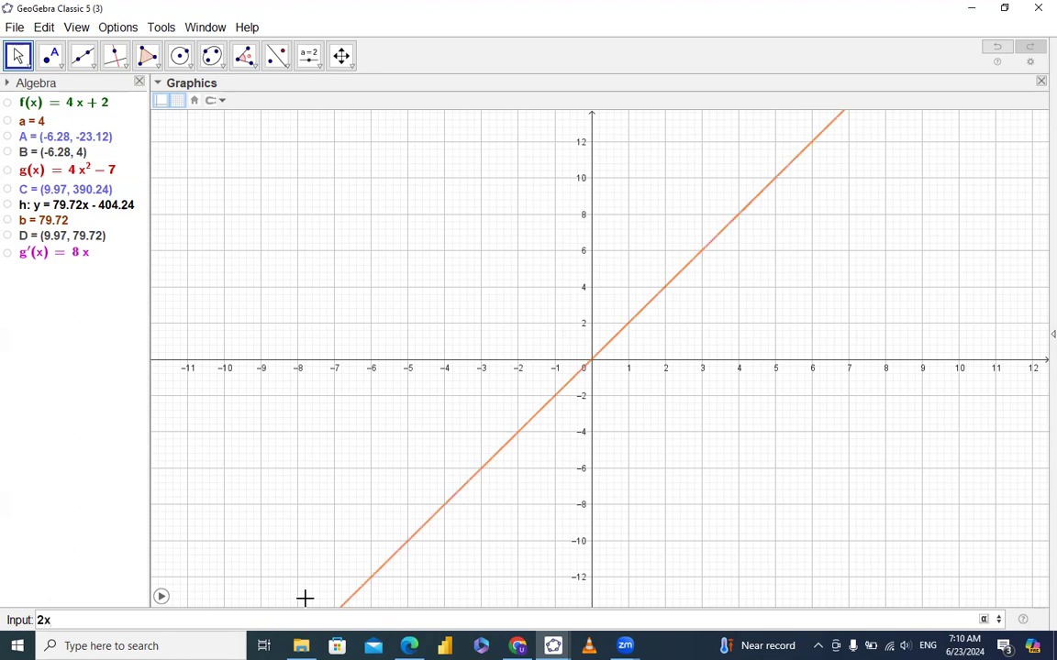
type("^3")
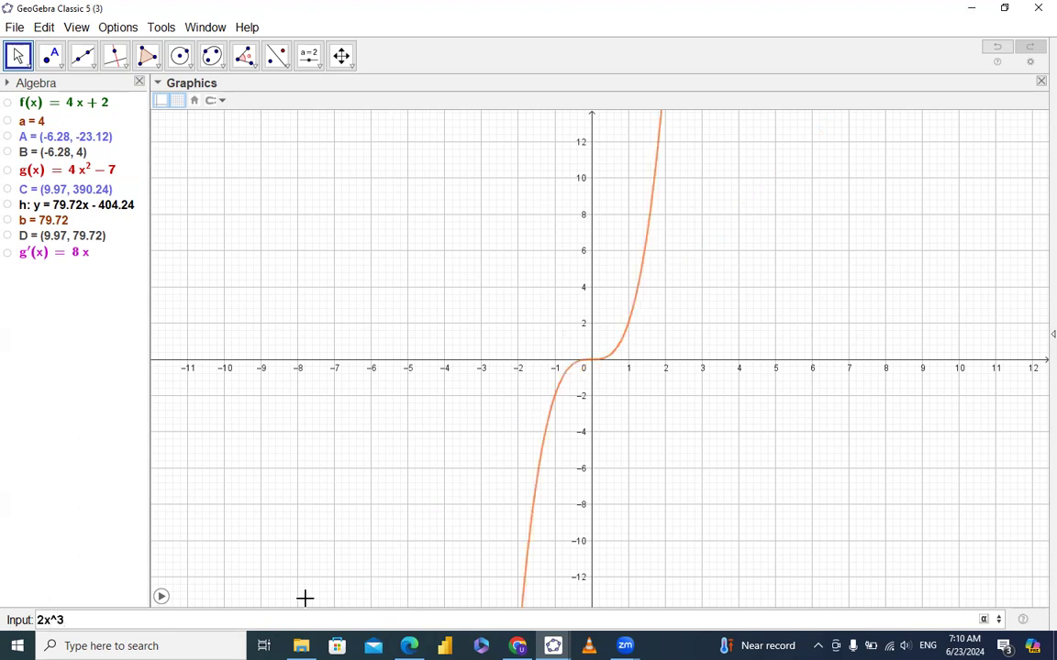
type("+3x")
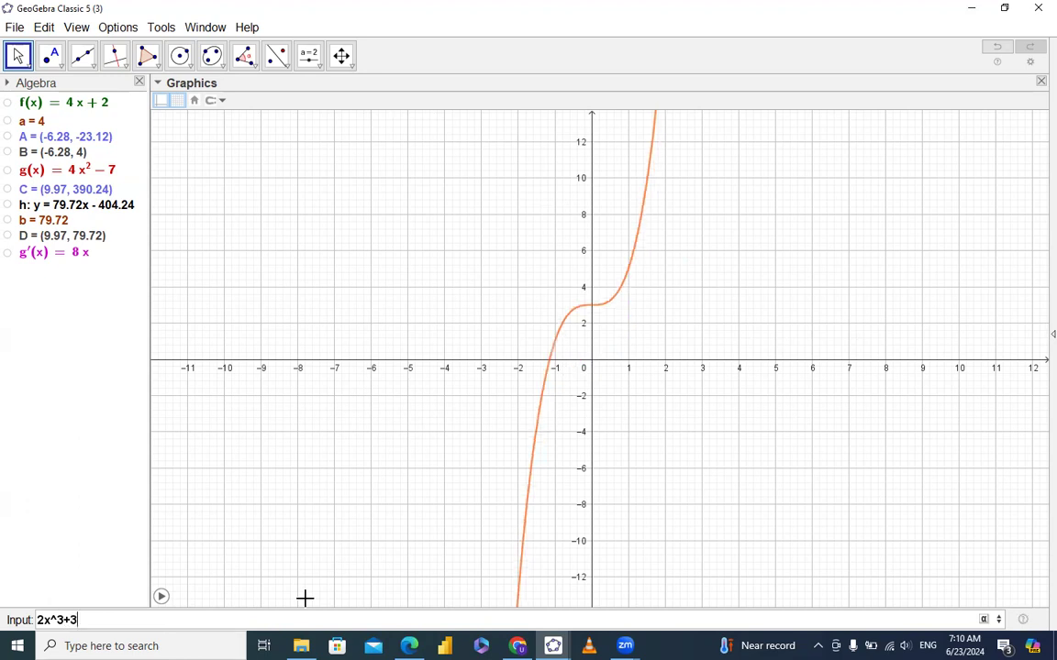
type("^")
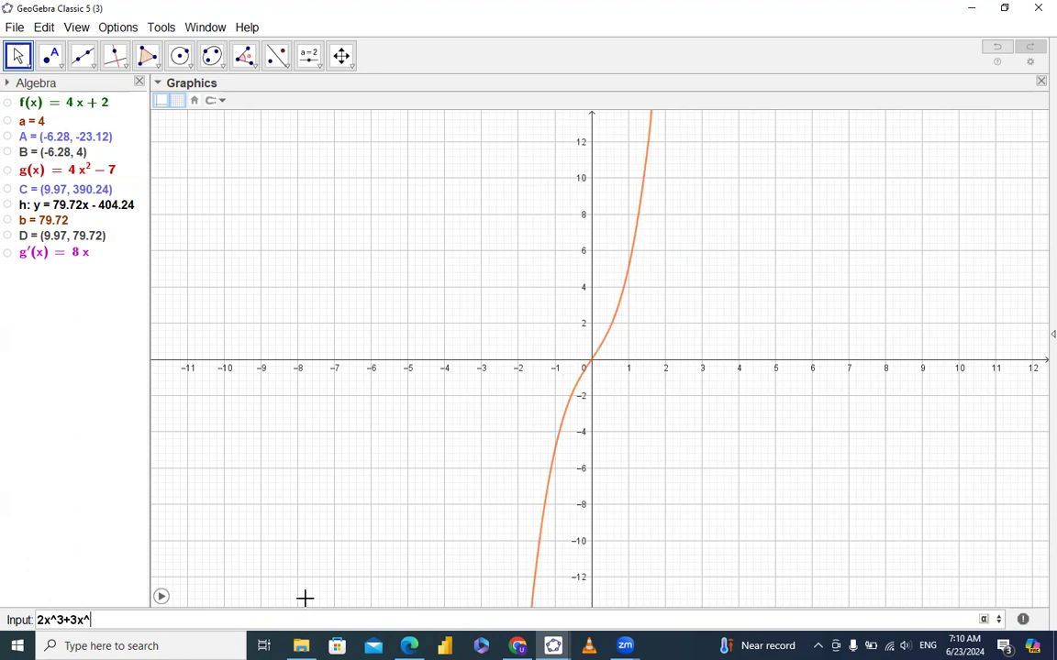
type("2-")
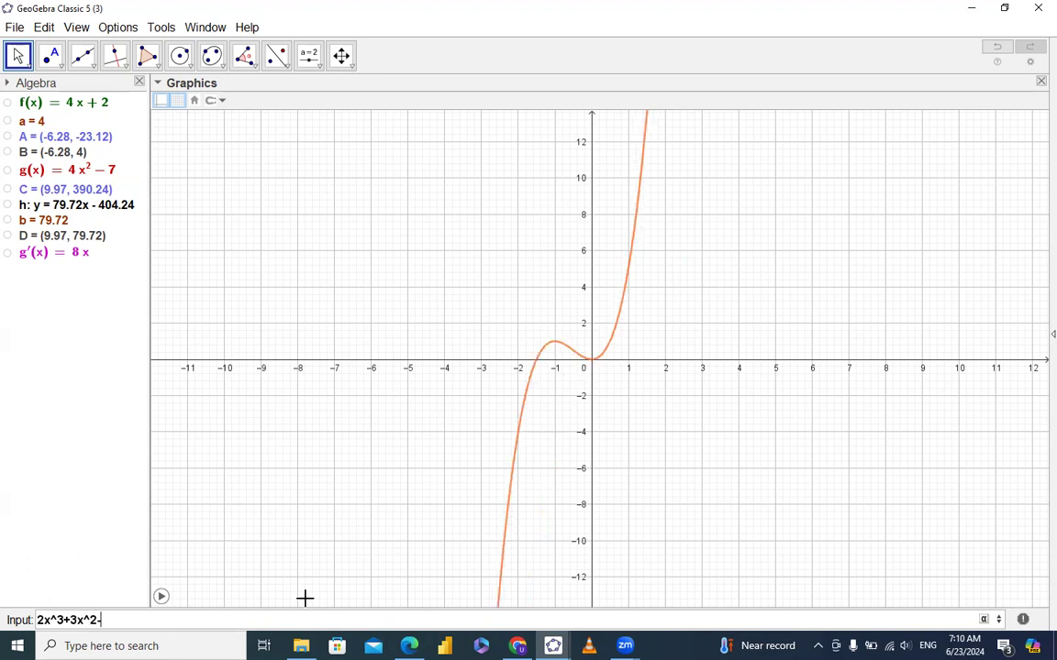
type("4x-1")
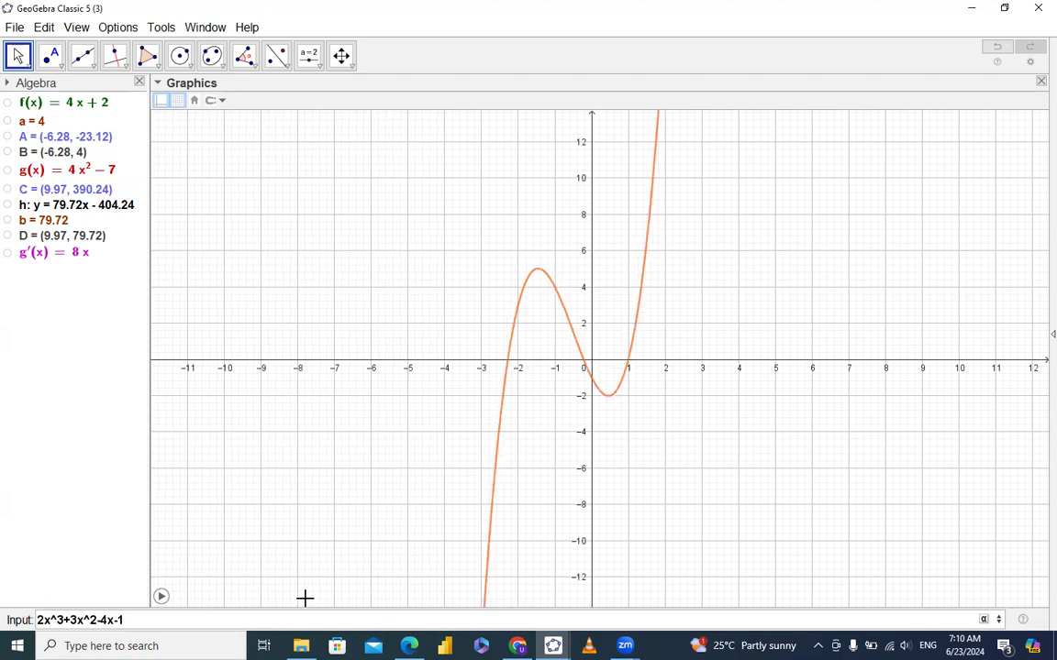
key("Return")
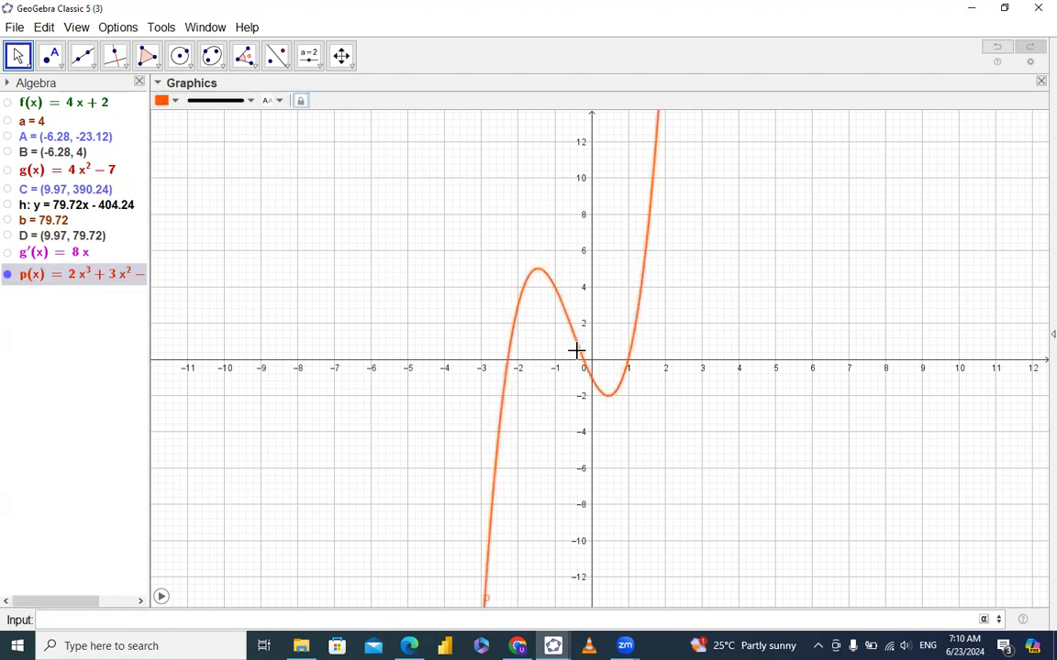
- Stretch the scales of the vertical and horizontal axes to enlarge the cubic curve, and return to the Move tool
left_click(340, 55)
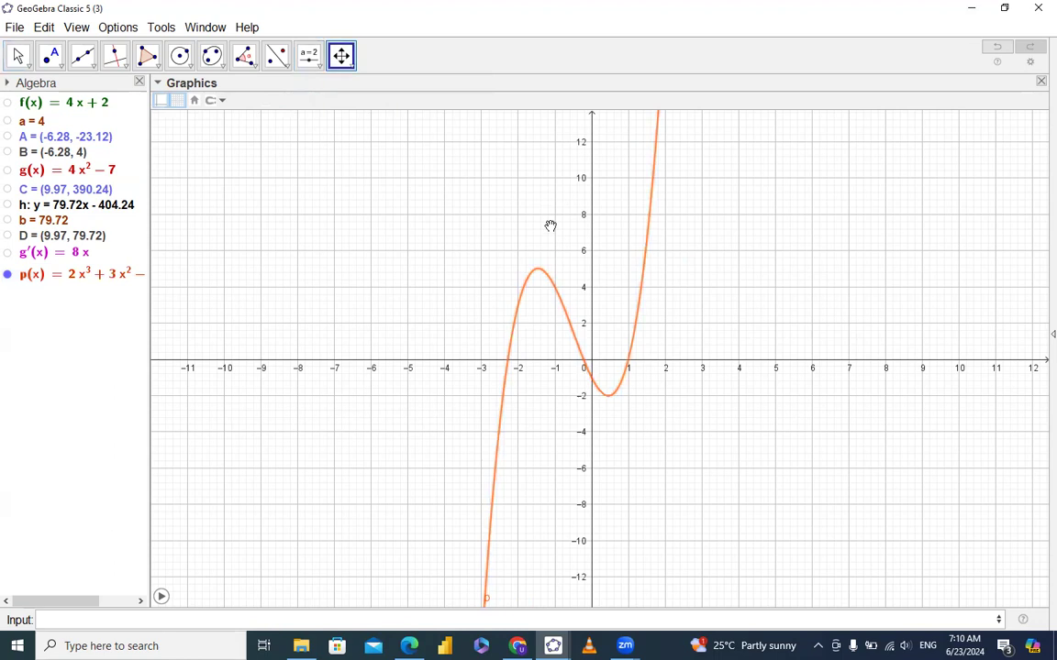
left_click_drag(590, 225, 592, 200)
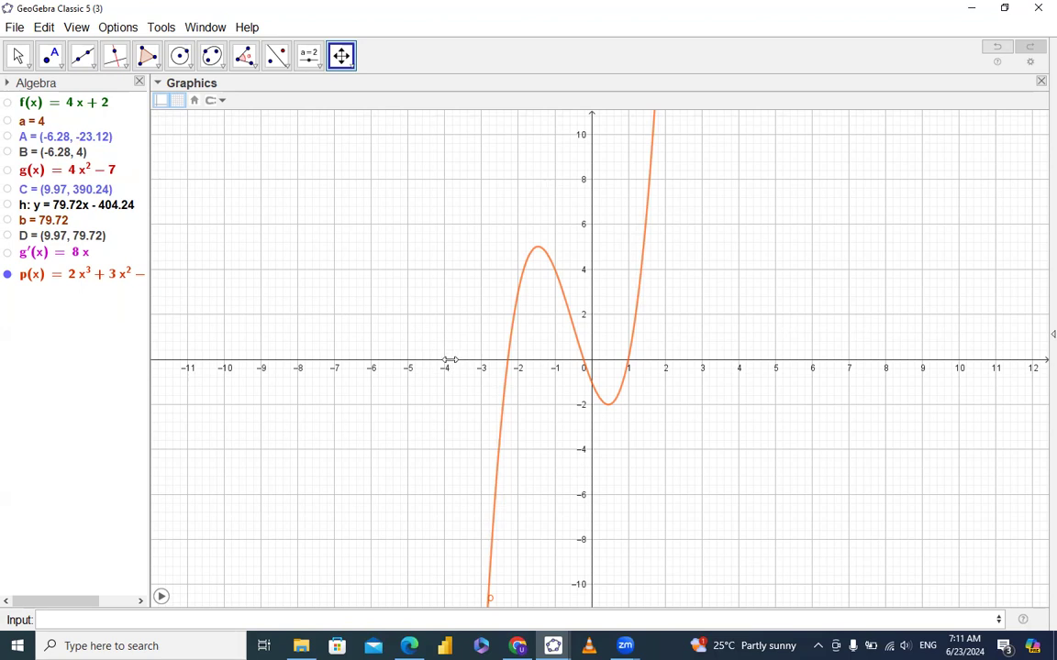
left_click_drag(451, 359, 336, 368)
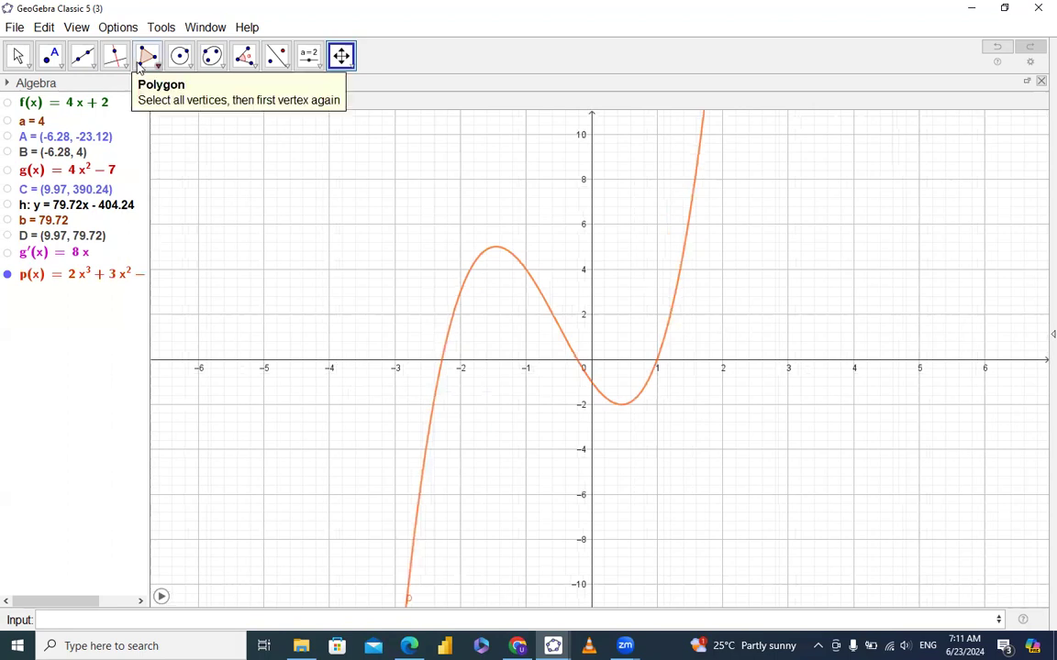
left_click(18, 56)
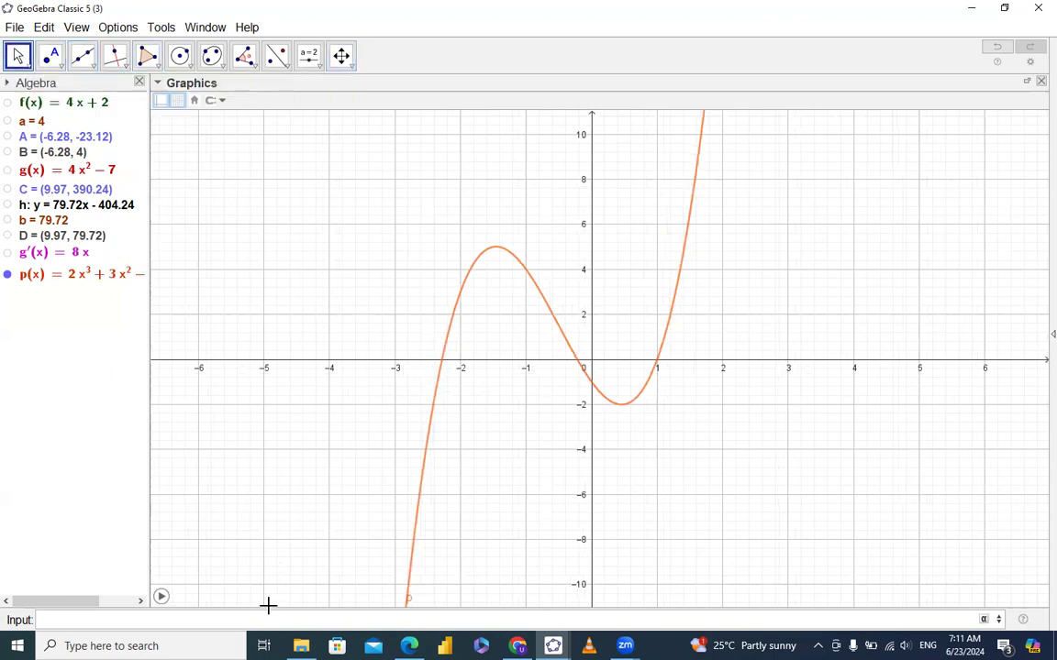
- Place a point on the cubic with the command Point(p)
type("poin")
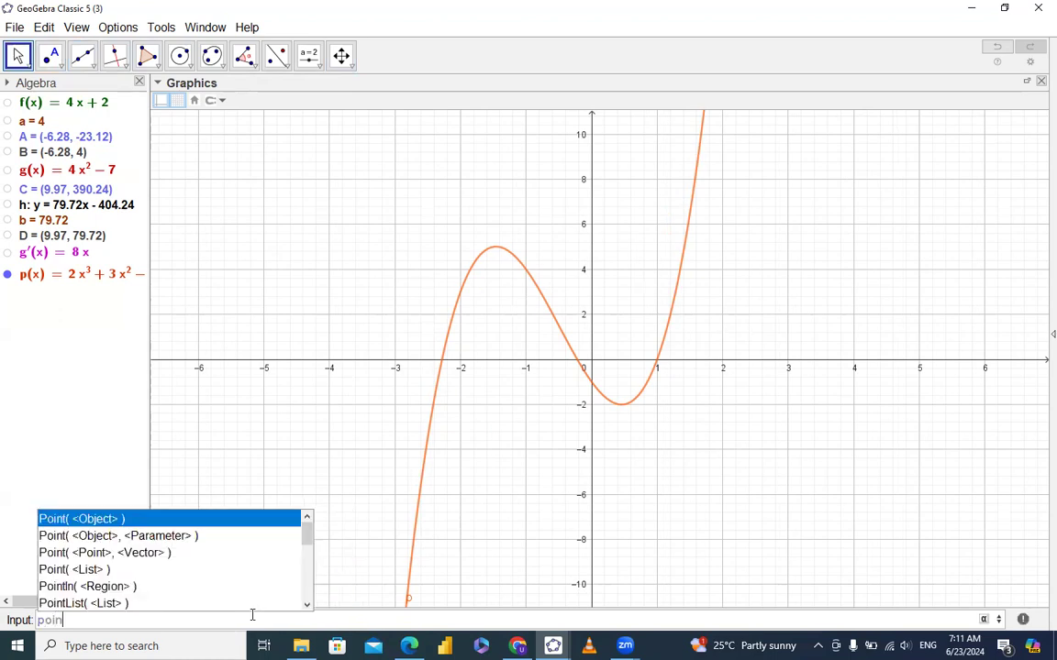
key("Return")
type("p")
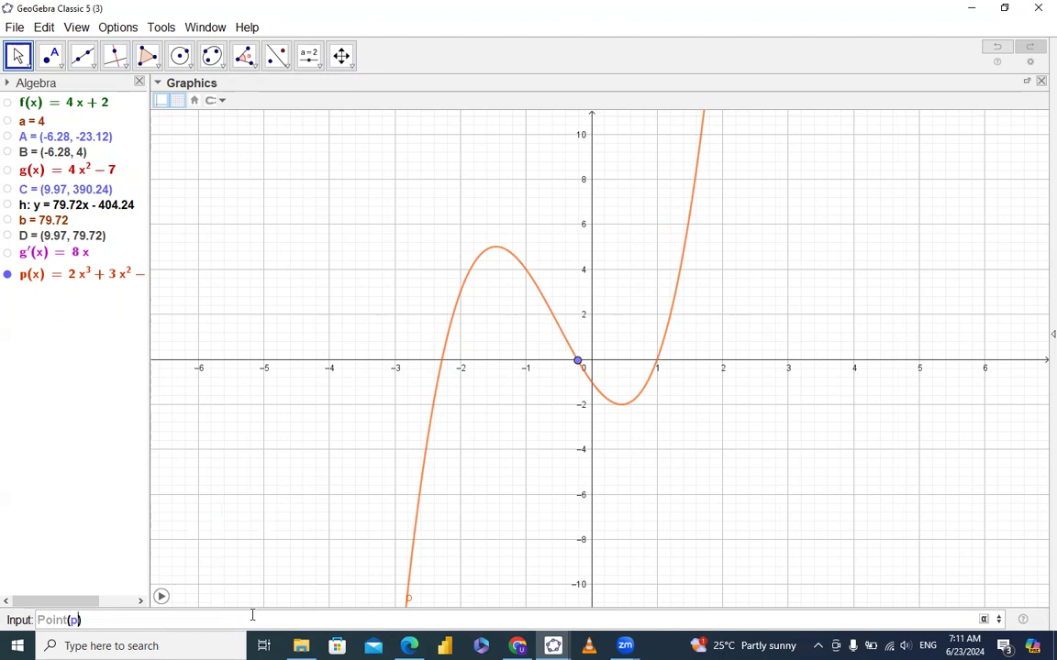
key("Return")
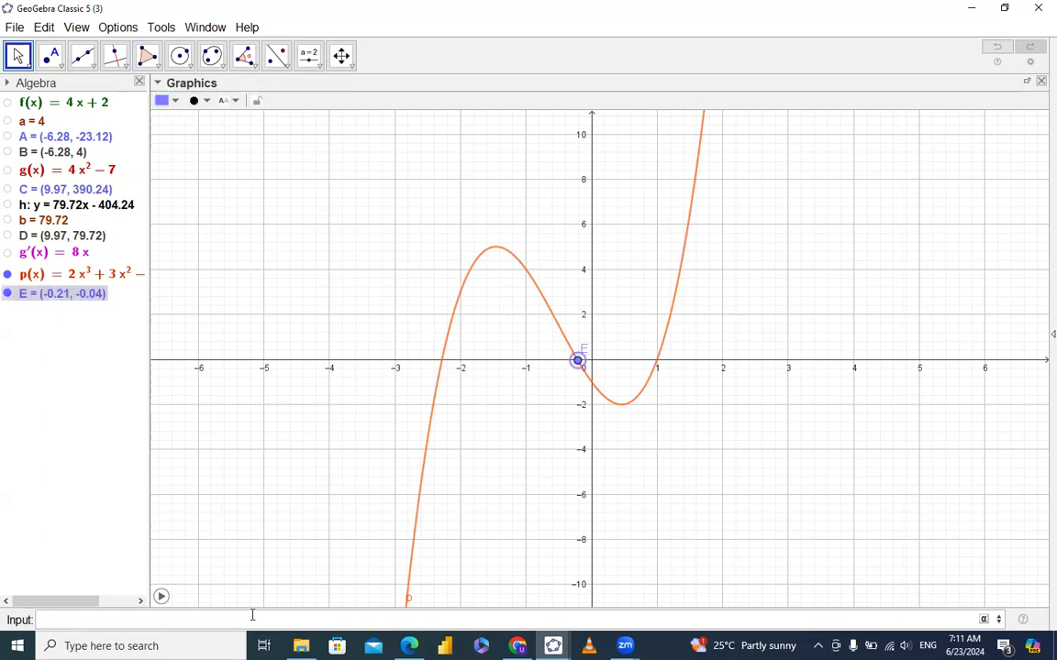
- Draw the tangent to the cubic at point E with the command Tangent(E, p)
type("tang")
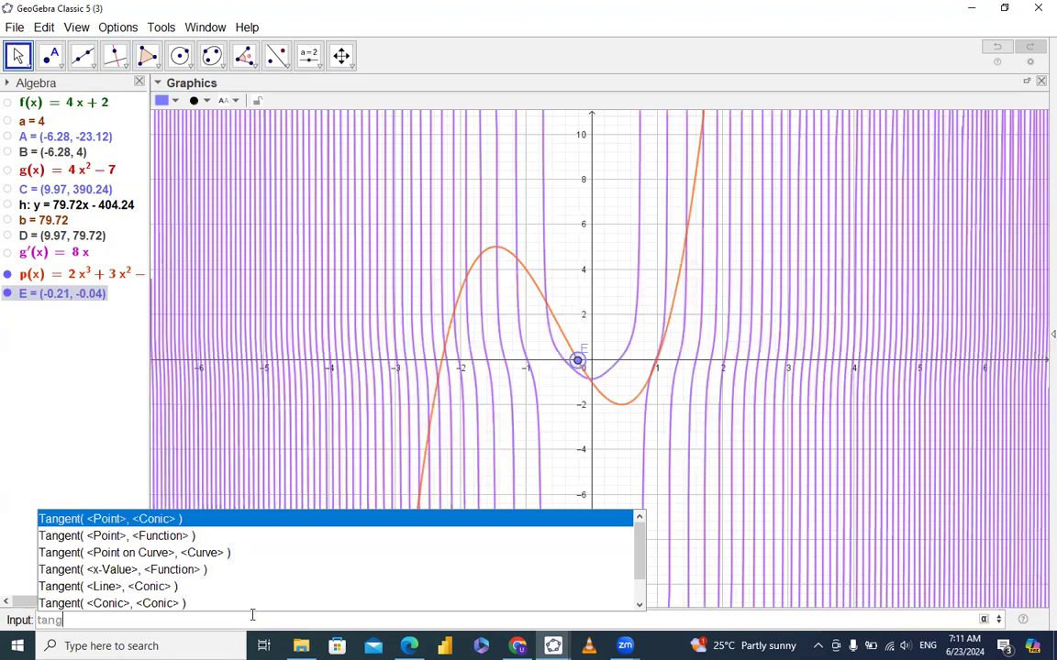
key("Return")
type("E")
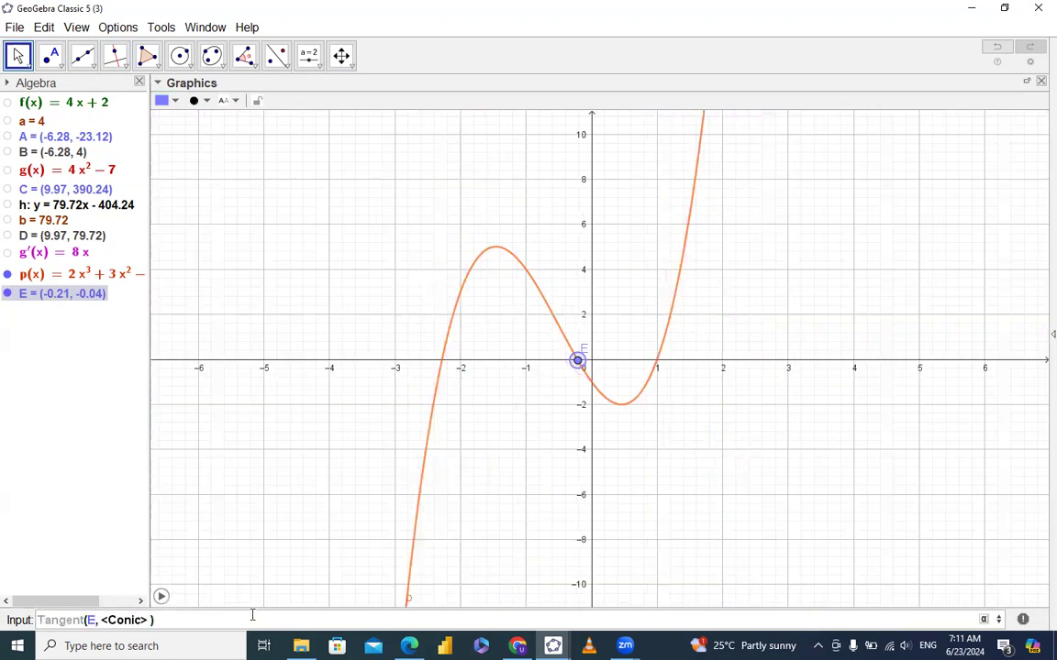
key("Tab")
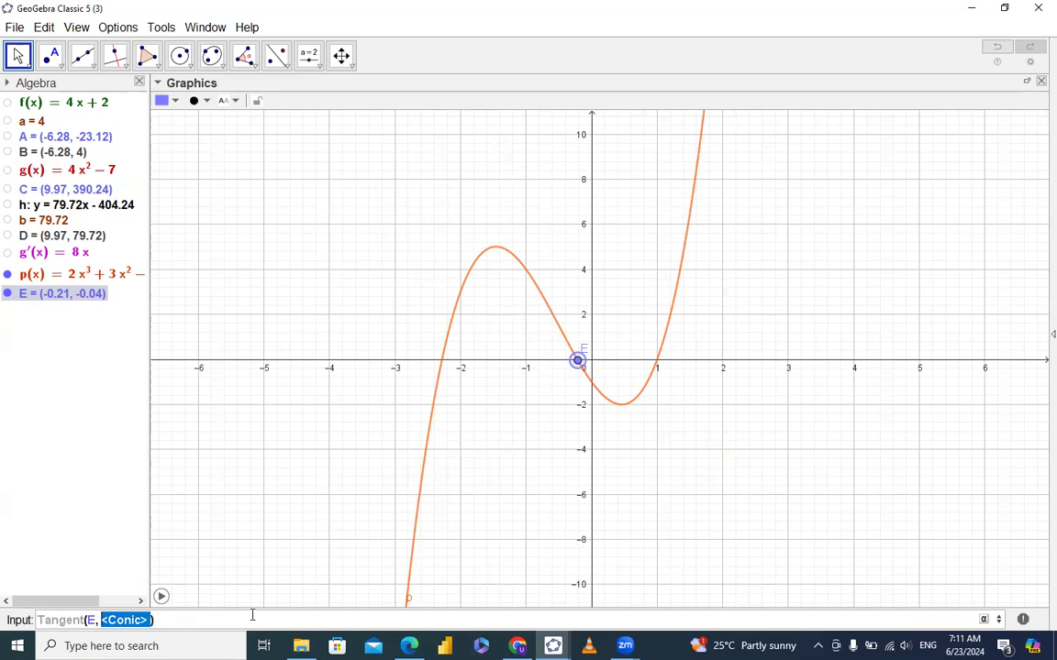
type("p")
key("Return")
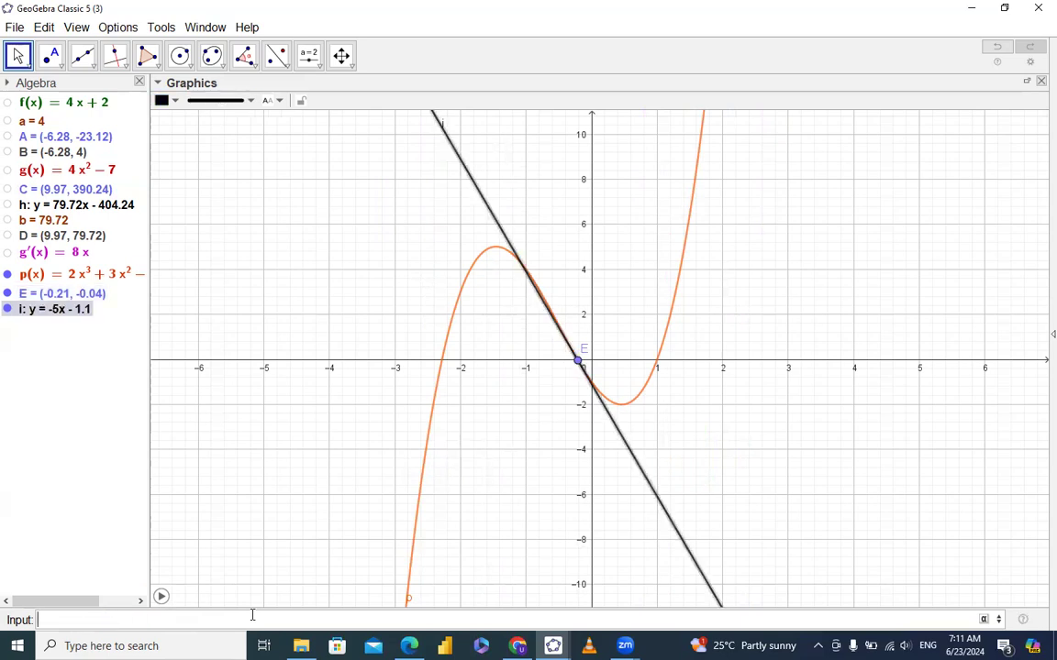
- Try to define a point from the x-coordinate of E by entering (x(E),)
type("(x(")
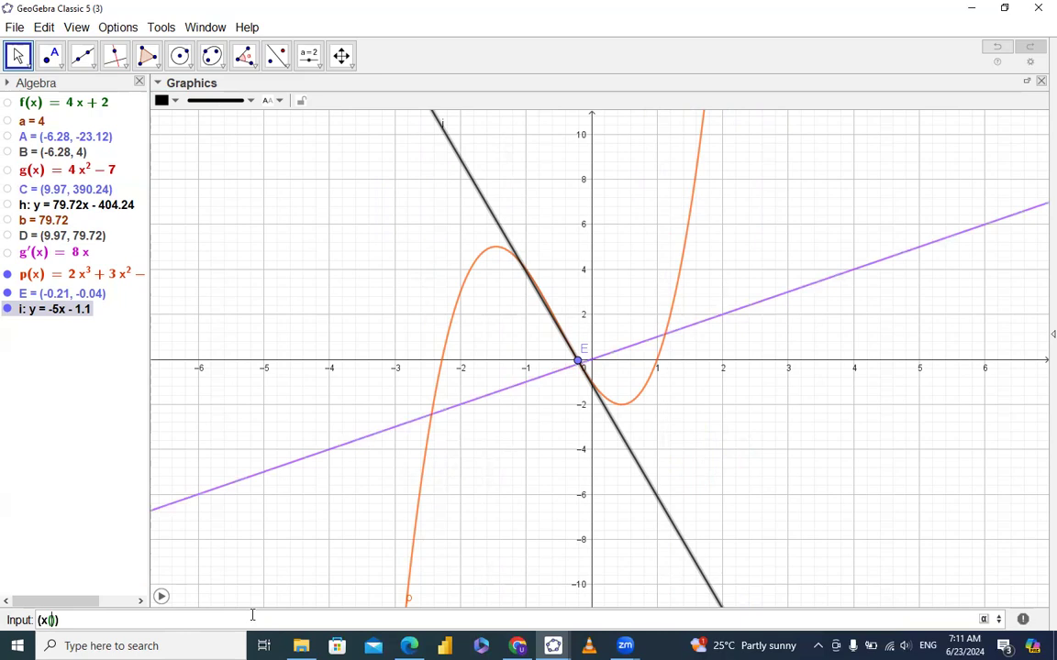
type("E),")
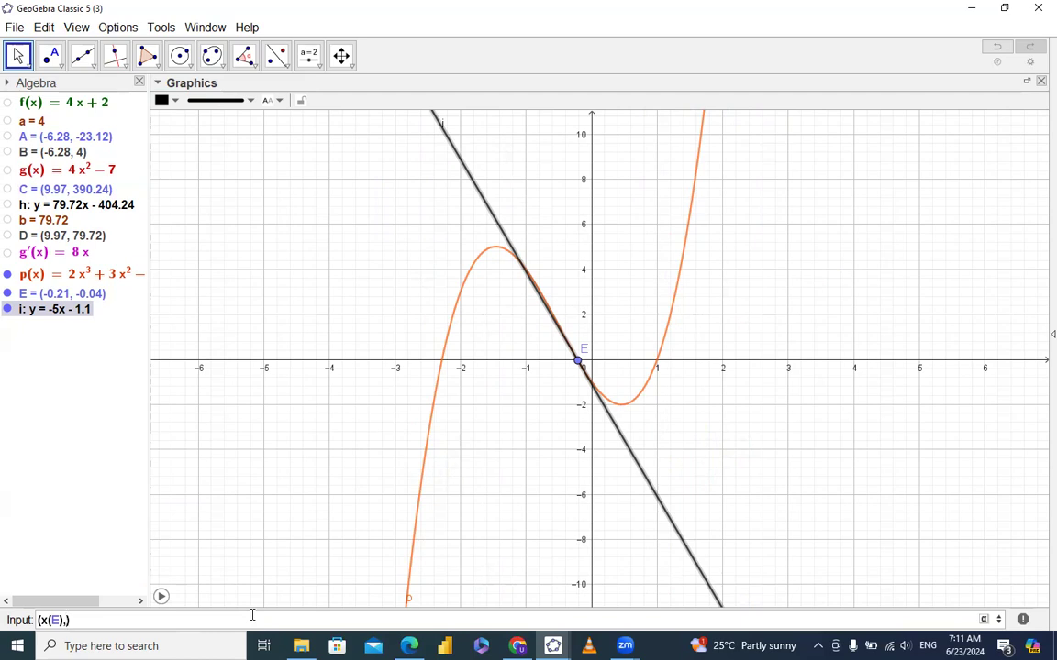
key("Return")
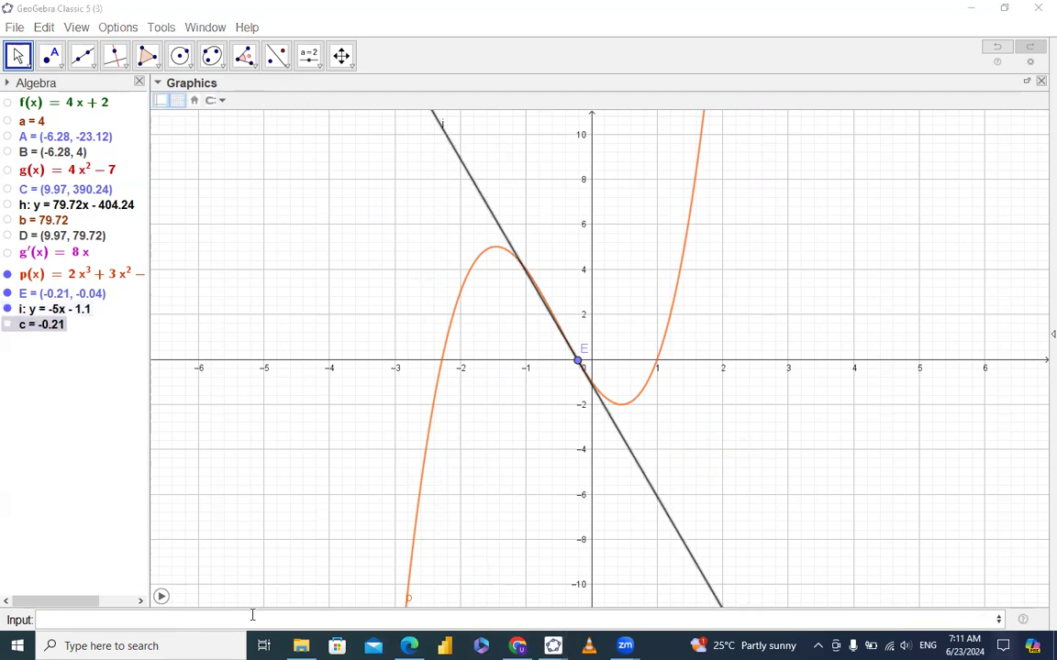
- Calculate the slope of the tangent line with the command Slope(i)
key("super+a")
left_click(236, 609)
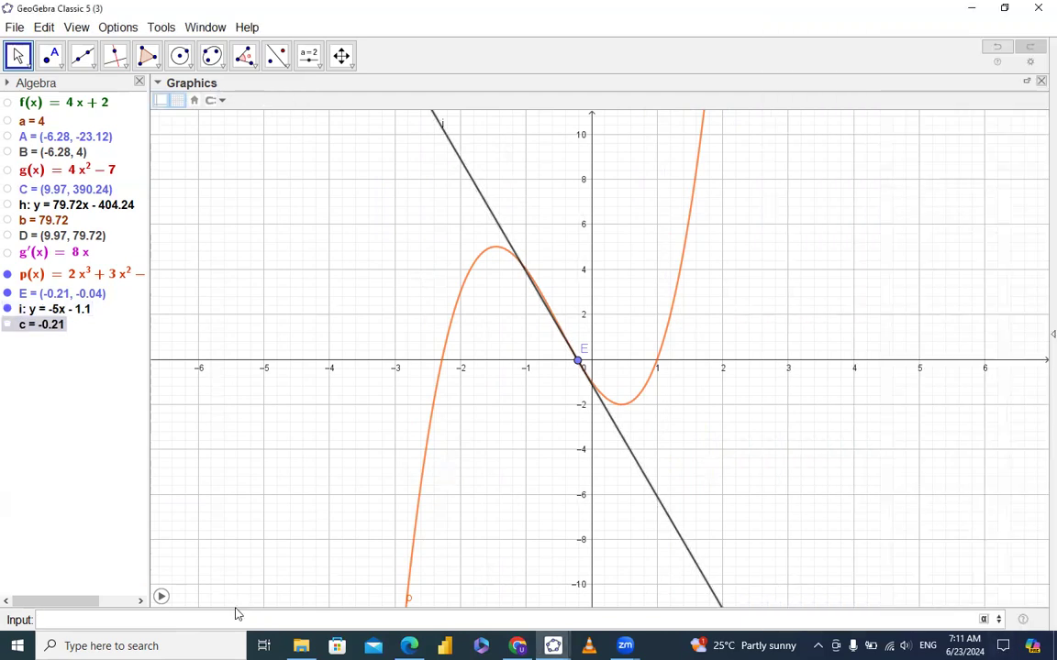
type("slop")
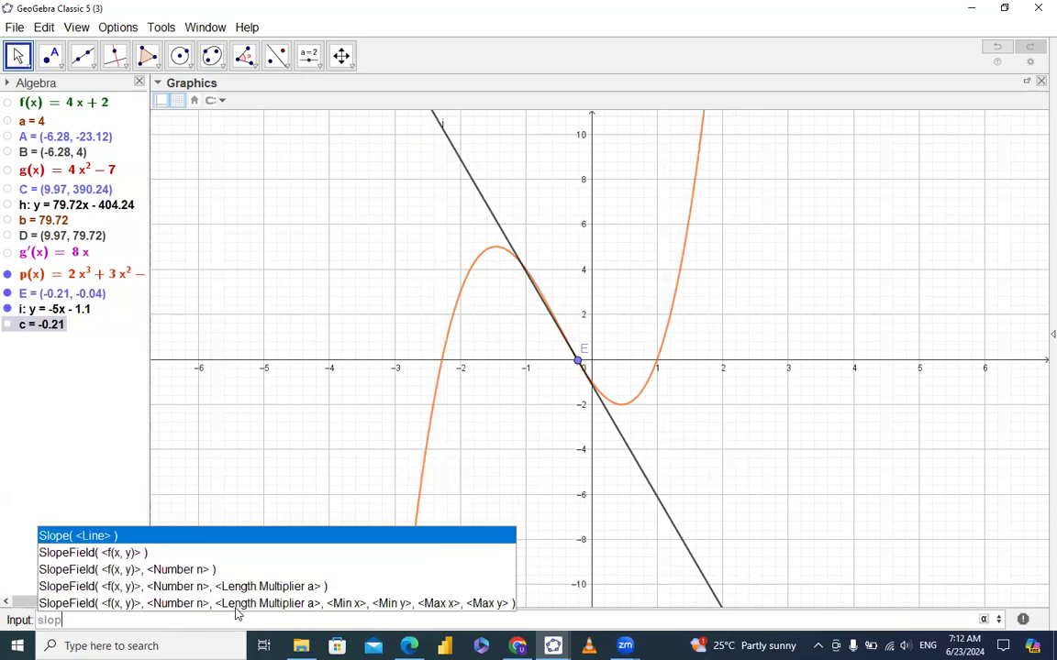
key("Return")
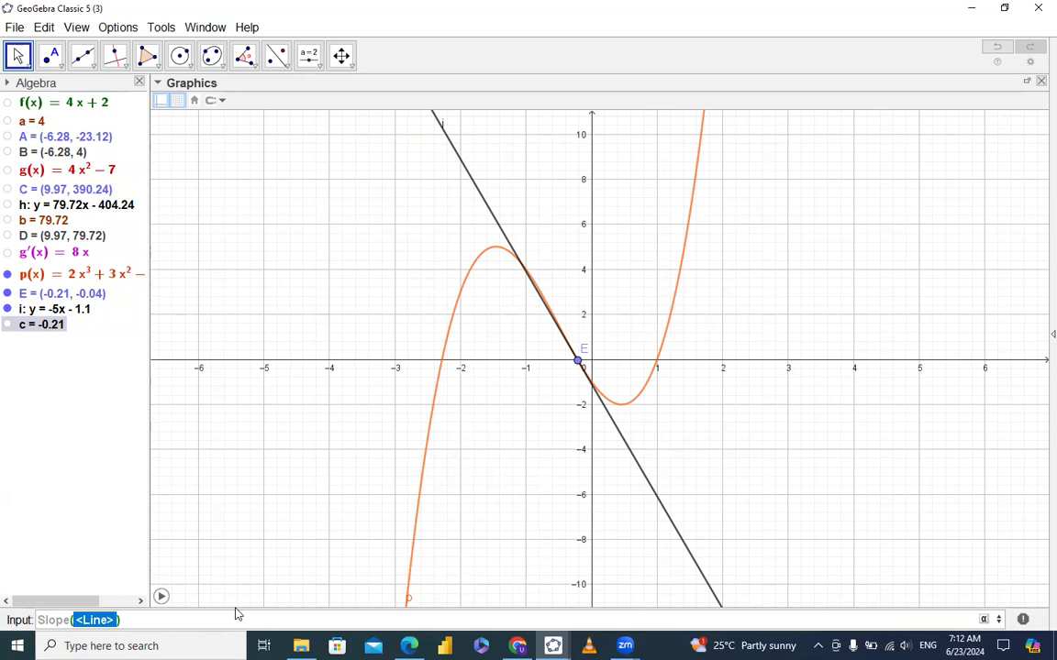
type("i")
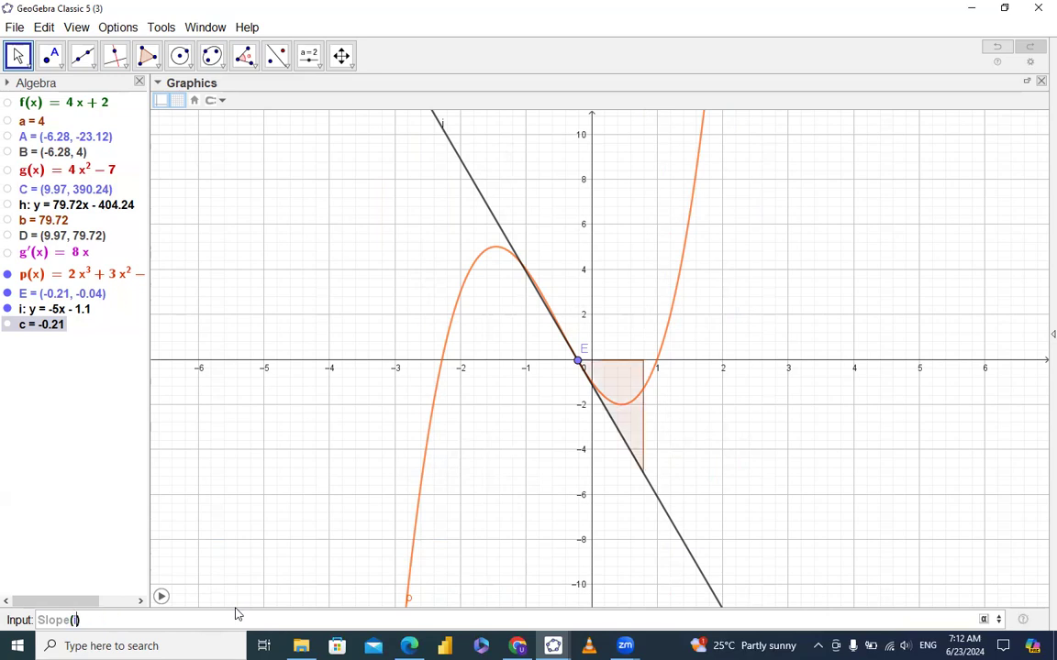
key("Return")
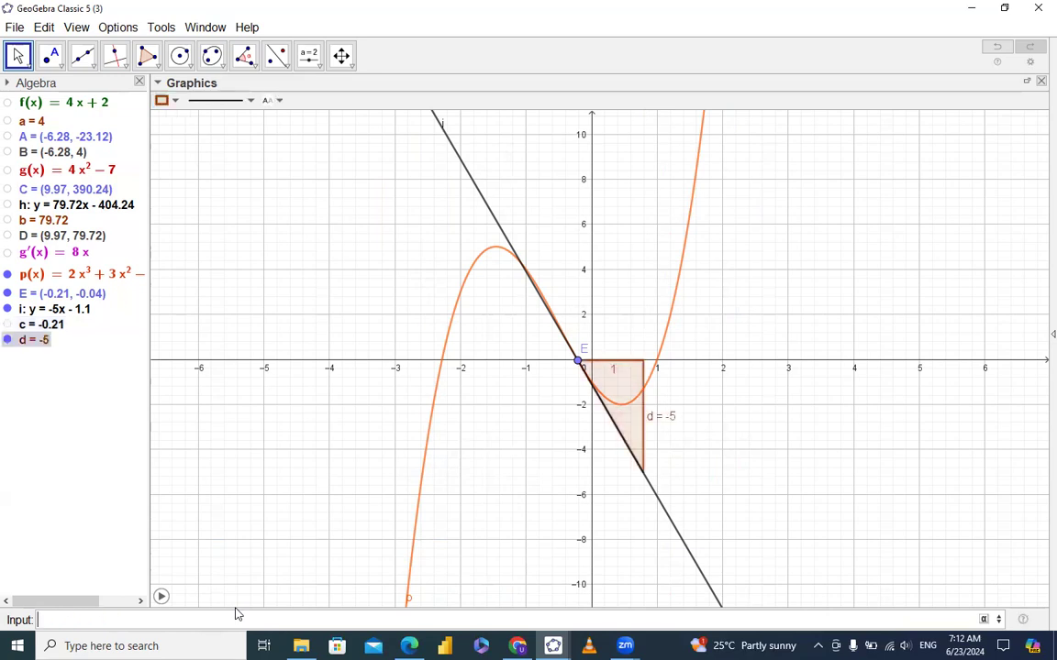
- Delete the number c, which holds only the x-coordinate of E
right_click(55, 325)
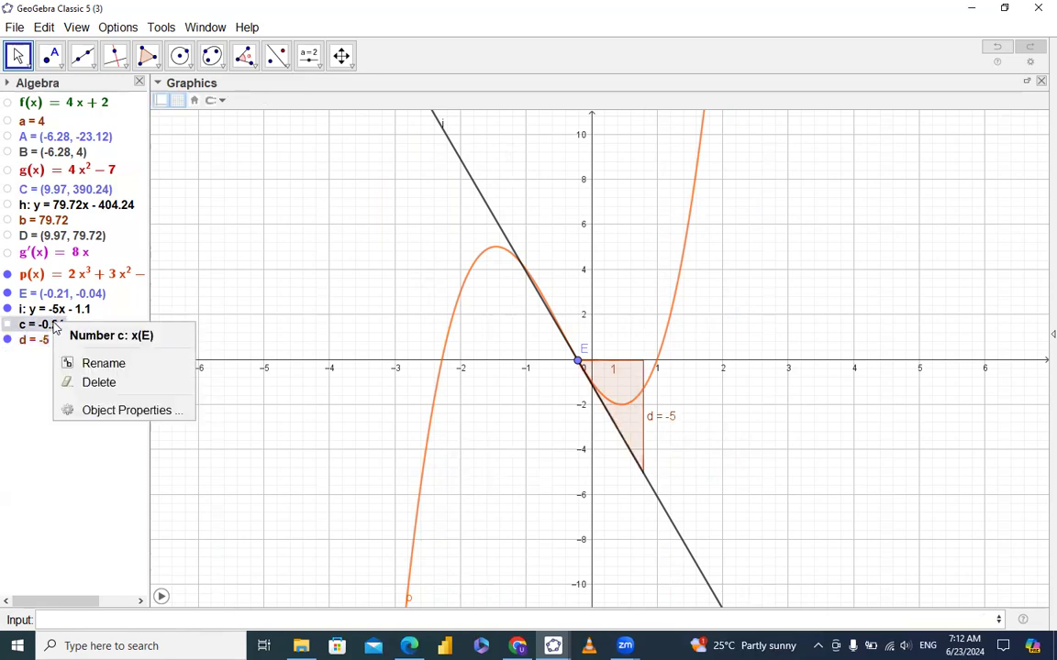
left_click(101, 380)
- Create a point from the x-coordinate of E and the slope d by entering (x(E), d)
left_click(118, 621)
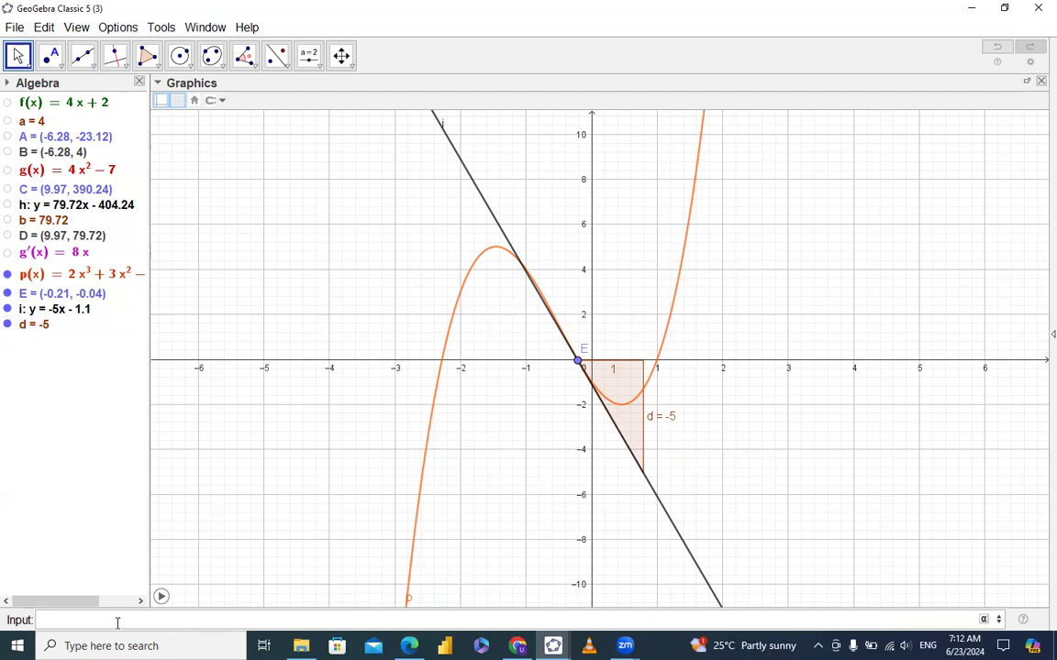
type("(x)")
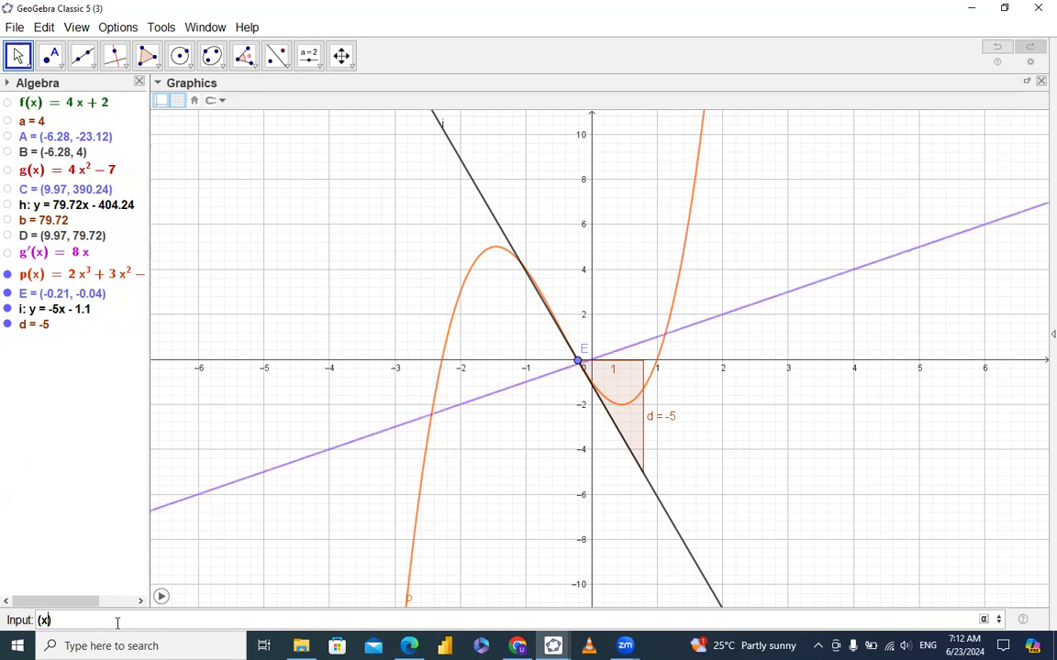
type("(E")
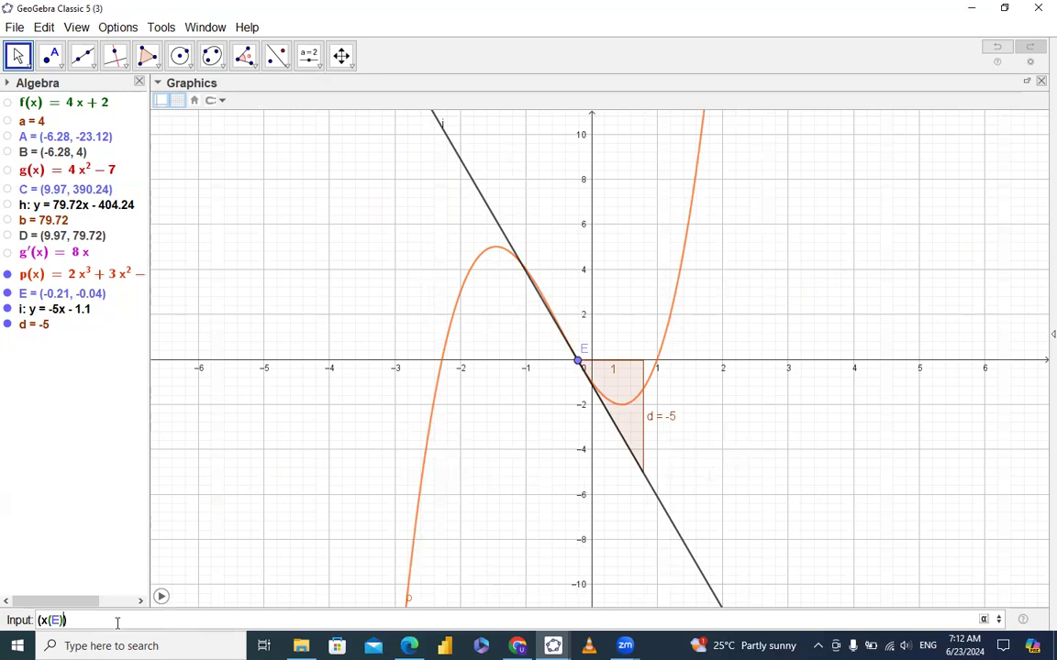
type(",d")
key("Return")
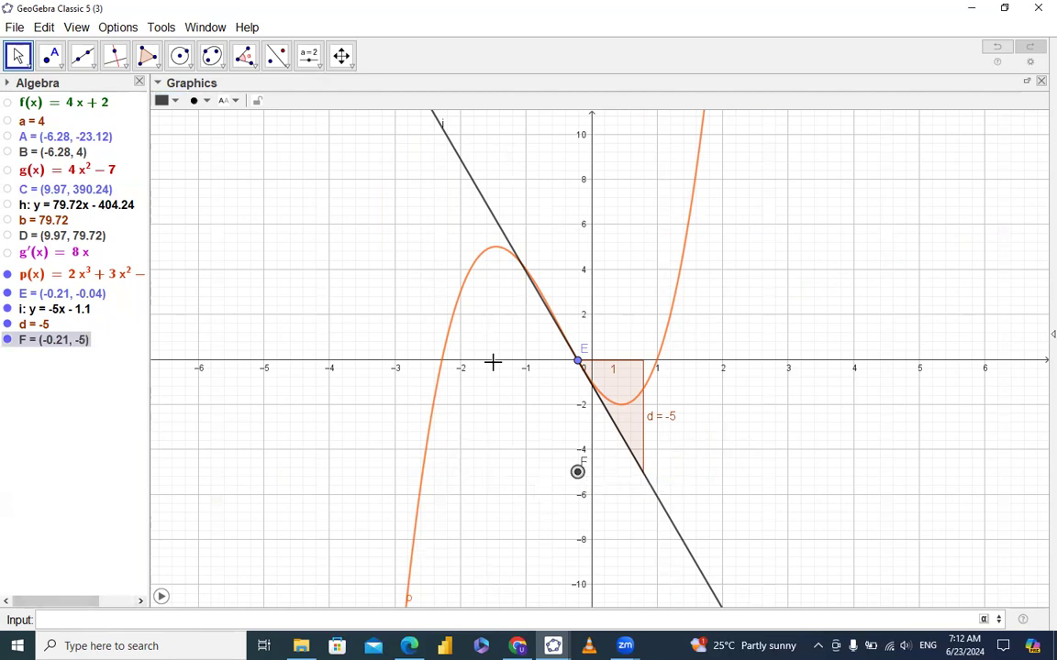
- Hide the tangent line i and the slope triangle d, and turn on the trace of point F
left_click(9, 309)
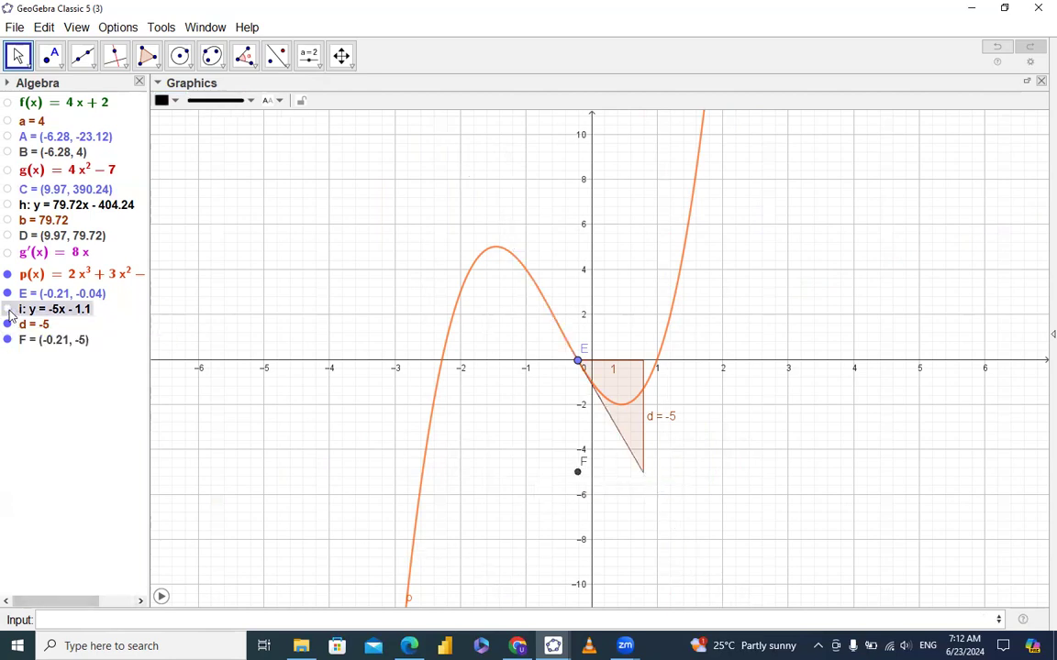
left_click(8, 325)
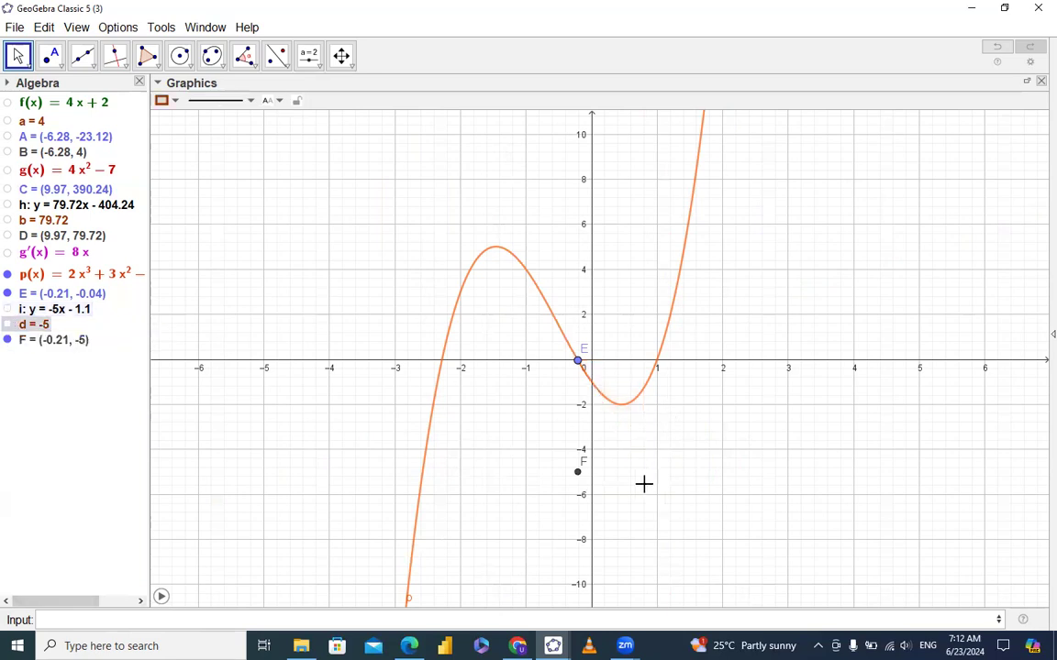
right_click(578, 475)
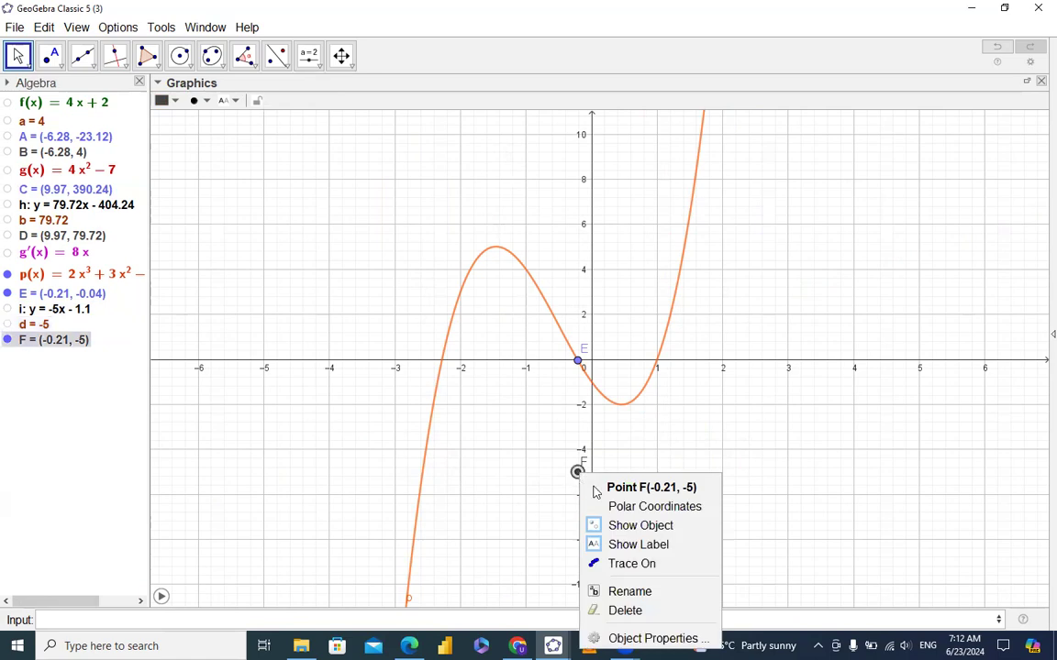
left_click(631, 566)
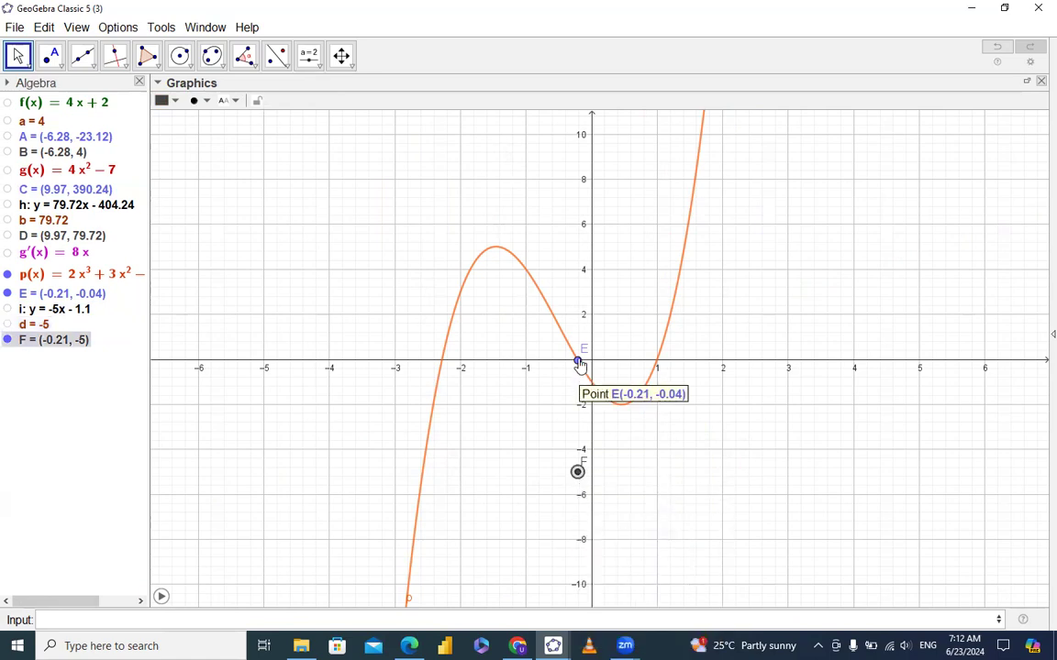
- Animate point E along the cubic so that F traces the slope values, and pause the animation once the curve is drawn
right_click(578, 362)
left_click(601, 469)
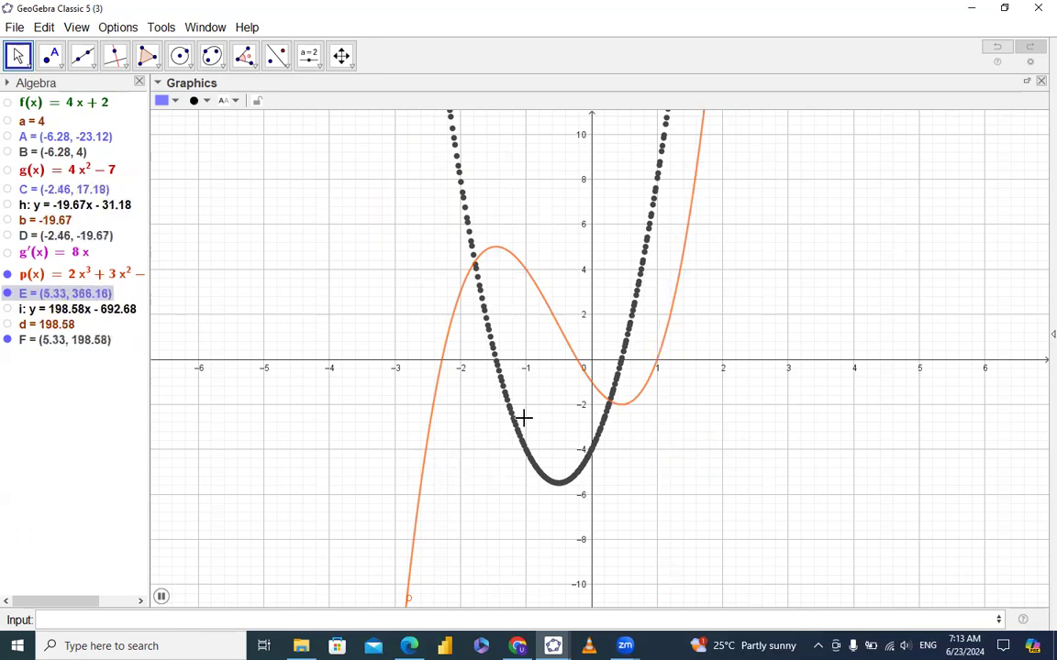
left_click(160, 598)
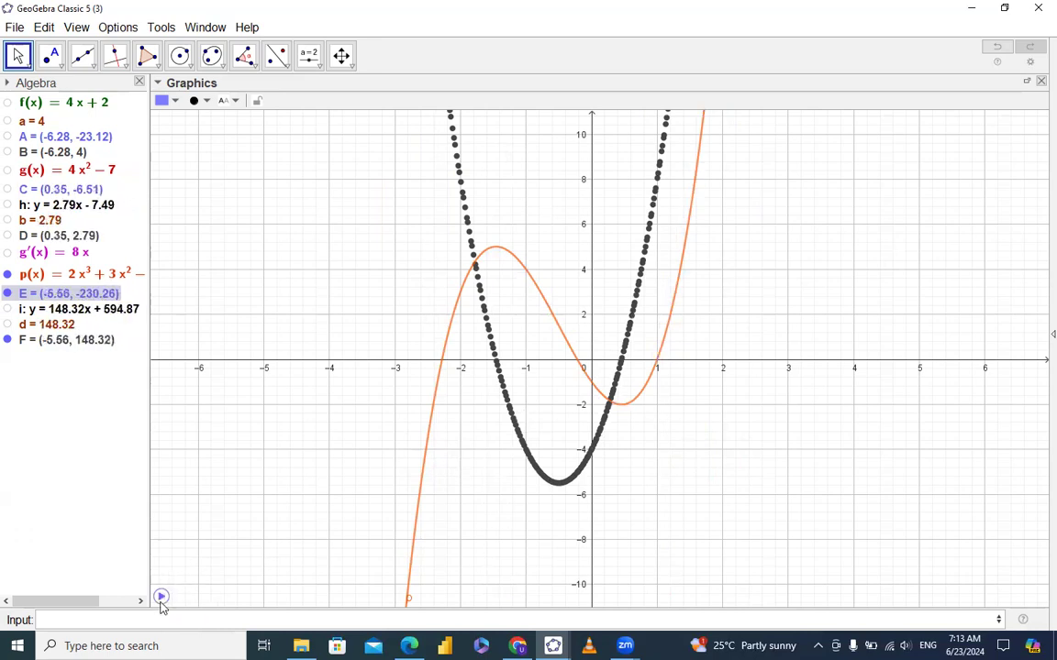
- Plot the derivative of the cubic with the command Derivative(p)
left_click(159, 624)
type("der")
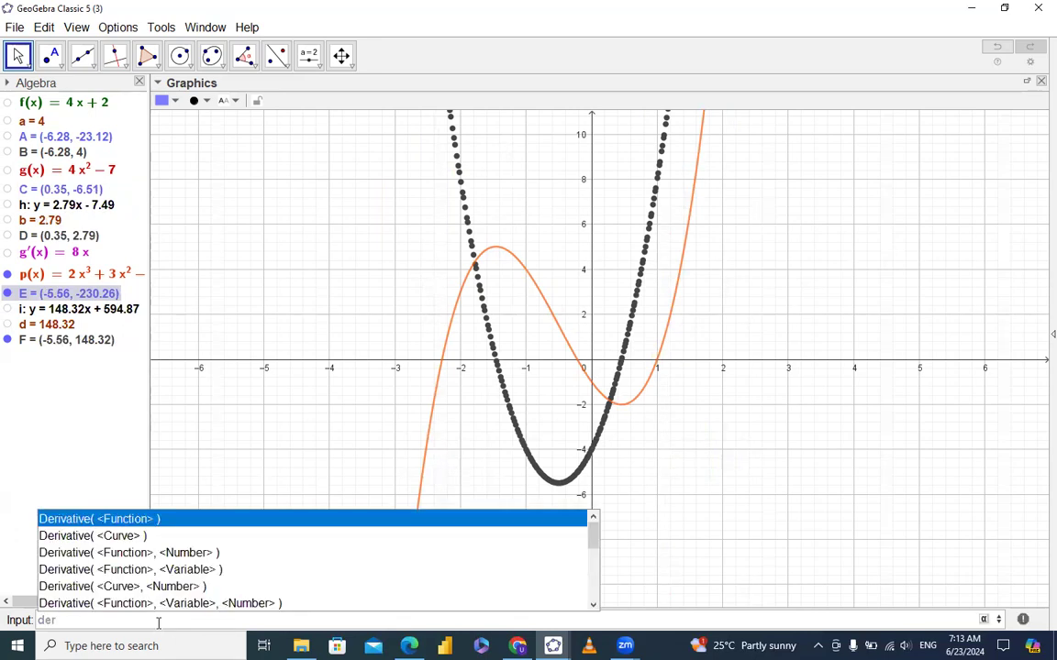
key("Return")
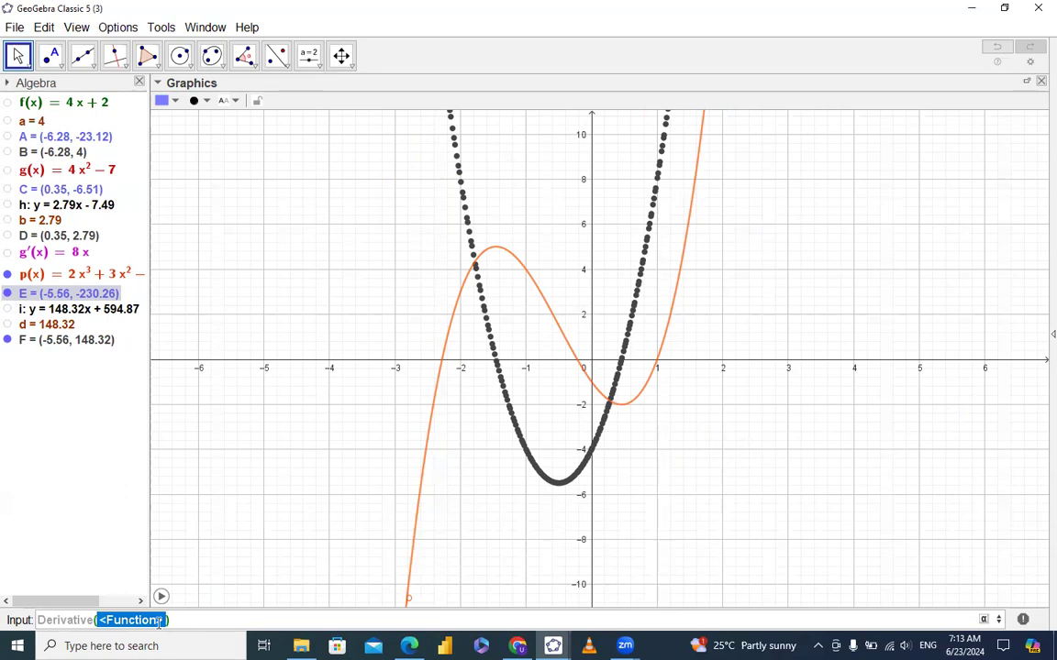
type("p")
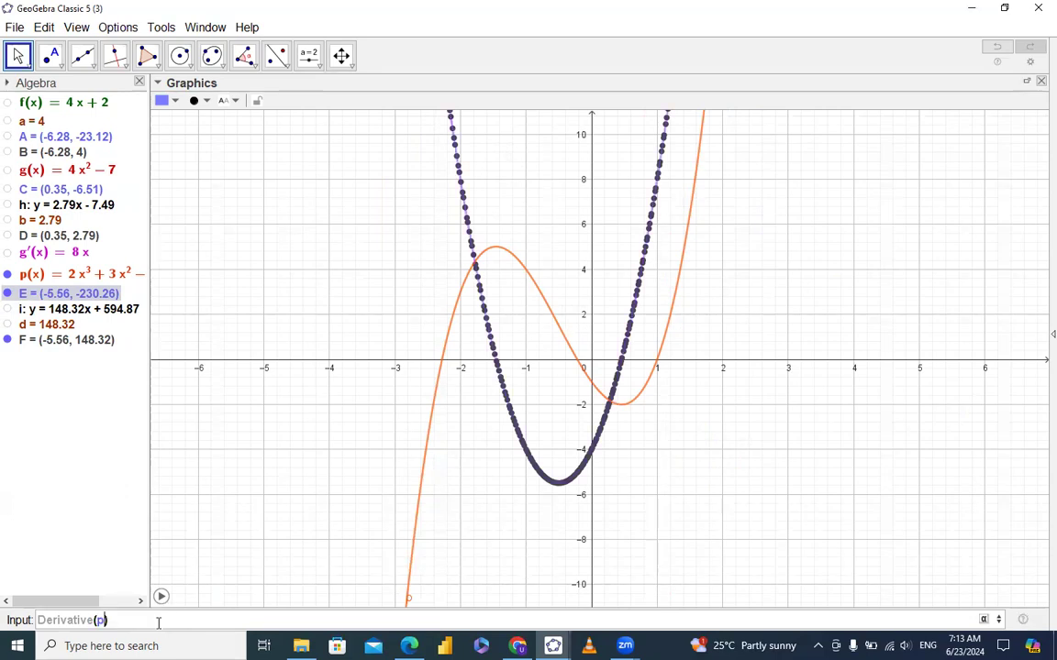
key("Return")
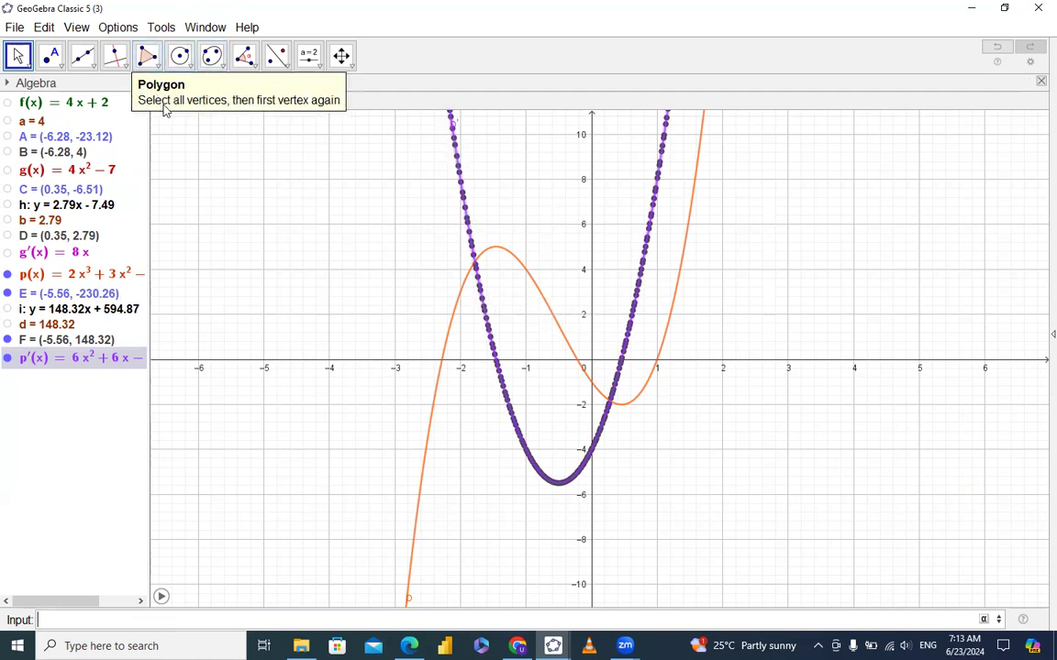
- Change the colour of the derivative curve p' to dark green
left_click(164, 104)
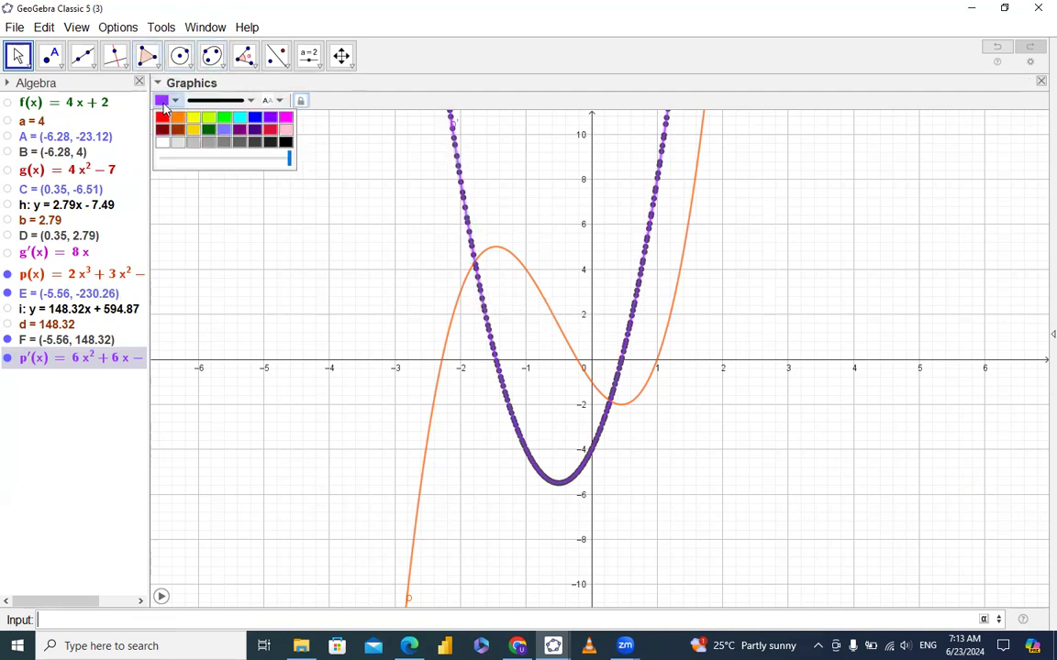
left_click(194, 121)
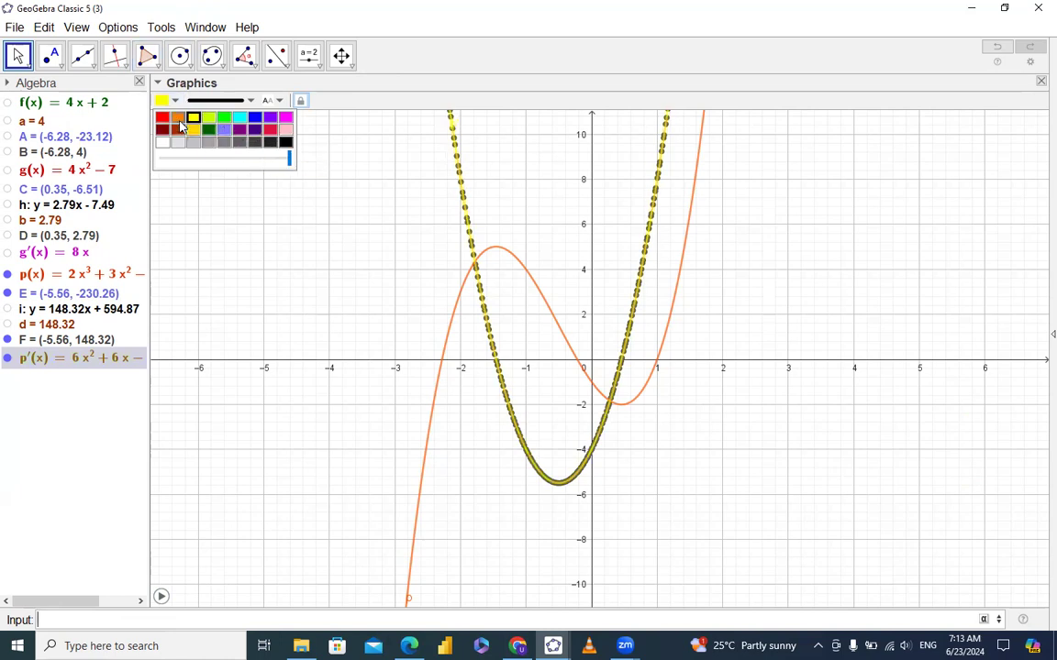
left_click(163, 120)
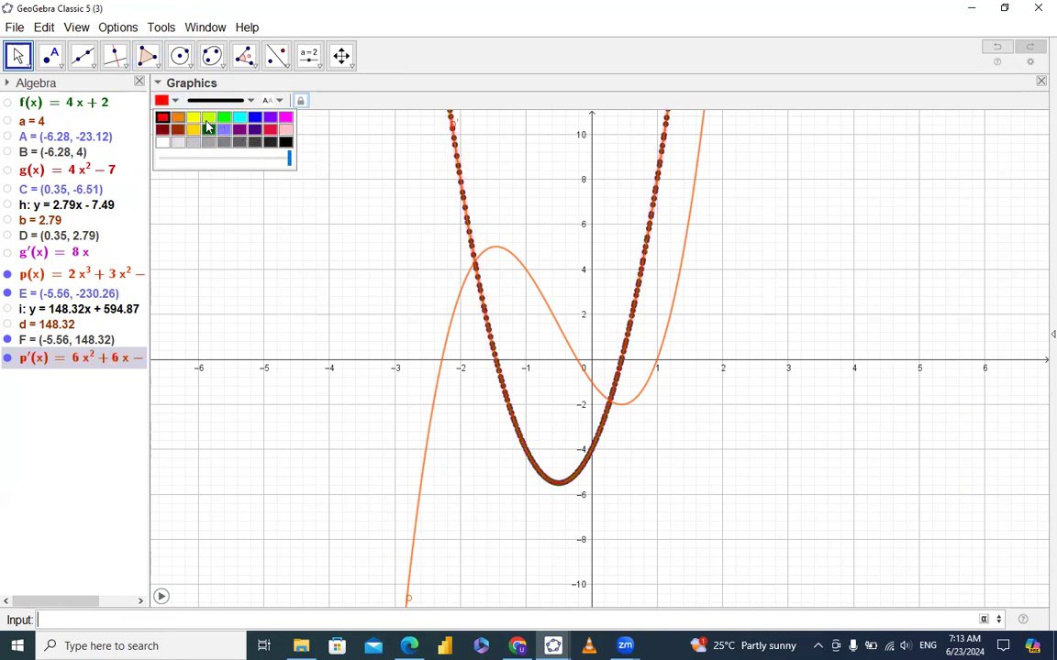
left_click(208, 132)
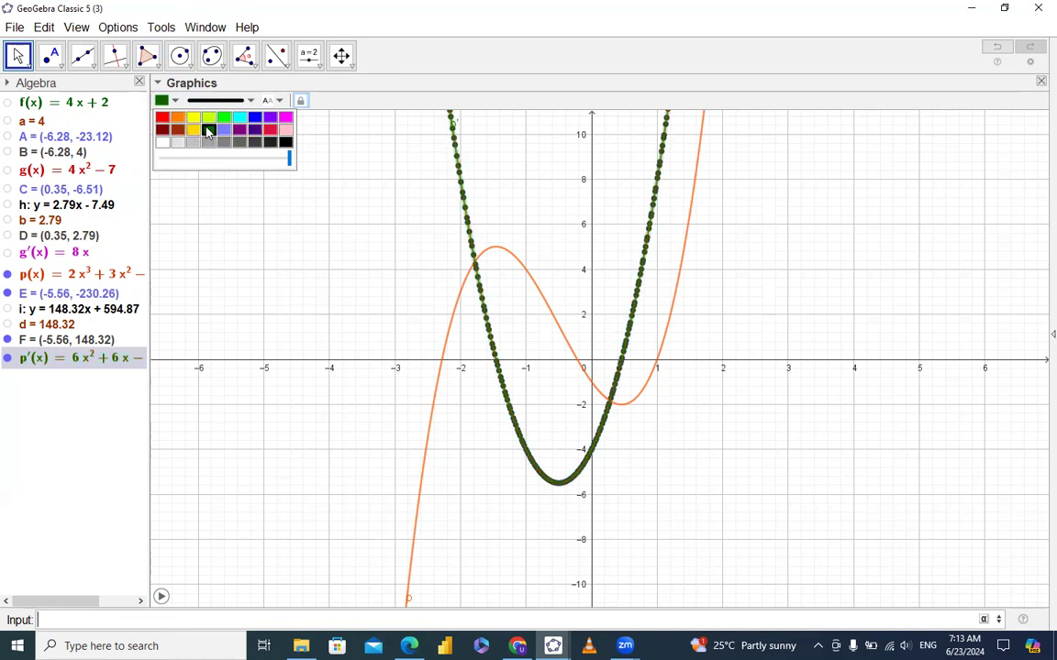
- Clear the traced points of F from the graph by switching the grid off and back on
left_click(401, 241)
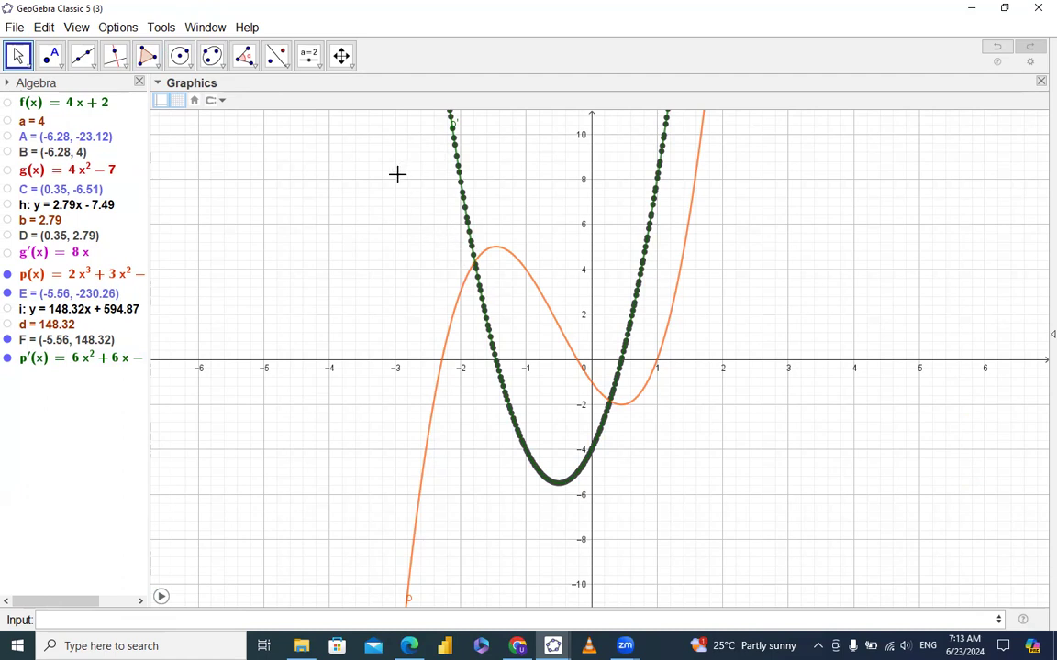
left_click(178, 100)
left_click(178, 100)
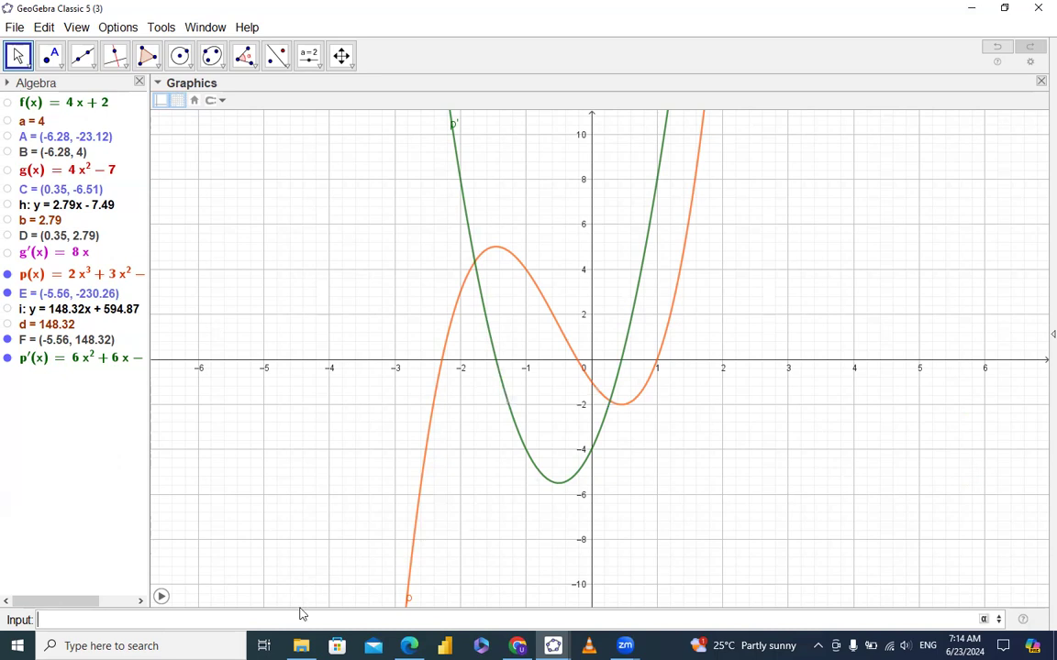
- Mark the zeros of the derivative on the x-axis with the command Root(p')
type("t")
key("BackSpace")
type("root")
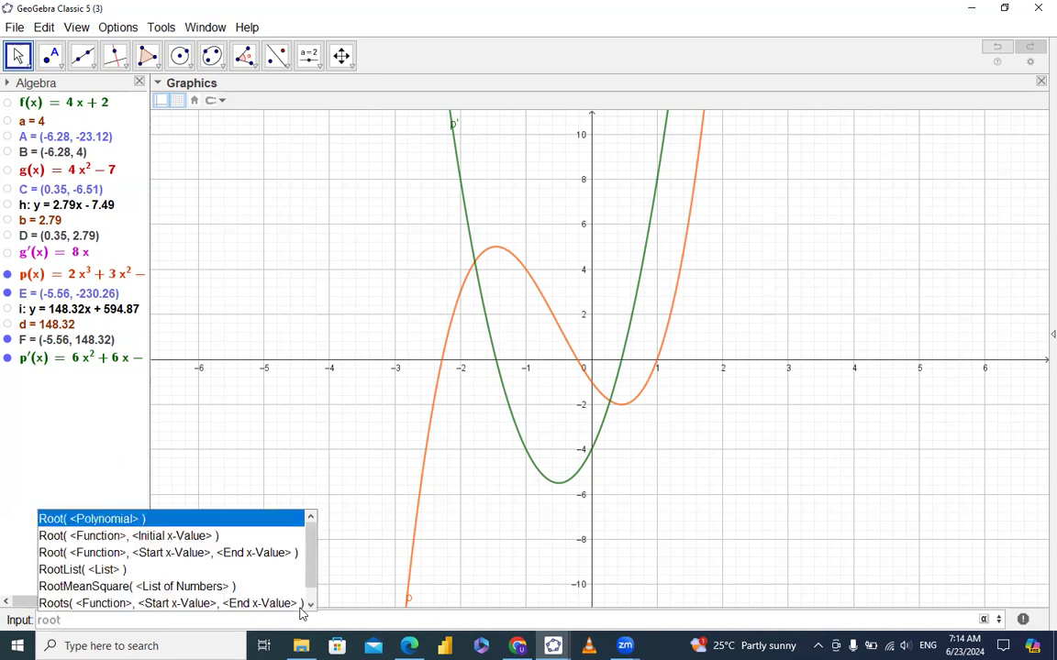
key("Return")
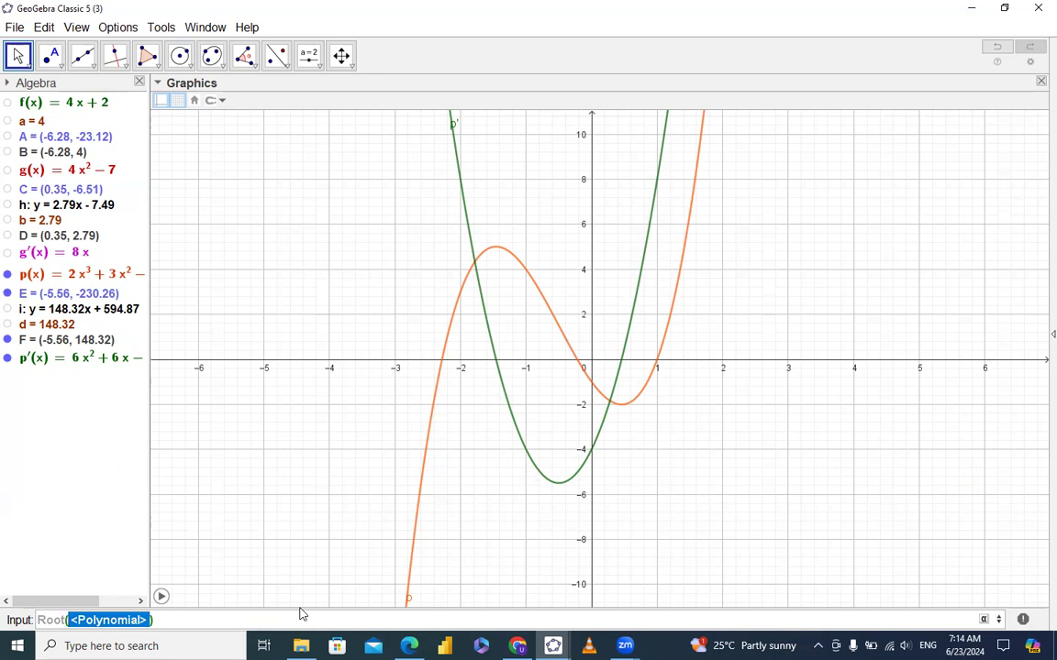
type("p''")
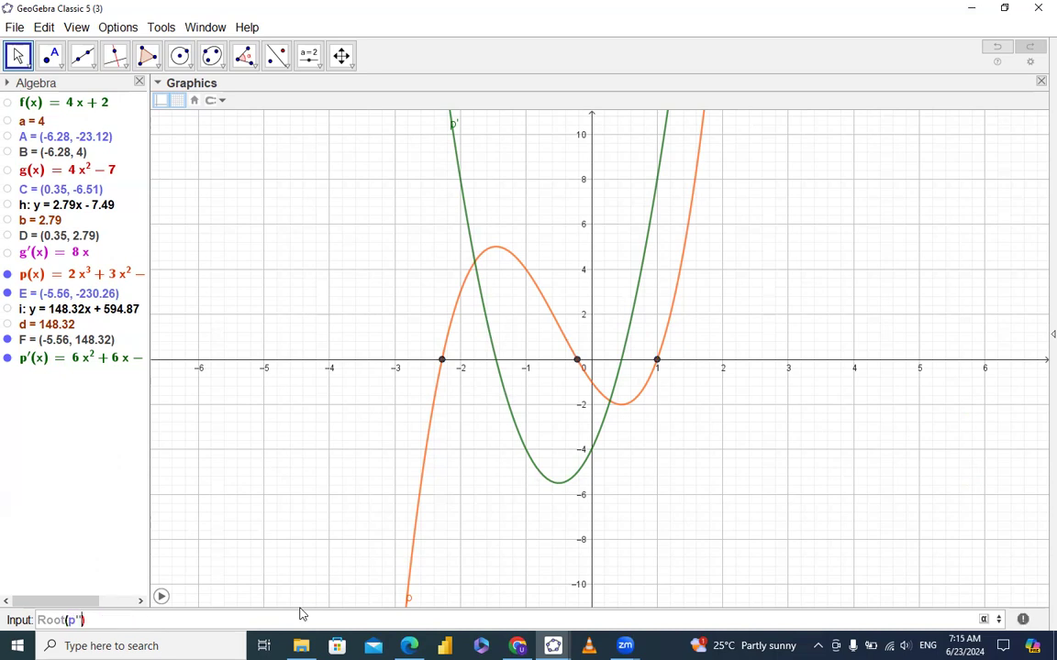
type("'")
key("Return")
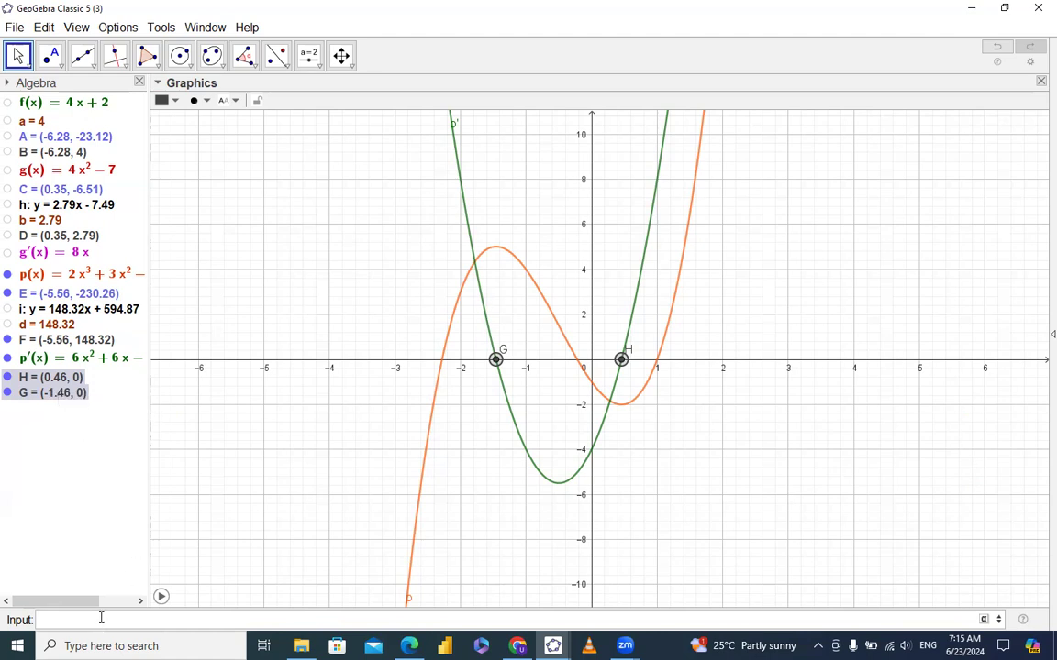
- Mark the maximum and minimum of the cubic with the command Extremum(p)
type("xtre")
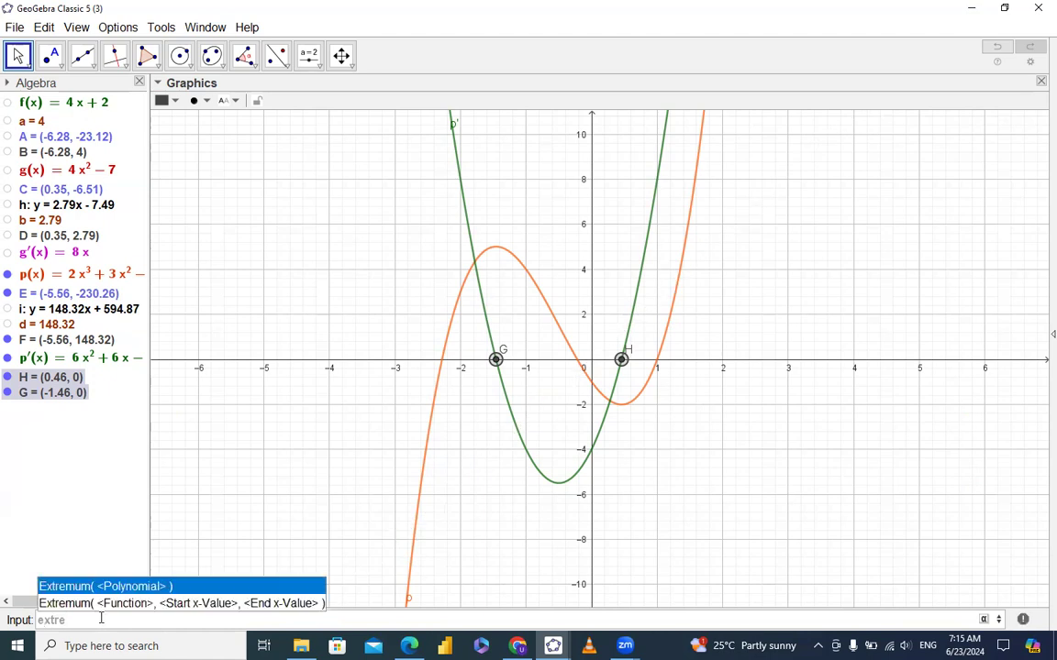
key("Return")
type("p")
key("Return")
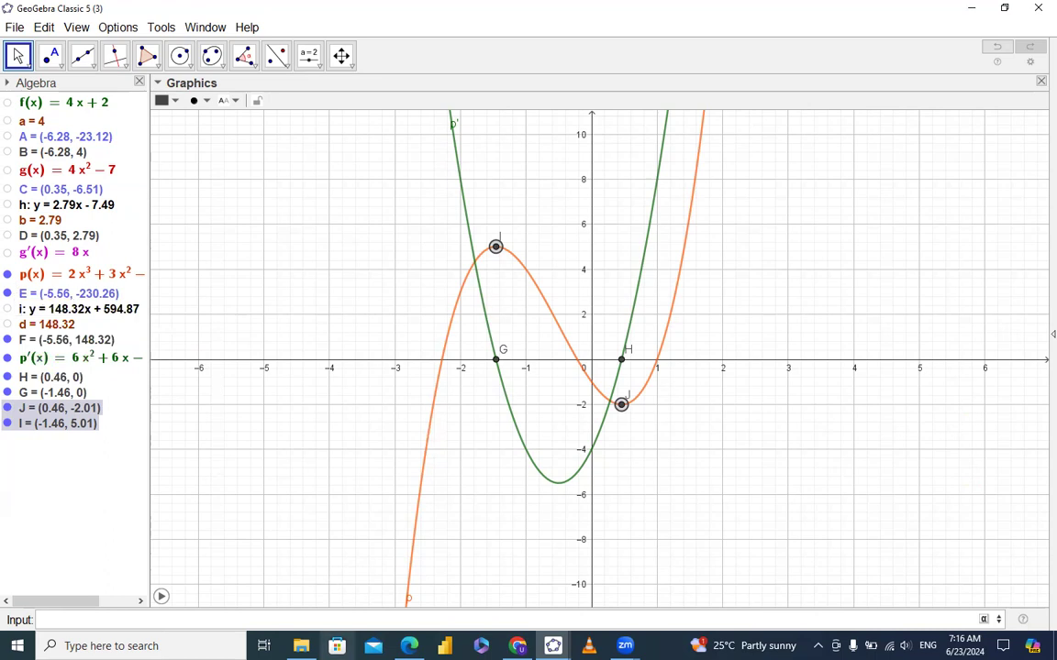
- Animate point E briefly, then show the slope triangle d and move E along the cubic past both extrema to about x = 0.79
left_click(160, 597)
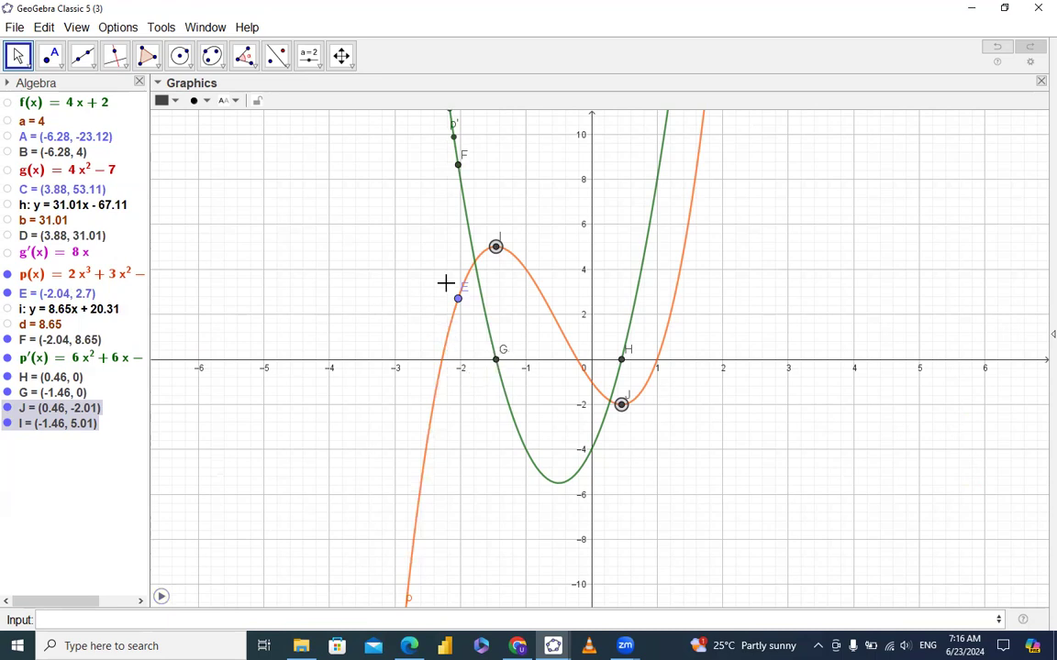
left_click(8, 325)
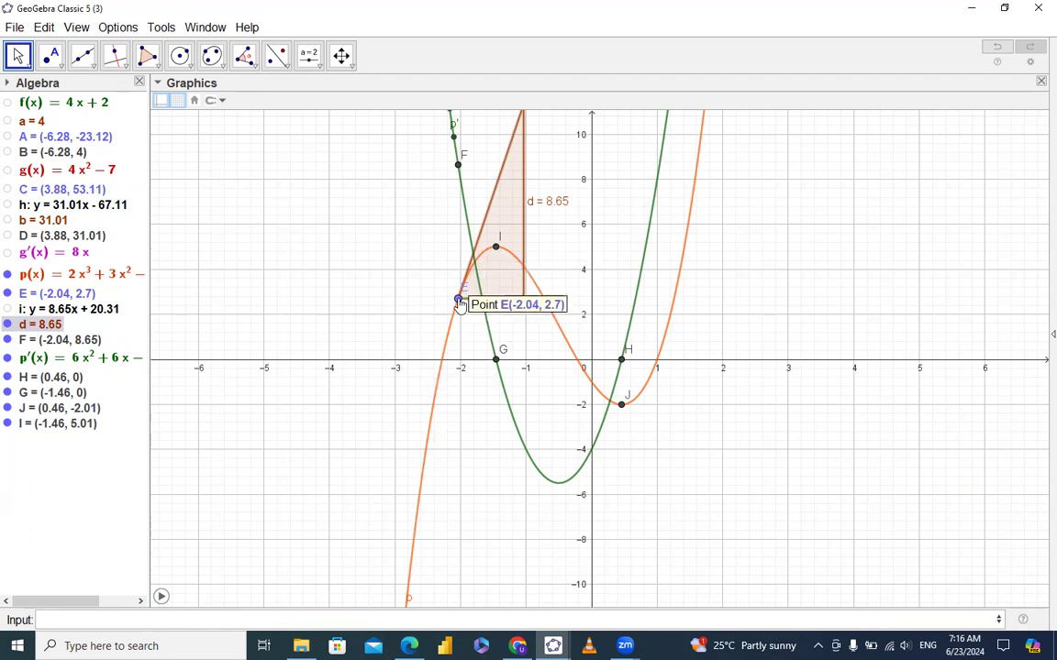
left_click_drag(457, 296, 633, 394)
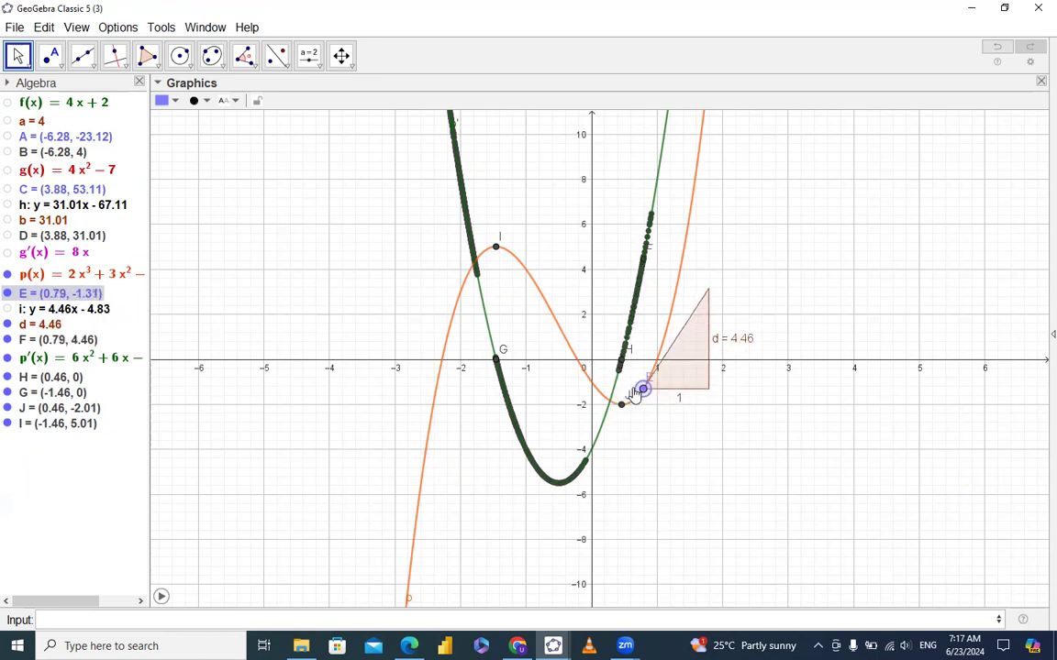
double_click(641, 390)
left_click(621, 404)
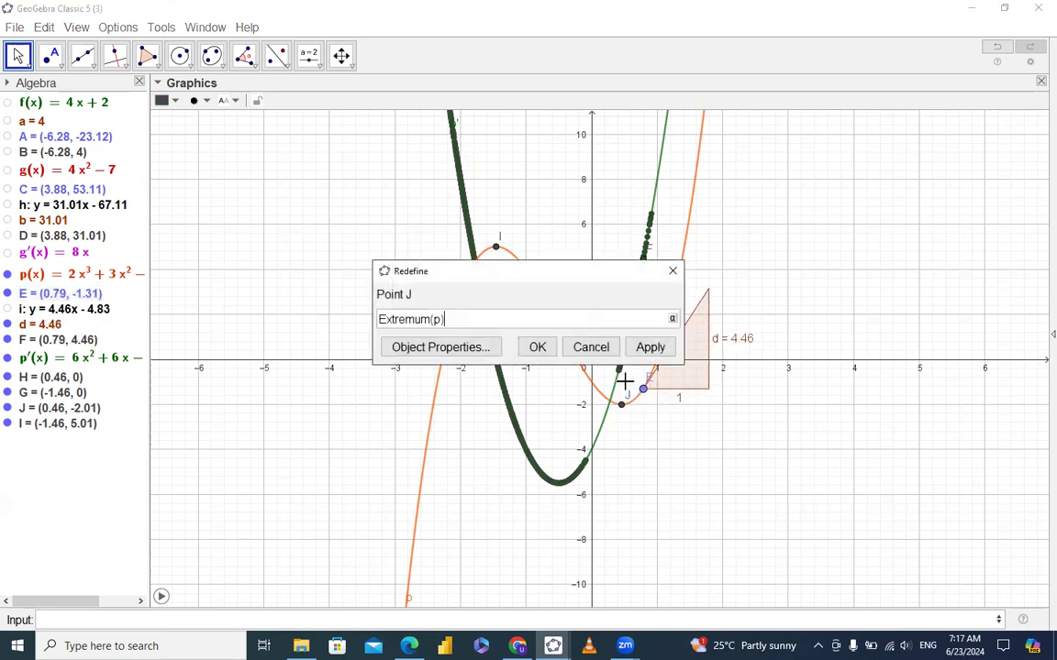
left_click(675, 271)
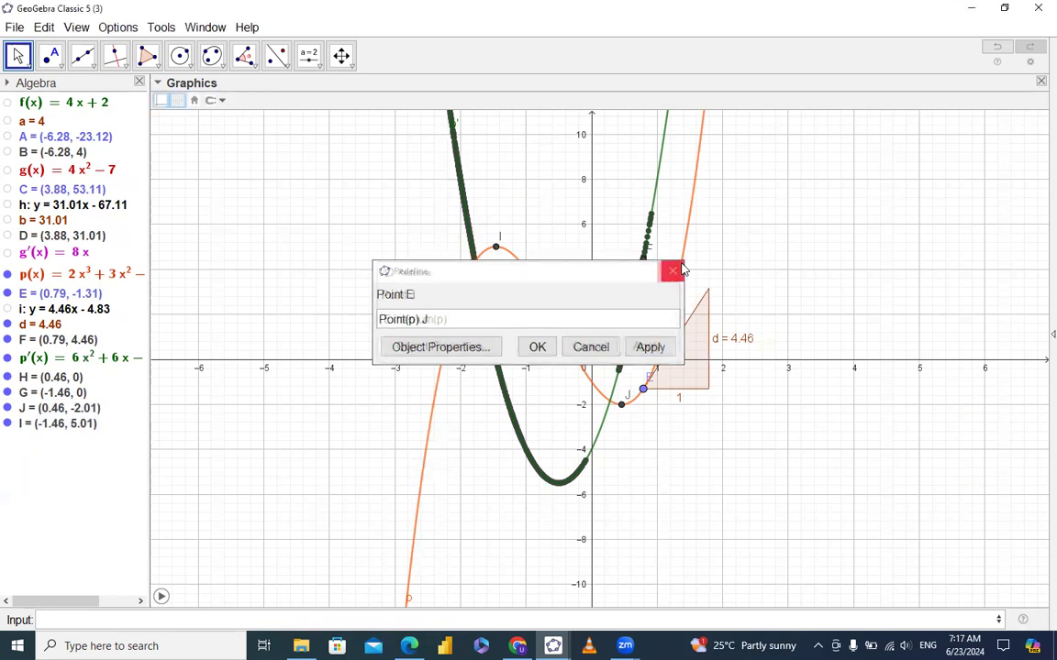
left_click(675, 270)
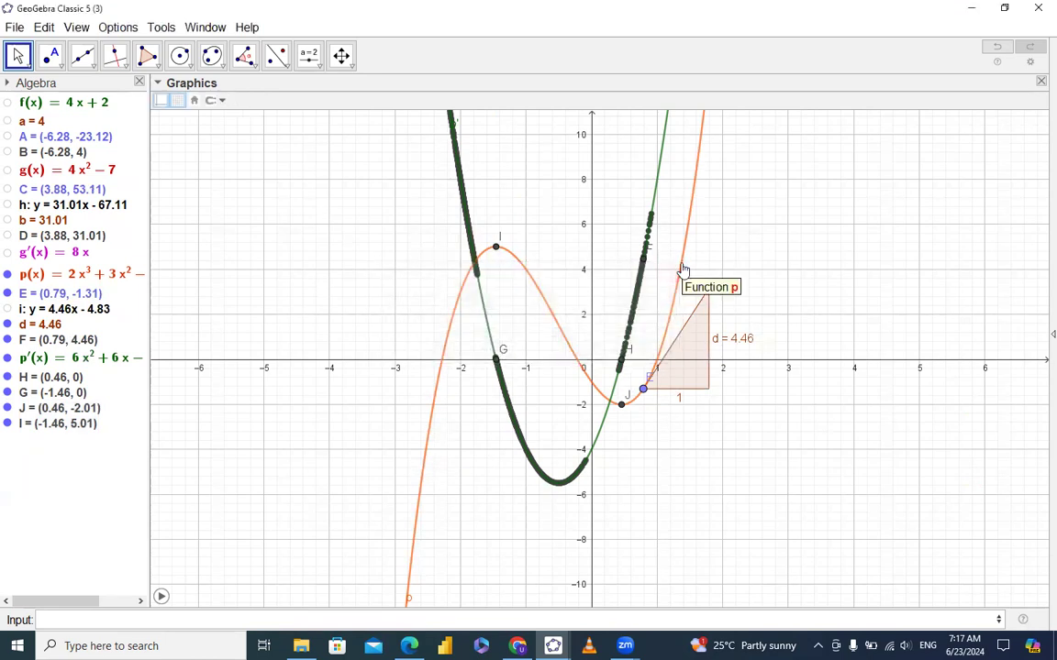